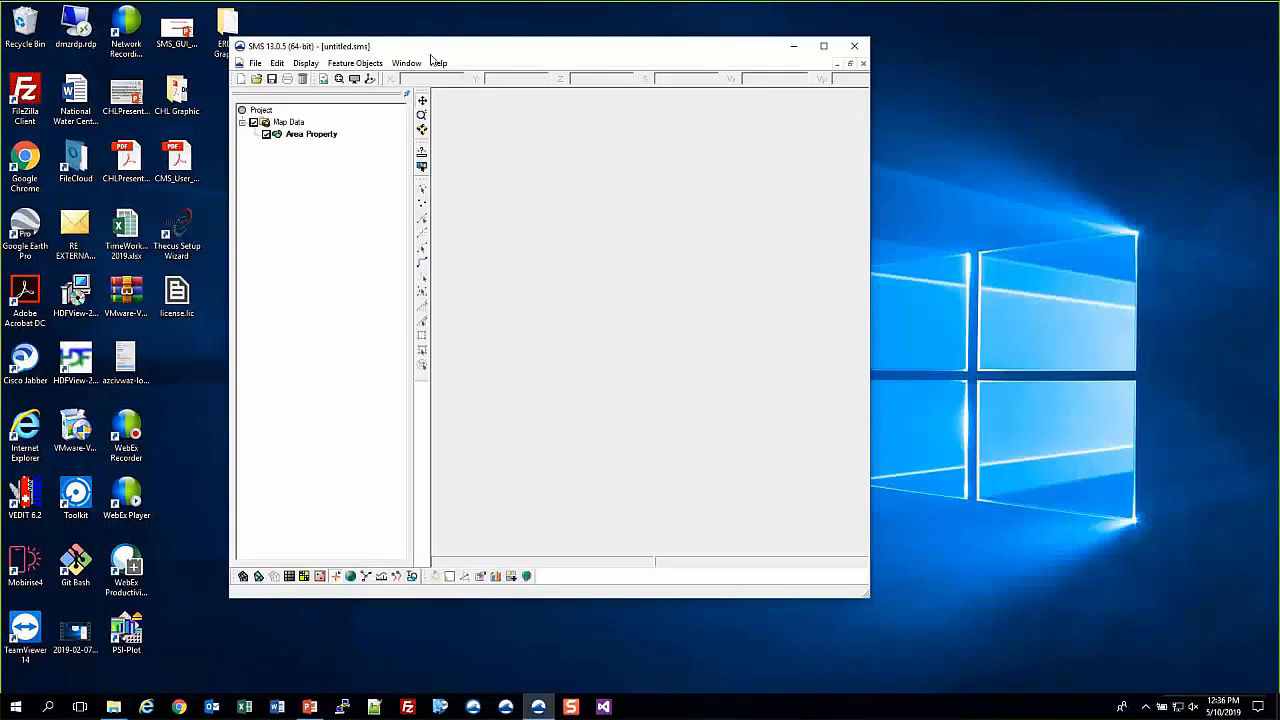
- Load SRI.sms from the Day5 Steering folder into the SMS session and enlarge the SMS window
{"action": "left_click_drag", "start_coordinate": [432, 50], "coordinate": [355, 60]}
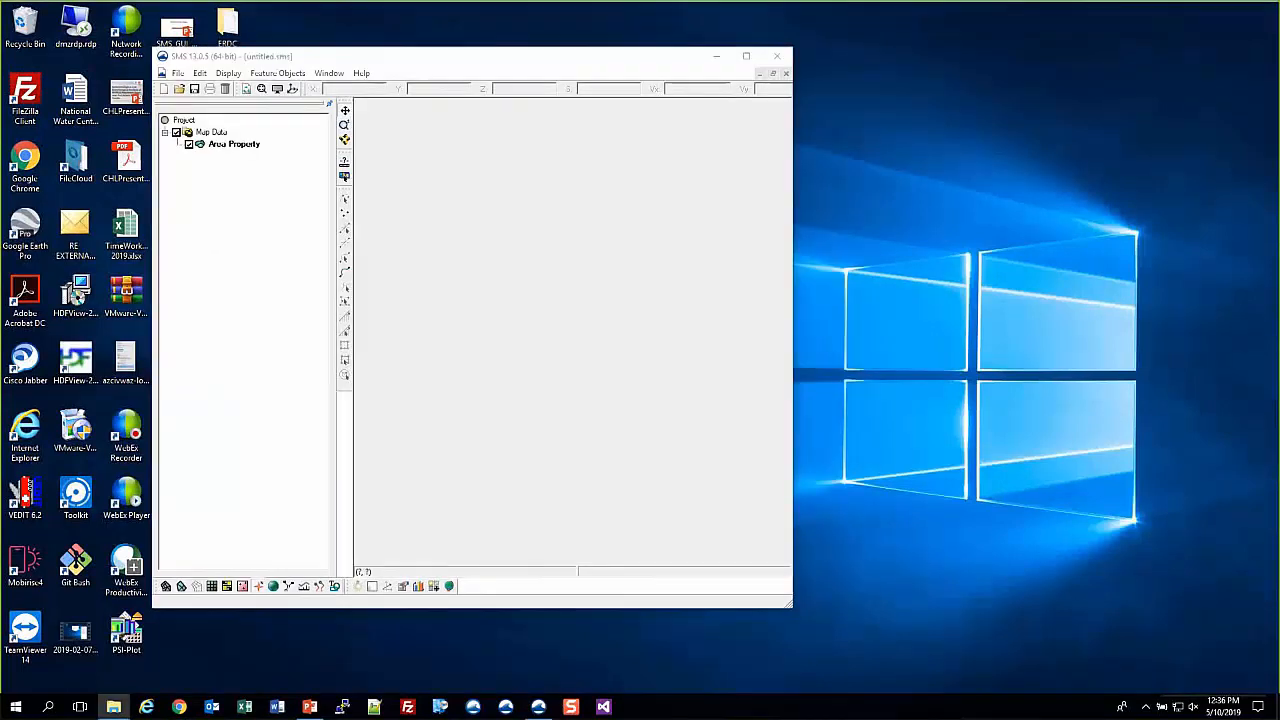
{"action": "left_click_drag", "start_coordinate": [1279, 300], "coordinate": [1075, 279]}
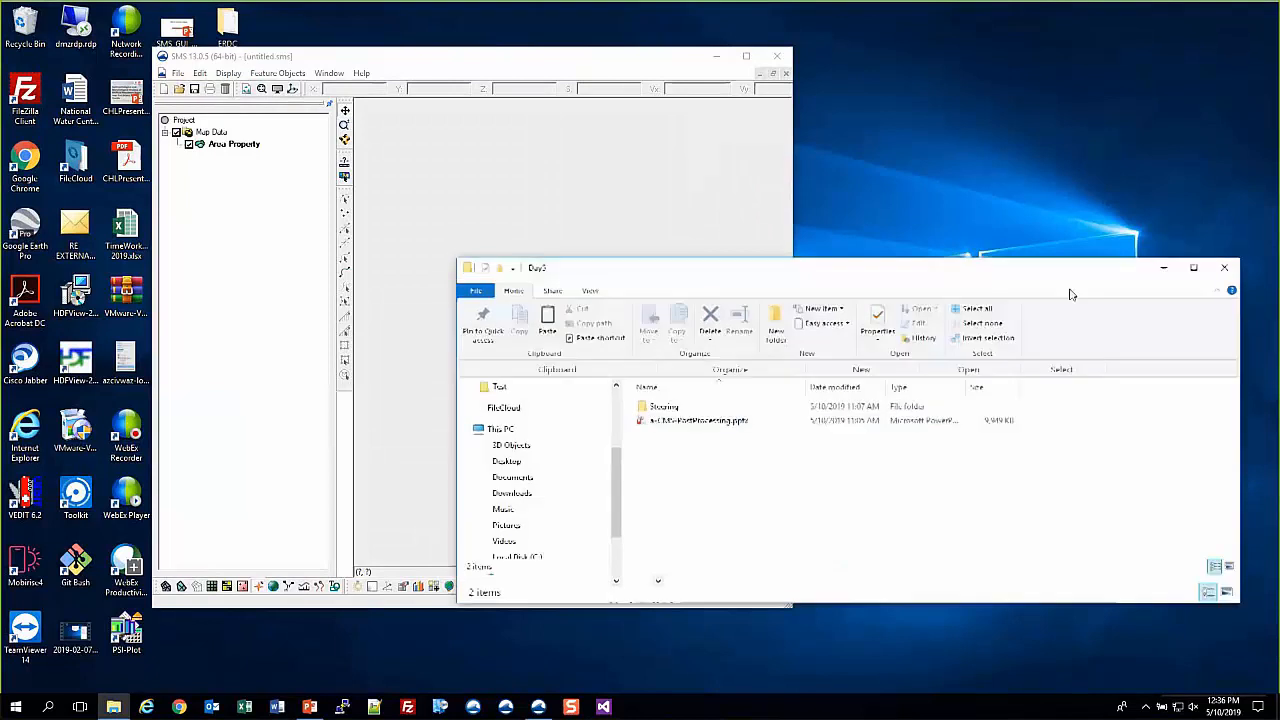
{"action": "double_click", "coordinate": [663, 408]}
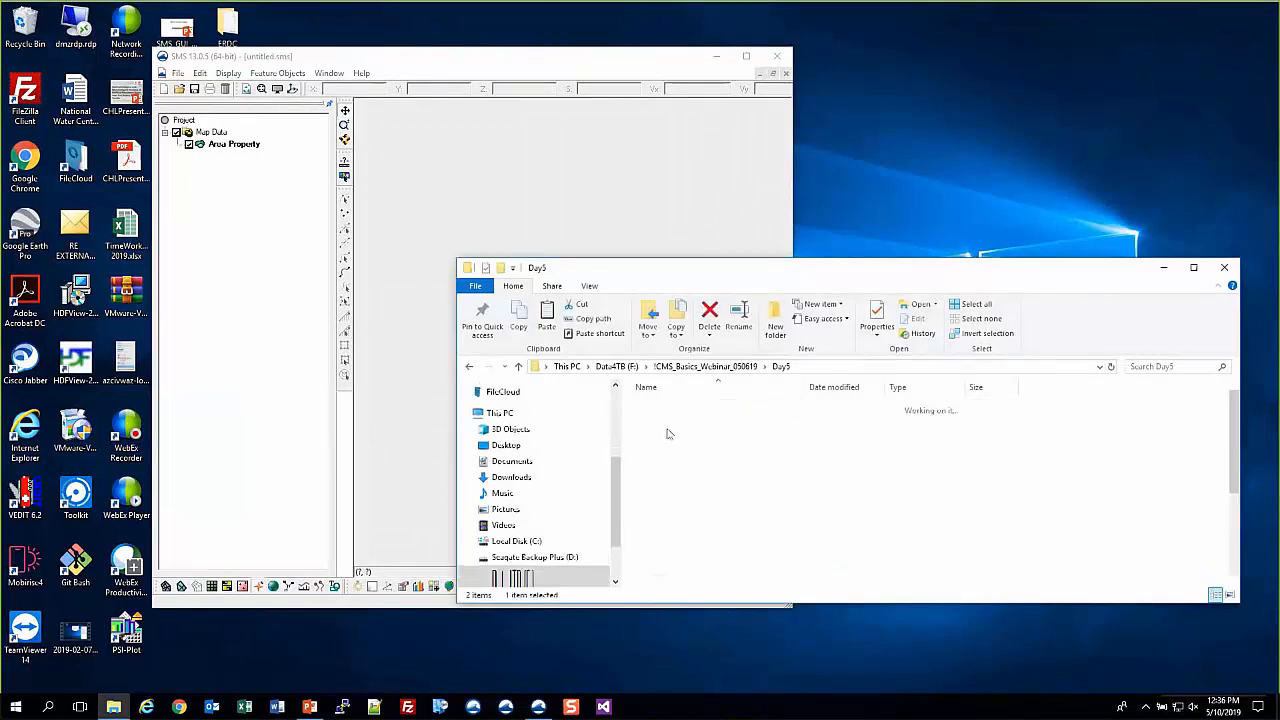
{"action": "left_click", "coordinate": [662, 519]}
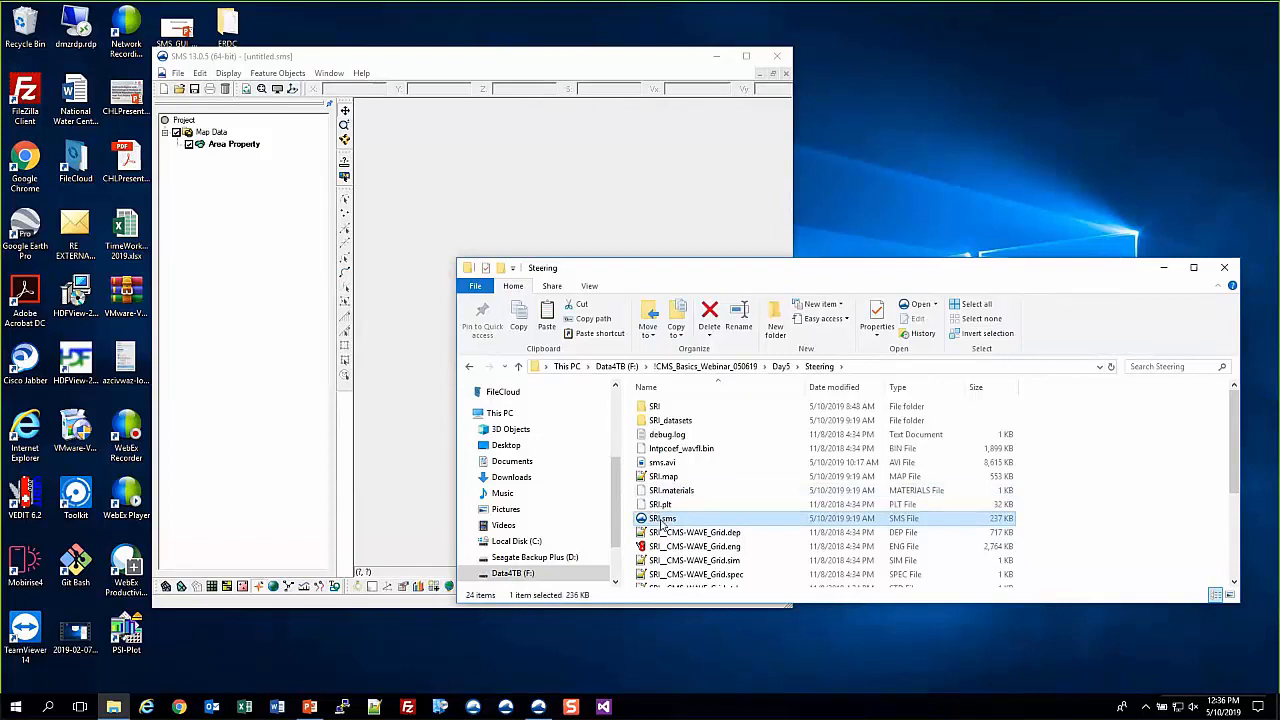
{"action": "left_click_drag", "start_coordinate": [662, 521], "coordinate": [542, 171]}
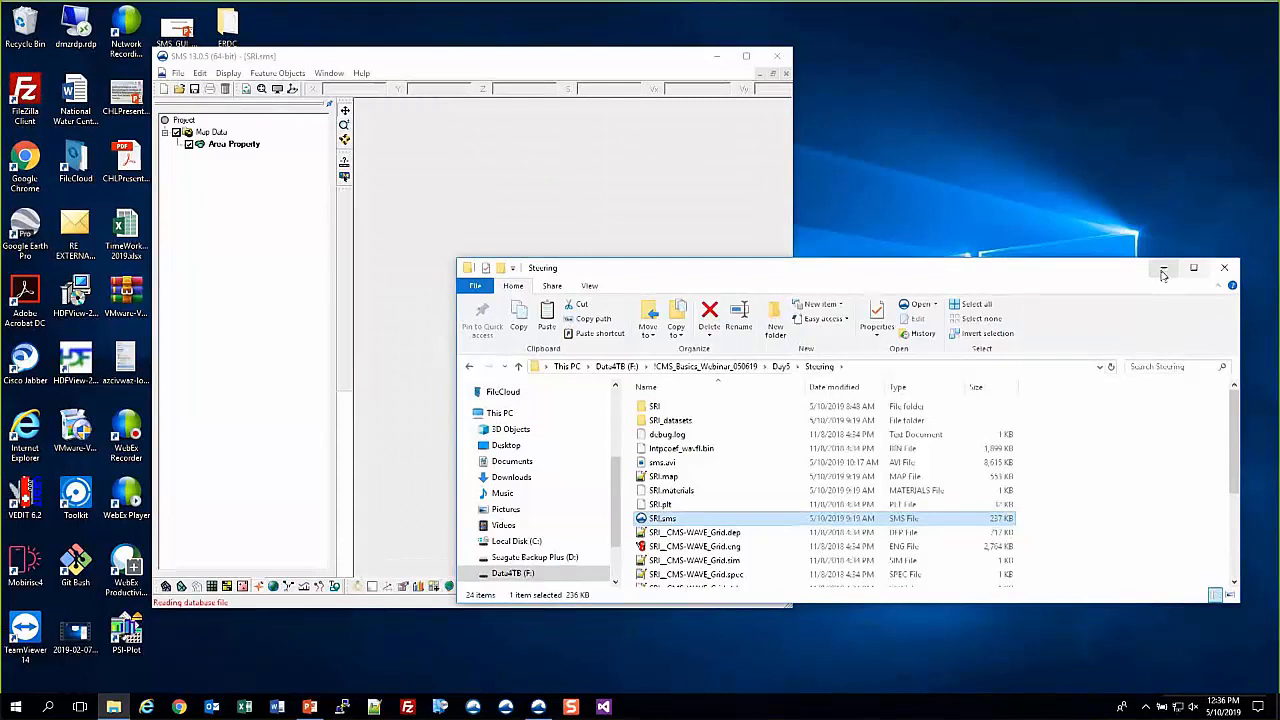
{"action": "left_click", "coordinate": [1164, 269]}
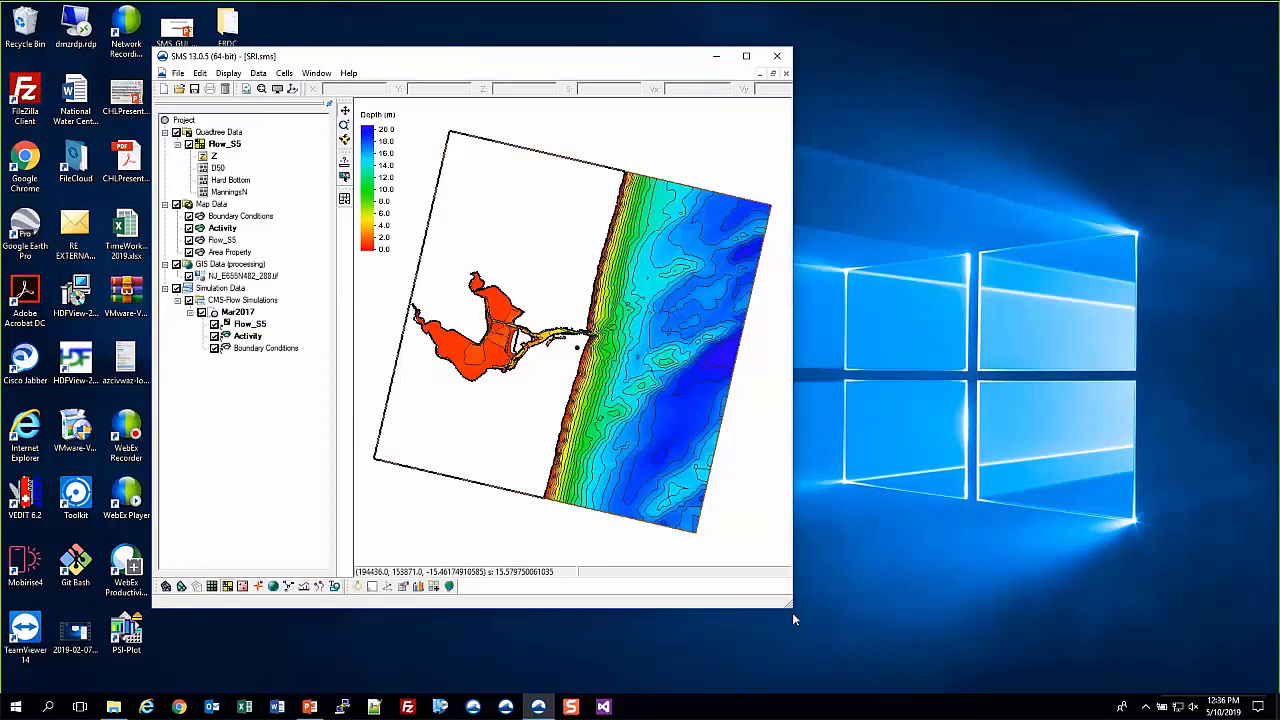
{"action": "left_click_drag", "start_coordinate": [791, 607], "coordinate": [906, 662]}
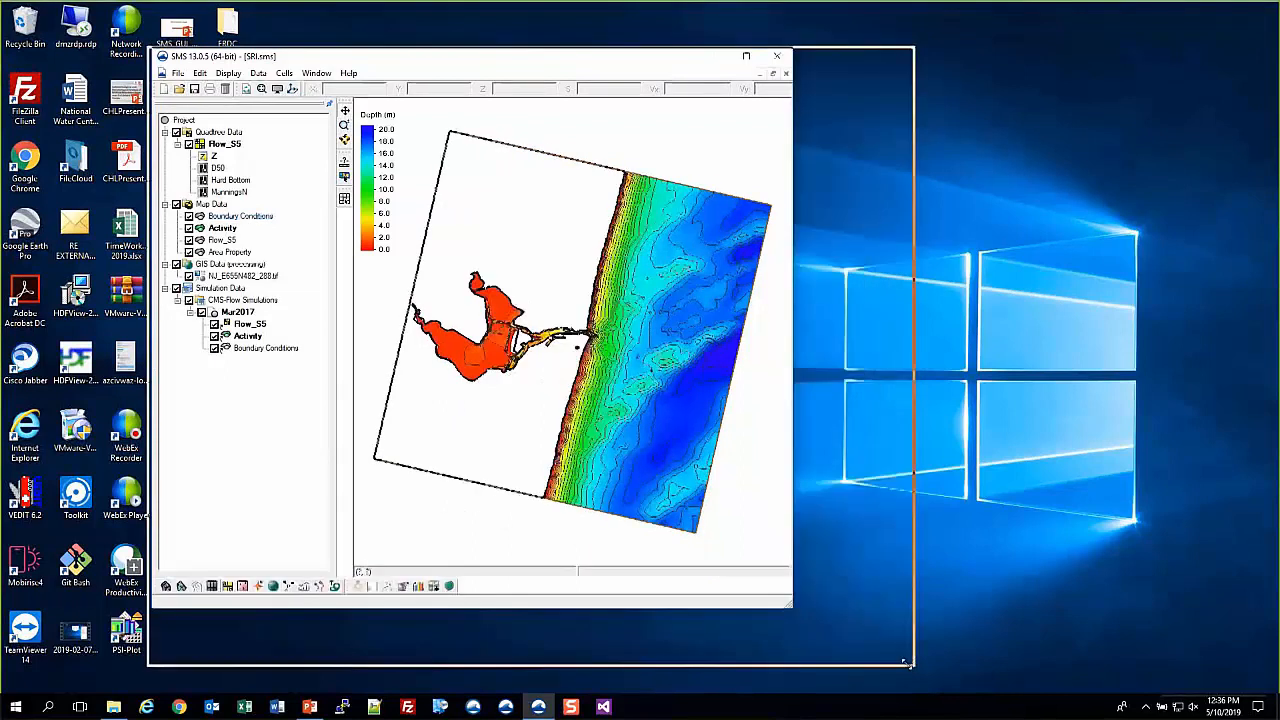
{"action": "left_click_drag", "start_coordinate": [906, 662], "coordinate": [908, 663]}
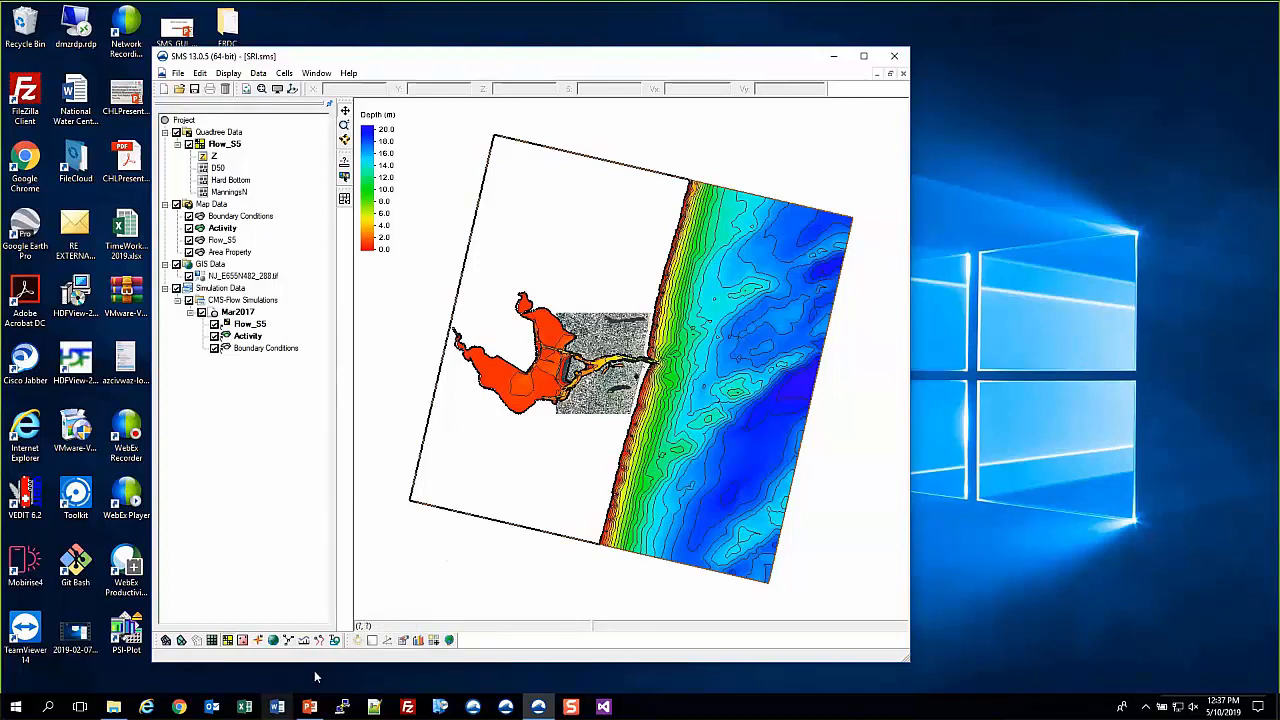
- Draw a north arrow frame in the empty area southwest of the grid and browse for its image in C: Program Files
{"action": "left_click", "coordinate": [336, 641]}
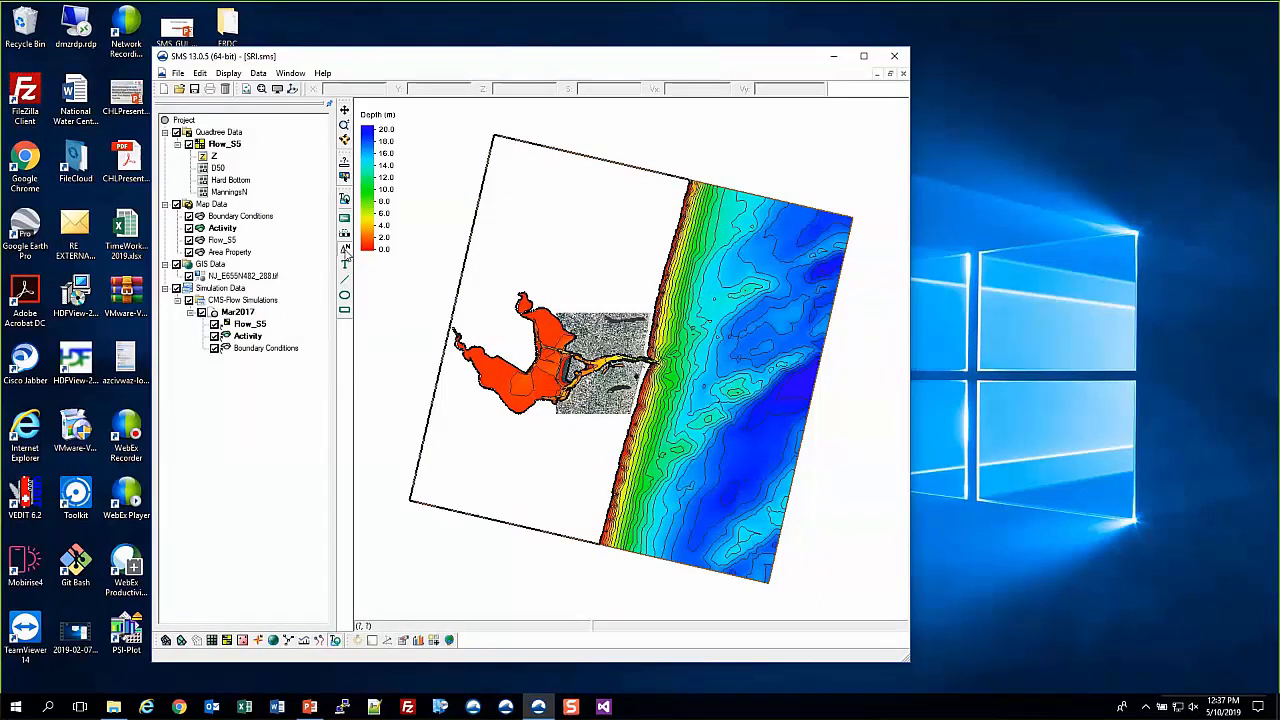
{"action": "left_click_drag", "start_coordinate": [370, 535], "coordinate": [422, 608]}
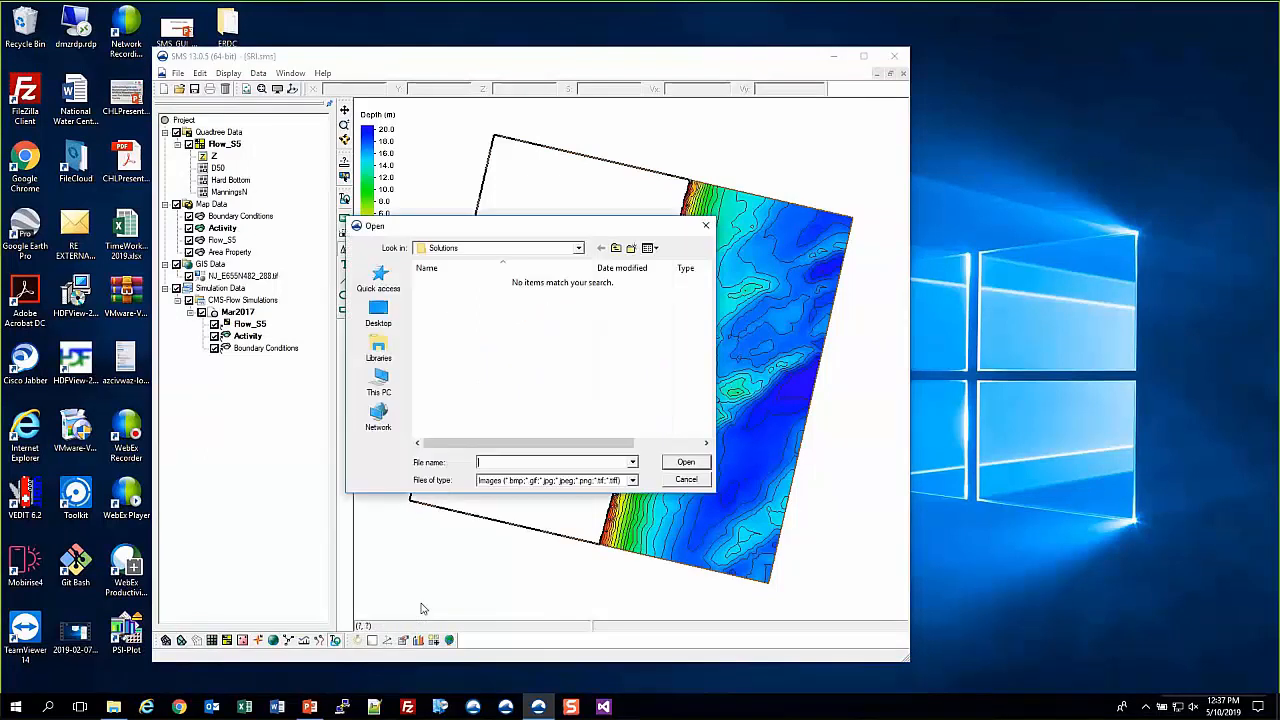
{"action": "left_click", "coordinate": [616, 248]}
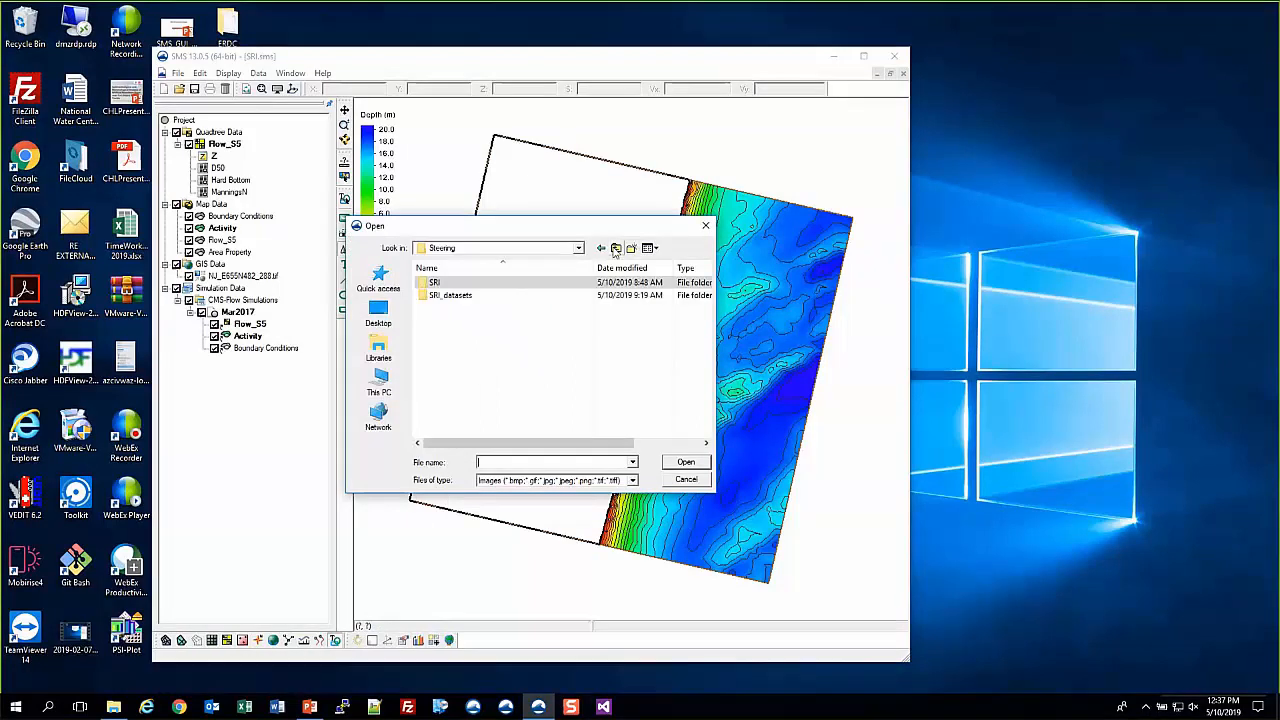
{"action": "left_click", "coordinate": [616, 248]}
{"action": "left_click", "coordinate": [378, 385]}
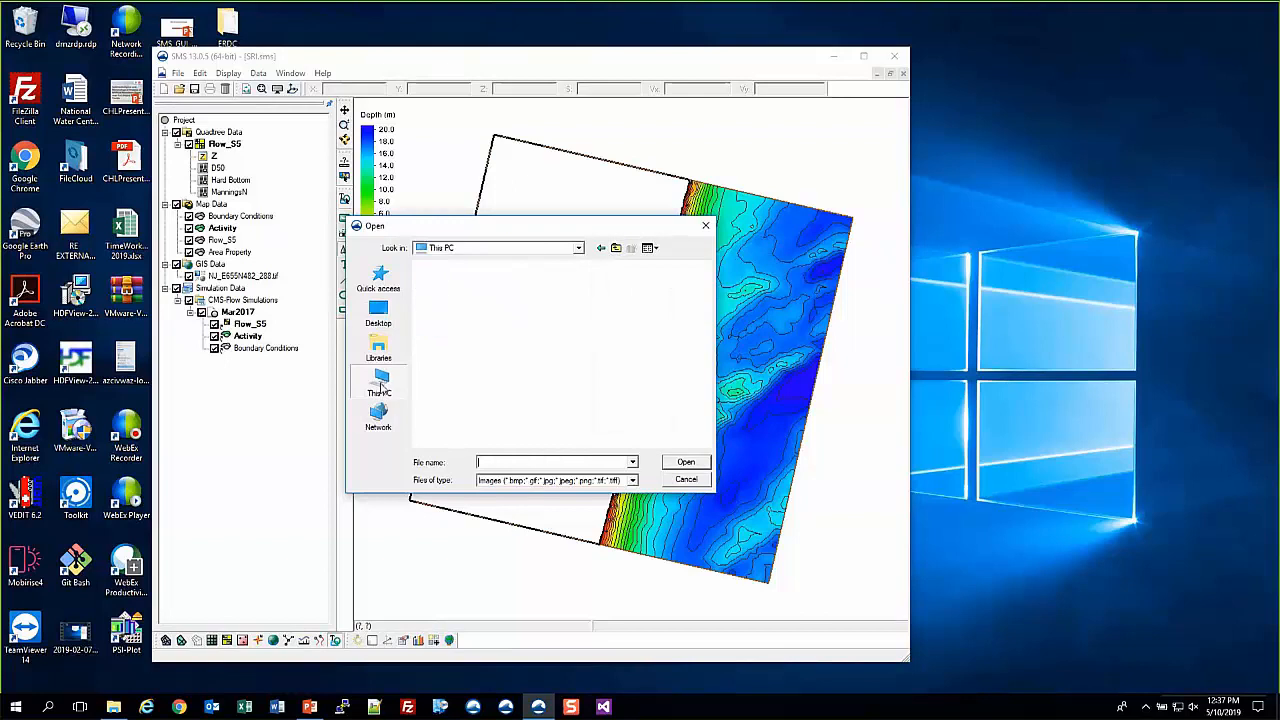
{"action": "double_click", "coordinate": [458, 360]}
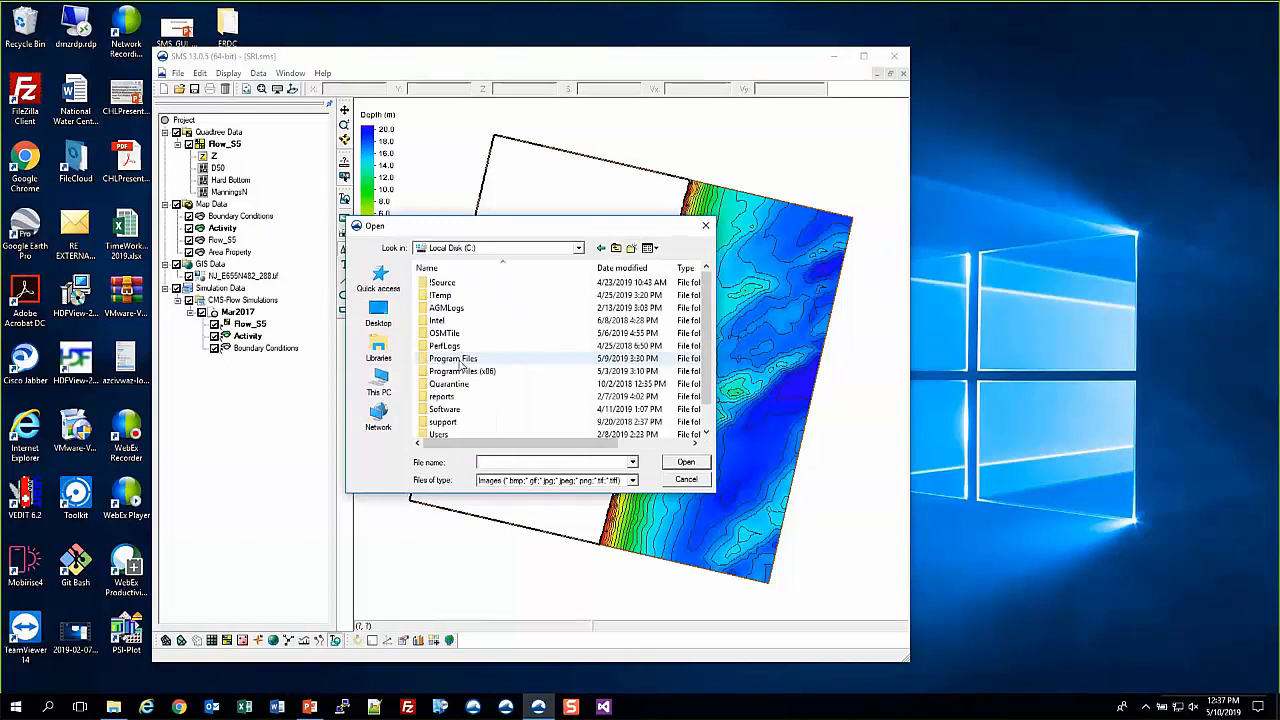
{"action": "double_click", "coordinate": [460, 364]}
{"action": "scroll", "coordinate": [460, 366], "scroll_direction": "down", "scroll_amount": 2}
{"action": "scroll", "coordinate": [462, 368], "scroll_direction": "down", "scroll_amount": 8}
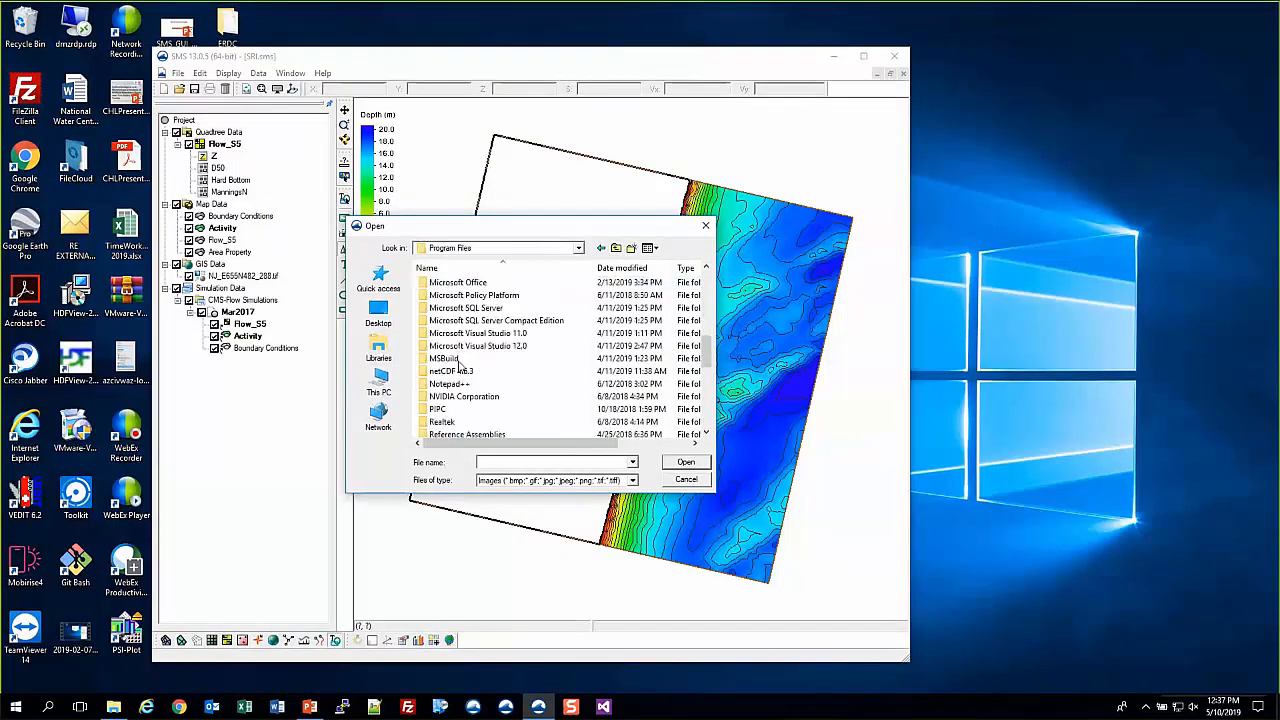
{"action": "scroll", "coordinate": [458, 366], "scroll_direction": "up", "scroll_amount": 3}
{"action": "scroll", "coordinate": [458, 360], "scroll_direction": "down", "scroll_amount": 7}
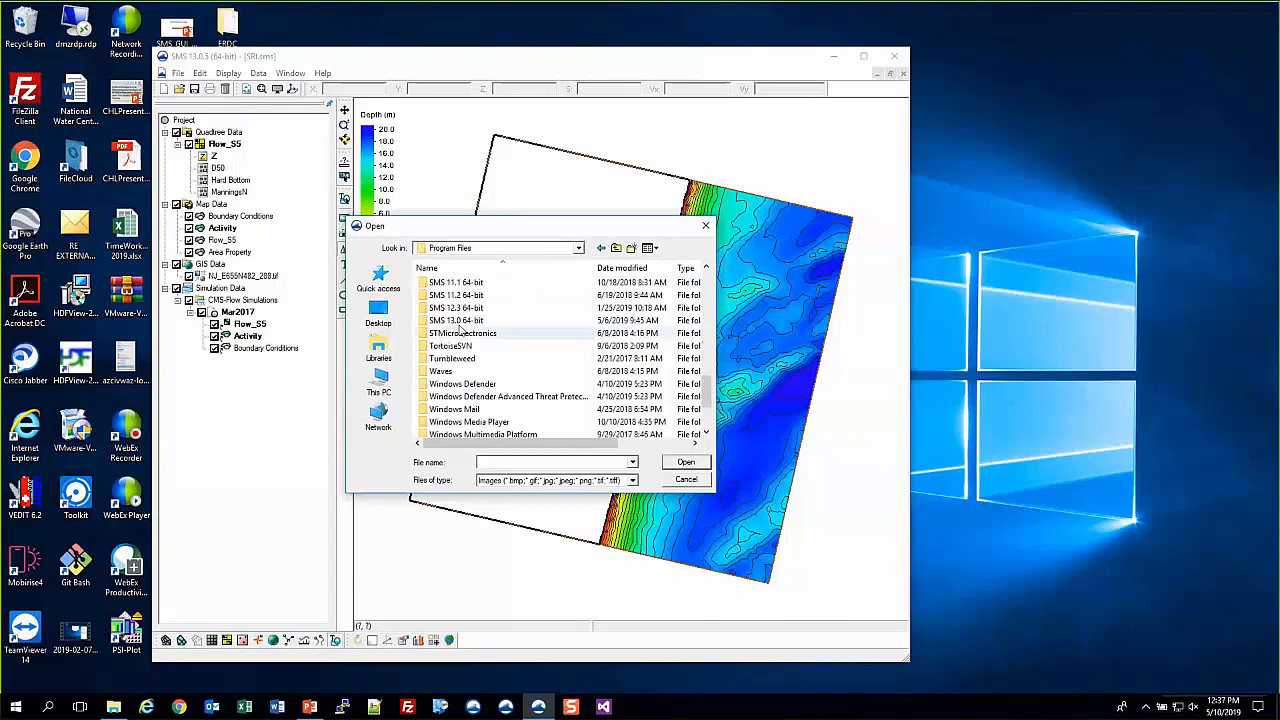
- Use NorthOption3.gif from the NorthArrows folder under SMS 13.0 64-bit SupportFiles as the north arrow image
{"action": "double_click", "coordinate": [458, 325]}
{"action": "scroll", "coordinate": [465, 368], "scroll_direction": "down", "scroll_amount": 5}
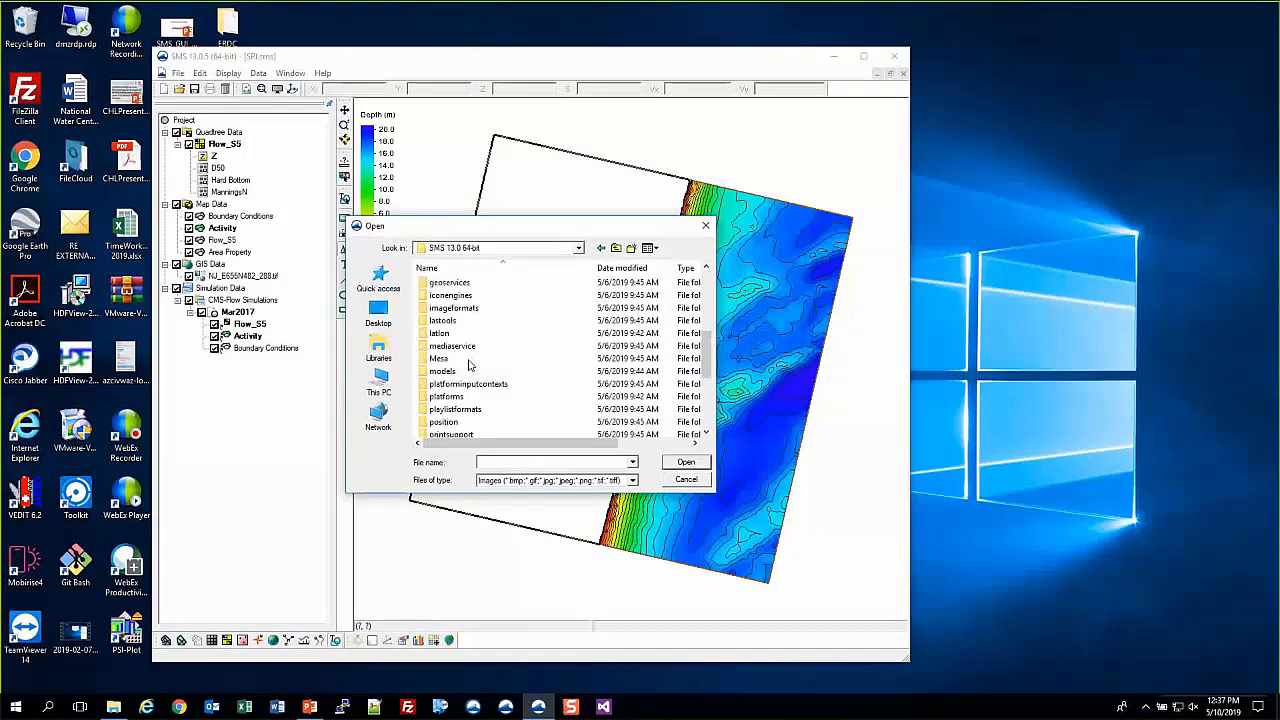
{"action": "scroll", "coordinate": [462, 360], "scroll_direction": "down", "scroll_amount": 2}
{"action": "double_click", "coordinate": [450, 392]}
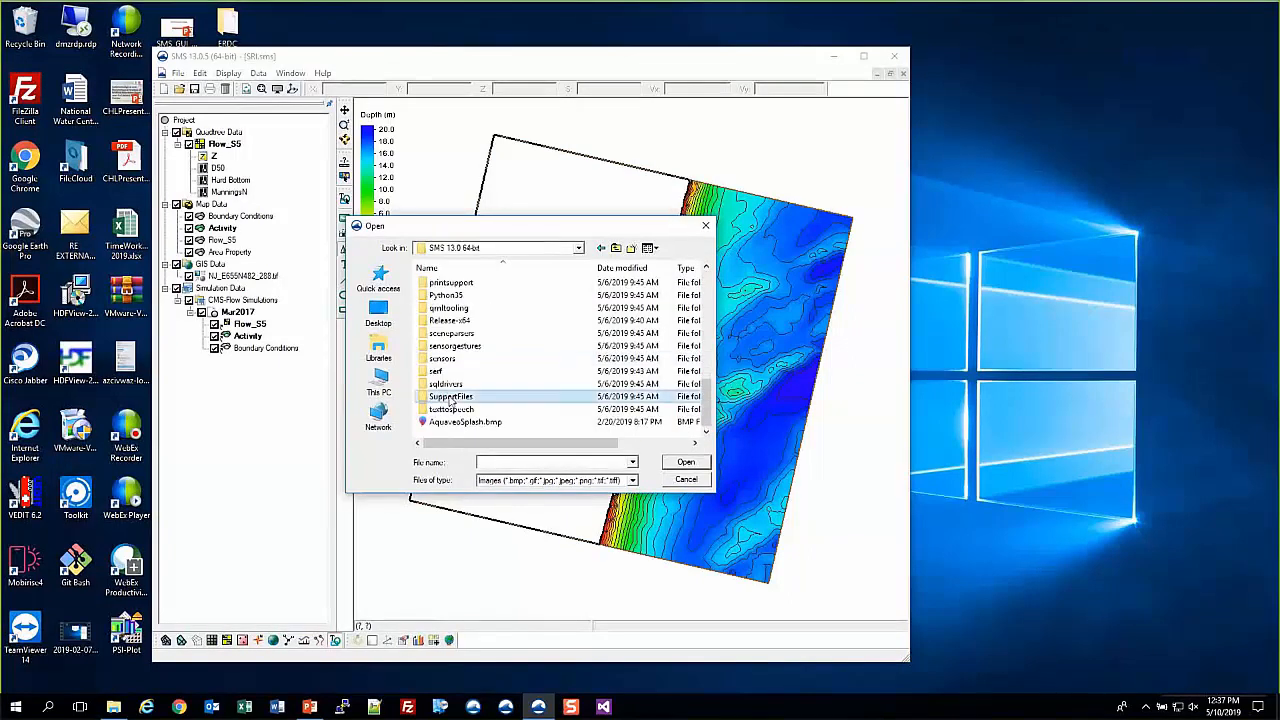
{"action": "double_click", "coordinate": [452, 309]}
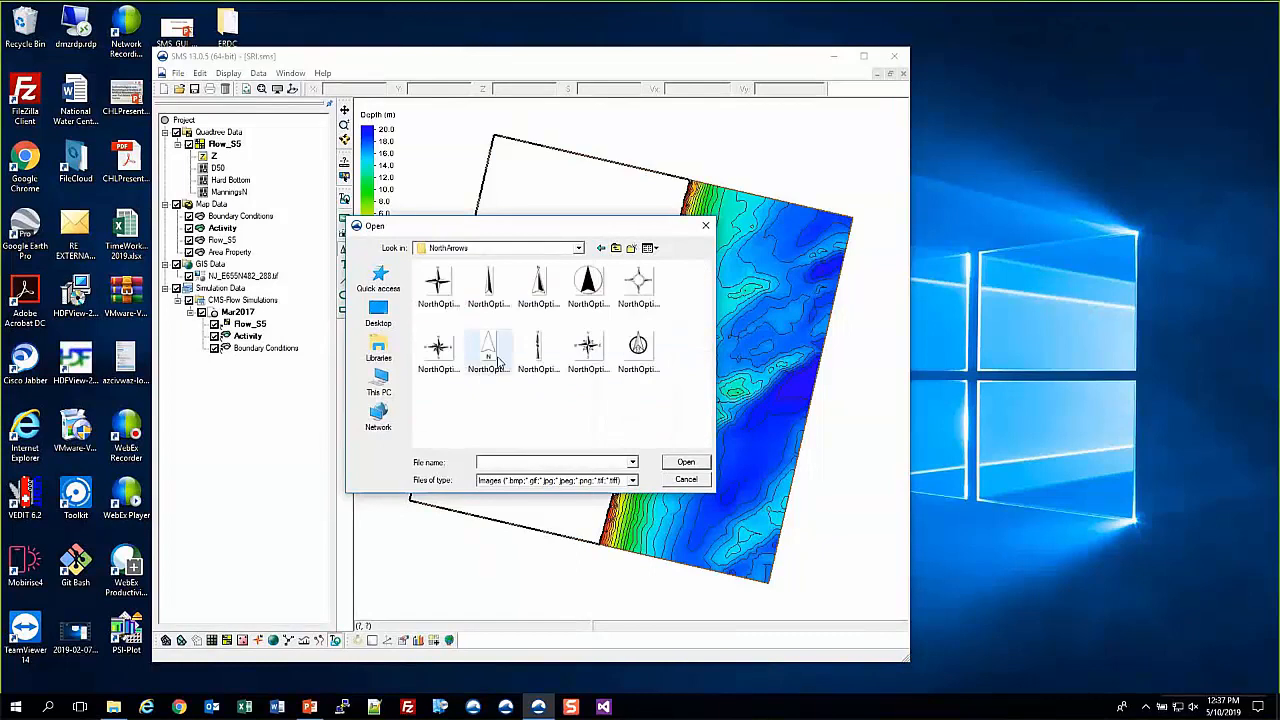
{"action": "left_click", "coordinate": [538, 285]}
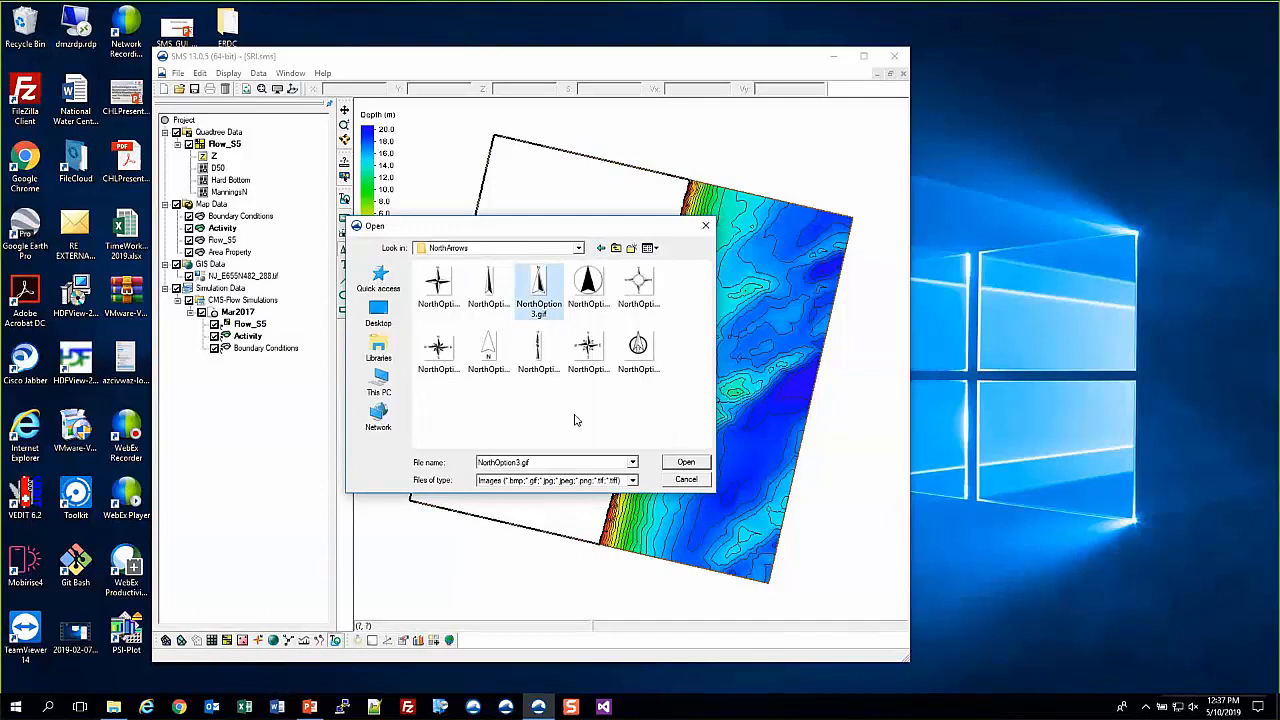
{"action": "left_click", "coordinate": [686, 463]}
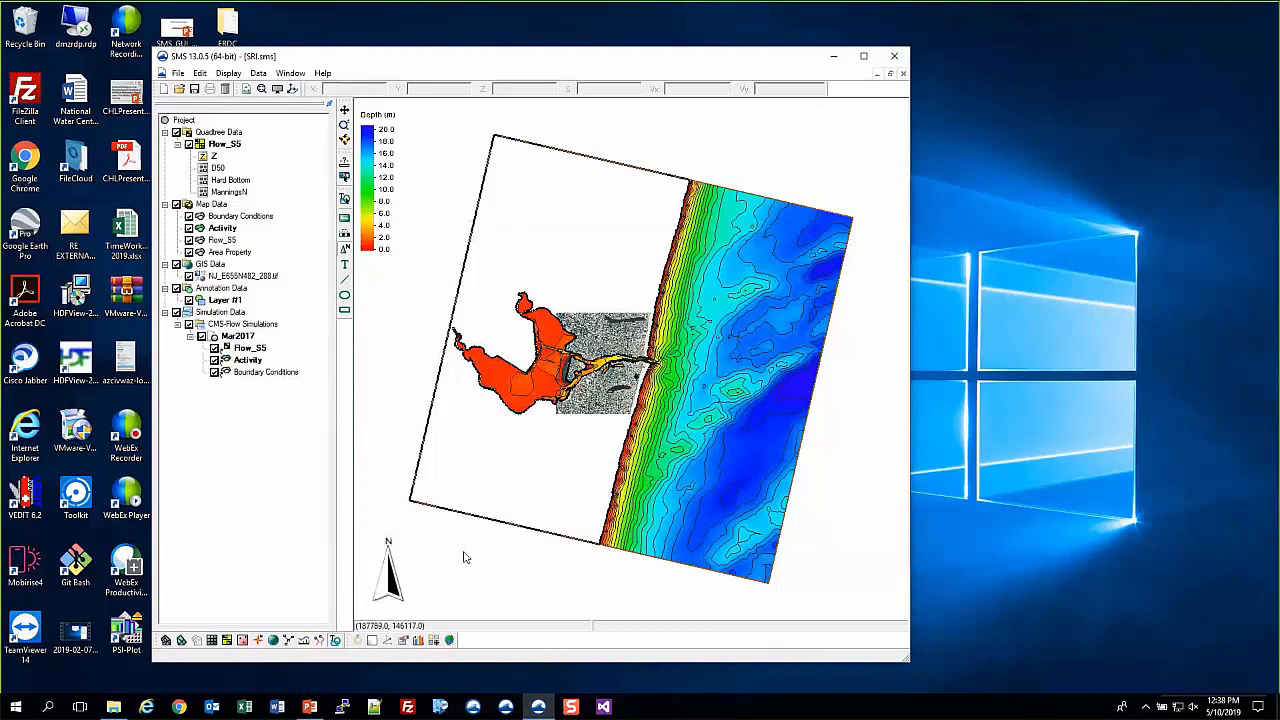
- Move the north arrow to the empty area beyond the grid's northeast corner and enlarge it slightly
{"action": "left_click_drag", "start_coordinate": [443, 549], "coordinate": [408, 578]}
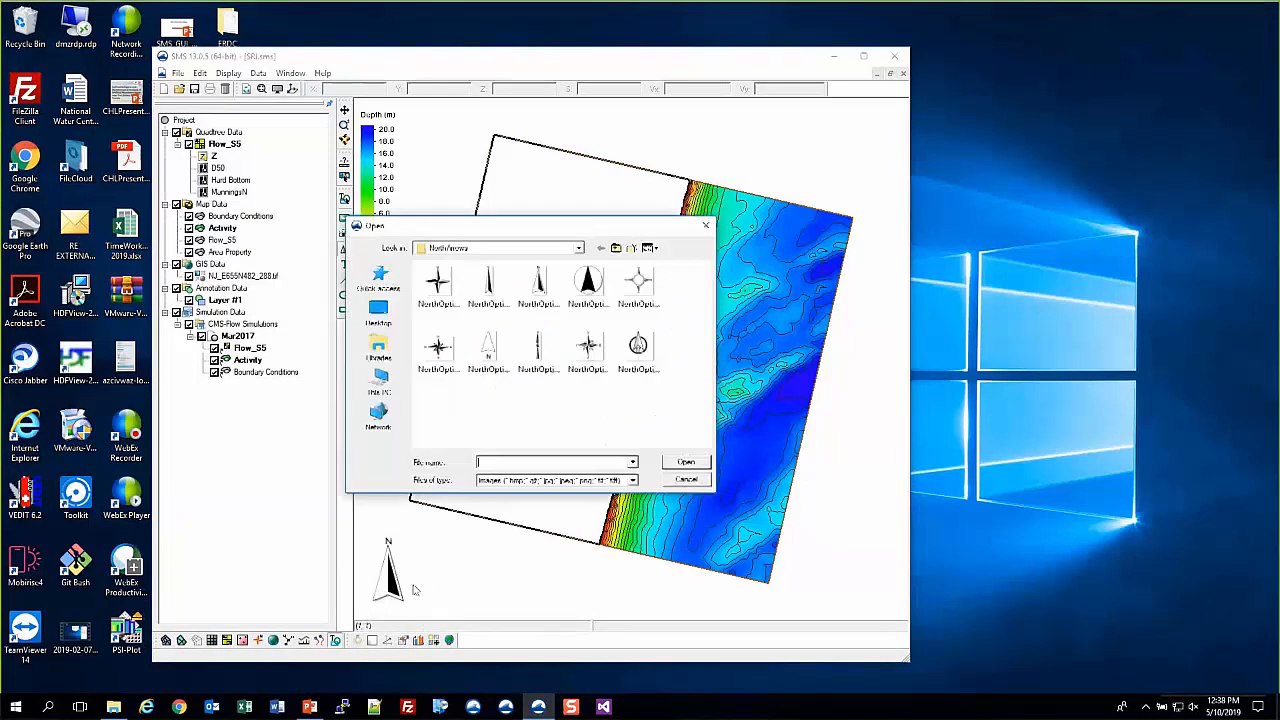
{"action": "left_click", "coordinate": [687, 480]}
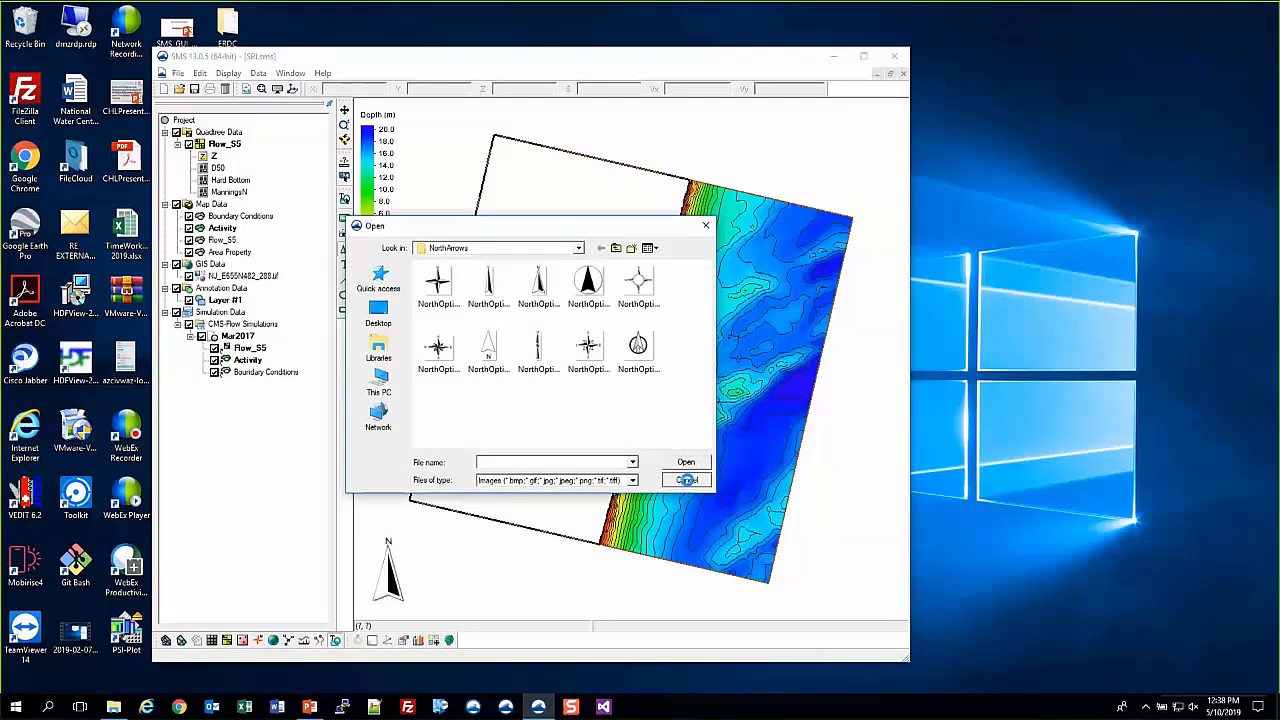
{"action": "left_click", "coordinate": [345, 200]}
{"action": "left_click", "coordinate": [388, 572]}
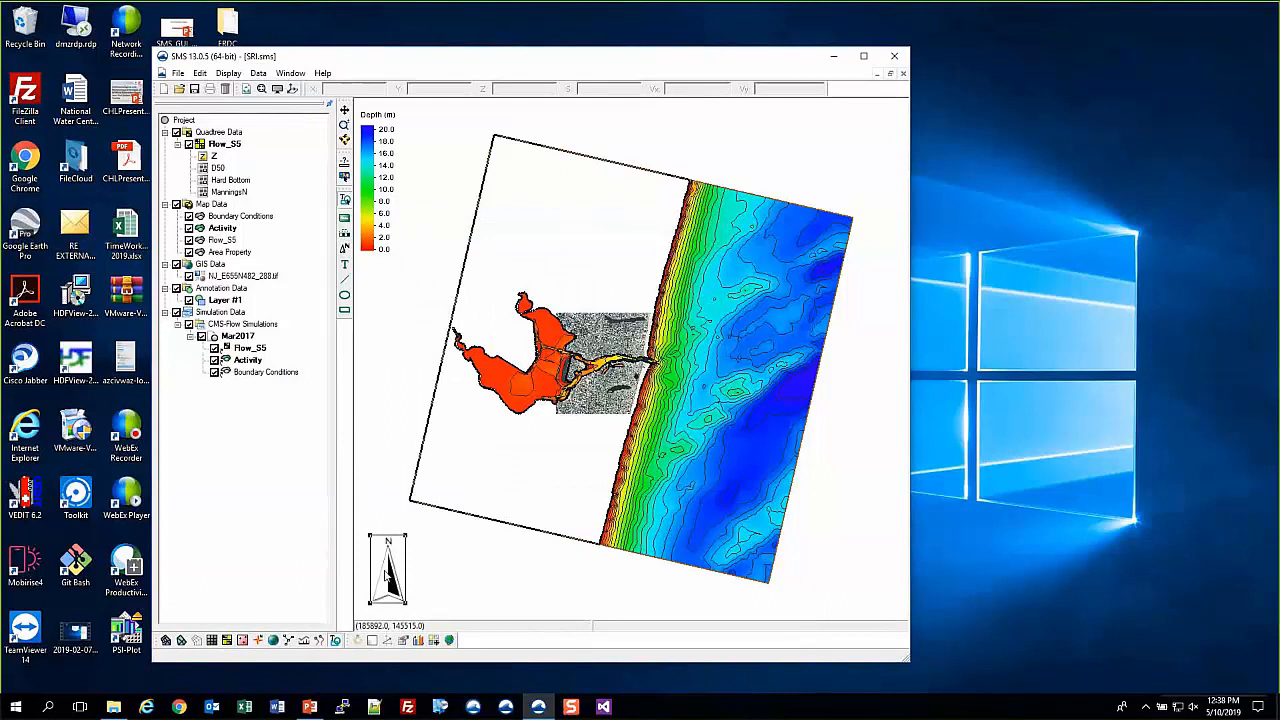
{"action": "left_click_drag", "start_coordinate": [388, 572], "coordinate": [853, 147]}
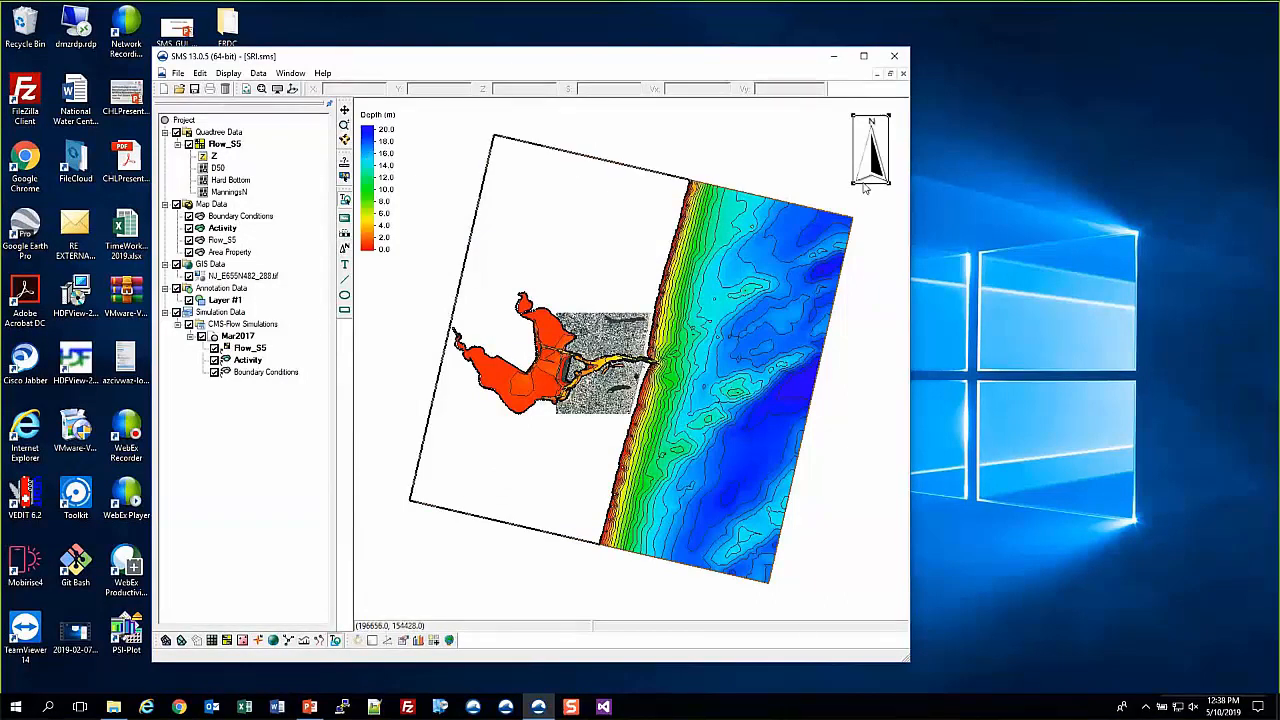
{"action": "left_click_drag", "start_coordinate": [857, 190], "coordinate": [847, 198]}
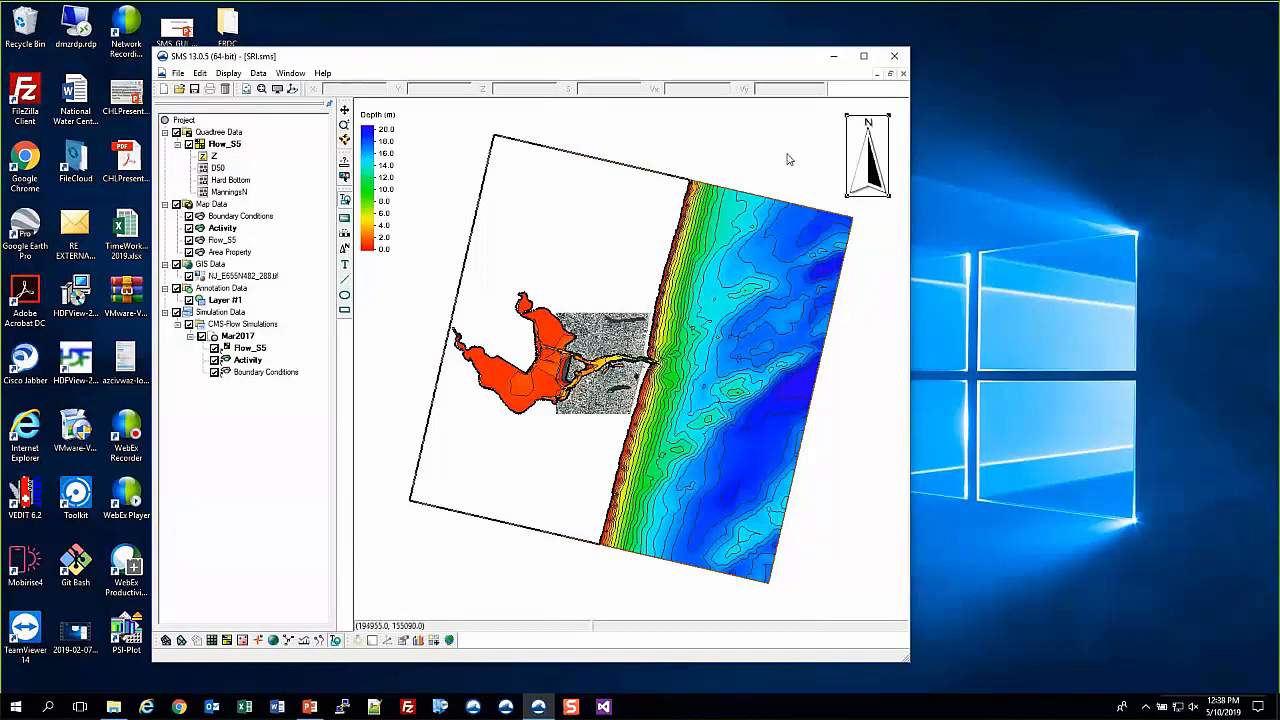
{"action": "left_click", "coordinate": [690, 199]}
- Rotate the map in 3D and zoom to the inlet to examine the north arrow's orientation, finishing in a framed plan view
{"action": "left_click", "coordinate": [344, 141]}
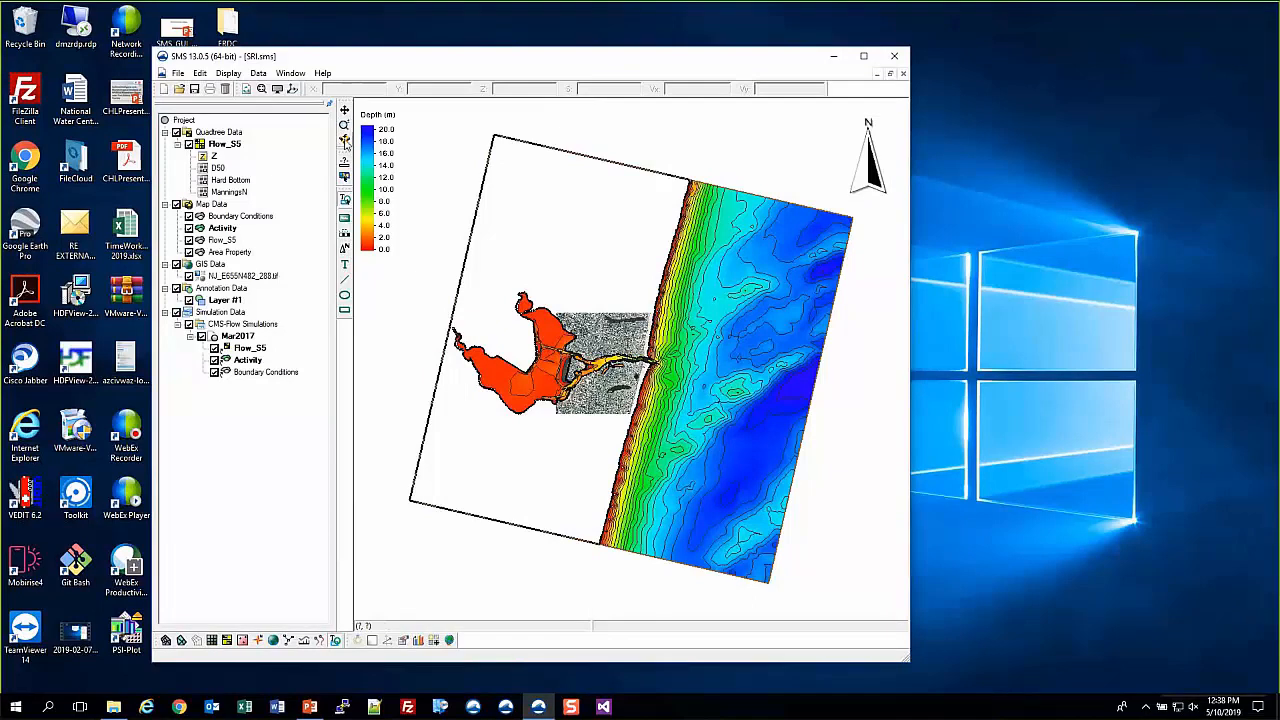
{"action": "left_click_drag", "start_coordinate": [768, 472], "coordinate": [990, 372]}
{"action": "left_click_drag", "start_coordinate": [655, 360], "coordinate": [545, 430]}
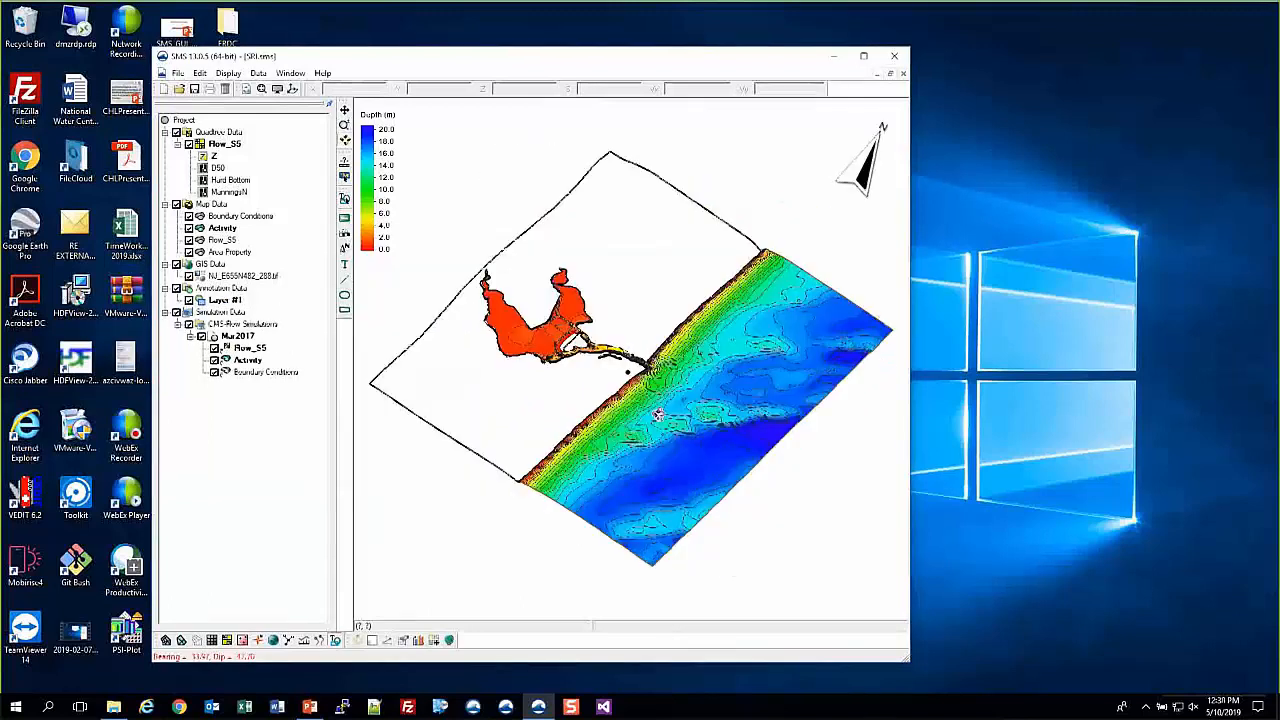
{"action": "scroll", "coordinate": [628, 376], "scroll_direction": "up", "scroll_amount": 5}
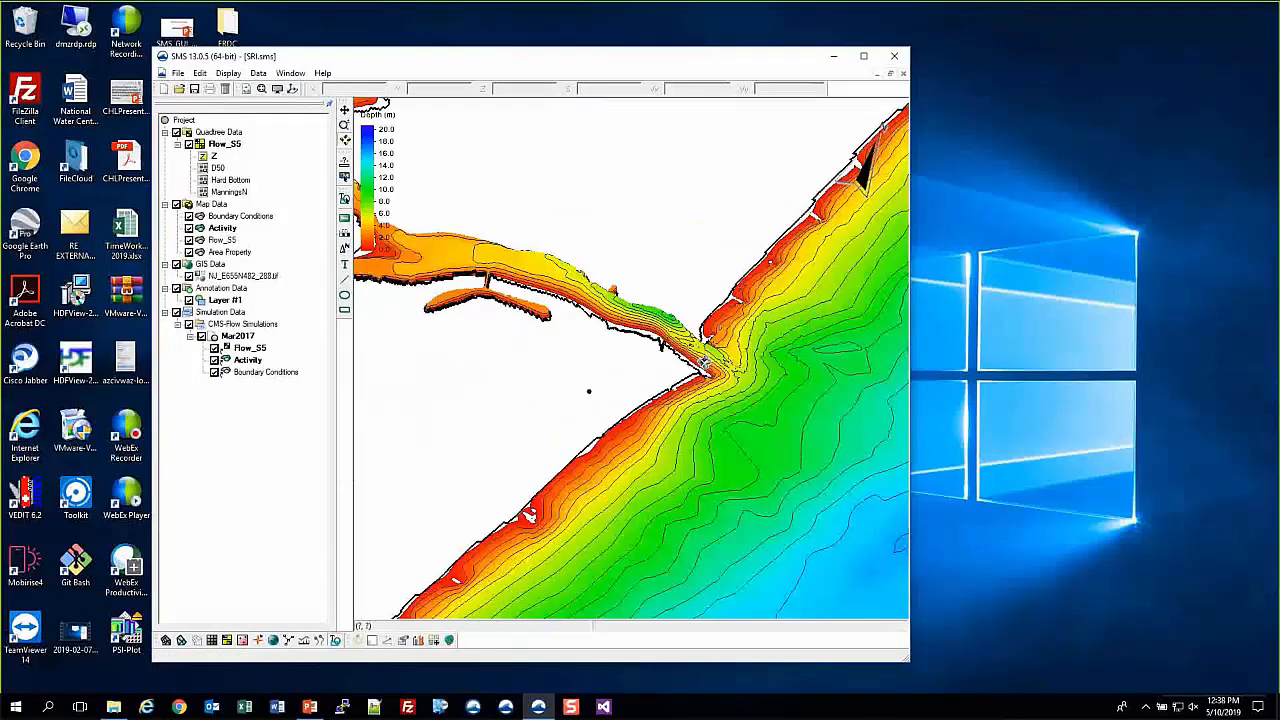
{"action": "left_click_drag", "start_coordinate": [706, 362], "coordinate": [766, 286]}
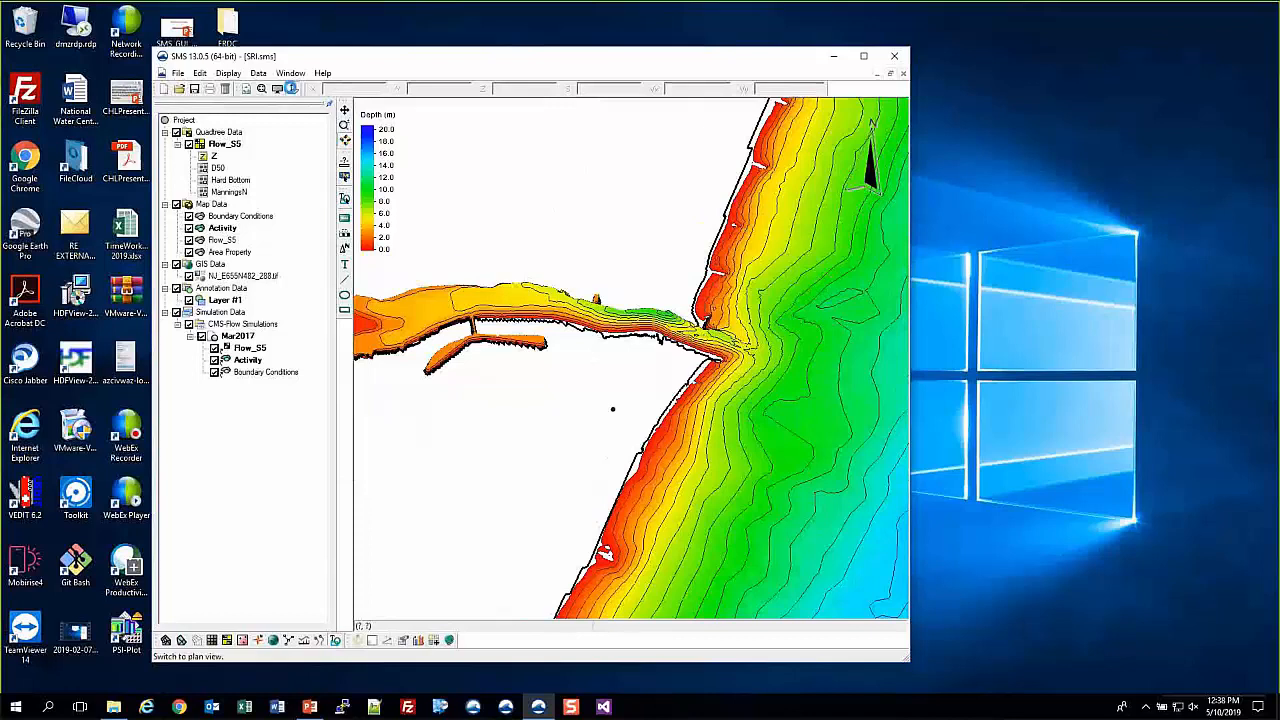
{"action": "key", "text": "ctrl+f"}
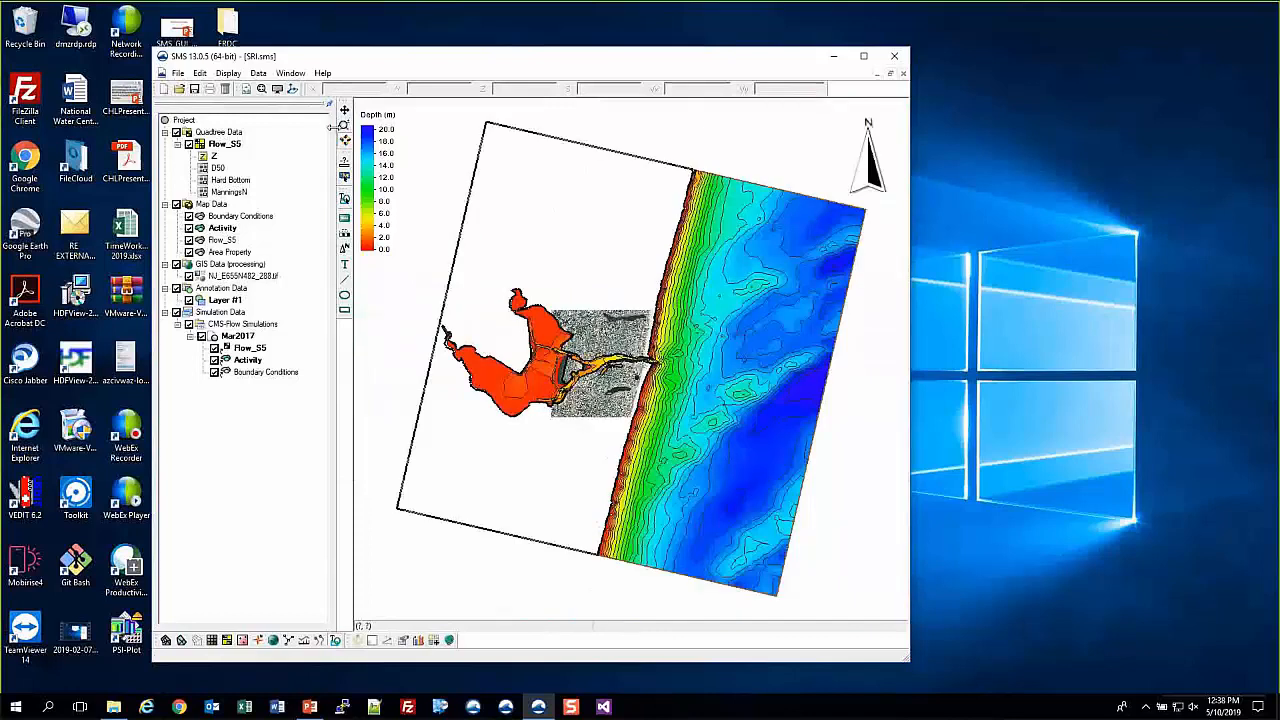
- Enable the specified transparency color for the north arrow image and set it to white
{"action": "left_click", "coordinate": [344, 199]}
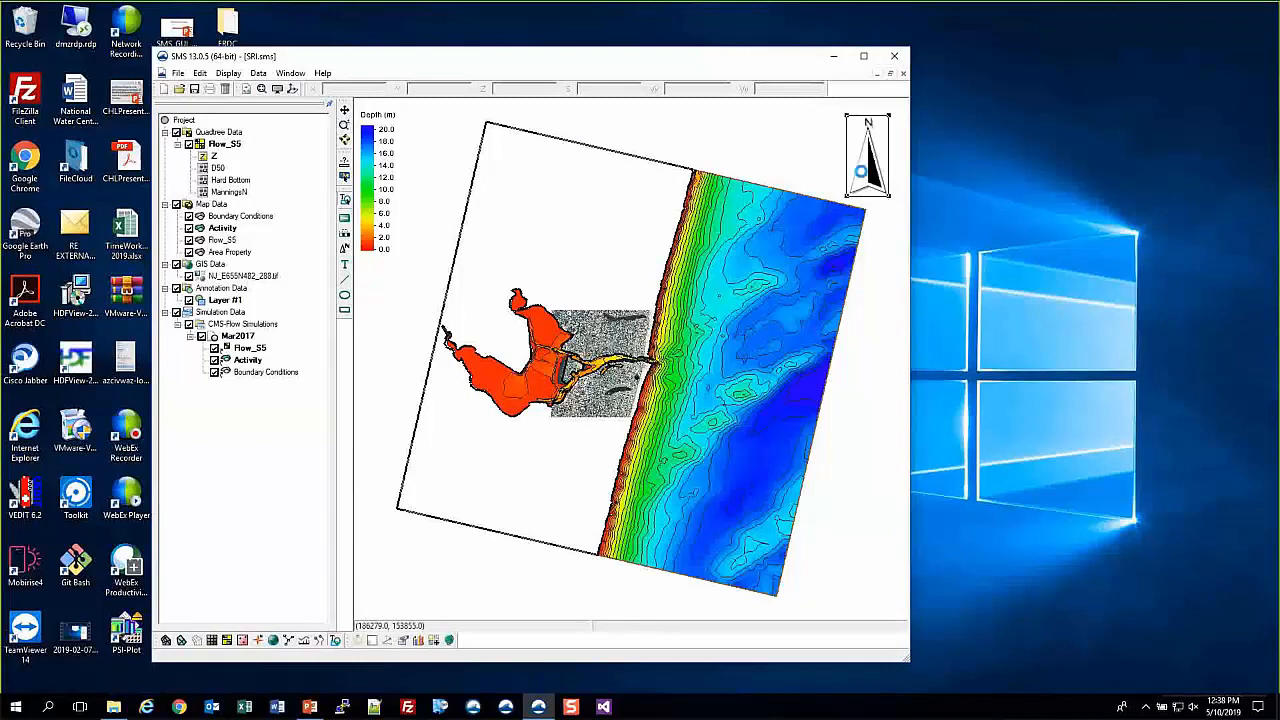
{"action": "double_click", "coordinate": [866, 160]}
{"action": "left_click", "coordinate": [451, 349]}
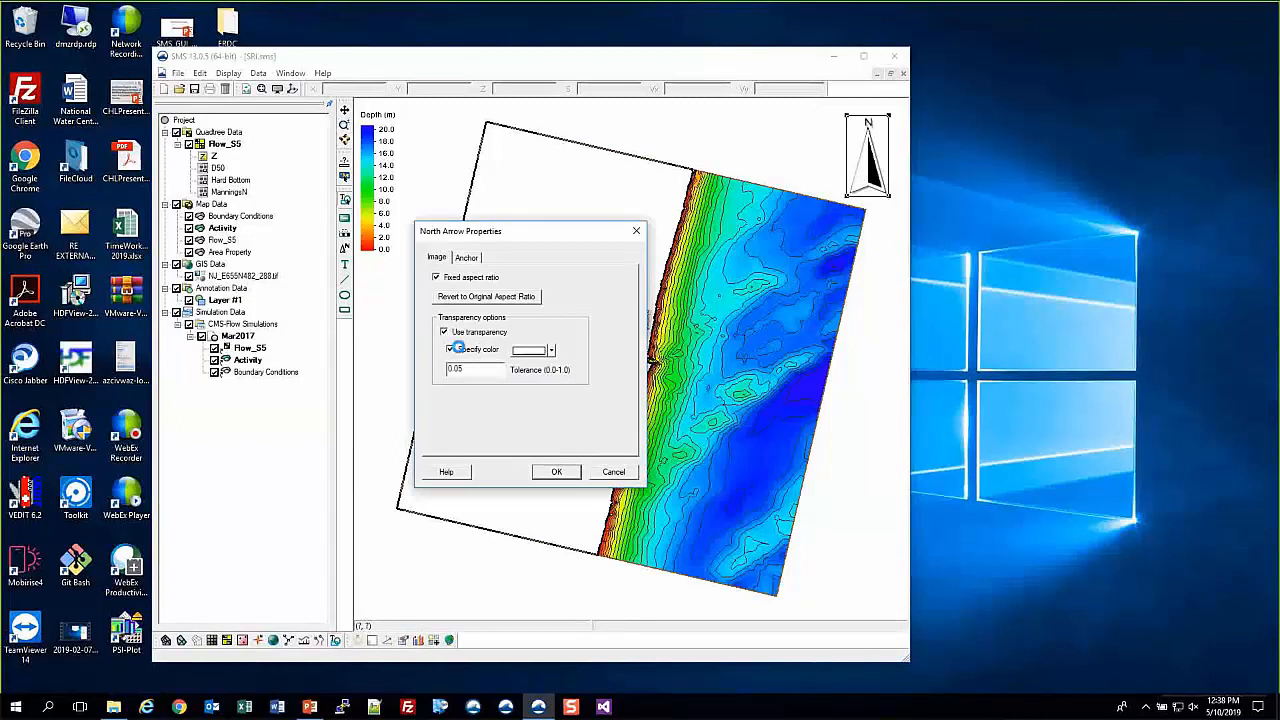
{"action": "left_click", "coordinate": [540, 351]}
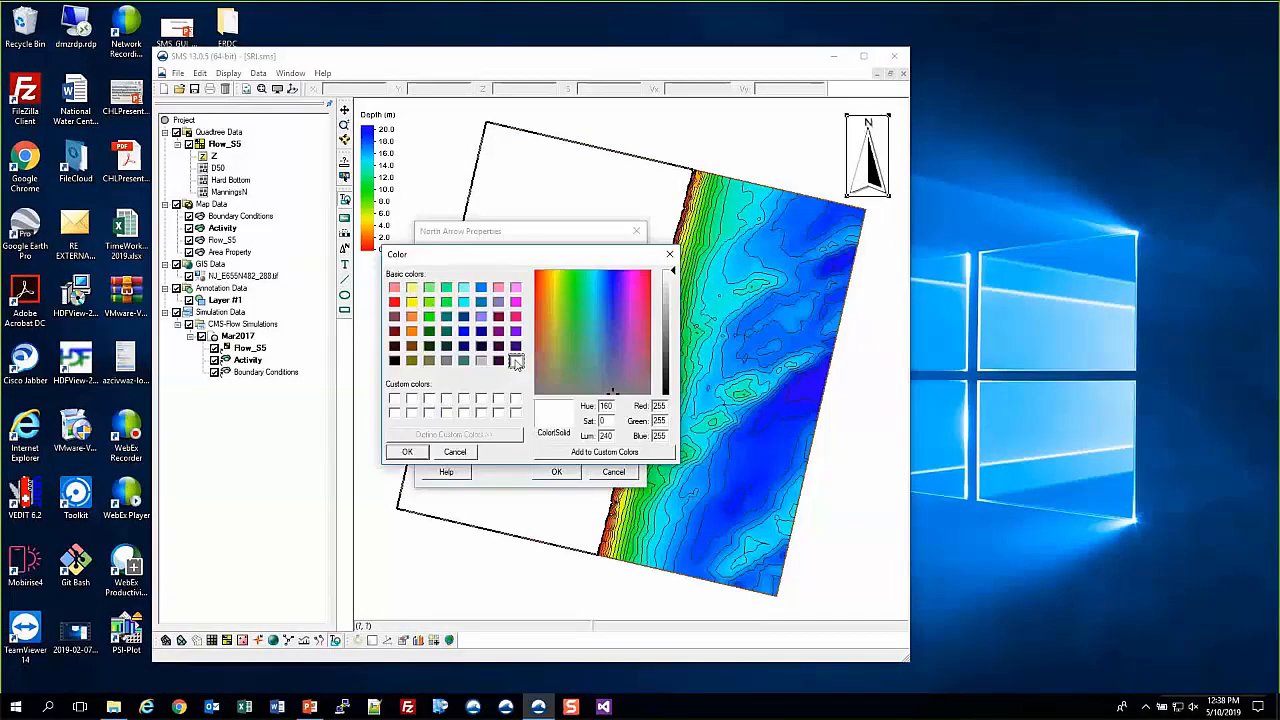
{"action": "left_click", "coordinate": [405, 452]}
{"action": "left_click", "coordinate": [555, 472]}
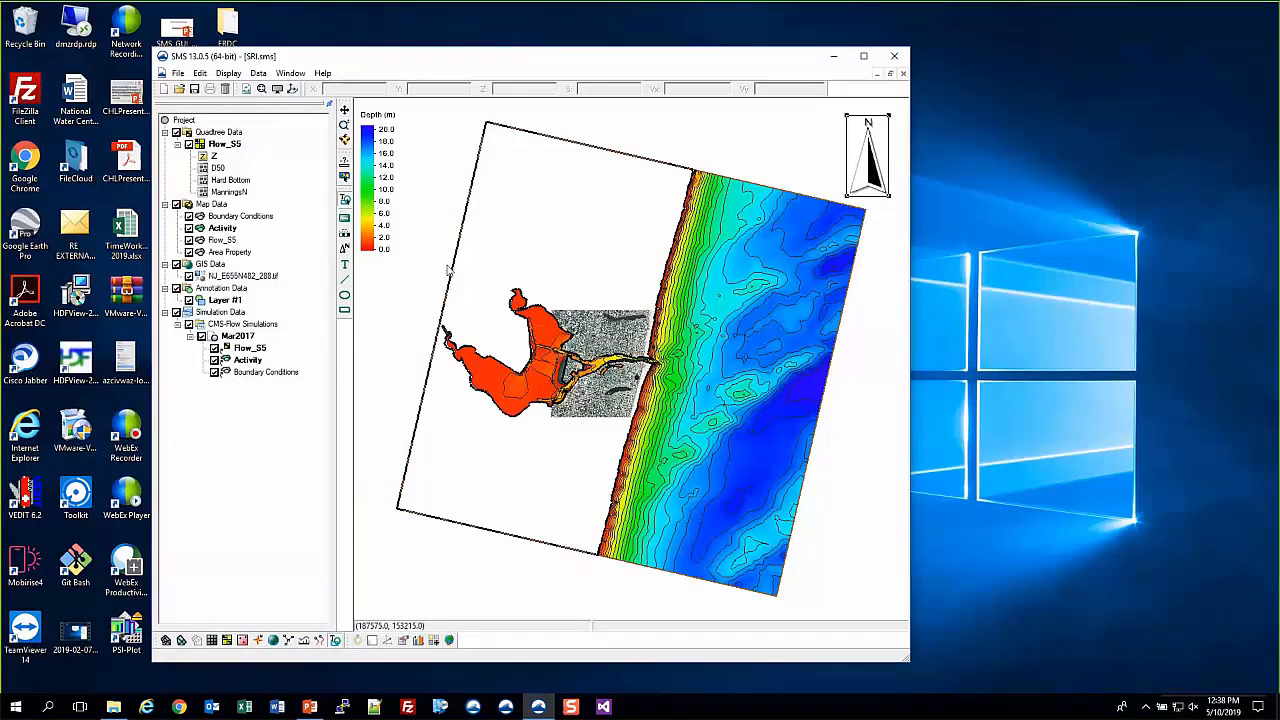
- Rotate and zoom the map until the bathymetry lies behind the north arrow to check its transparency
{"action": "left_click", "coordinate": [344, 140]}
{"action": "left_click_drag", "start_coordinate": [620, 300], "coordinate": [628, 287]}
{"action": "scroll", "coordinate": [628, 287], "scroll_direction": "up", "scroll_amount": 5}
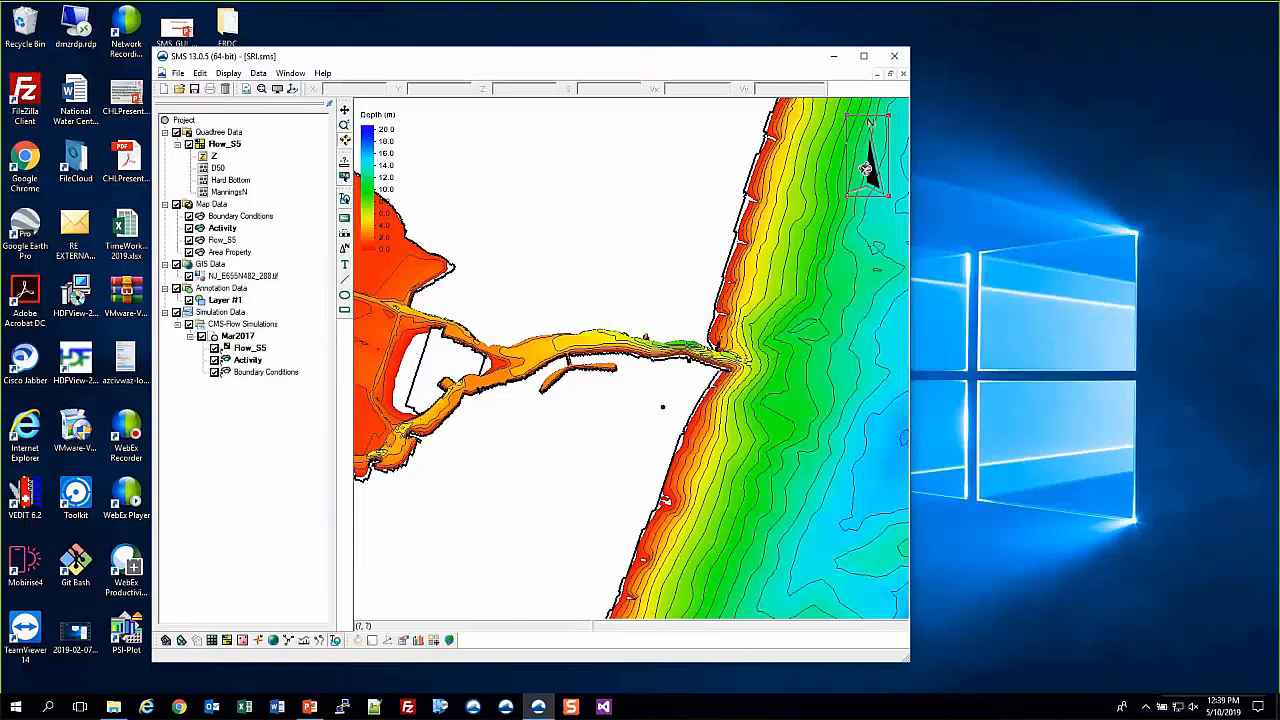
- Rotate the map in 3D to examine the north arrow, finishing in a framed plan view with the arrow deselected
{"action": "left_click_drag", "start_coordinate": [677, 363], "coordinate": [577, 295]}
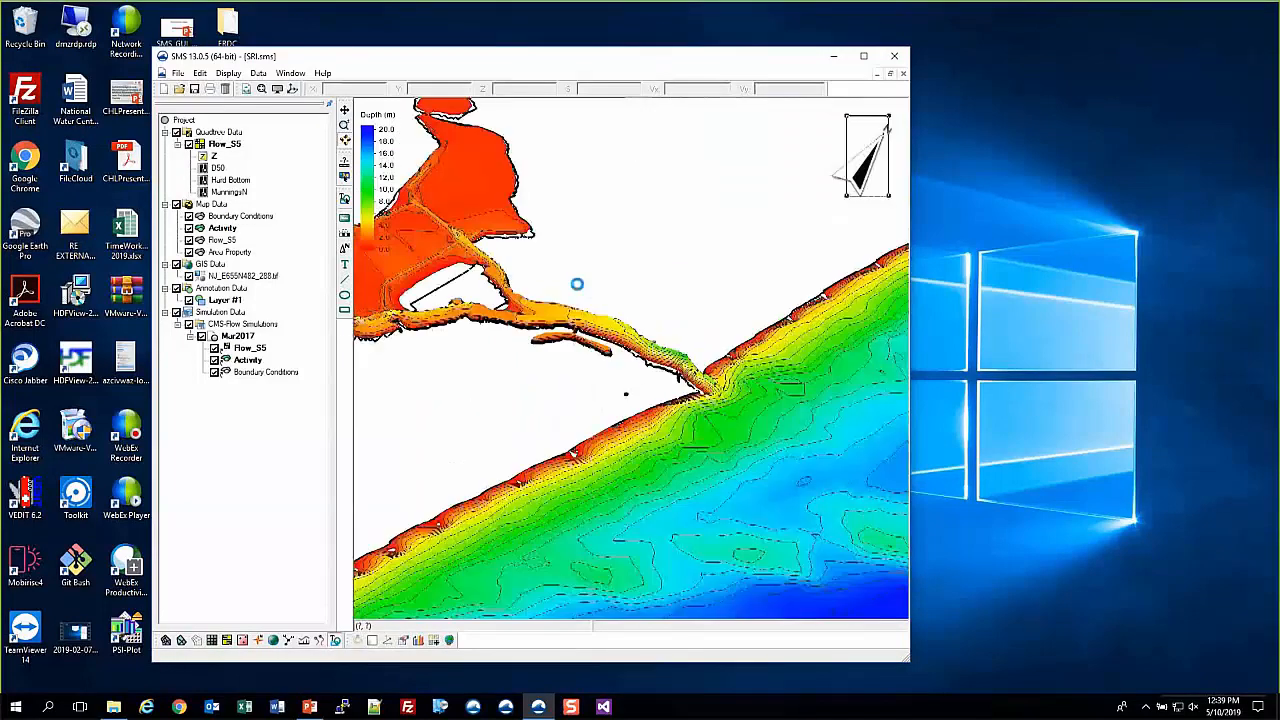
{"action": "left_click_drag", "start_coordinate": [577, 284], "coordinate": [614, 374]}
{"action": "left_click", "coordinate": [293, 90]}
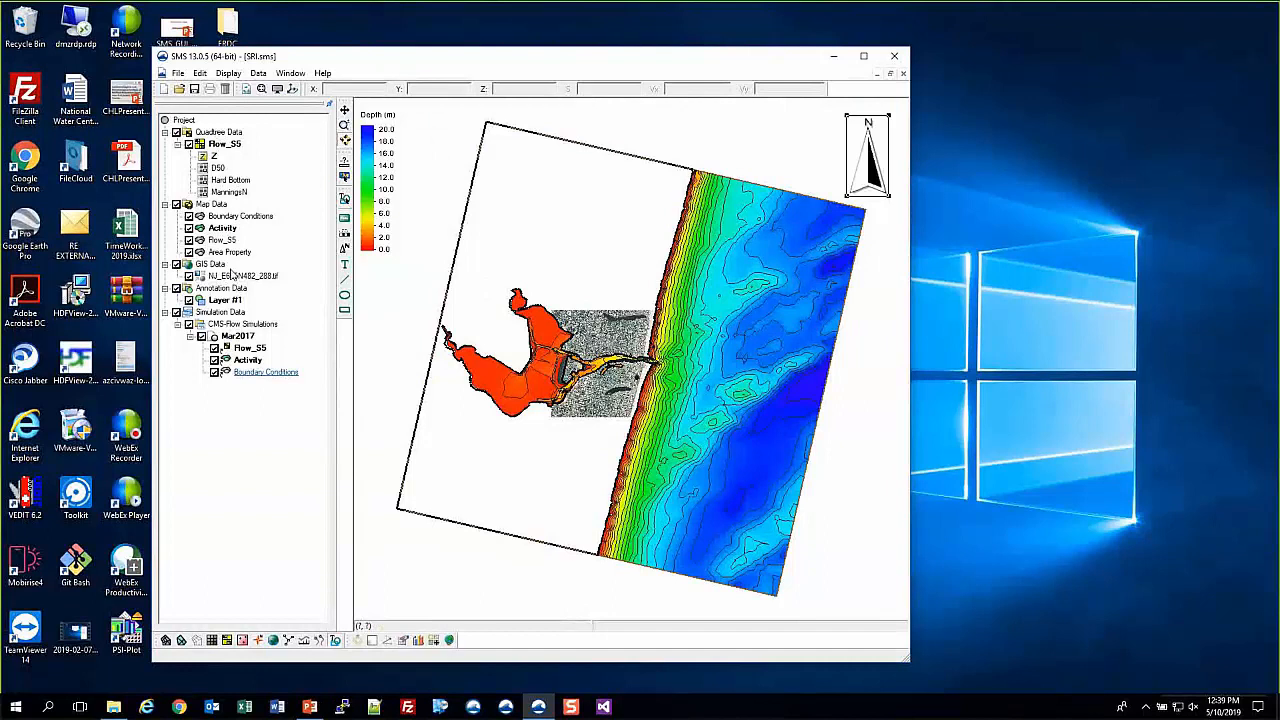
{"action": "left_click", "coordinate": [392, 400]}
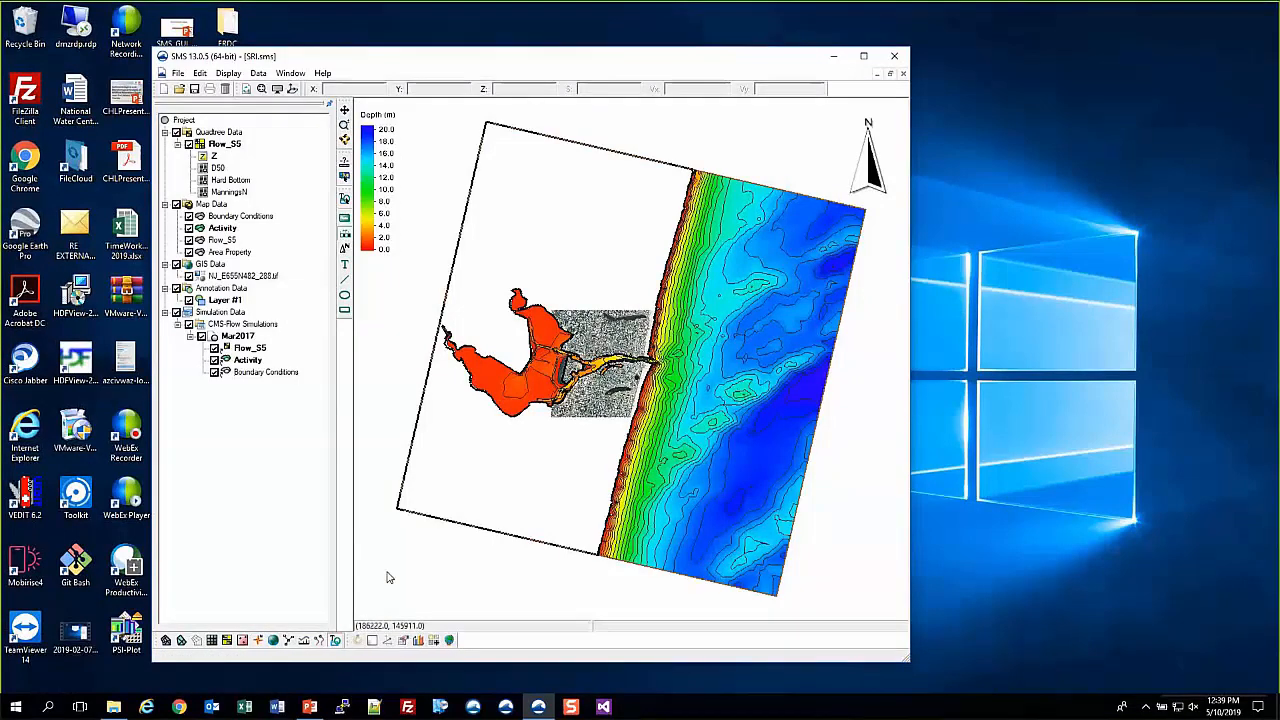
- Draw a scale bar in the empty area below the grid's southwest corner, with its units set to Meters
{"action": "left_click_drag", "start_coordinate": [385, 565], "coordinate": [502, 606]}
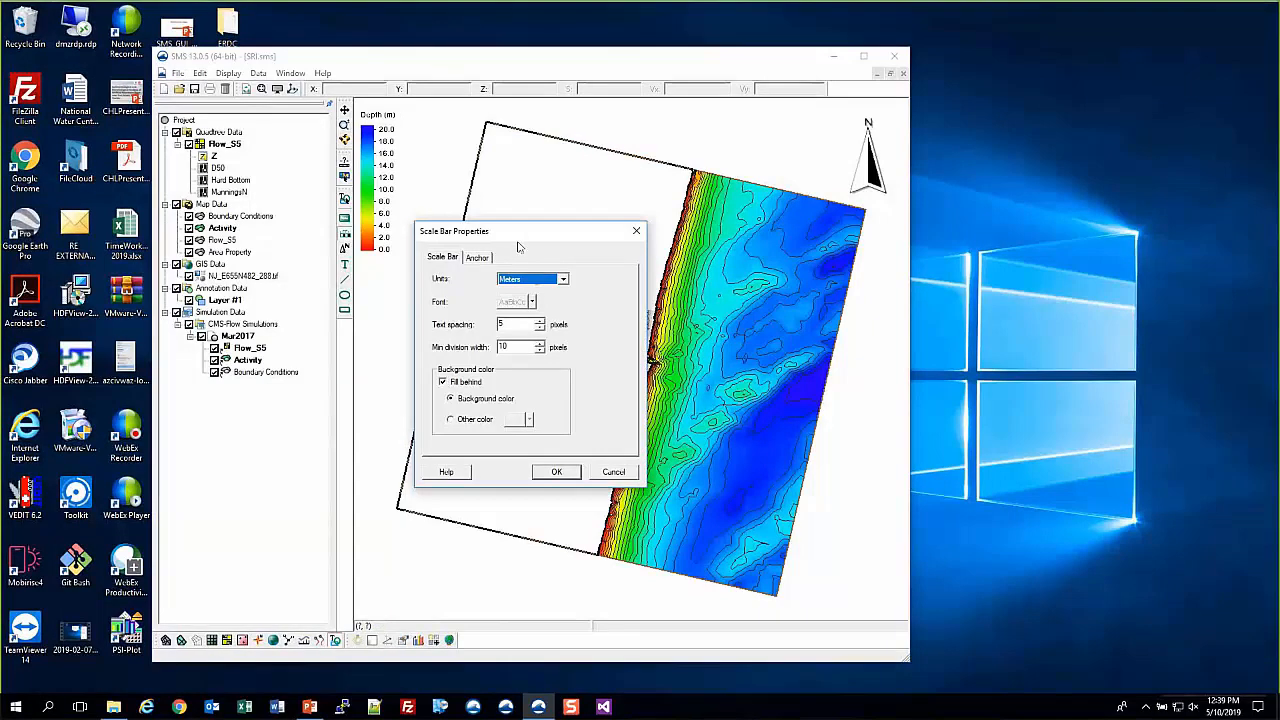
{"action": "left_click", "coordinate": [537, 286]}
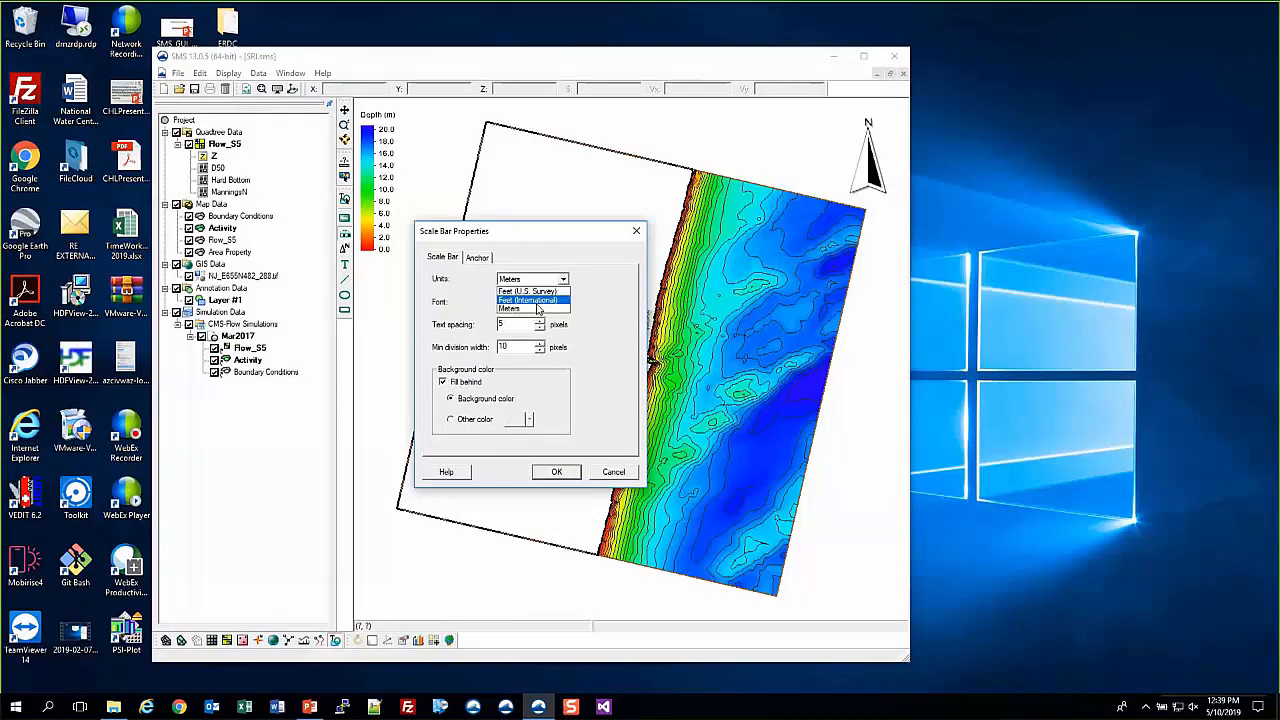
{"action": "left_click", "coordinate": [539, 308]}
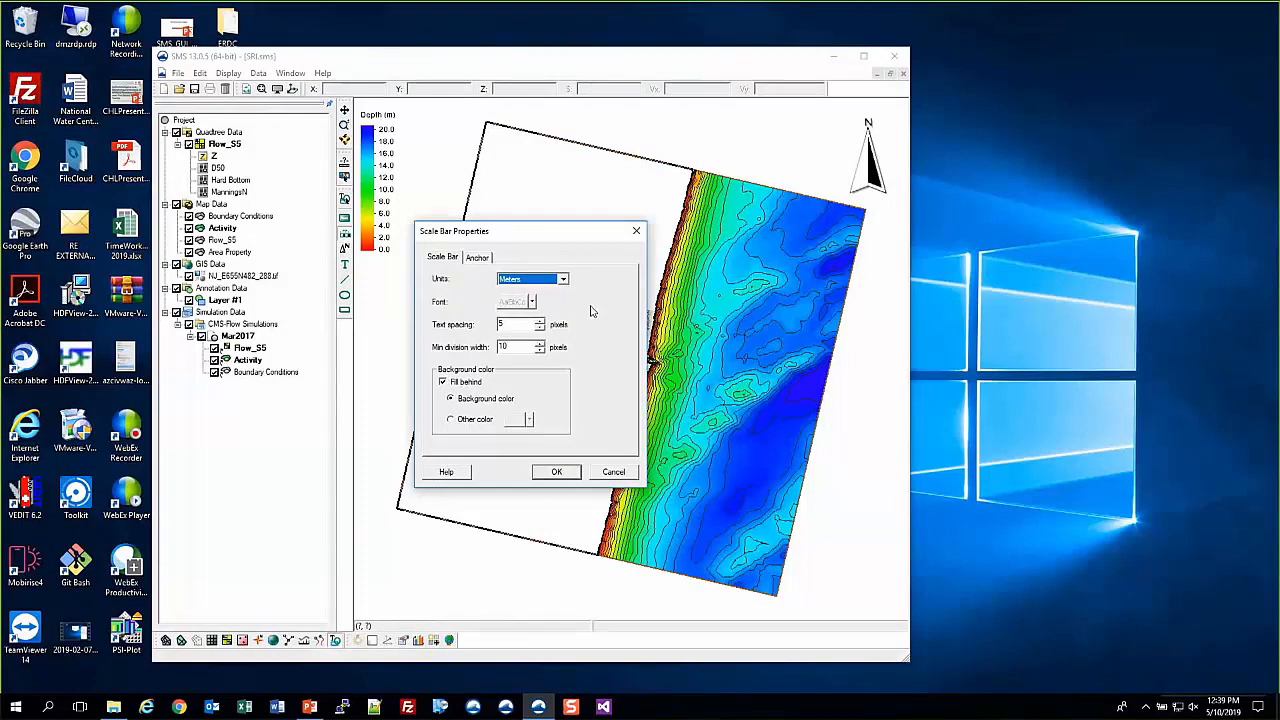
- Fill behind the scale bar with white as the other color, review its anchor settings and create it
{"action": "left_click", "coordinate": [469, 420]}
{"action": "left_click", "coordinate": [466, 401]}
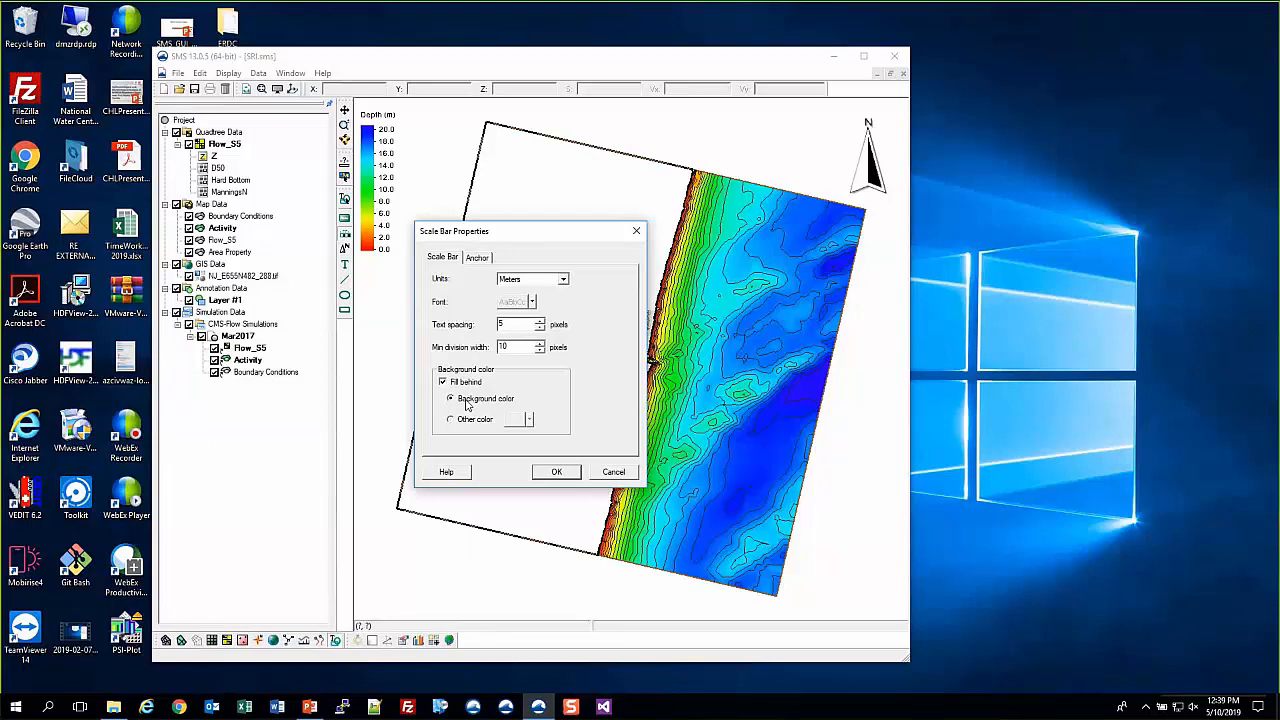
{"action": "left_click", "coordinate": [469, 420]}
{"action": "left_click", "coordinate": [530, 419]}
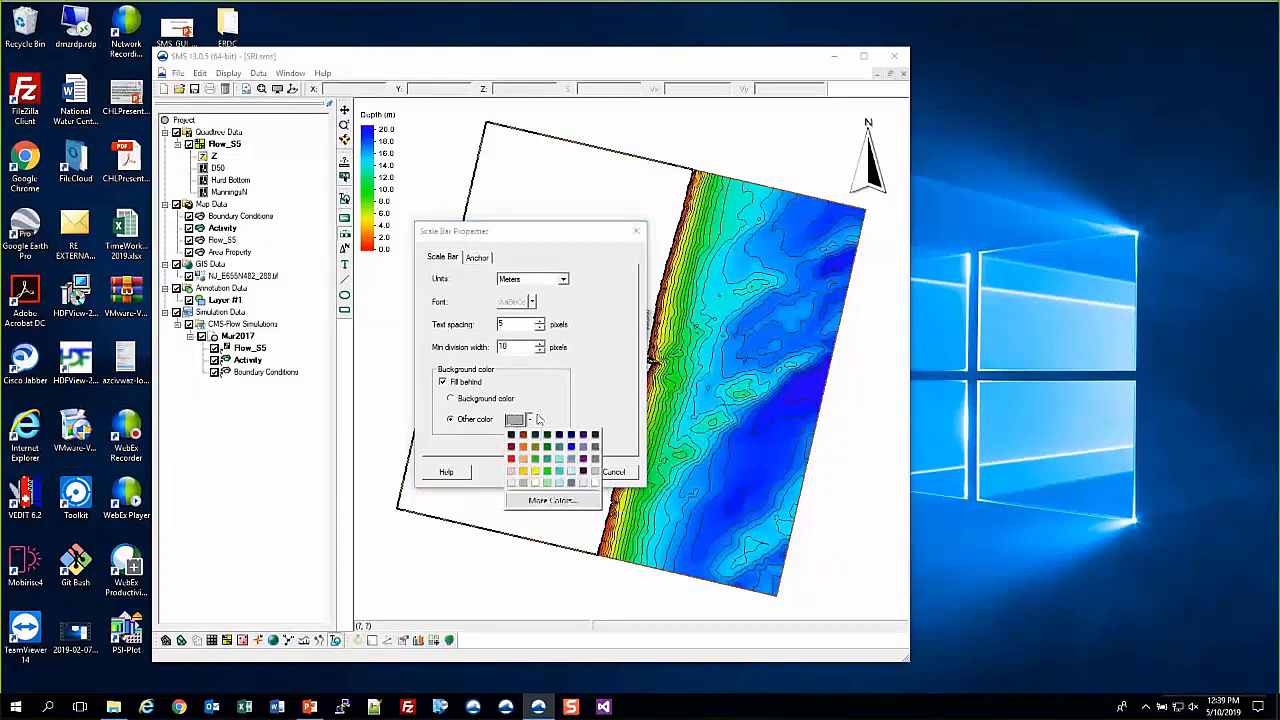
{"action": "left_click", "coordinate": [595, 482]}
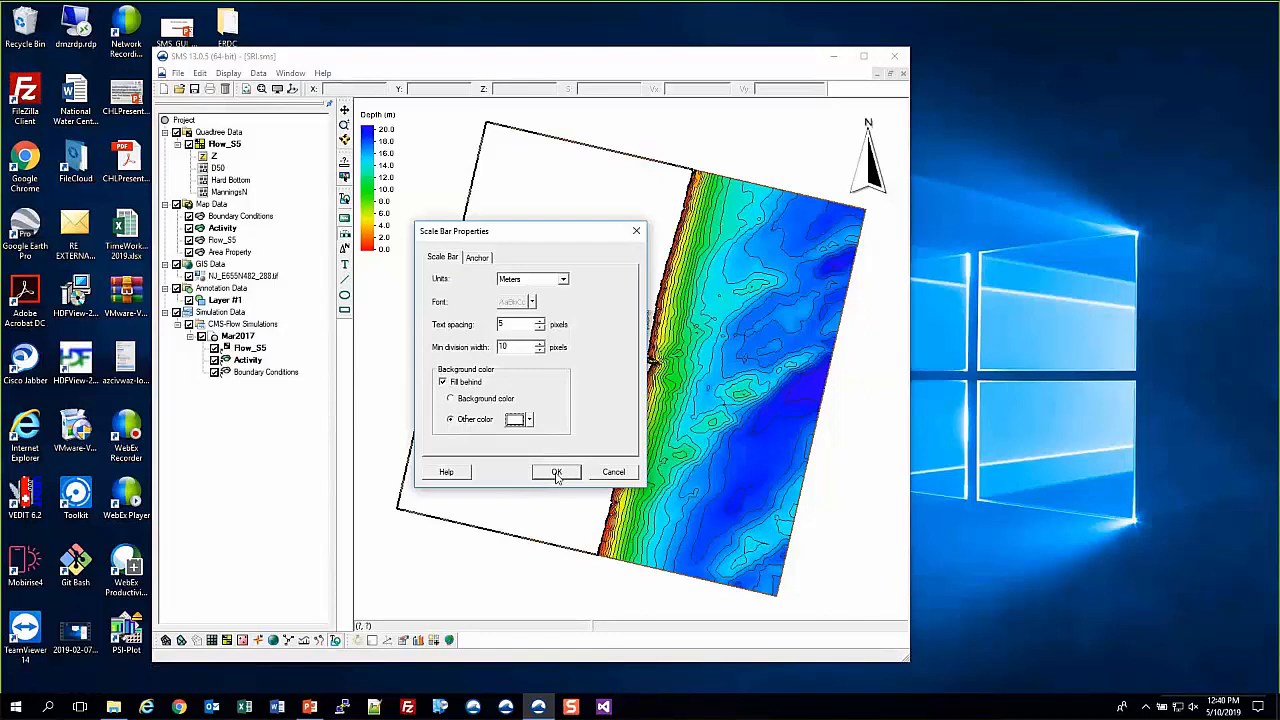
{"action": "left_click", "coordinate": [479, 258]}
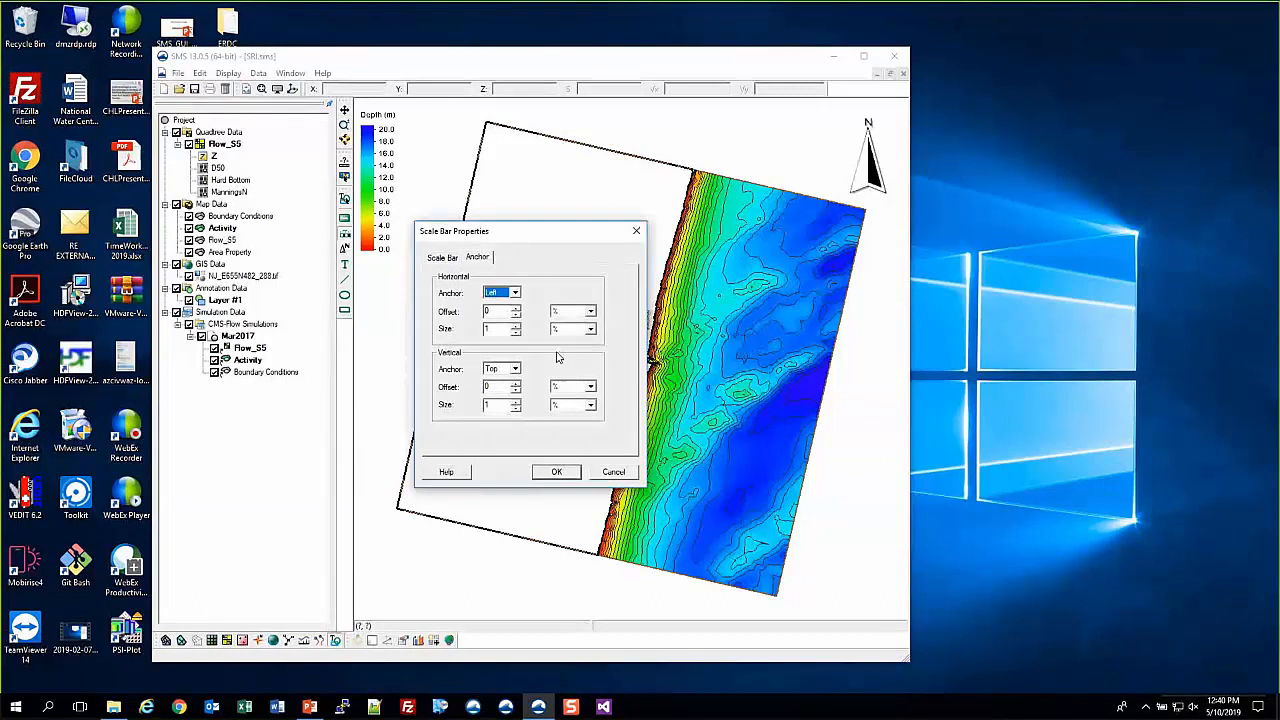
{"action": "left_click", "coordinate": [440, 258]}
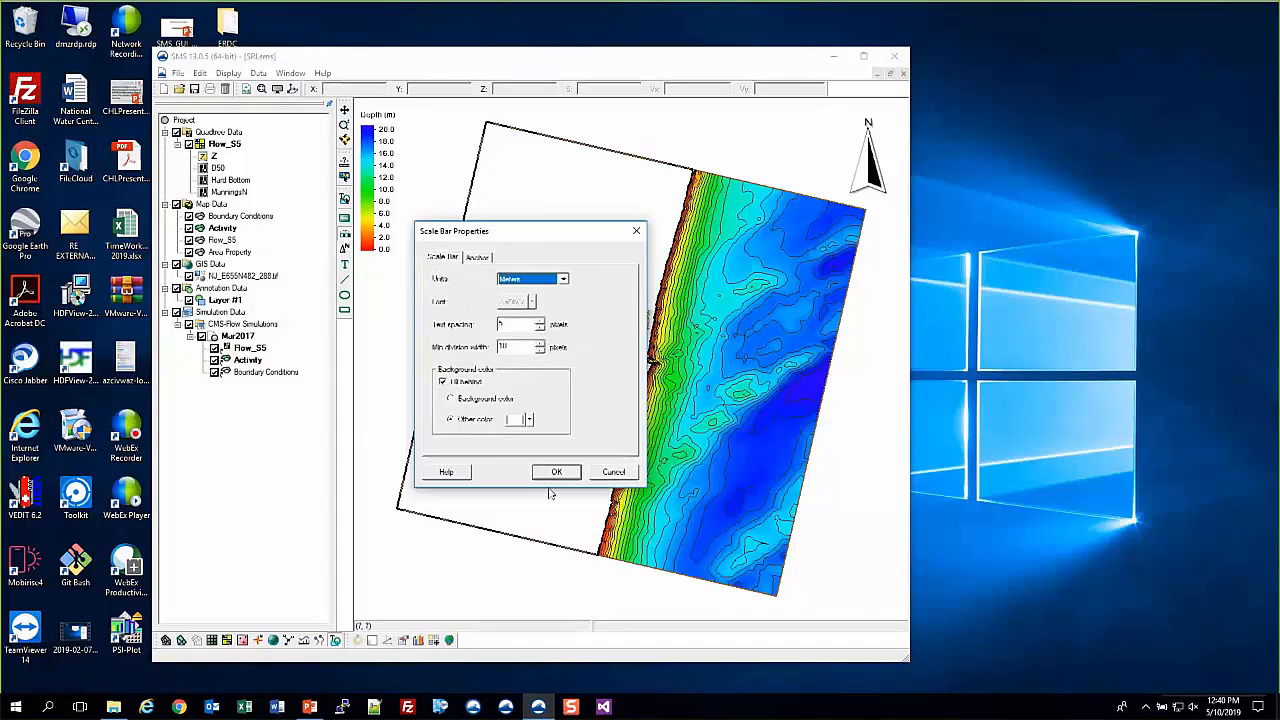
{"action": "left_click", "coordinate": [556, 471]}
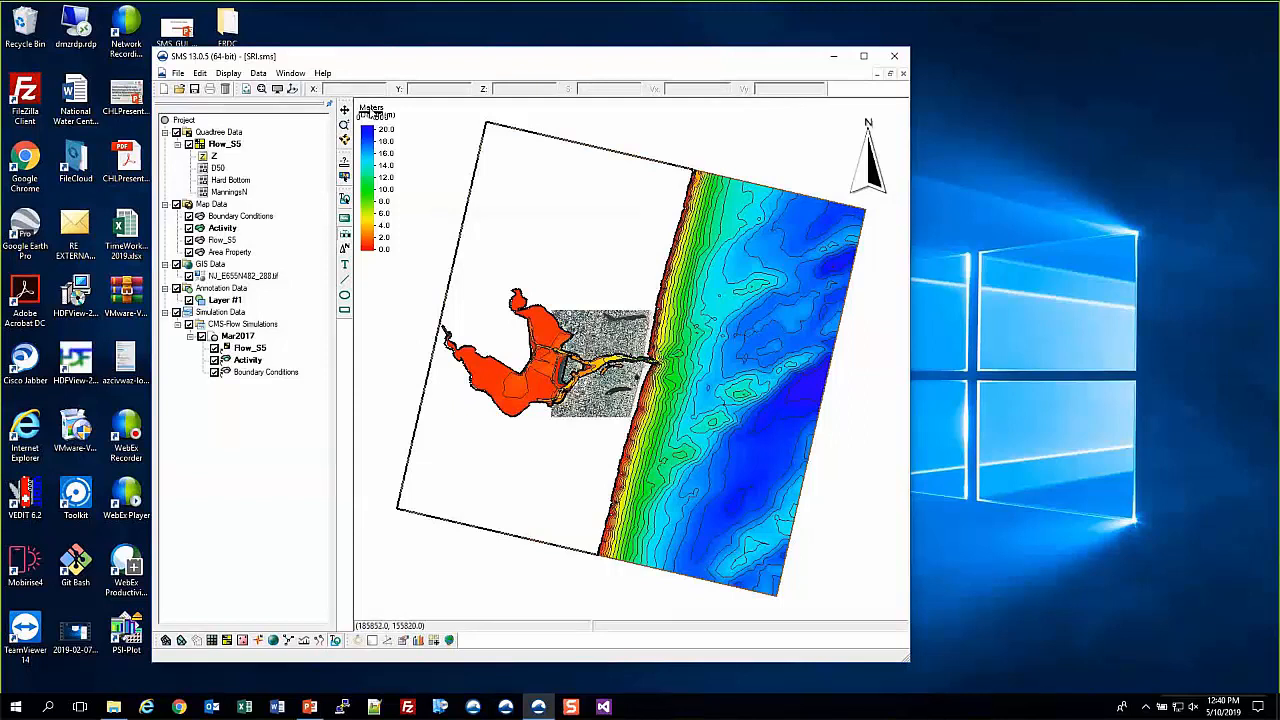
{"action": "left_click", "coordinate": [345, 176]}
{"action": "left_click", "coordinate": [375, 112]}
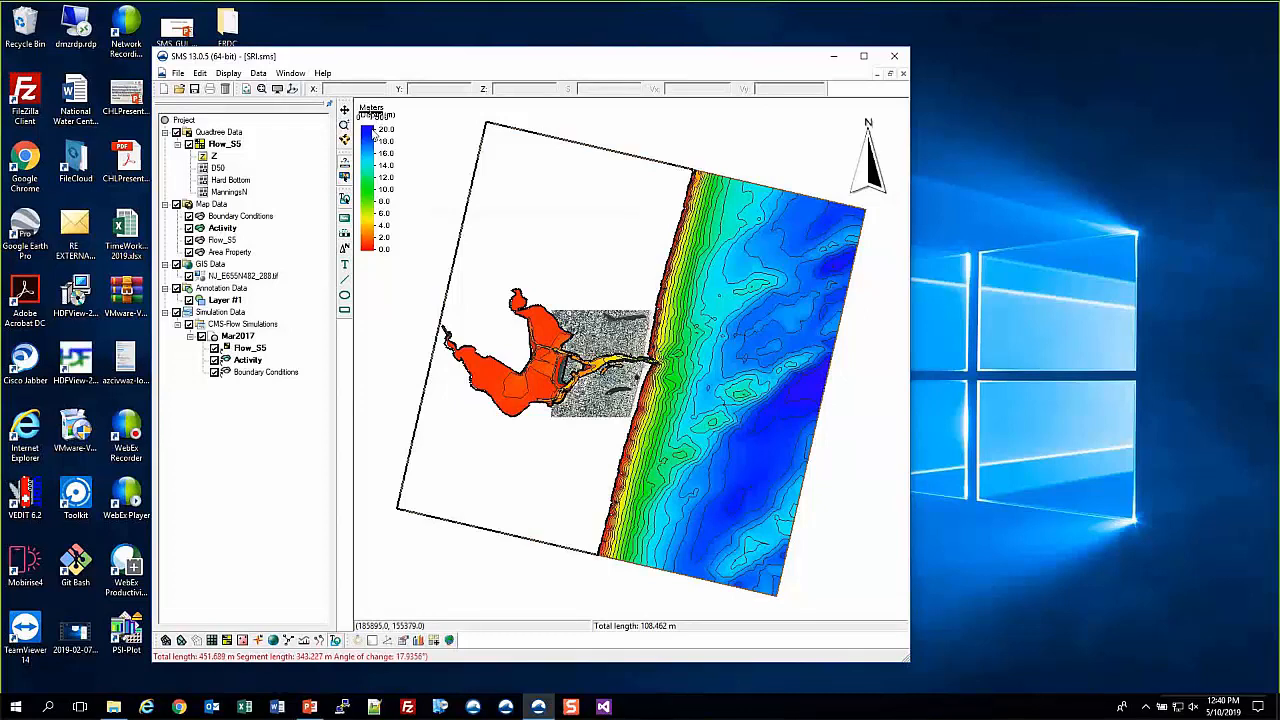
{"action": "key", "text": "Escape"}
{"action": "left_click", "coordinate": [344, 177]}
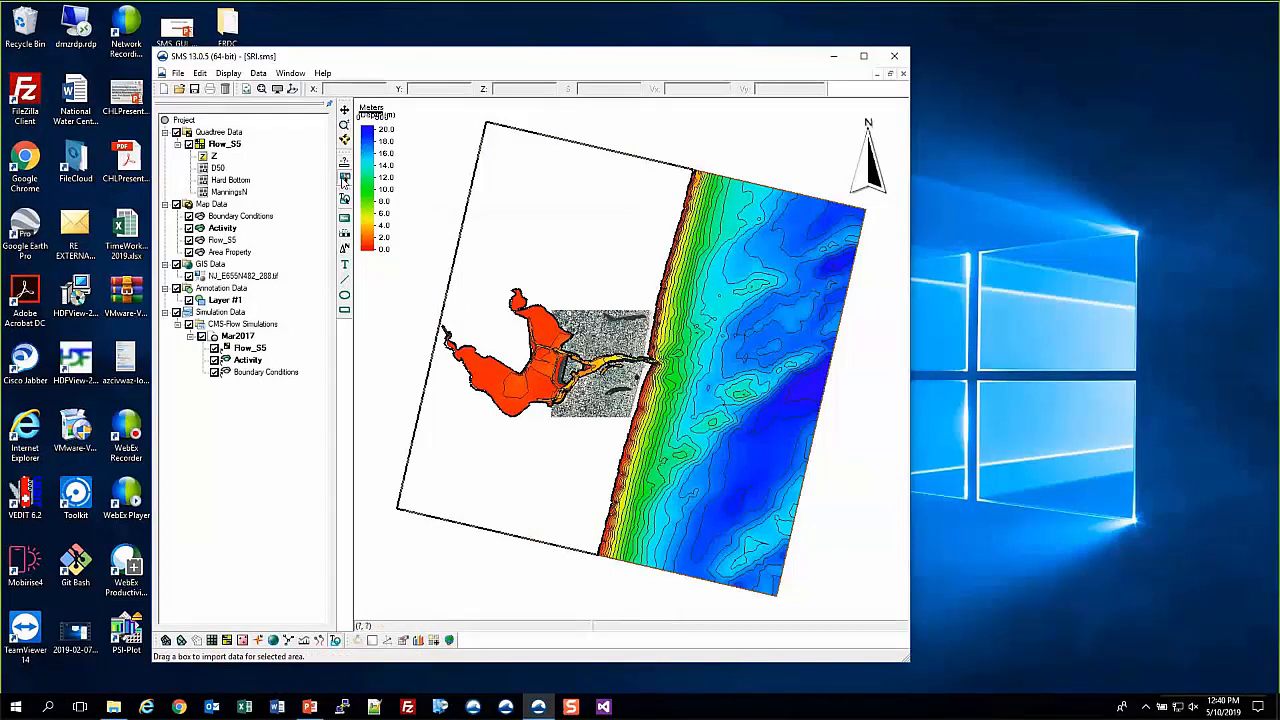
{"action": "left_click", "coordinate": [372, 118]}
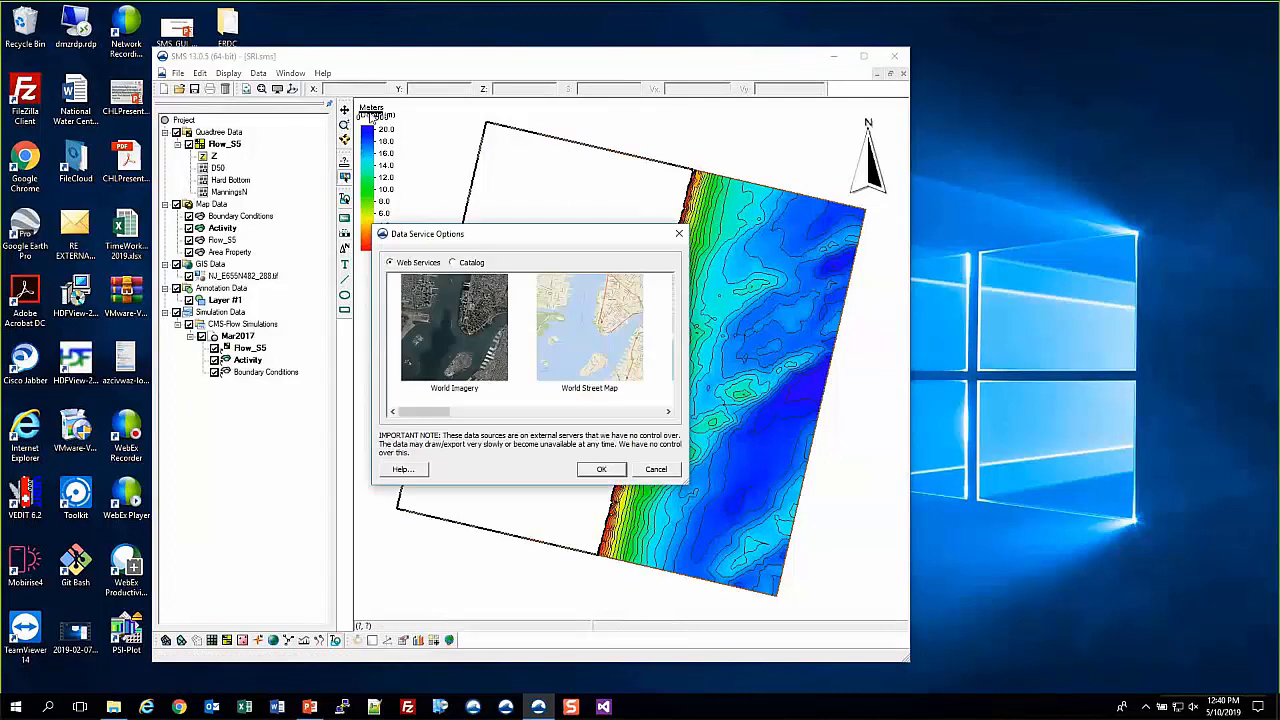
{"action": "left_click", "coordinate": [656, 469]}
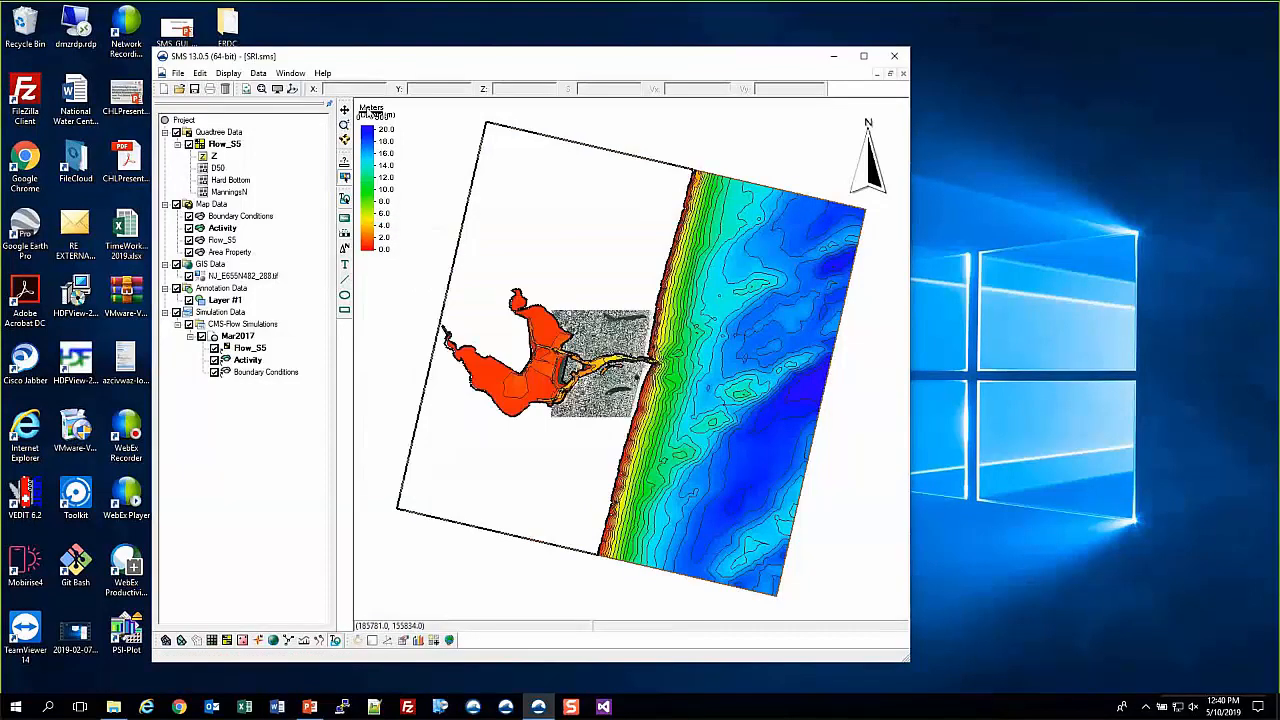
{"action": "left_click_drag", "start_coordinate": [366, 108], "coordinate": [402, 158]}
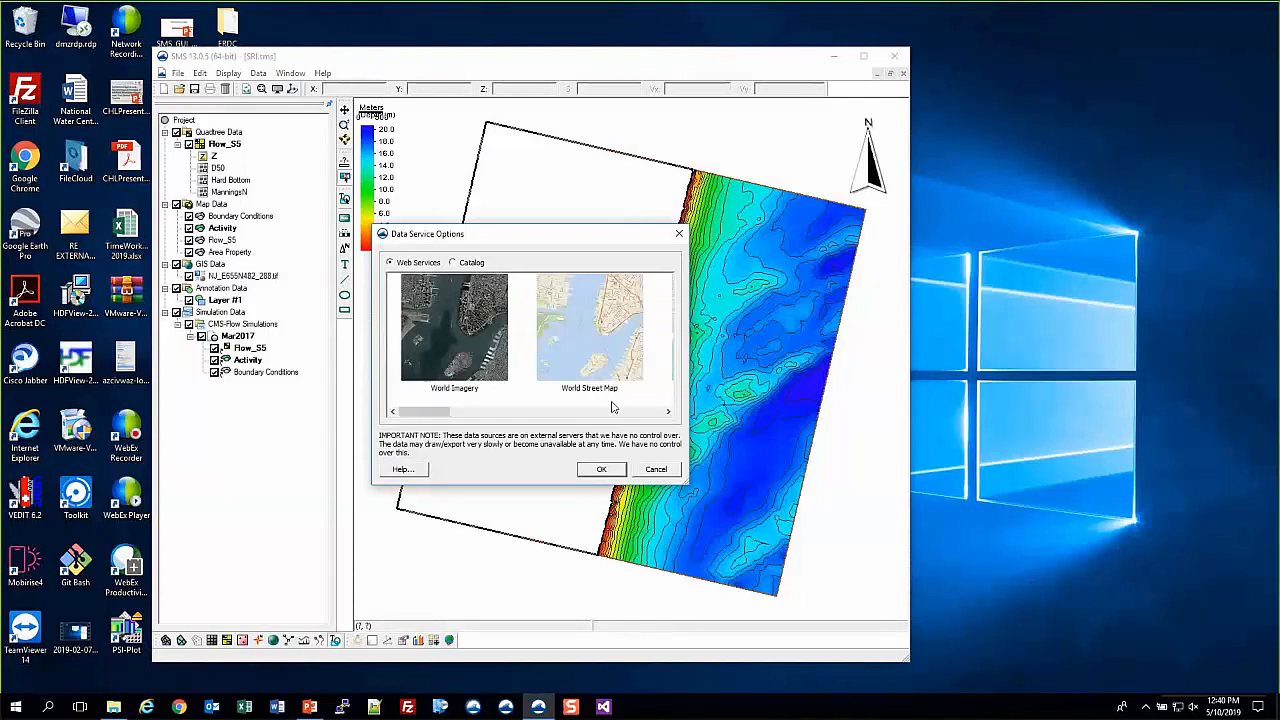
{"action": "left_click", "coordinate": [669, 469]}
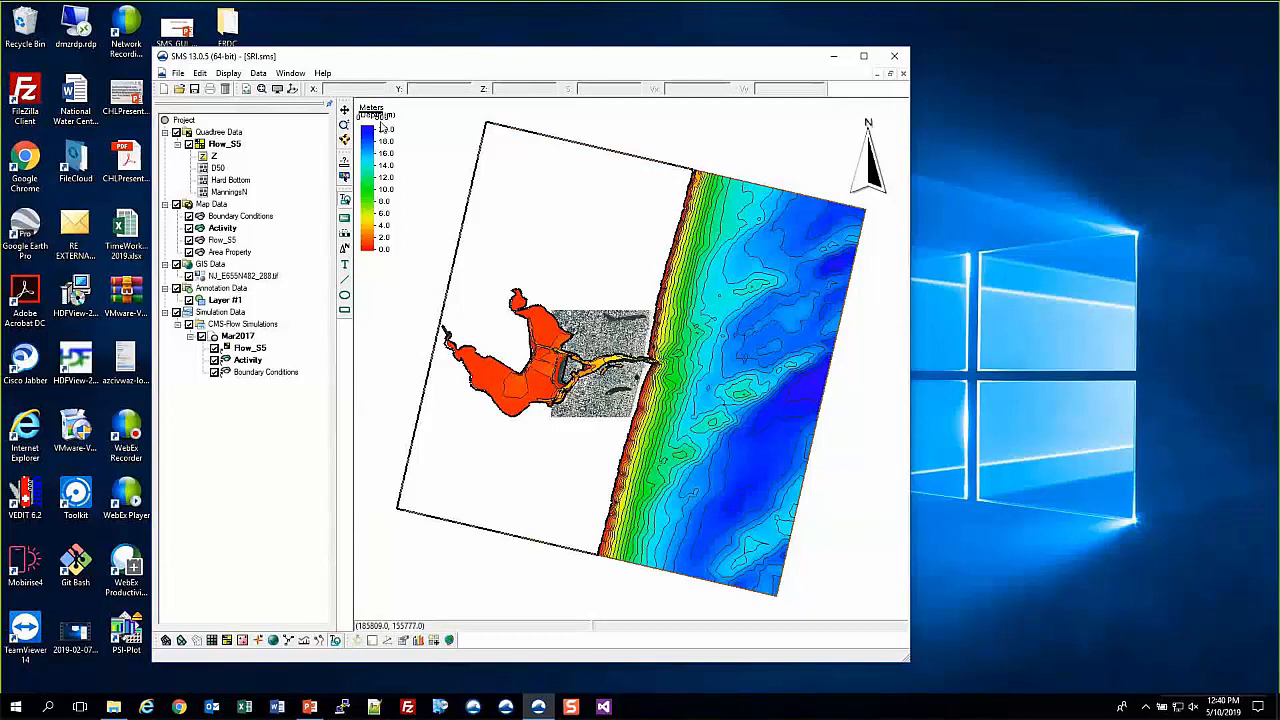
- Try to select the scale bar that overlaps the depth legend
{"action": "scroll", "coordinate": [407, 183], "scroll_direction": "up", "scroll_amount": 1}
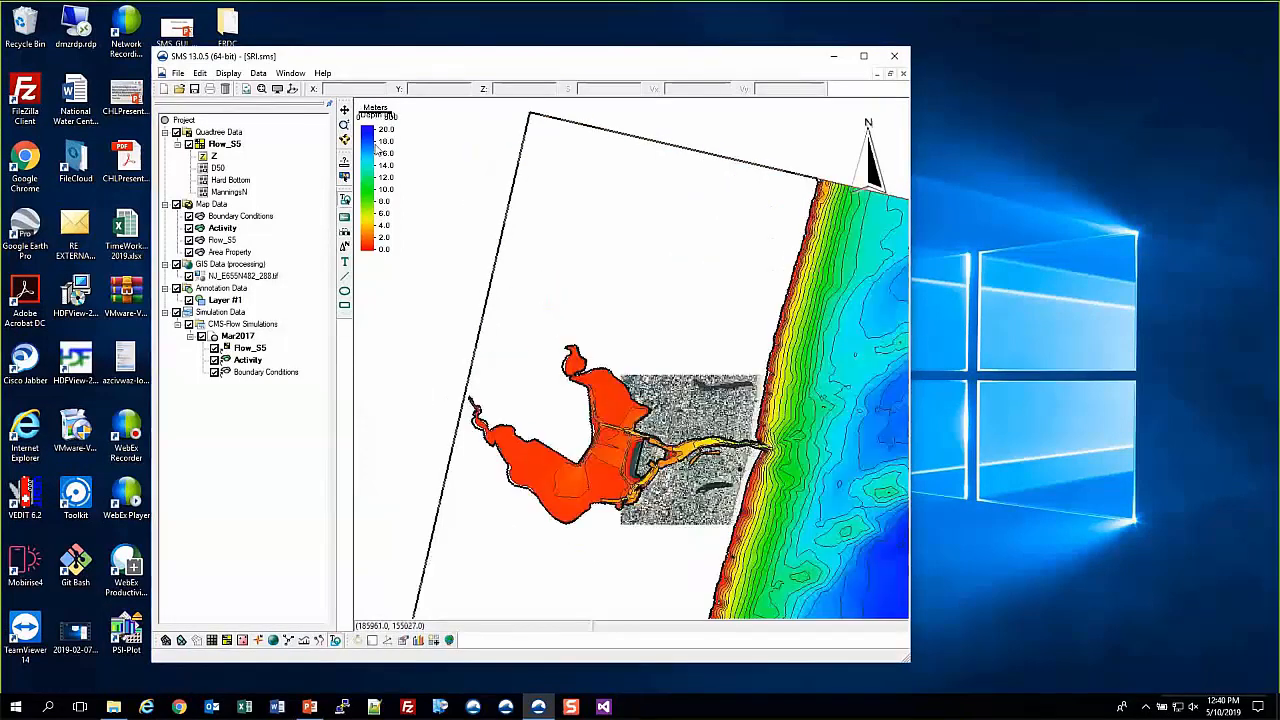
{"action": "scroll", "coordinate": [380, 130], "scroll_direction": "down", "scroll_amount": 1}
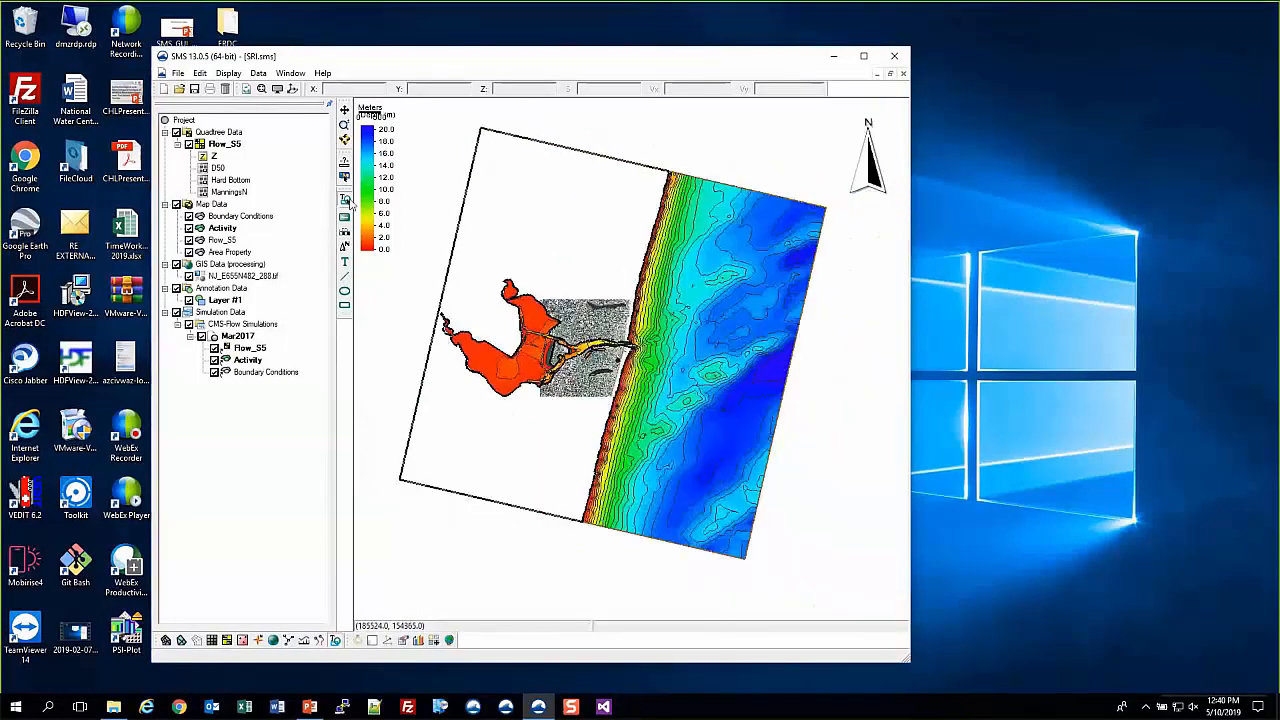
{"action": "left_click_drag", "start_coordinate": [360, 110], "coordinate": [476, 232]}
- Create a second scale bar in Meters below the grid's southwest corner, and make its frame wider and flatter
{"action": "left_click", "coordinate": [344, 243]}
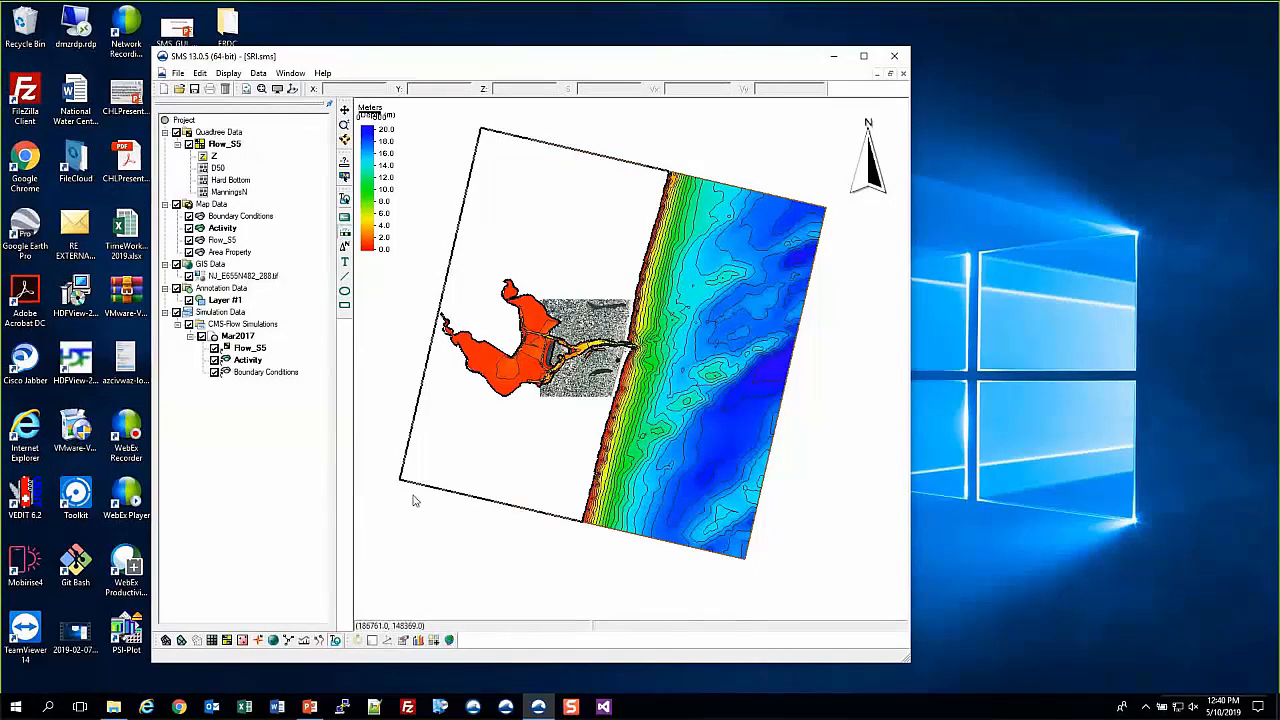
{"action": "left_click_drag", "start_coordinate": [397, 546], "coordinate": [548, 604]}
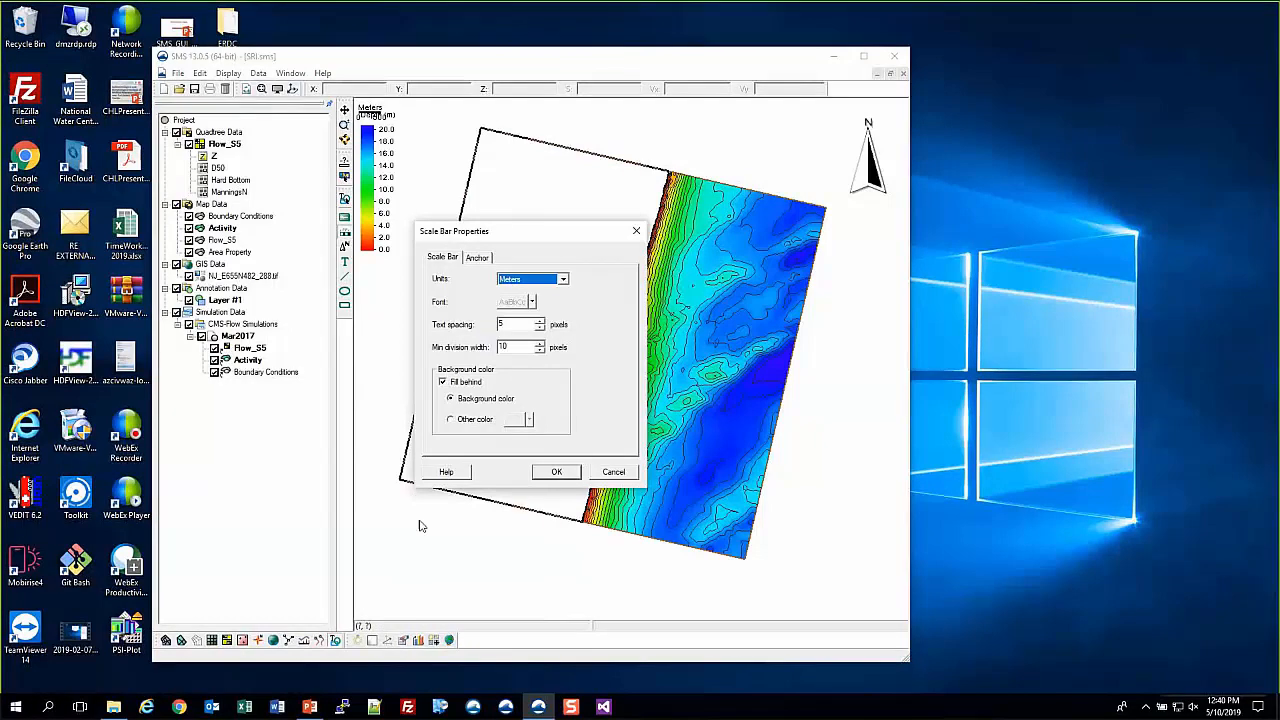
{"action": "key", "text": "Return"}
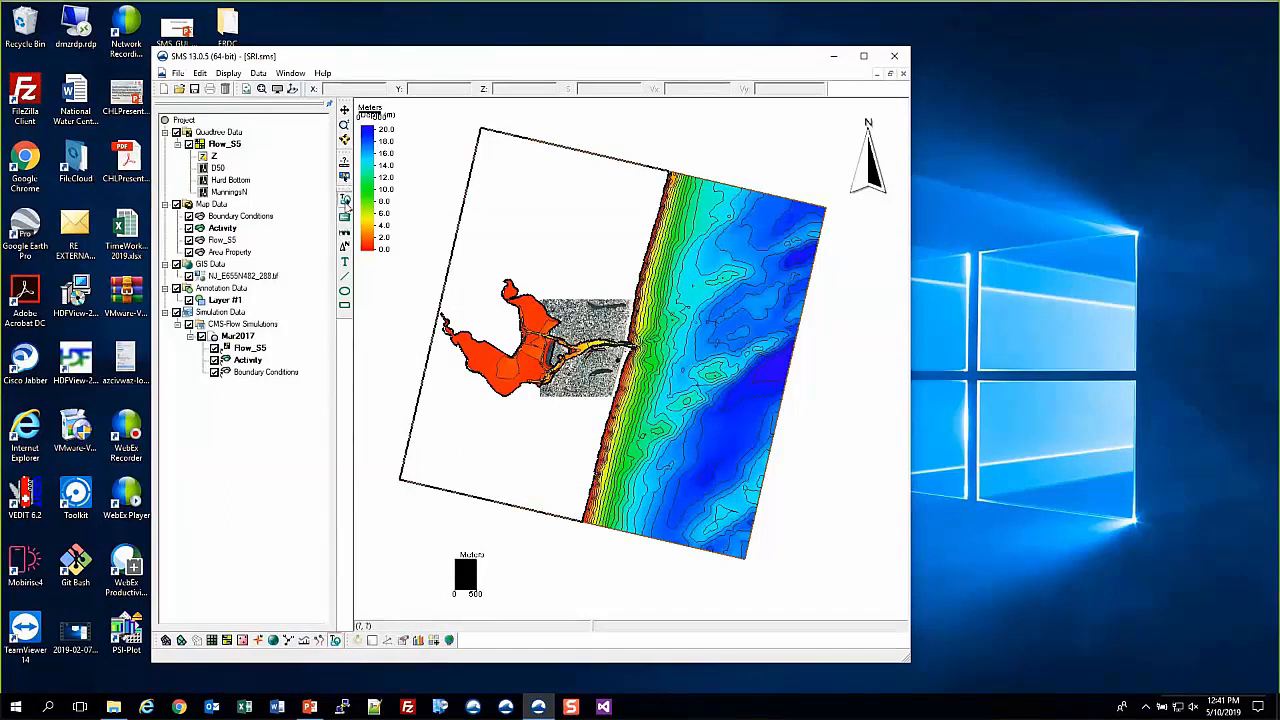
{"action": "left_click", "coordinate": [468, 575]}
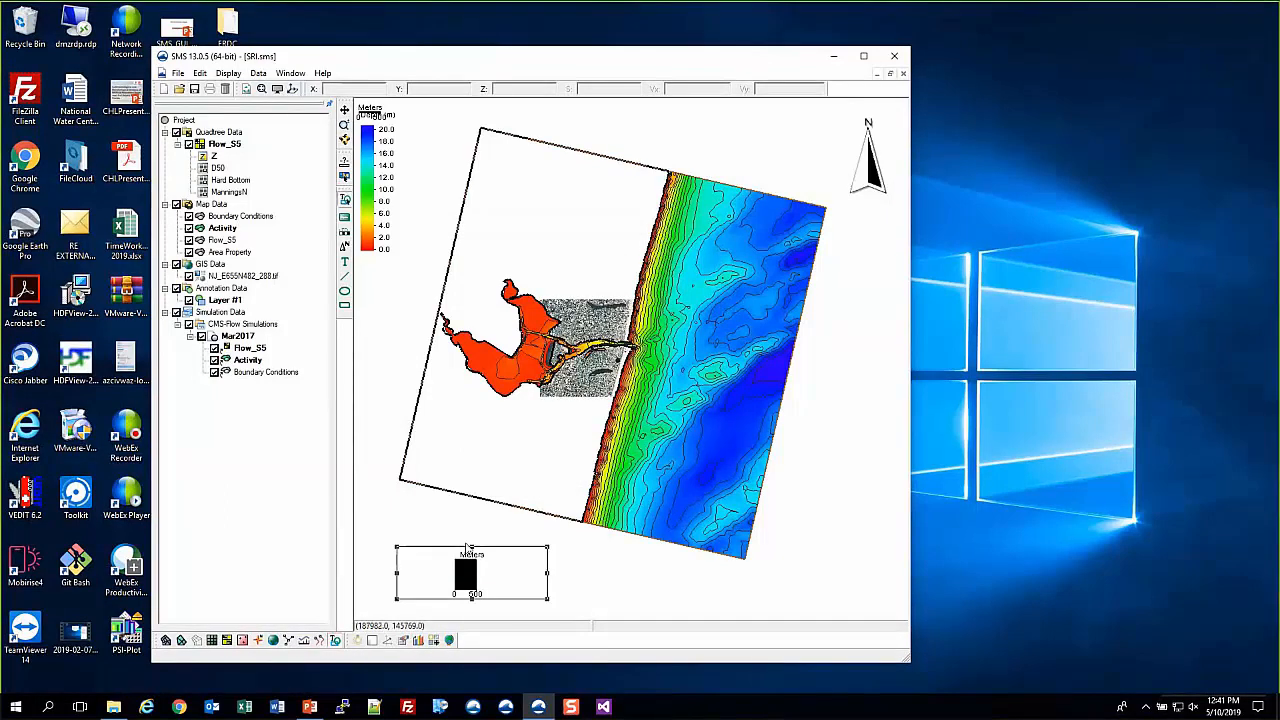
{"action": "left_click_drag", "start_coordinate": [475, 578], "coordinate": [583, 590]}
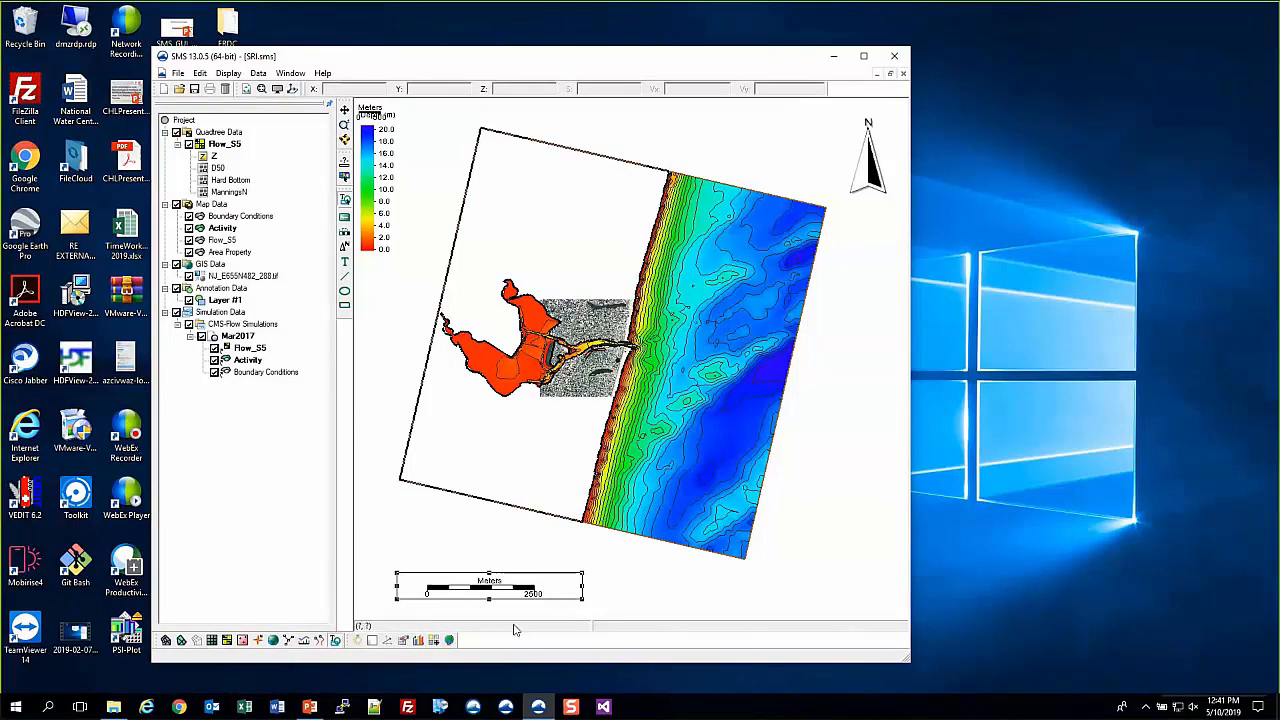
- Zoom the map in and out around the inlet to check how the new scale bar adapts, and deselect it
{"action": "scroll", "coordinate": [612, 353], "scroll_direction": "up", "scroll_amount": 1}
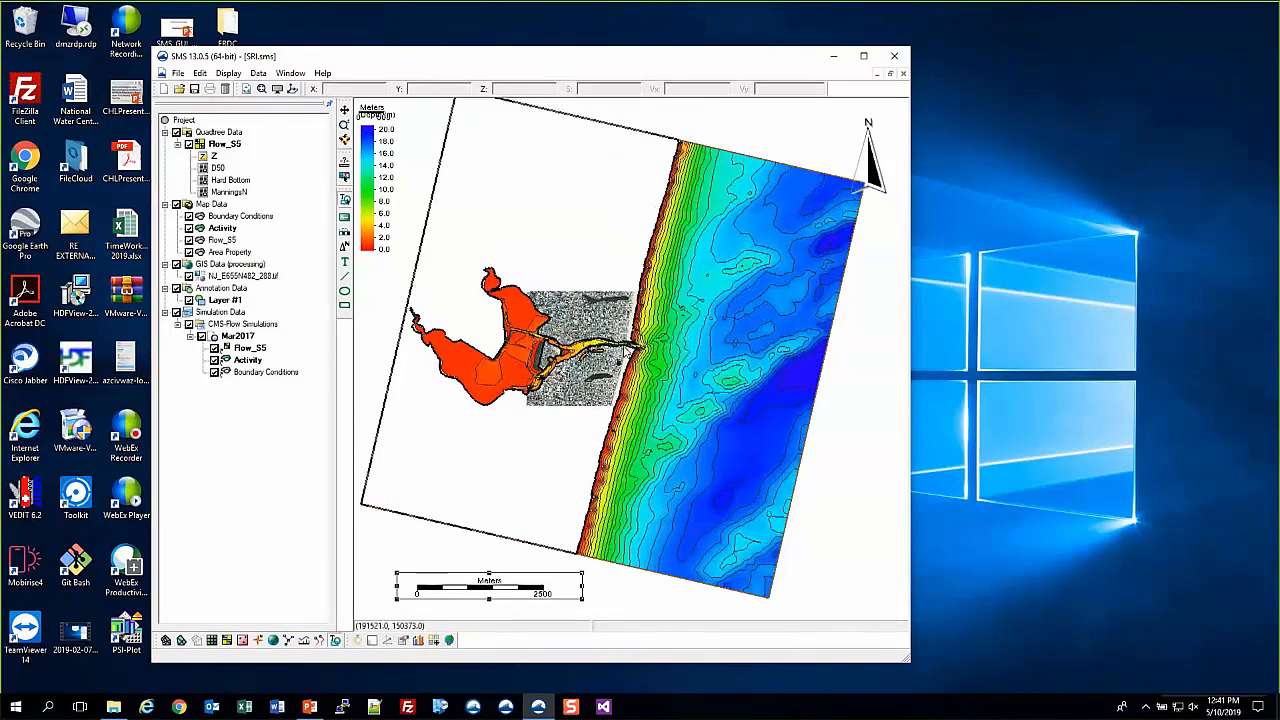
{"action": "scroll", "coordinate": [614, 350], "scroll_direction": "up", "scroll_amount": 1}
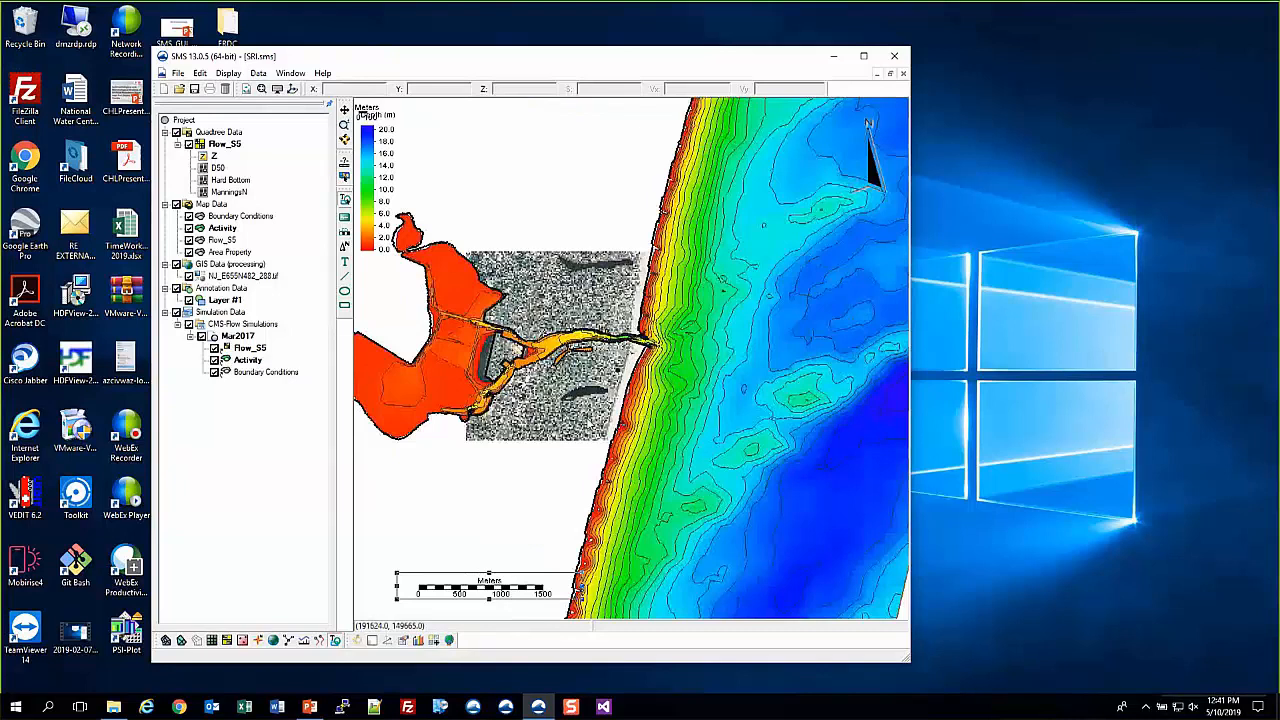
{"action": "scroll", "coordinate": [671, 378], "scroll_direction": "up", "scroll_amount": 1}
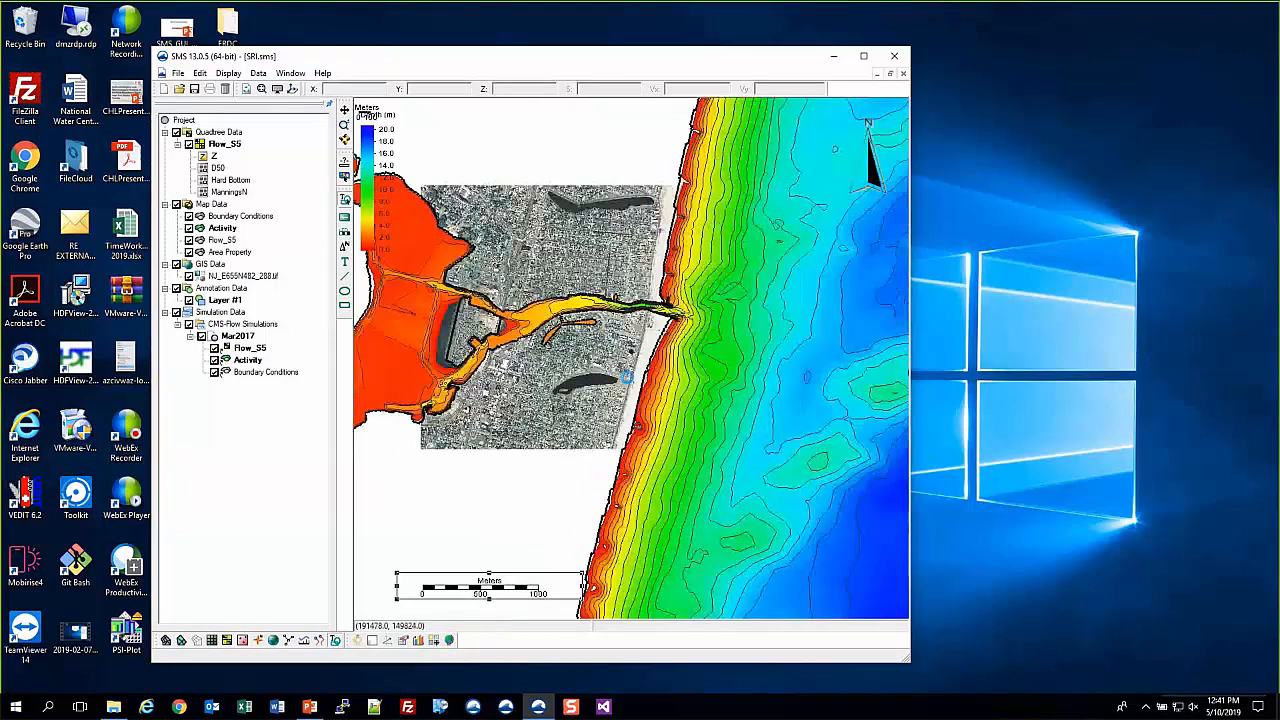
{"action": "scroll", "coordinate": [627, 378], "scroll_direction": "down", "scroll_amount": 2}
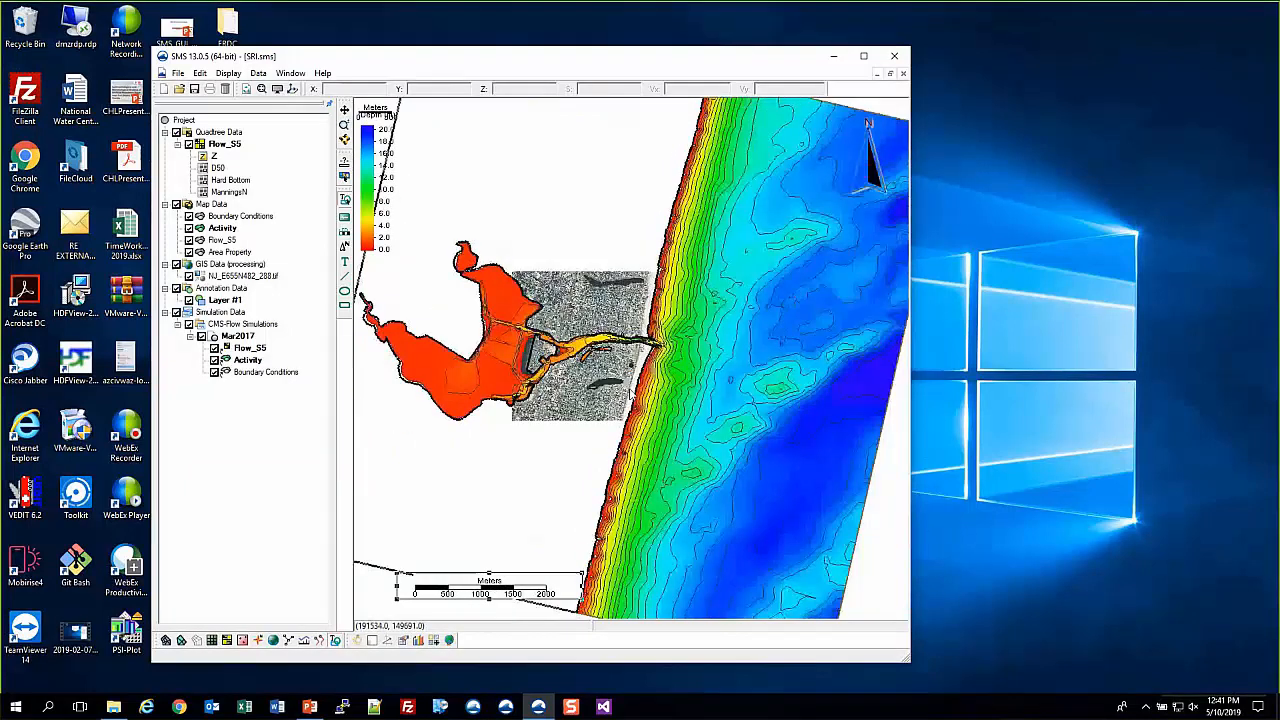
{"action": "scroll", "coordinate": [630, 393], "scroll_direction": "up", "scroll_amount": 2}
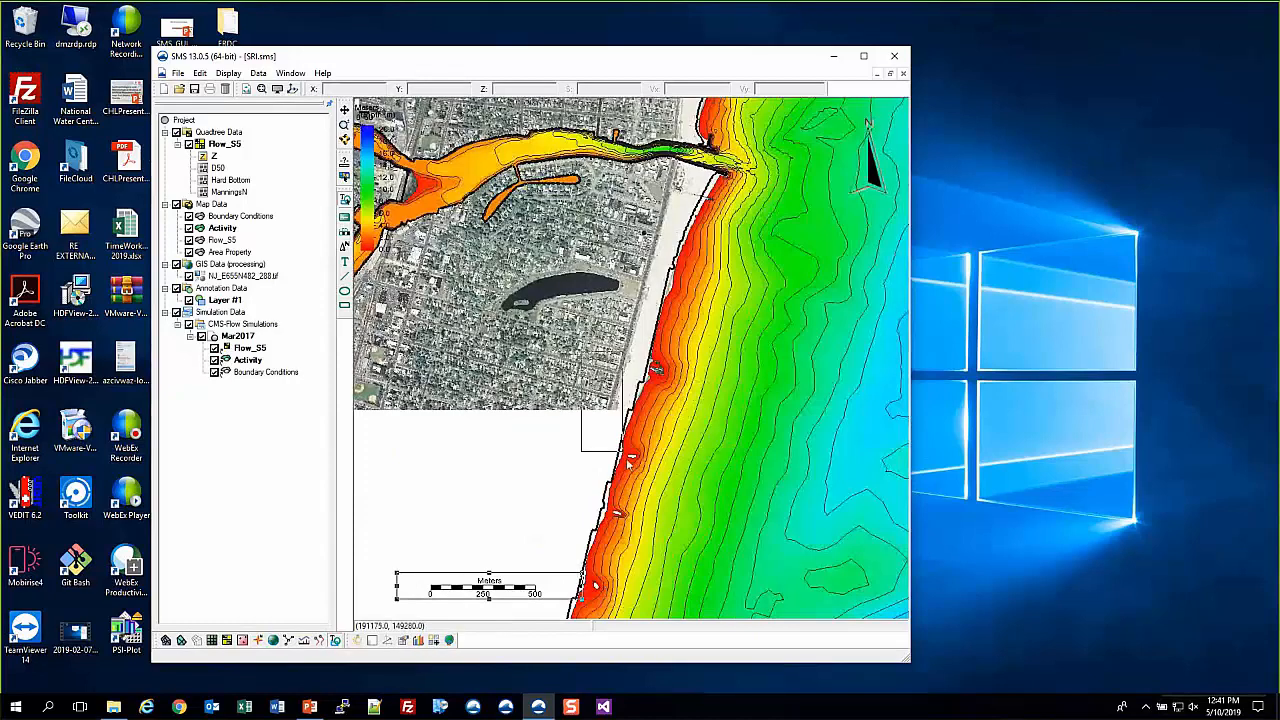
{"action": "left_click", "coordinate": [473, 463]}
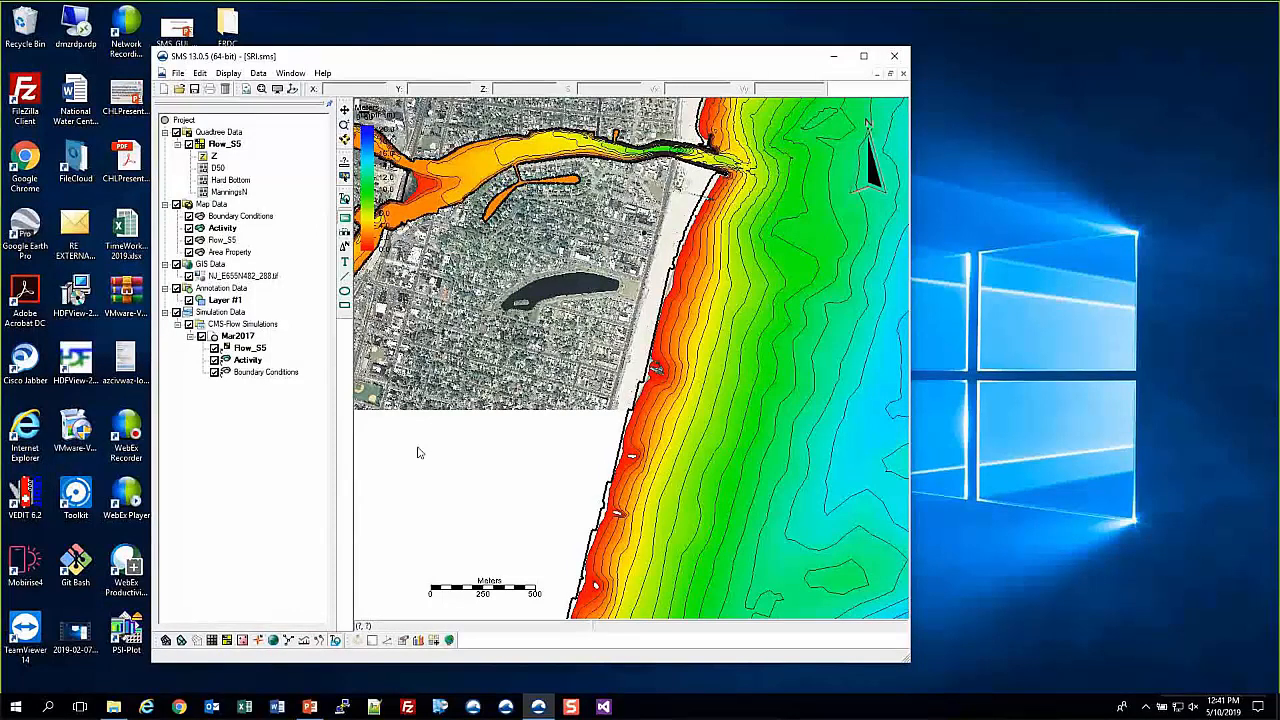
{"action": "left_click_drag", "start_coordinate": [418, 453], "coordinate": [478, 528]}
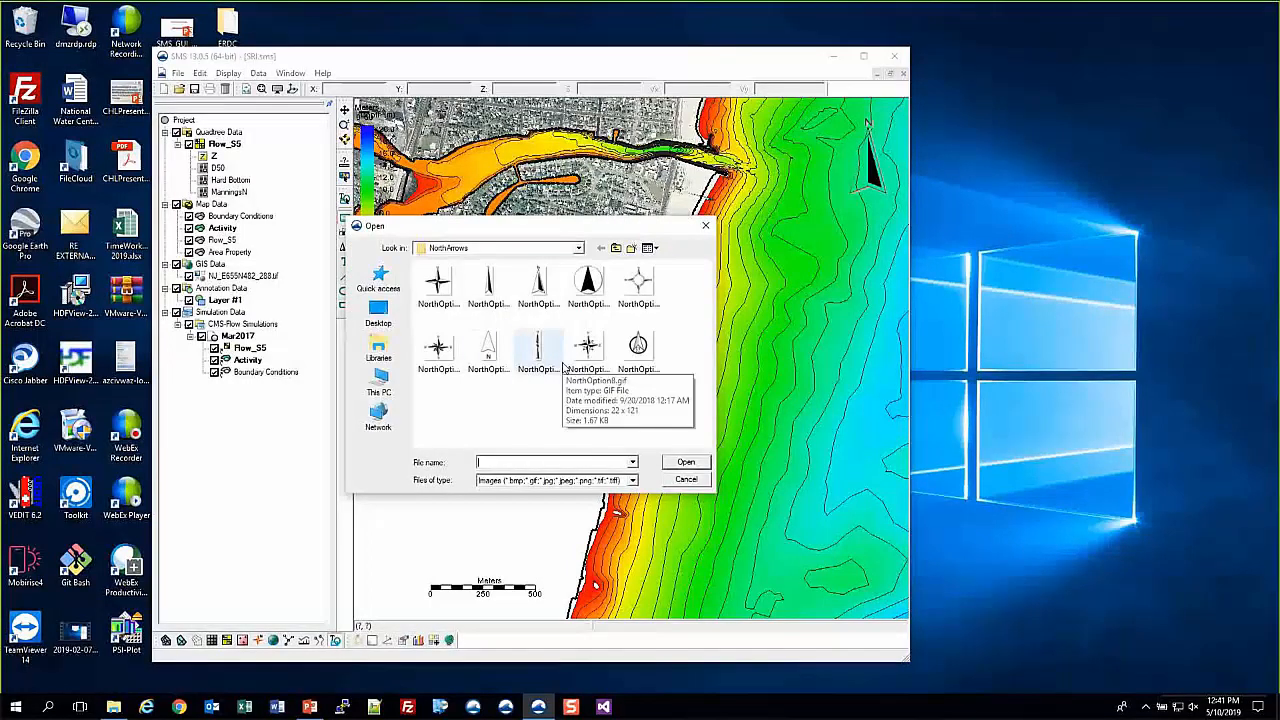
{"action": "left_click", "coordinate": [615, 247]}
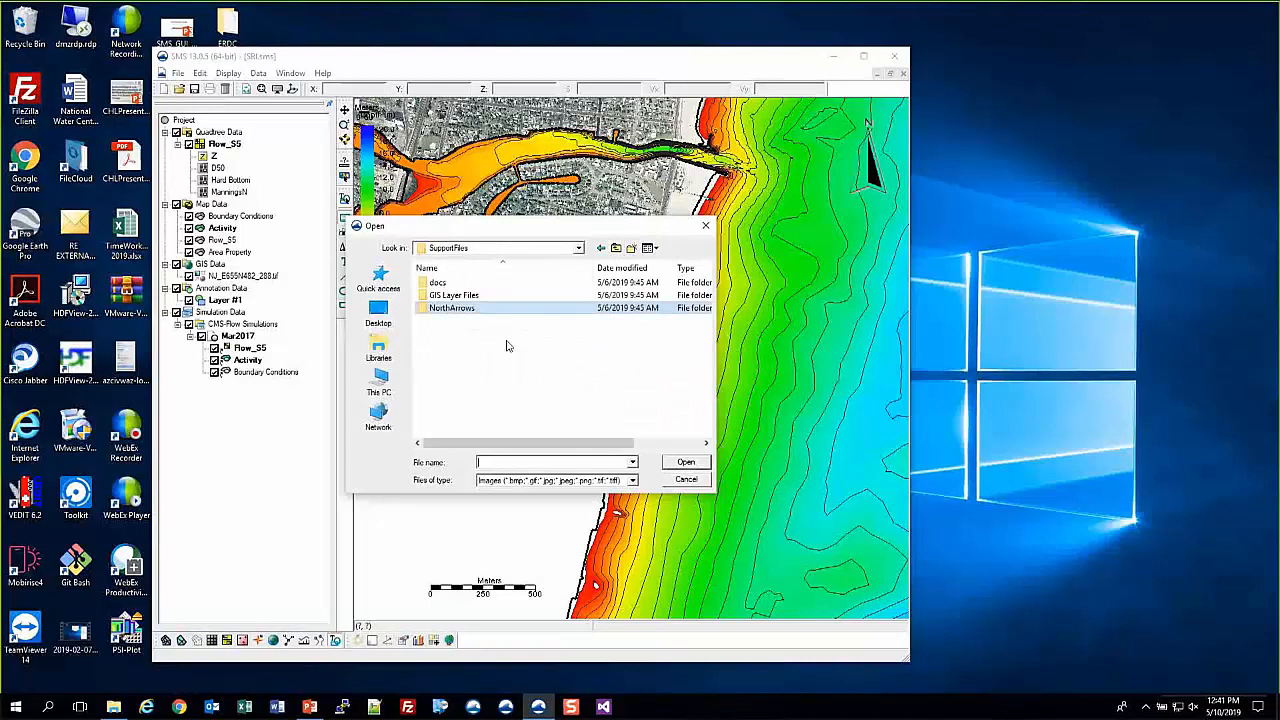
{"action": "double_click", "coordinate": [470, 283]}
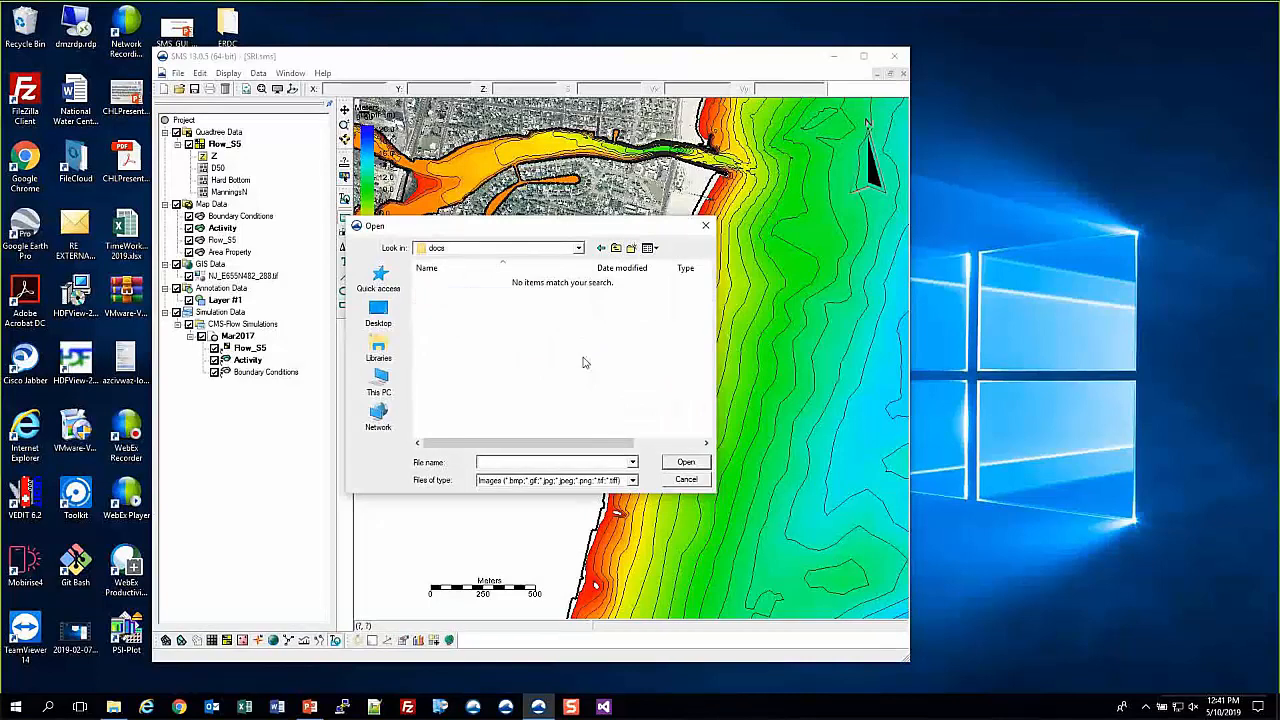
{"action": "left_click", "coordinate": [615, 247]}
{"action": "double_click", "coordinate": [470, 297]}
{"action": "left_click", "coordinate": [615, 247]}
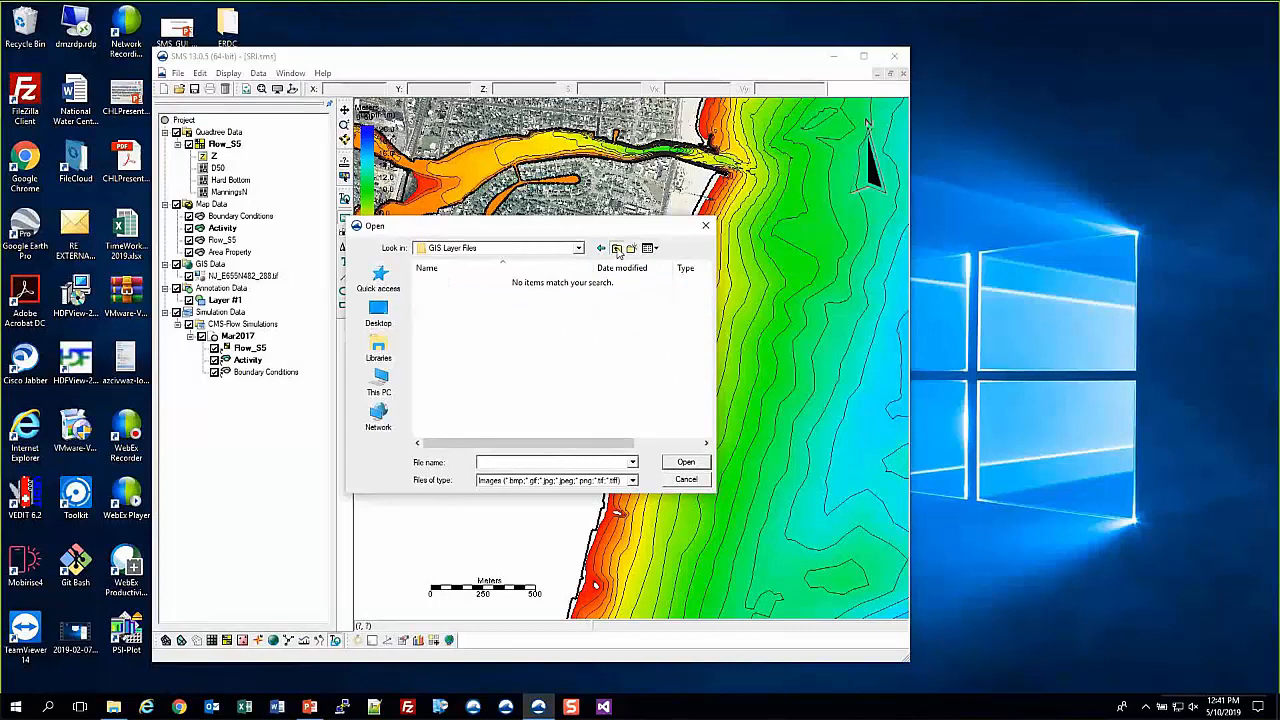
{"action": "left_click", "coordinate": [686, 480]}
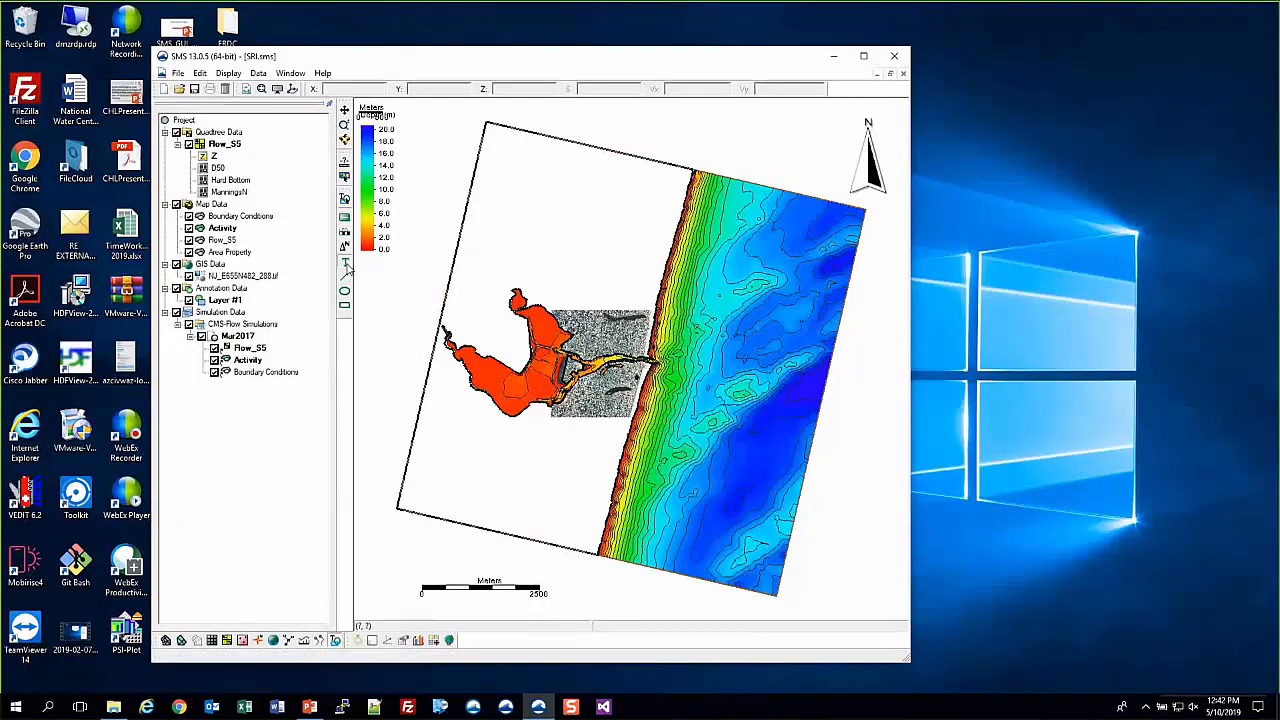
- Add the text annotation "Shark River Inlet, NJ" and move it above the grid's upper edge
{"action": "left_click", "coordinate": [580, 194]}
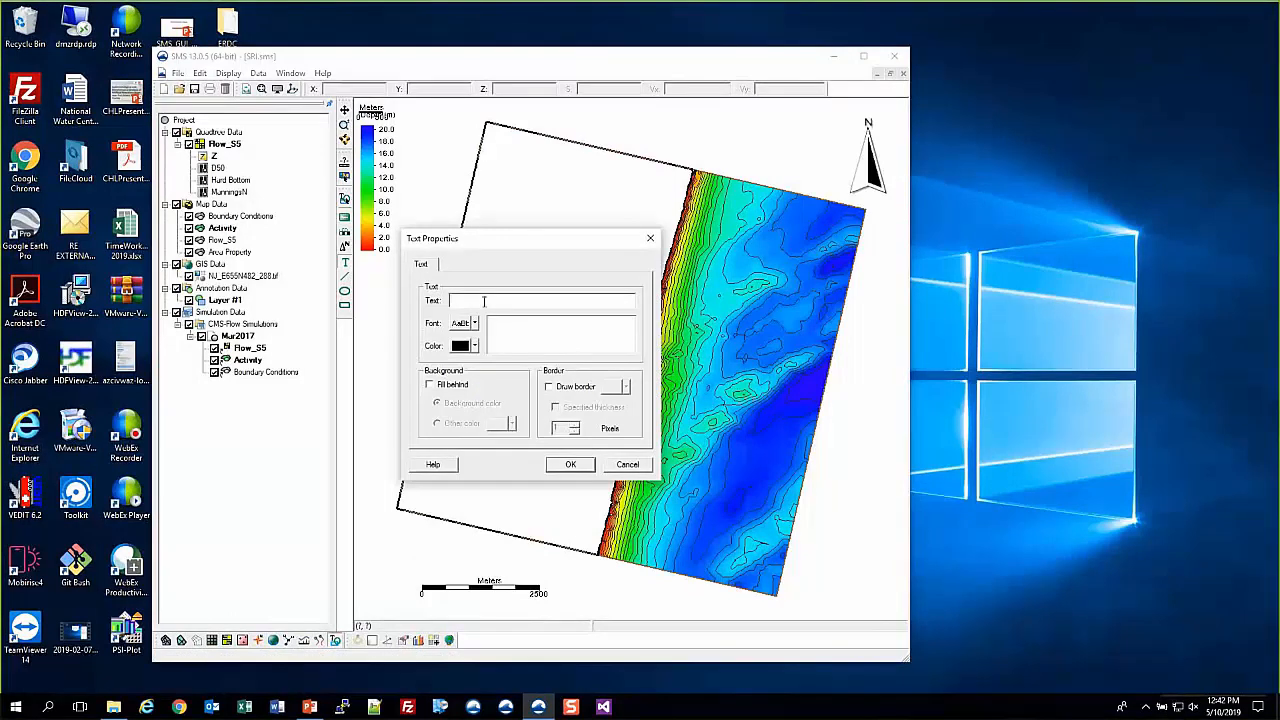
{"action": "left_click", "coordinate": [483, 300]}
{"action": "type", "text": "Sha"}
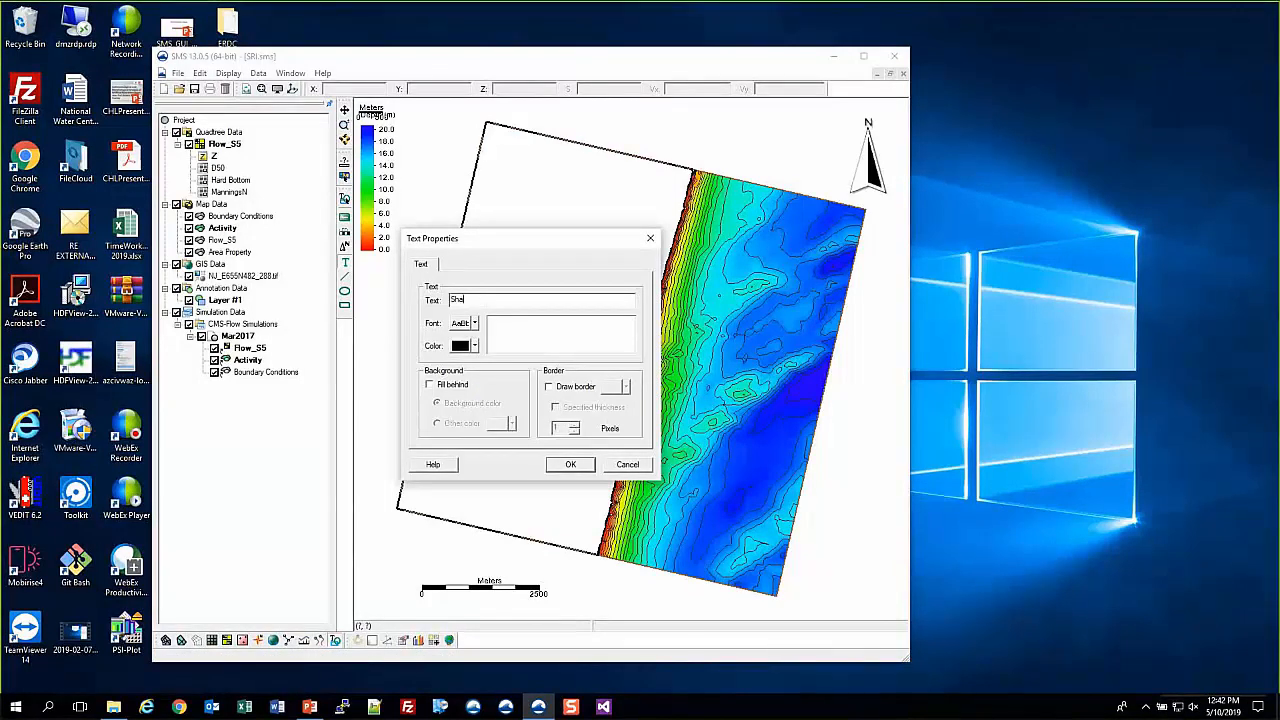
{"action": "type", "text": "rk River Inlet, NJ"}
{"action": "left_click", "coordinate": [570, 465]}
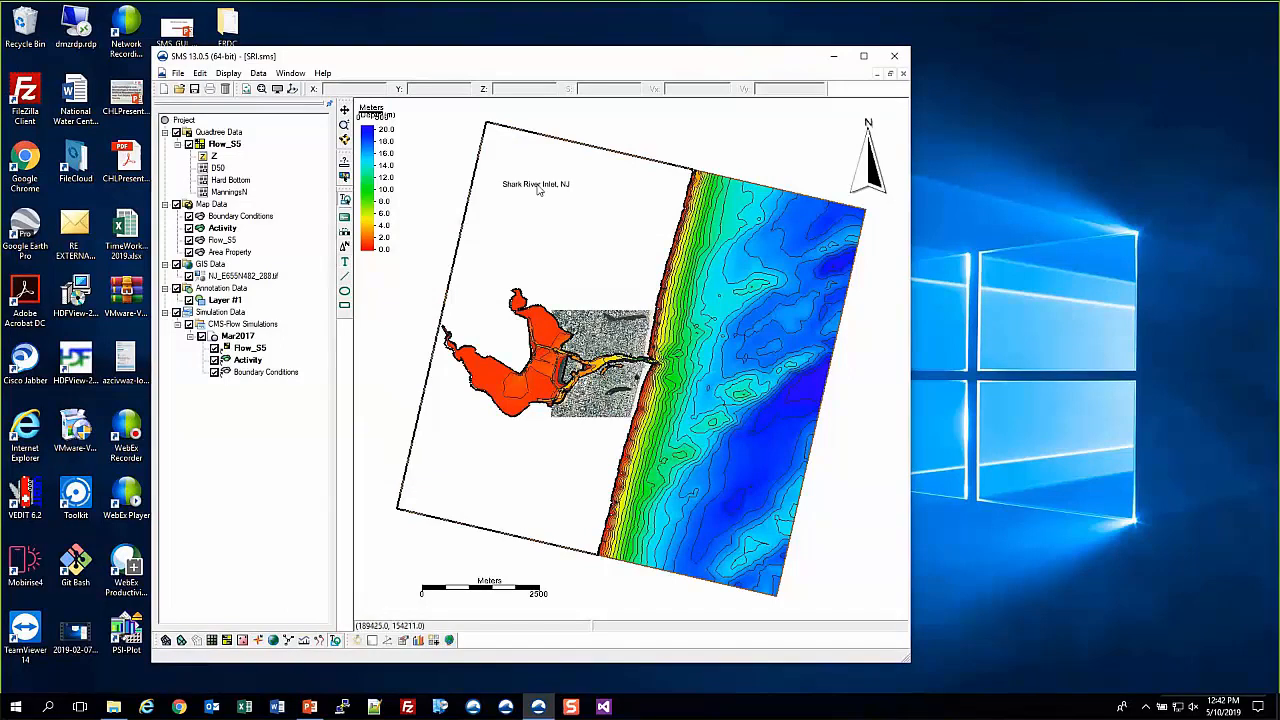
{"action": "left_click_drag", "start_coordinate": [540, 185], "coordinate": [660, 118]}
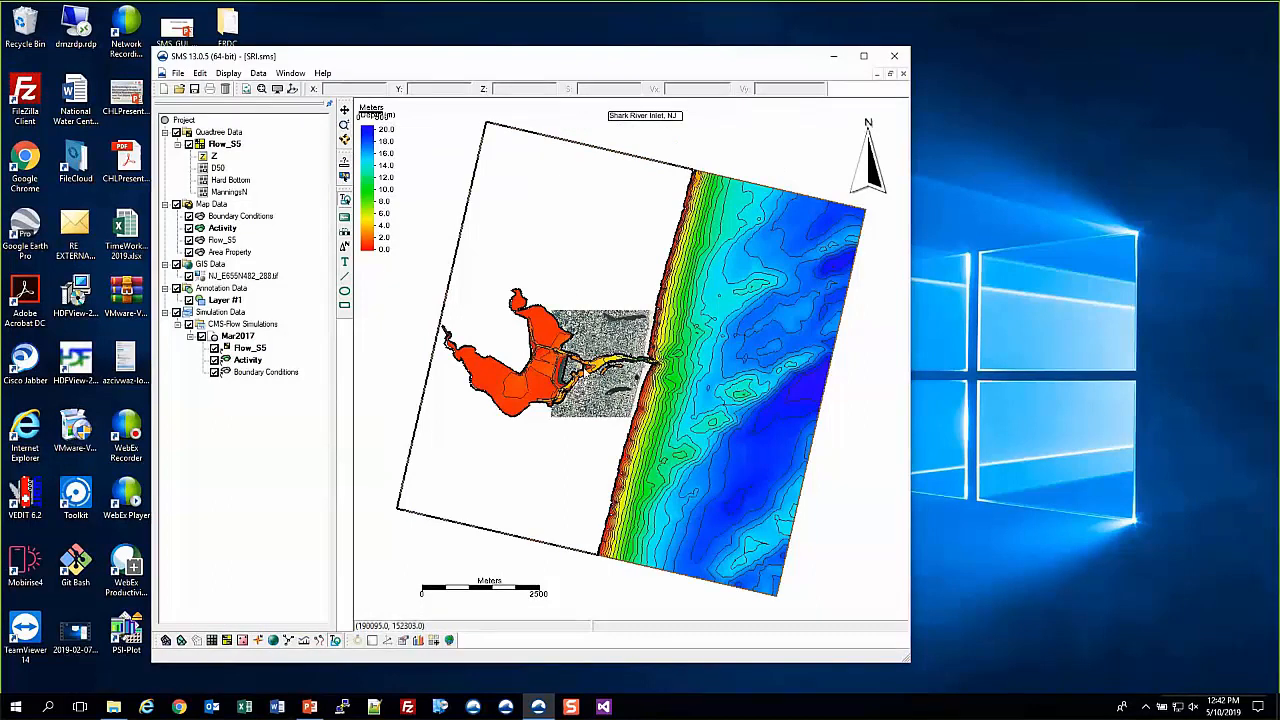
- Set the title text's font size to 12, shift it slightly to recentre it above the grid, and deselect it
{"action": "double_click", "coordinate": [660, 118]}
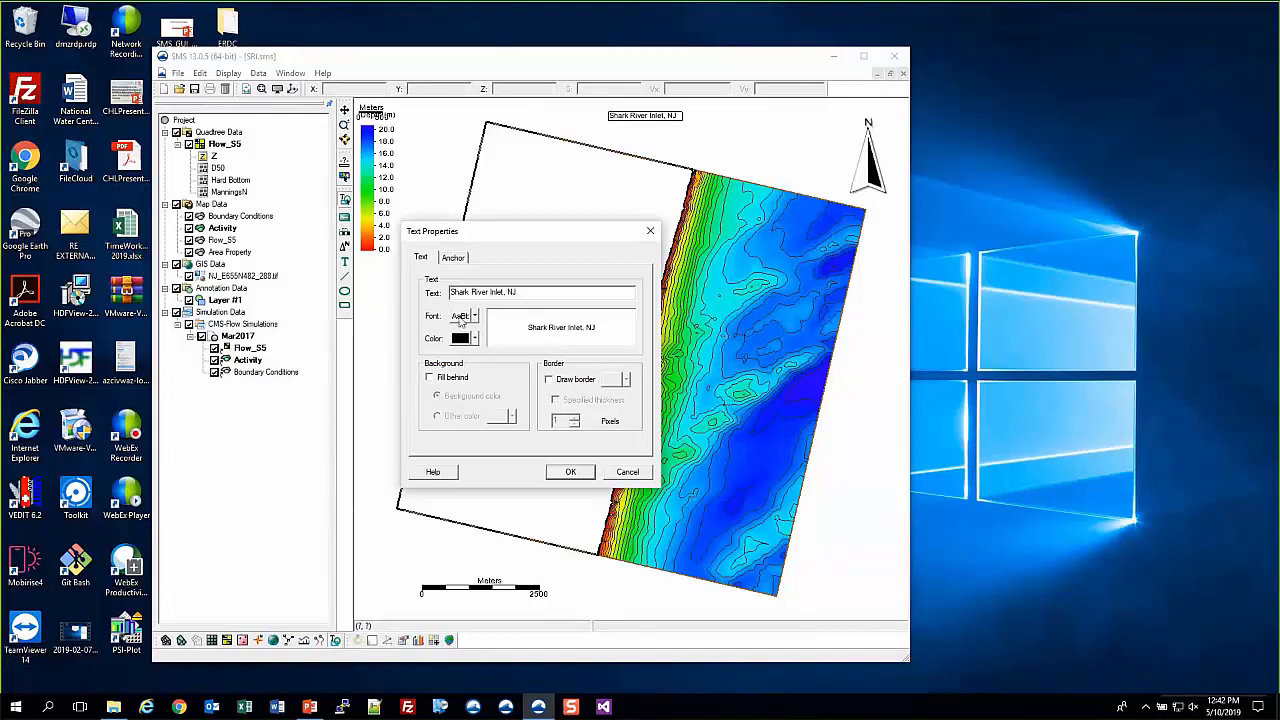
{"action": "left_click", "coordinate": [459, 316]}
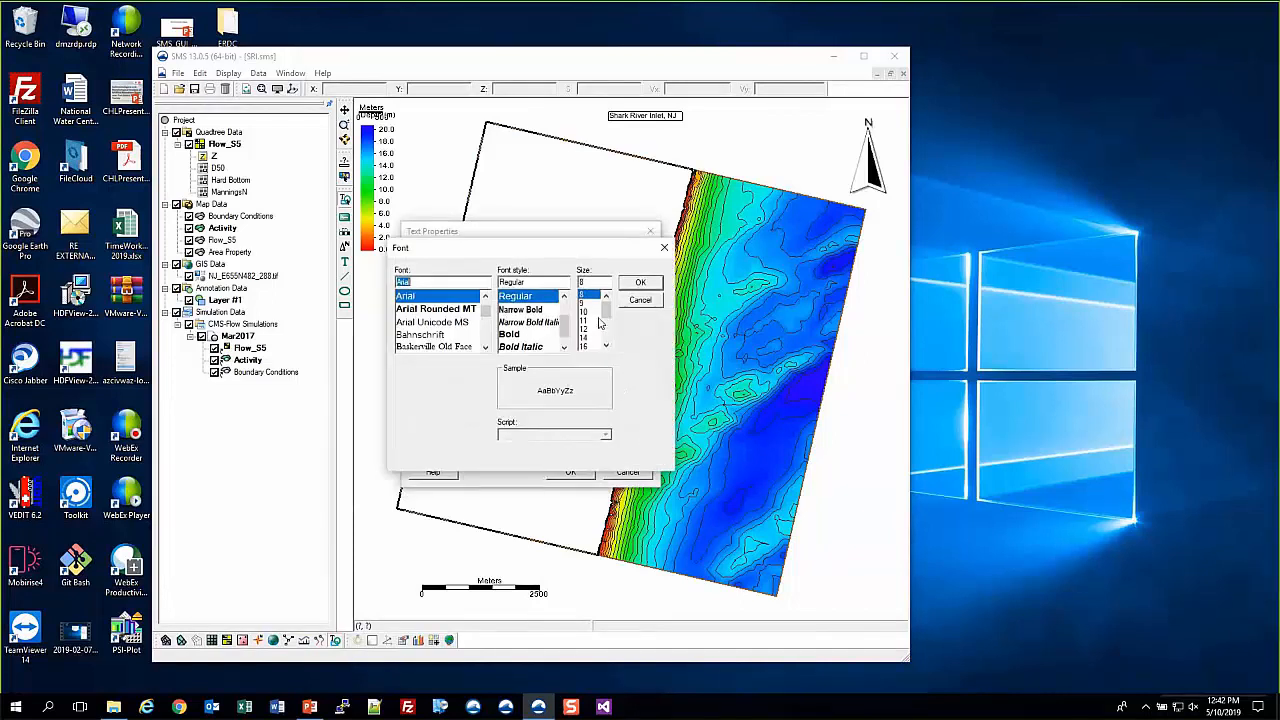
{"action": "left_click", "coordinate": [584, 330]}
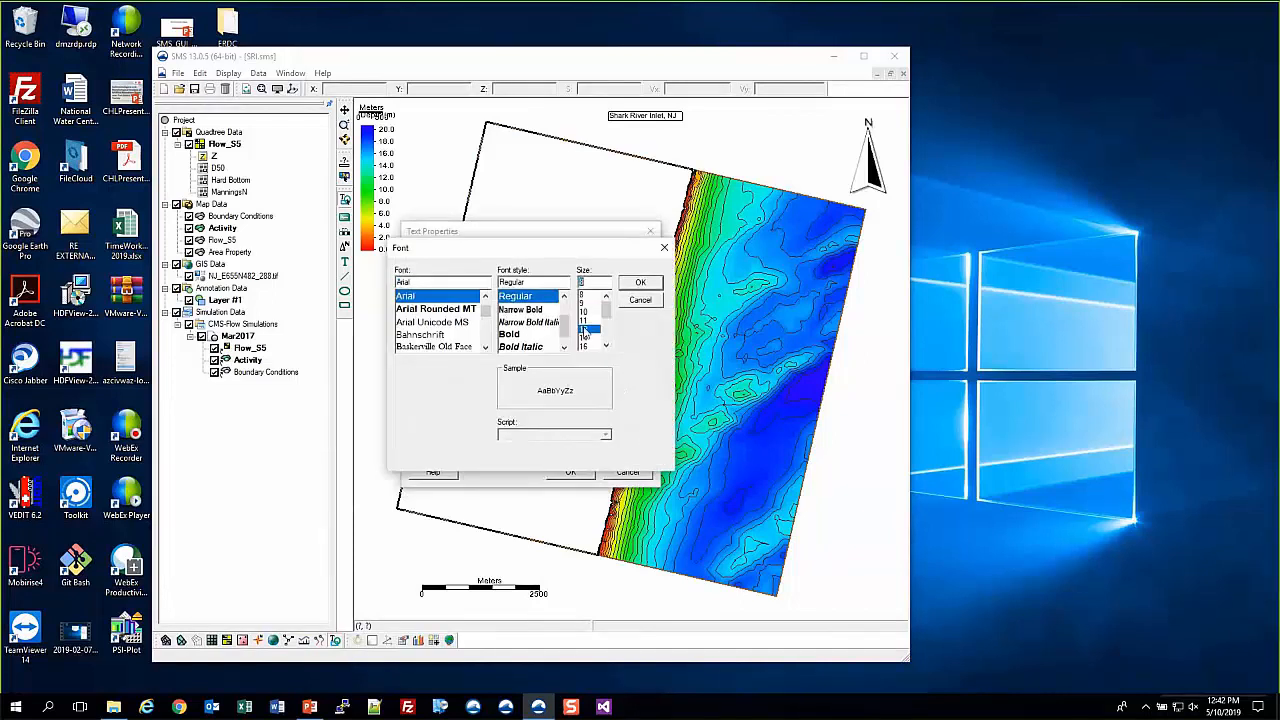
{"action": "left_click", "coordinate": [640, 282]}
{"action": "left_click", "coordinate": [566, 473]}
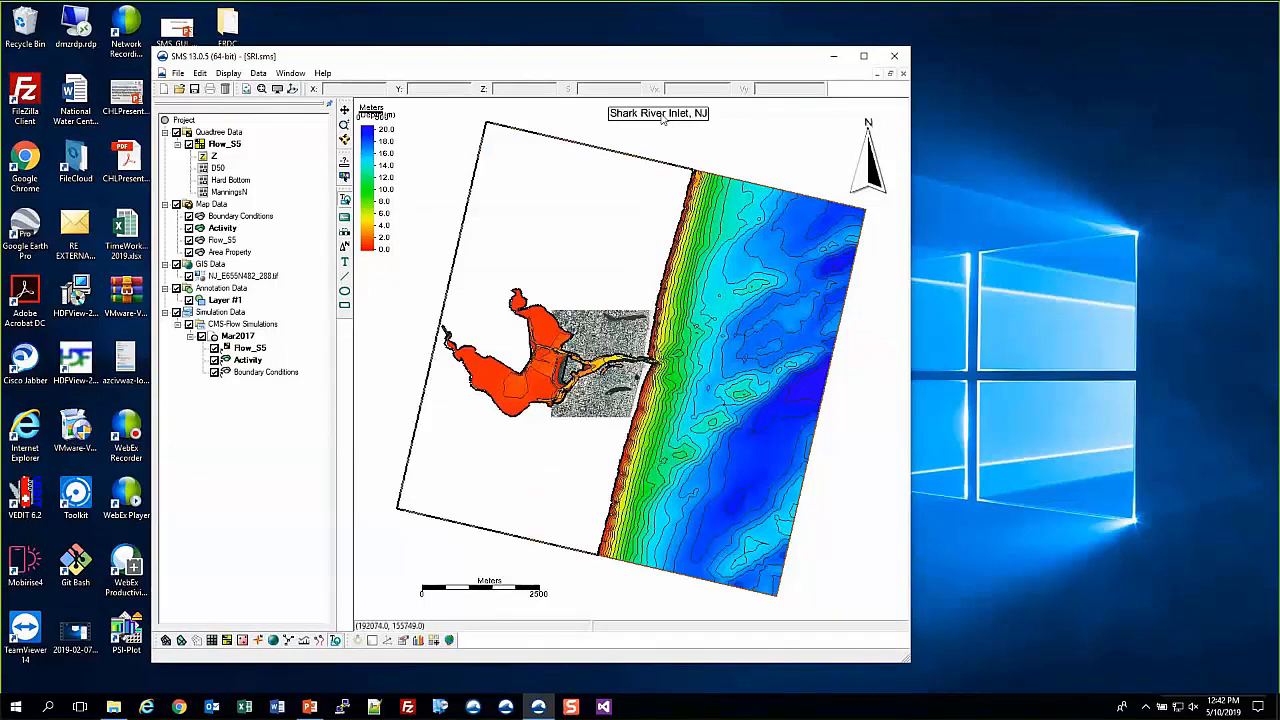
{"action": "left_click_drag", "start_coordinate": [665, 115], "coordinate": [648, 120]}
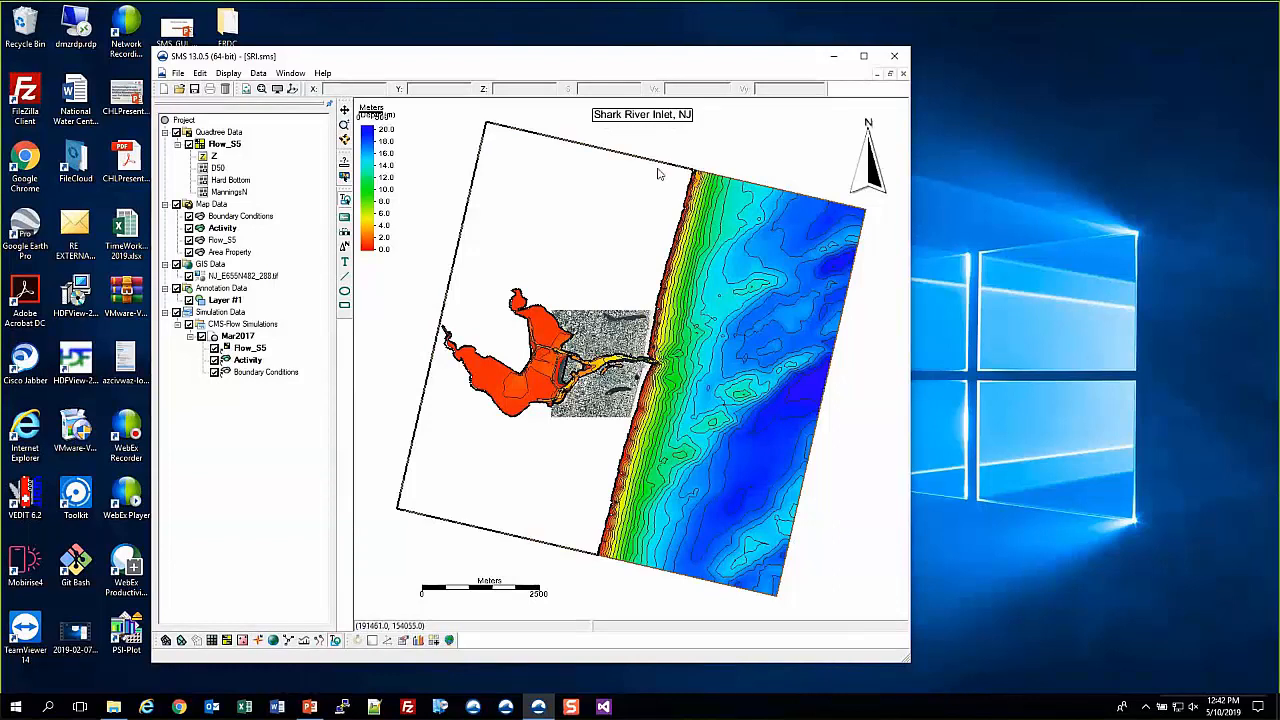
{"action": "left_click", "coordinate": [753, 129]}
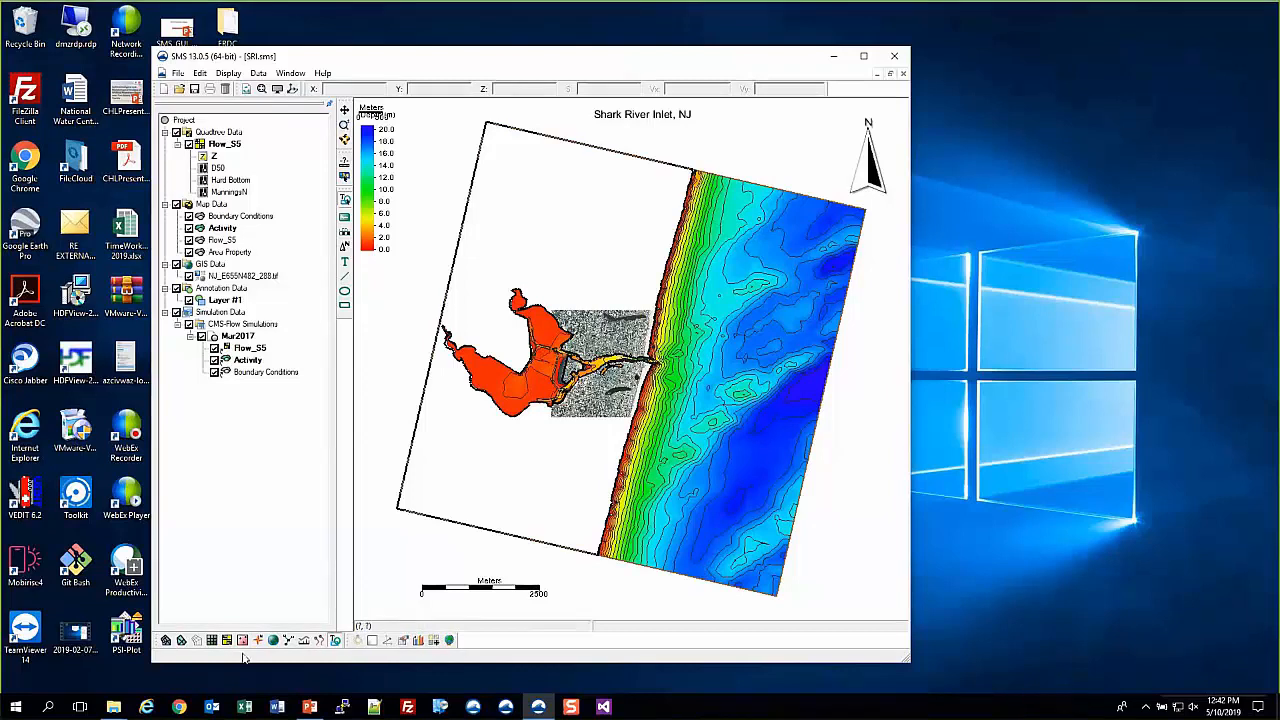
- Switch to File Explorer, open the Solutions folder within SRI's CMS-Flow folder, and narrow the window to uncover the SMS map
{"action": "left_click", "coordinate": [113, 706]}
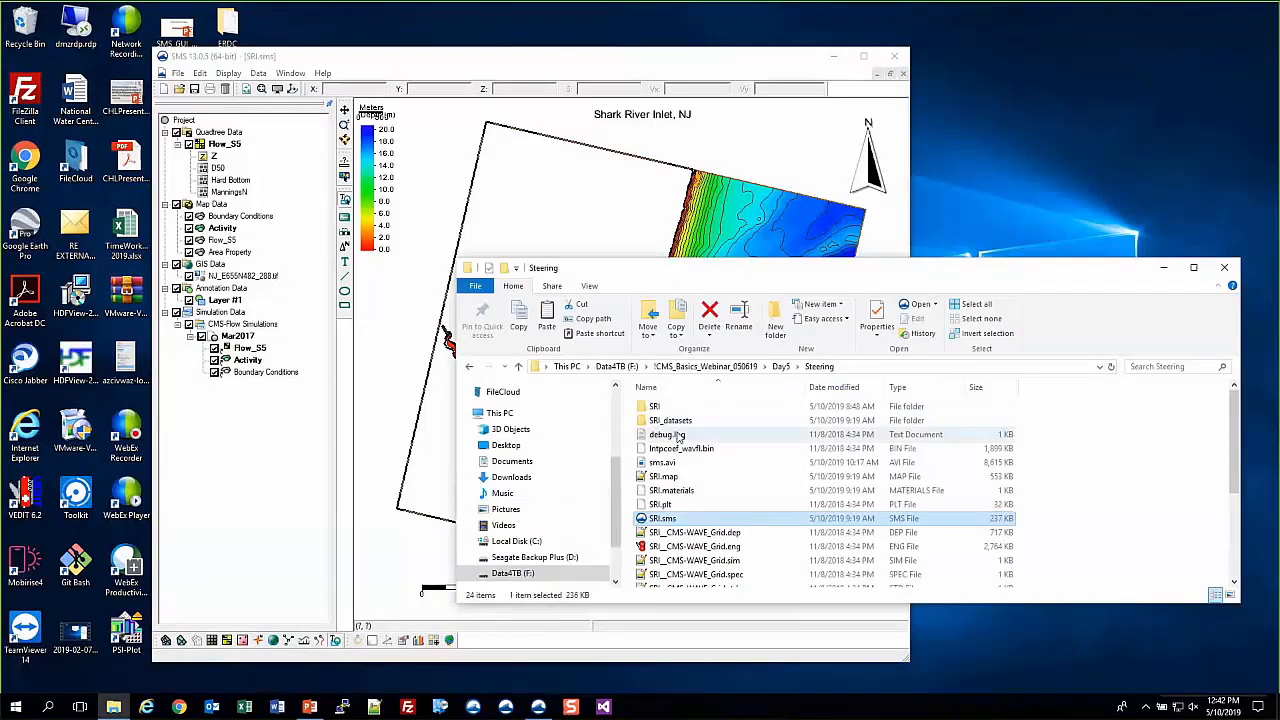
{"action": "double_click", "coordinate": [656, 407]}
{"action": "double_click", "coordinate": [659, 407]}
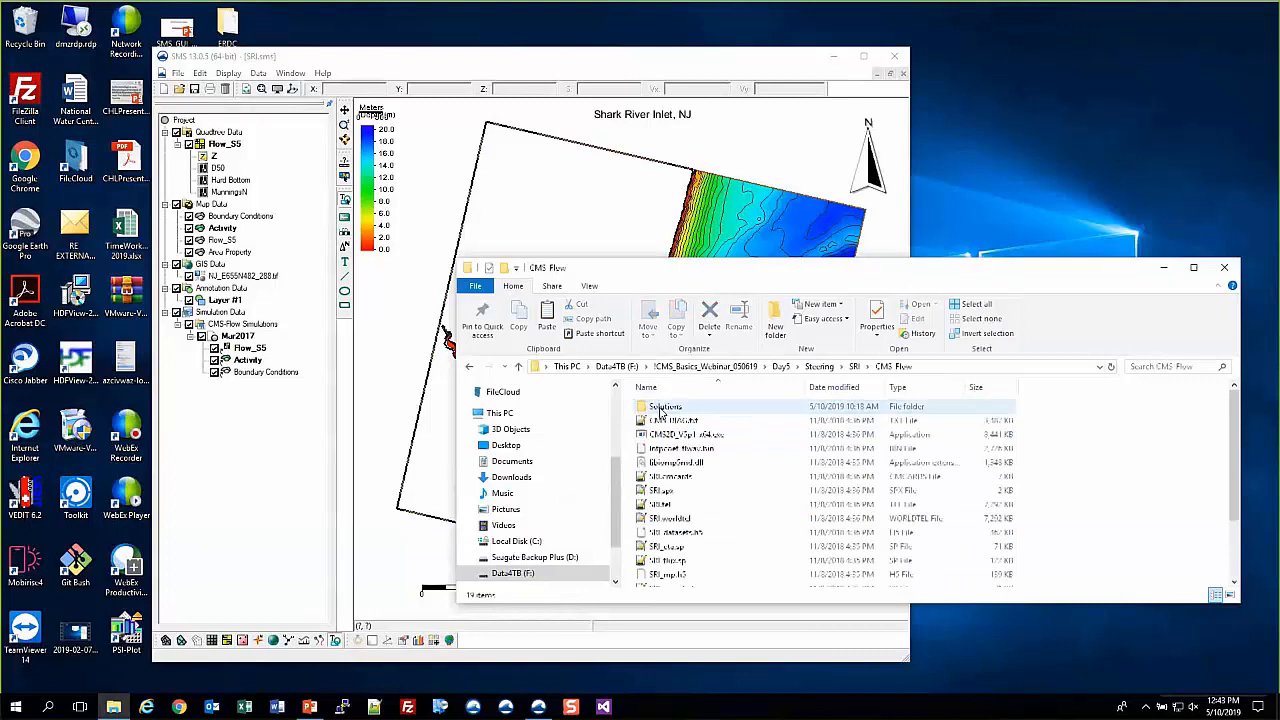
{"action": "double_click", "coordinate": [659, 407]}
{"action": "left_click_drag", "start_coordinate": [660, 401], "coordinate": [714, 543]}
{"action": "left_click", "coordinate": [714, 537]}
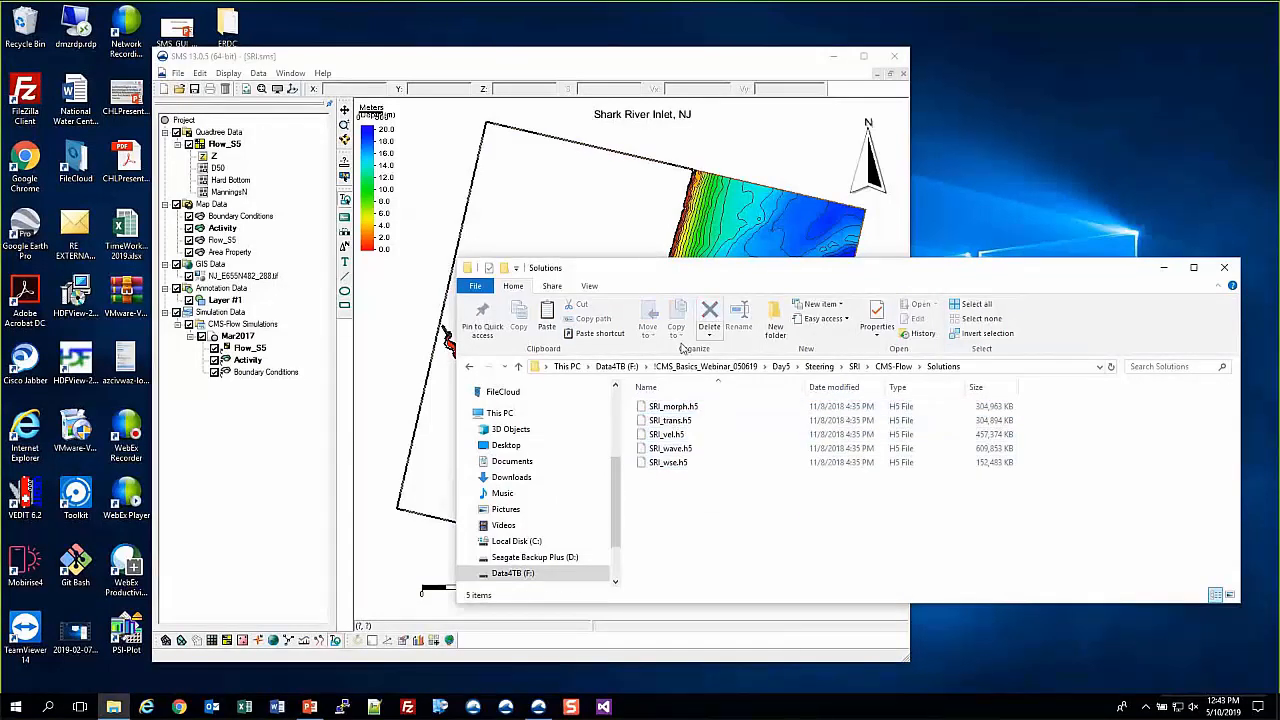
{"action": "left_click_drag", "start_coordinate": [453, 458], "coordinate": [573, 458]}
- Load the solution files SRI_morph.h5, SRI_vel.h5 and SRI_wse.h5 into the SMS project and minimize File Explorer
{"action": "left_click_drag", "start_coordinate": [787, 410], "coordinate": [437, 200]}
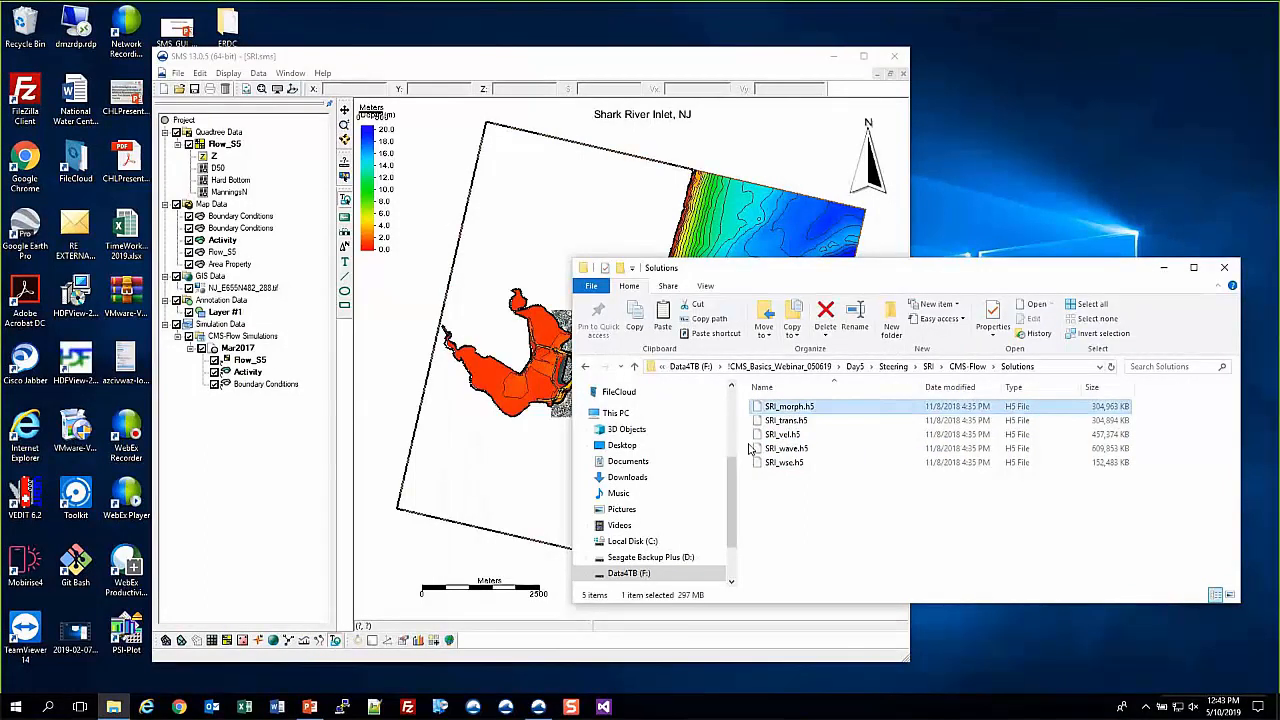
{"action": "left_click_drag", "start_coordinate": [797, 437], "coordinate": [822, 546]}
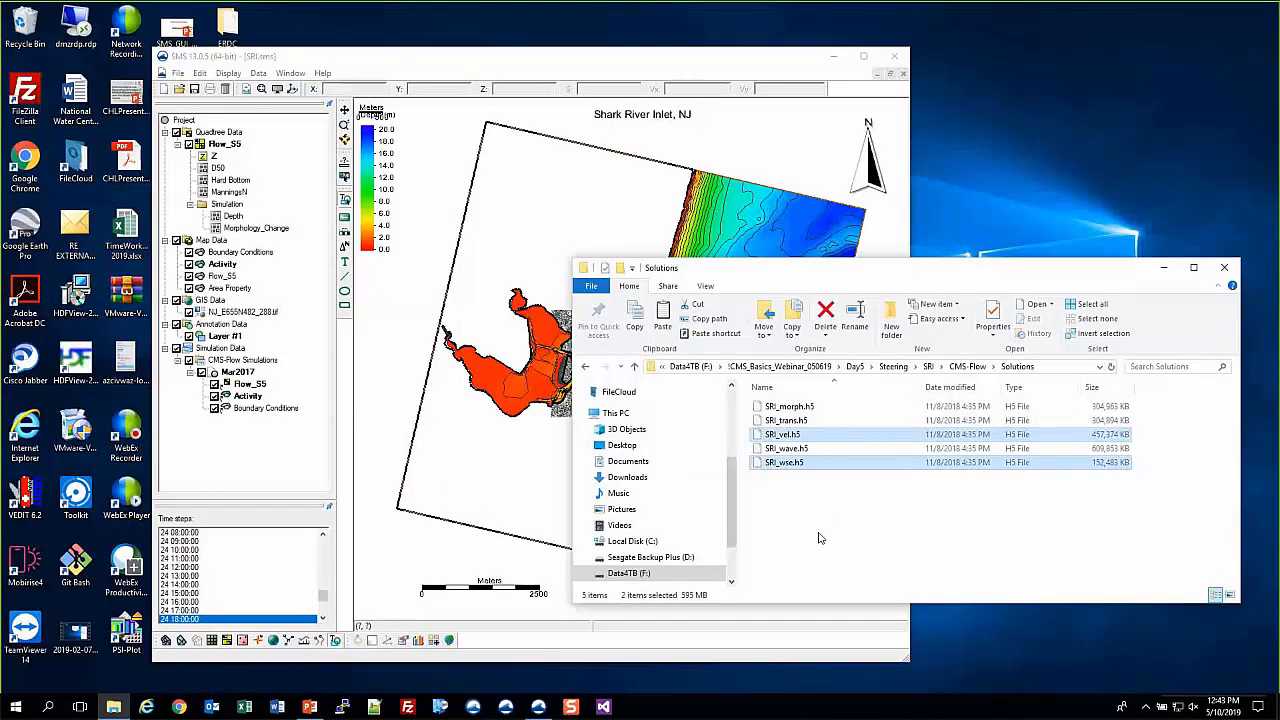
{"action": "left_click_drag", "start_coordinate": [829, 436], "coordinate": [486, 240]}
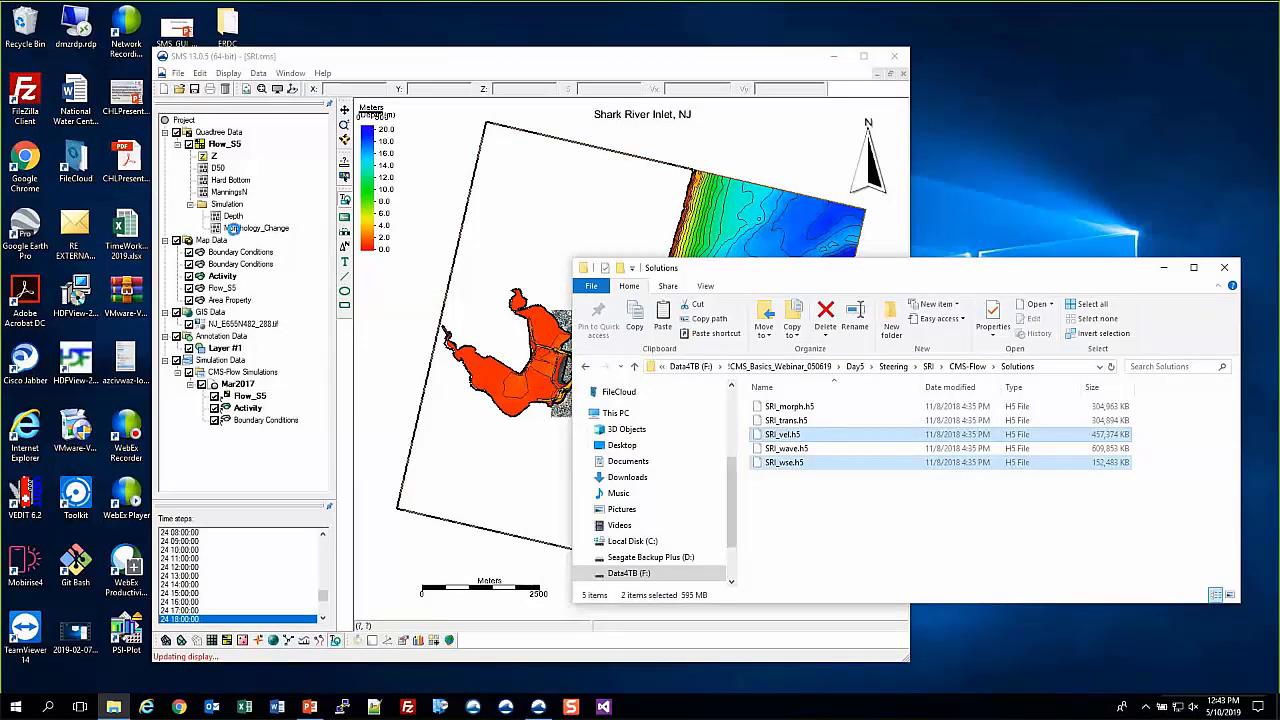
{"action": "left_click", "coordinate": [1164, 270]}
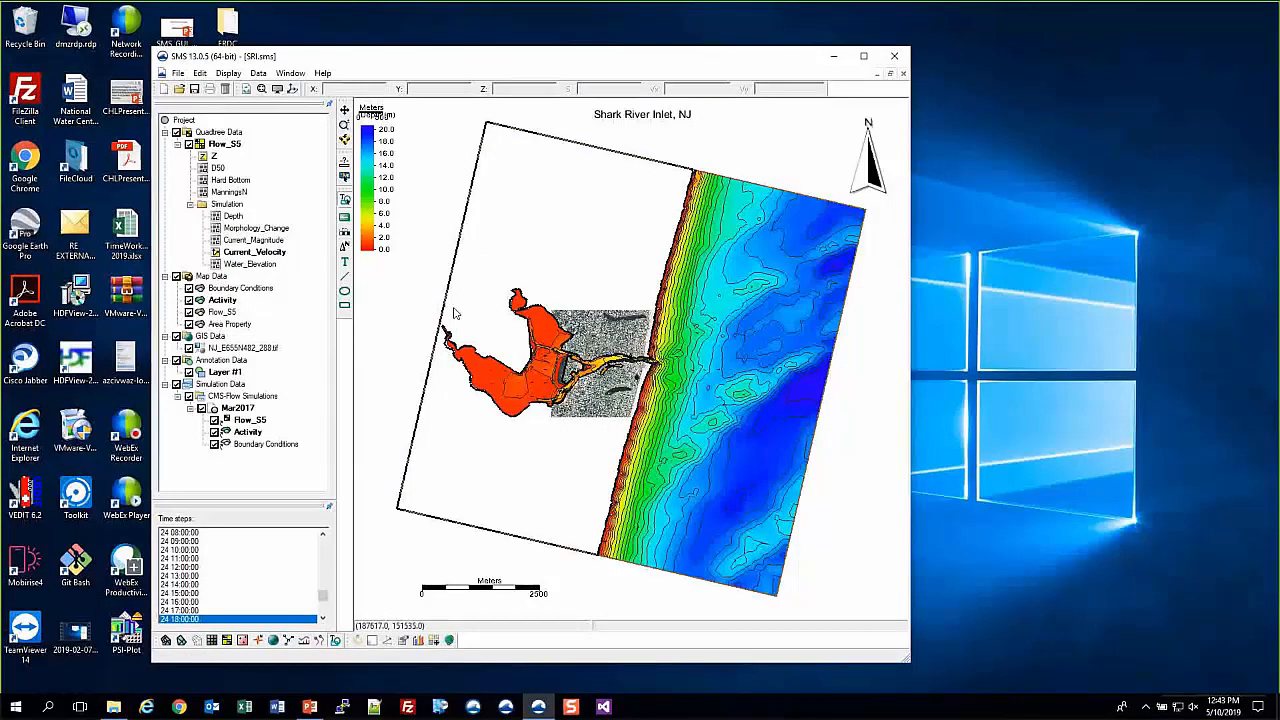
- Examine the output dataset options in the Mar2017 simulation's Model Control, including Morphology Change and Current Magnitude, and close it without saving
{"action": "left_click", "coordinate": [238, 410]}
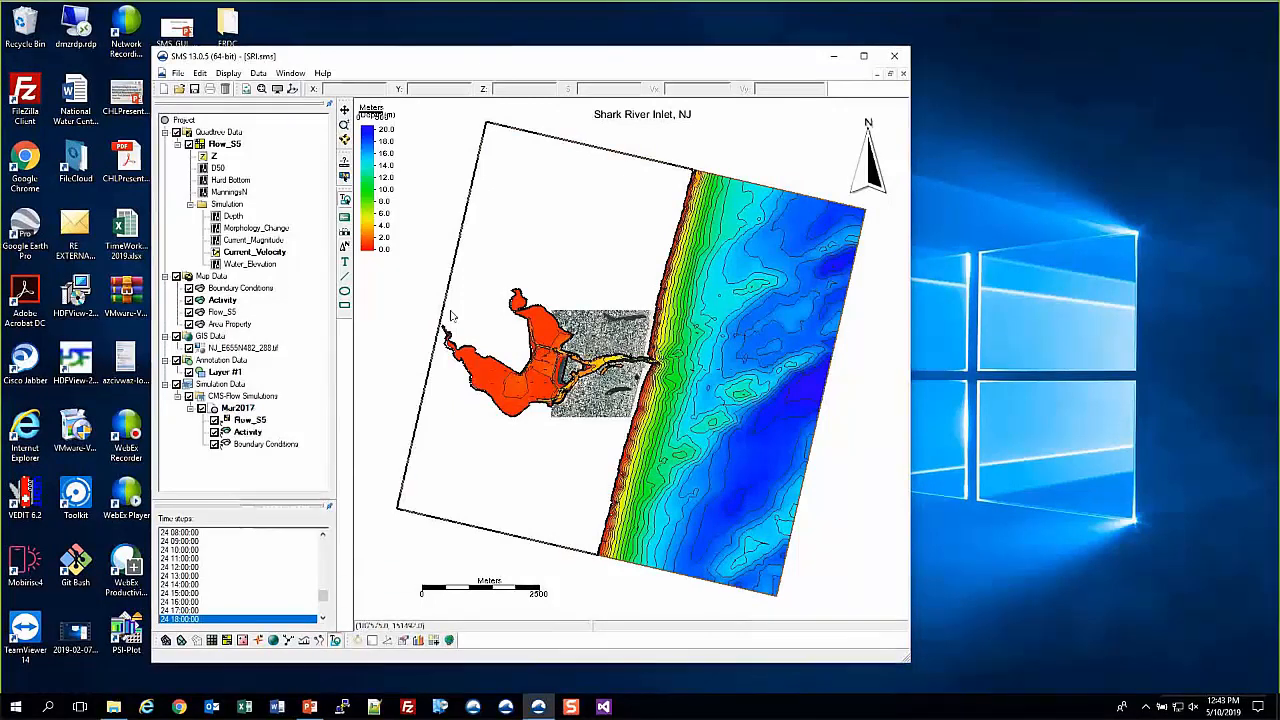
{"action": "right_click", "coordinate": [239, 410]}
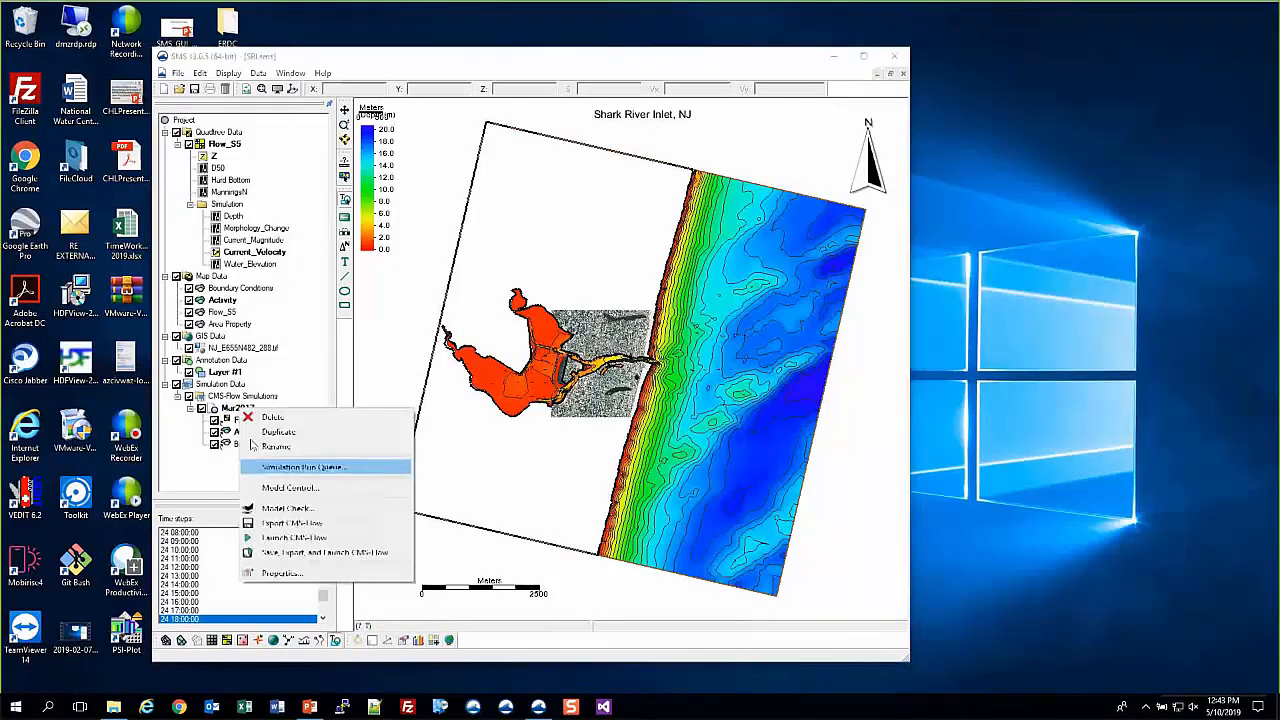
{"action": "left_click", "coordinate": [289, 488]}
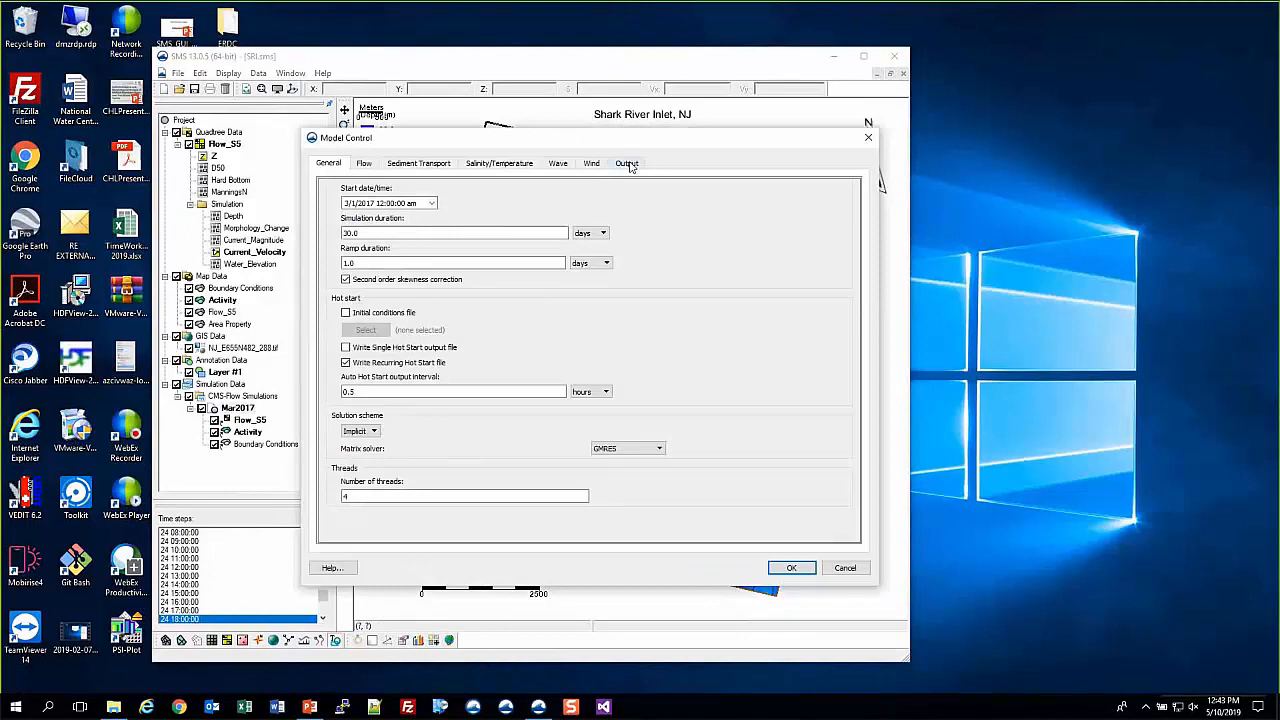
{"action": "left_click", "coordinate": [626, 163]}
{"action": "scroll", "coordinate": [500, 390], "scroll_direction": "down", "scroll_amount": 10}
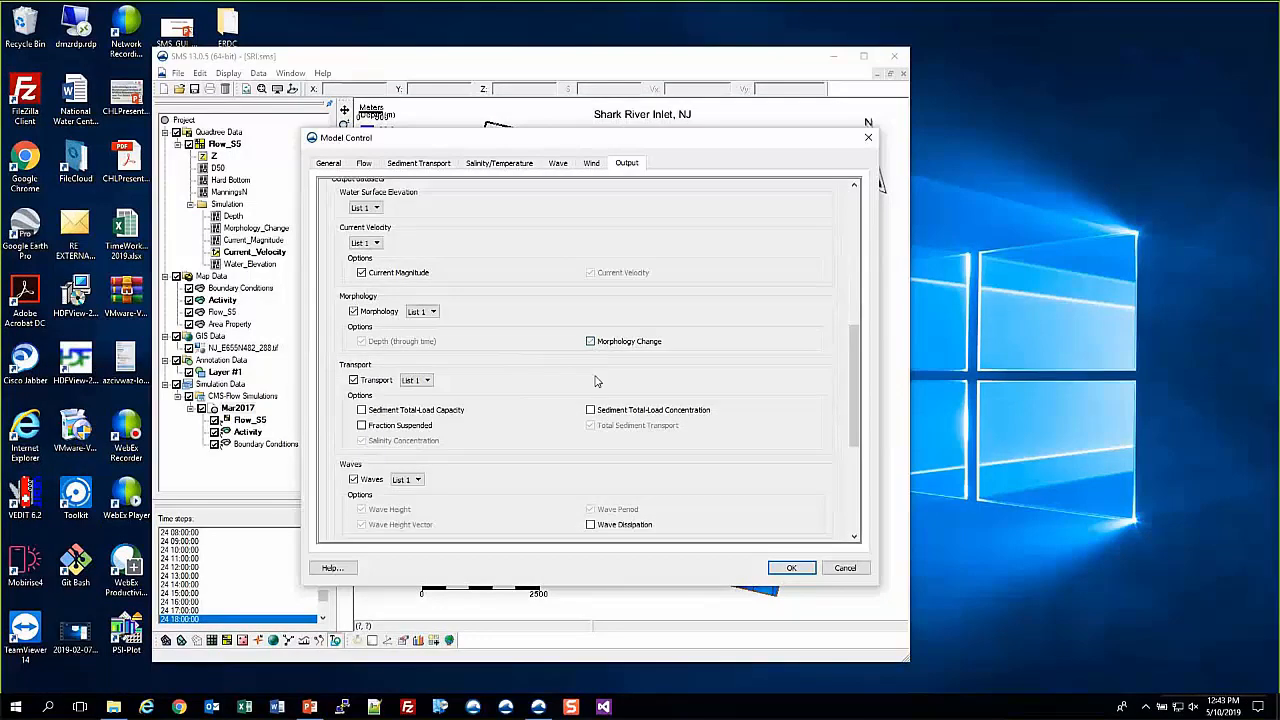
{"action": "left_click", "coordinate": [590, 342]}
{"action": "left_click", "coordinate": [590, 343]}
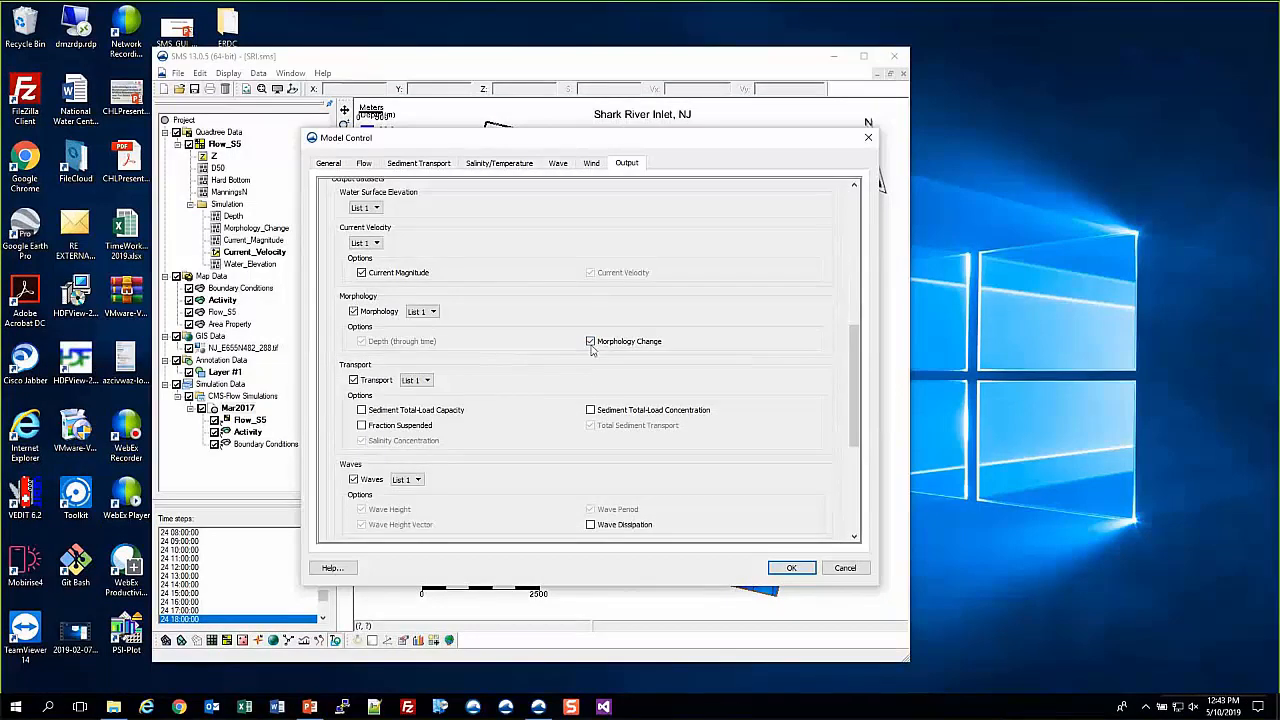
{"action": "left_click", "coordinate": [590, 342]}
{"action": "left_click", "coordinate": [590, 342]}
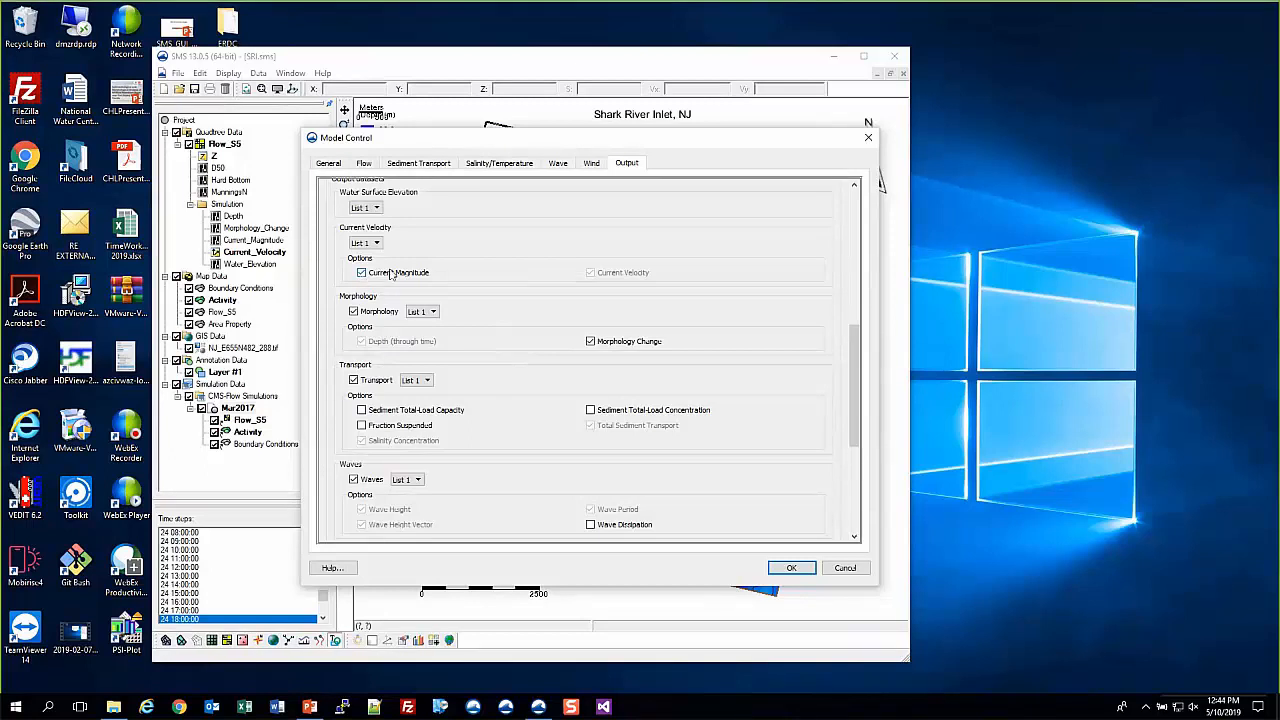
{"action": "left_click", "coordinate": [845, 568]}
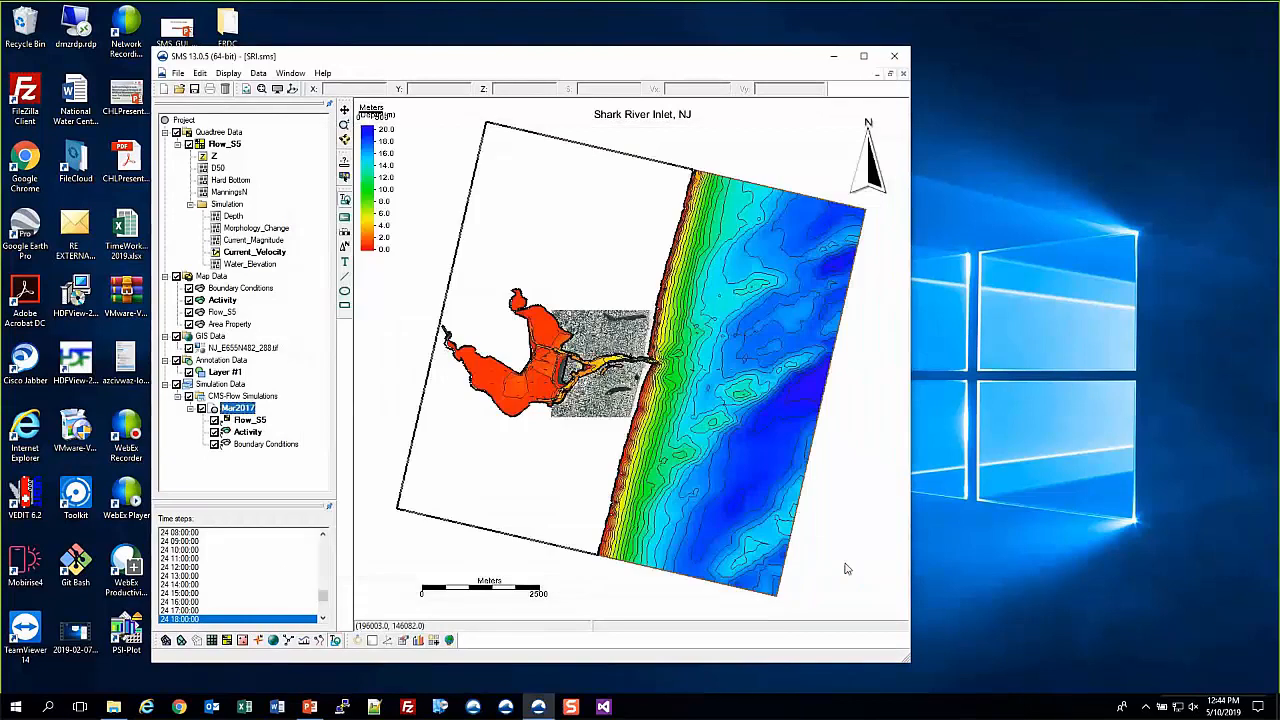
- Activate the Current_Magnitude and Current_Velocity datasets, and set up a Vector to Scalar conversion of Current_Velocity with Magnitude
{"action": "left_click", "coordinate": [252, 241]}
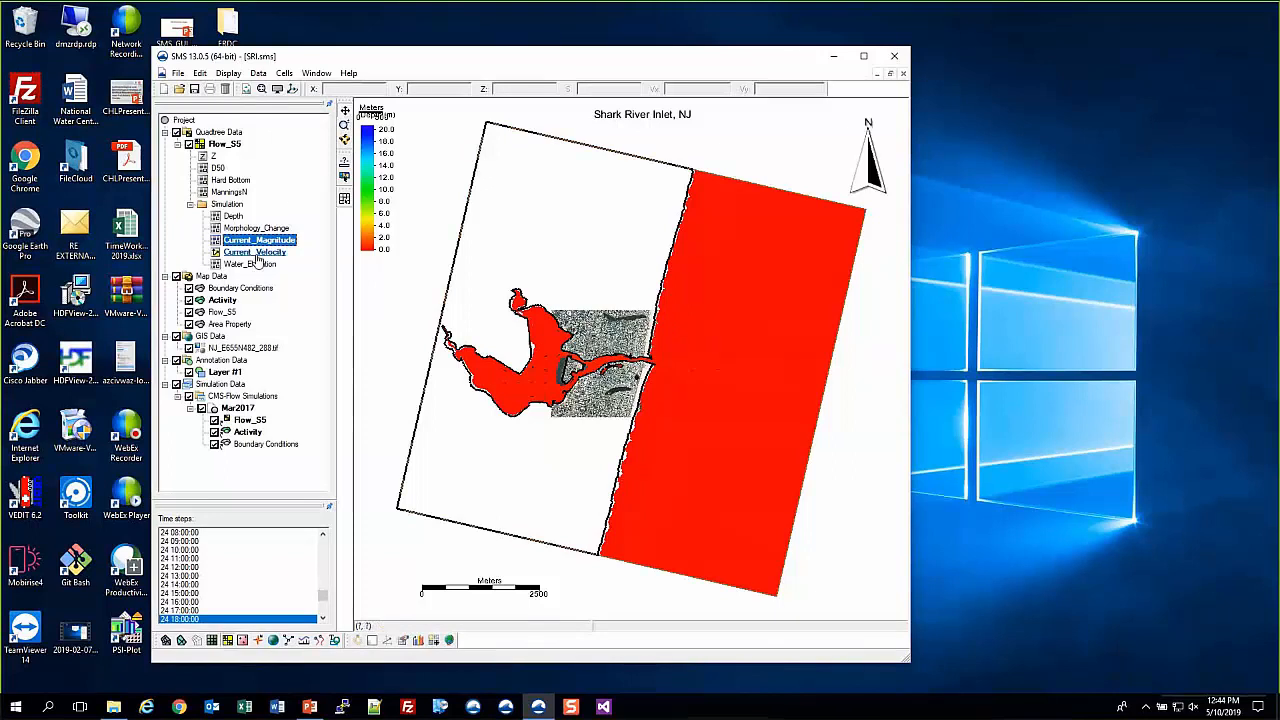
{"action": "left_click", "coordinate": [256, 253]}
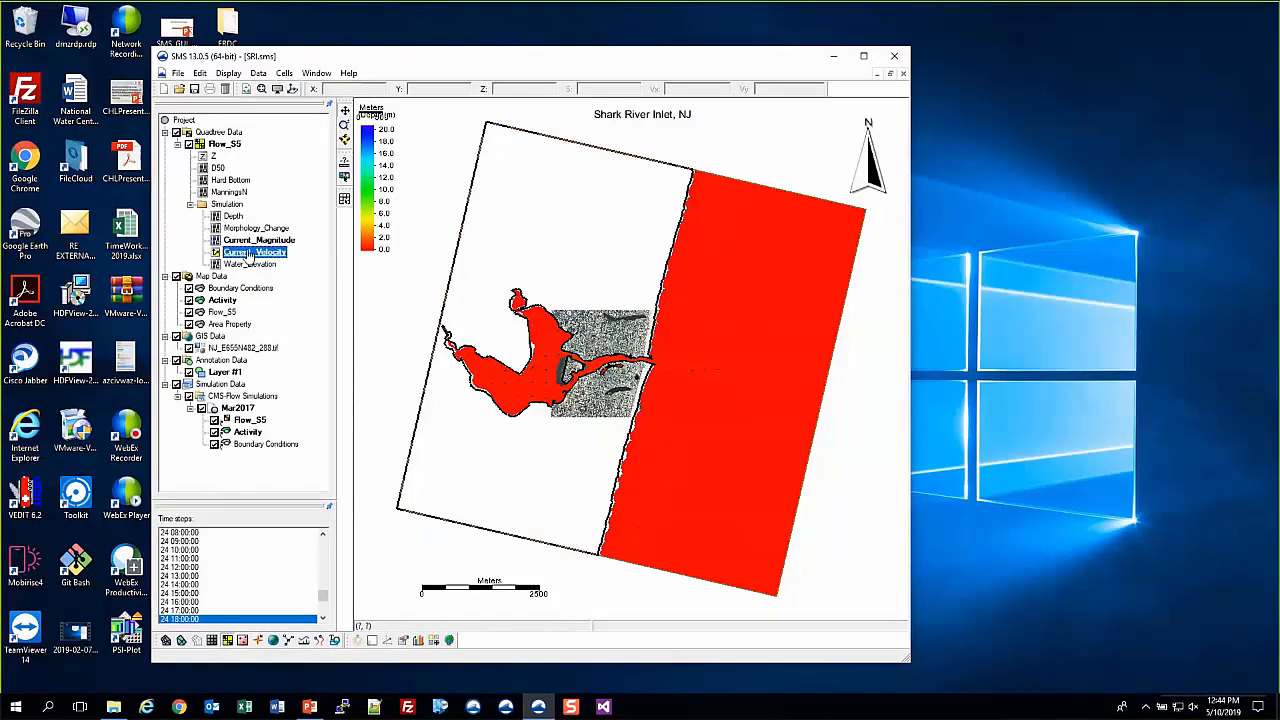
{"action": "left_click", "coordinate": [258, 73]}
{"action": "left_click", "coordinate": [290, 88]}
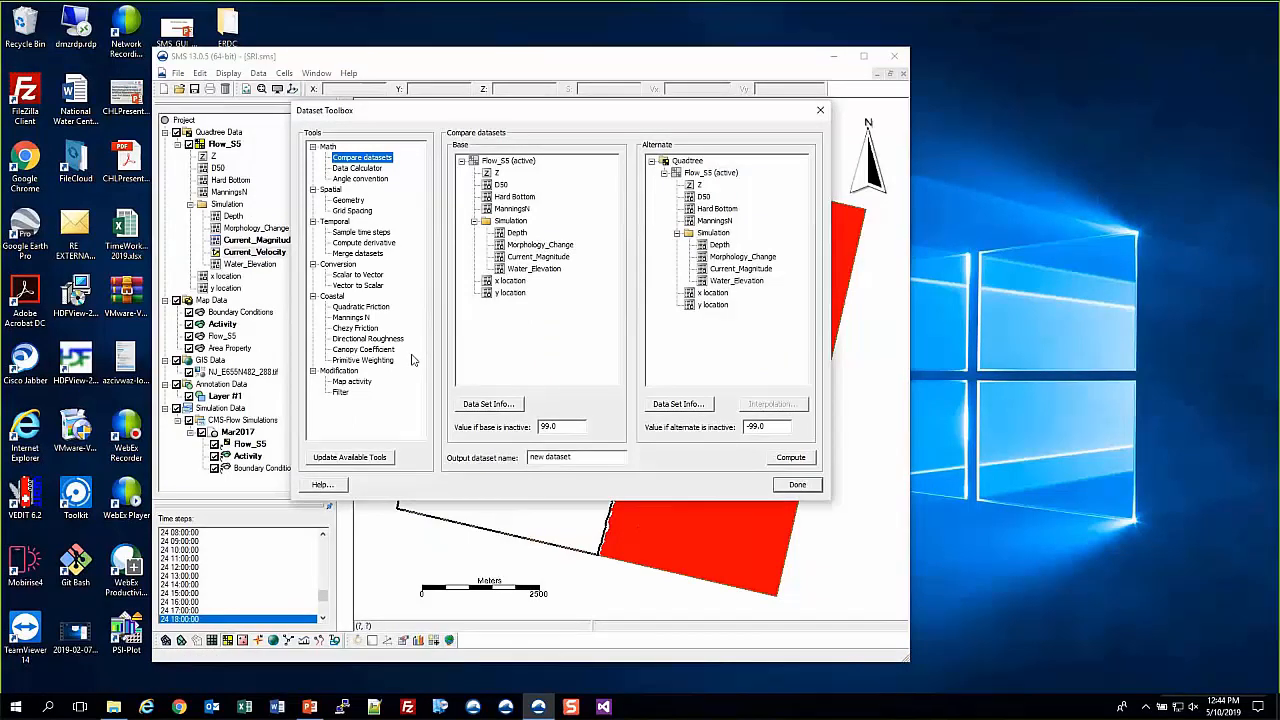
{"action": "left_click", "coordinate": [350, 286]}
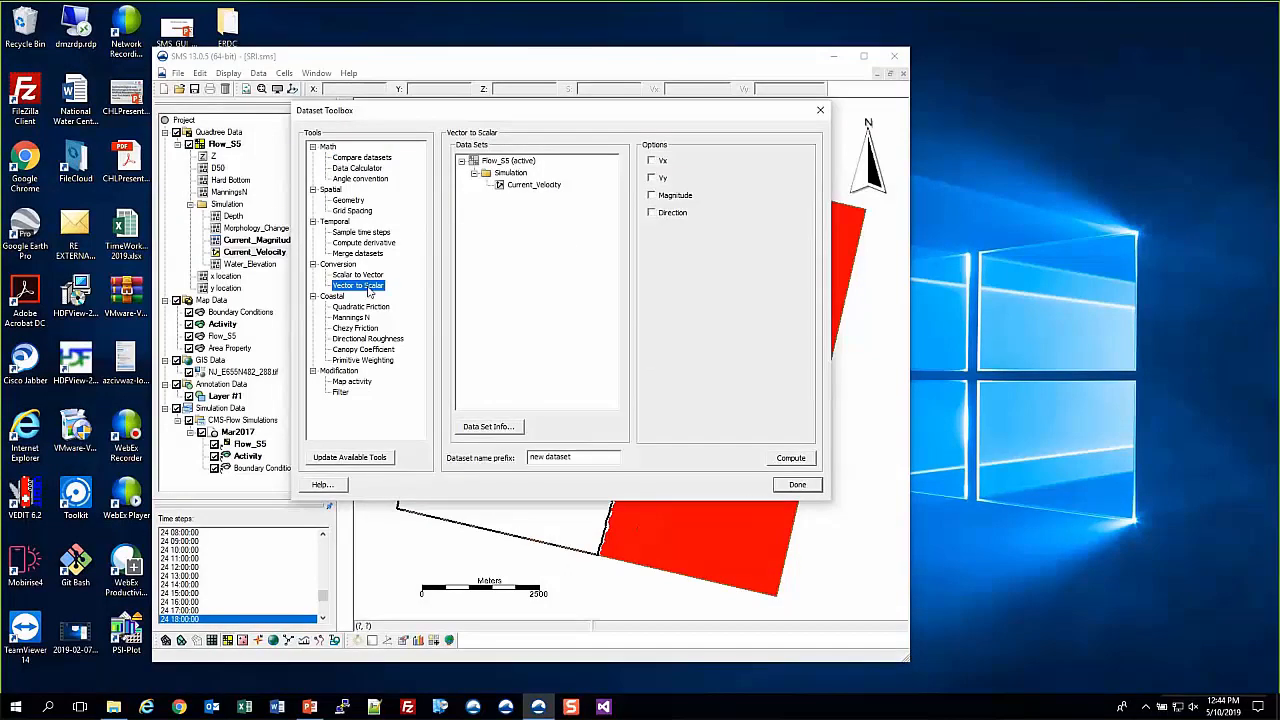
{"action": "left_click", "coordinate": [555, 184]}
{"action": "left_click", "coordinate": [651, 196]}
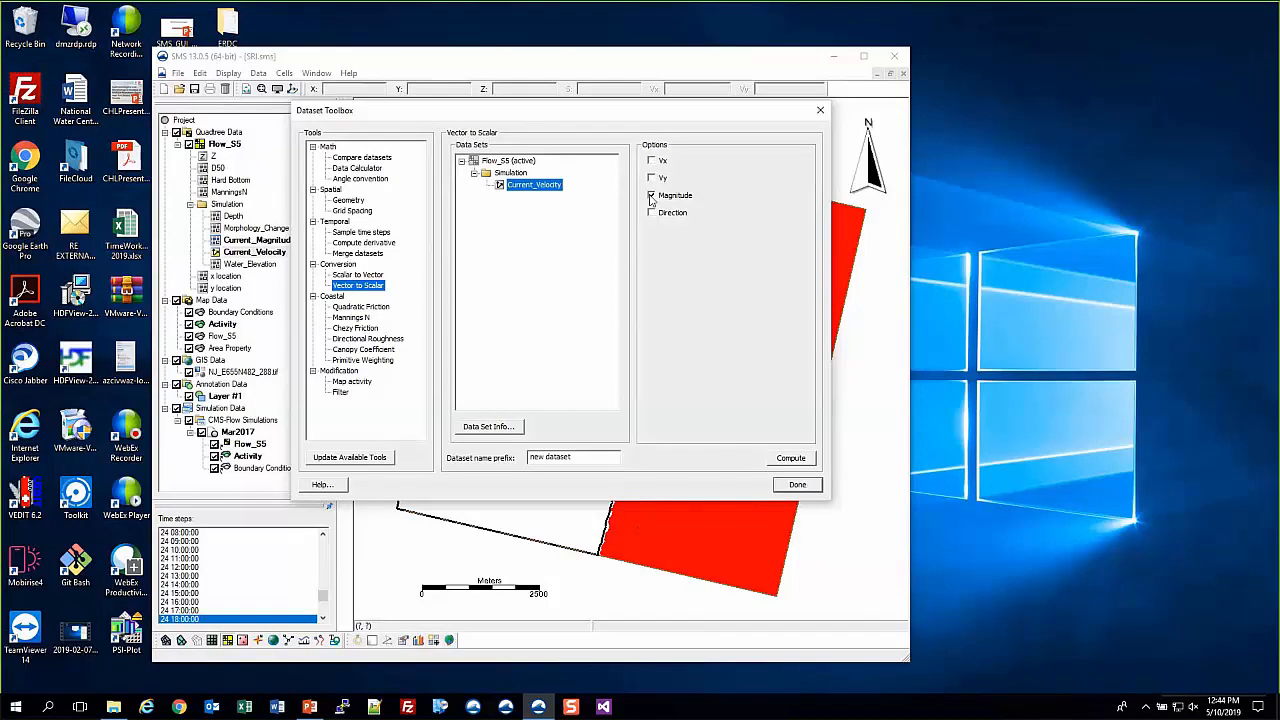
- Compute only the magnitude of Current_Velocity with the dataset name prefix Cur and close the Dataset Toolbox
{"action": "left_click", "coordinate": [652, 161]}
{"action": "left_click", "coordinate": [651, 179]}
{"action": "left_click", "coordinate": [652, 161]}
{"action": "left_click", "coordinate": [652, 178]}
{"action": "left_click", "coordinate": [652, 195]}
{"action": "left_click_drag", "start_coordinate": [590, 457], "coordinate": [455, 476]}
{"action": "type", "text": "Cur"}
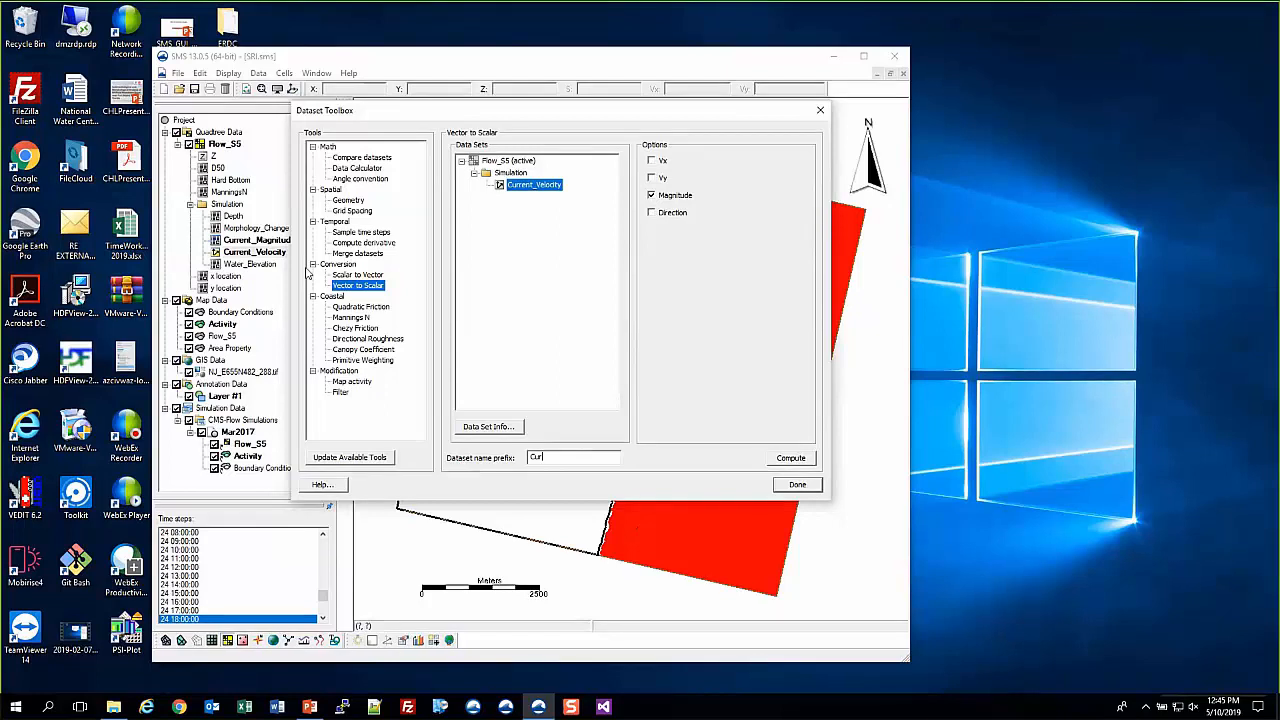
{"action": "left_click", "coordinate": [791, 458]}
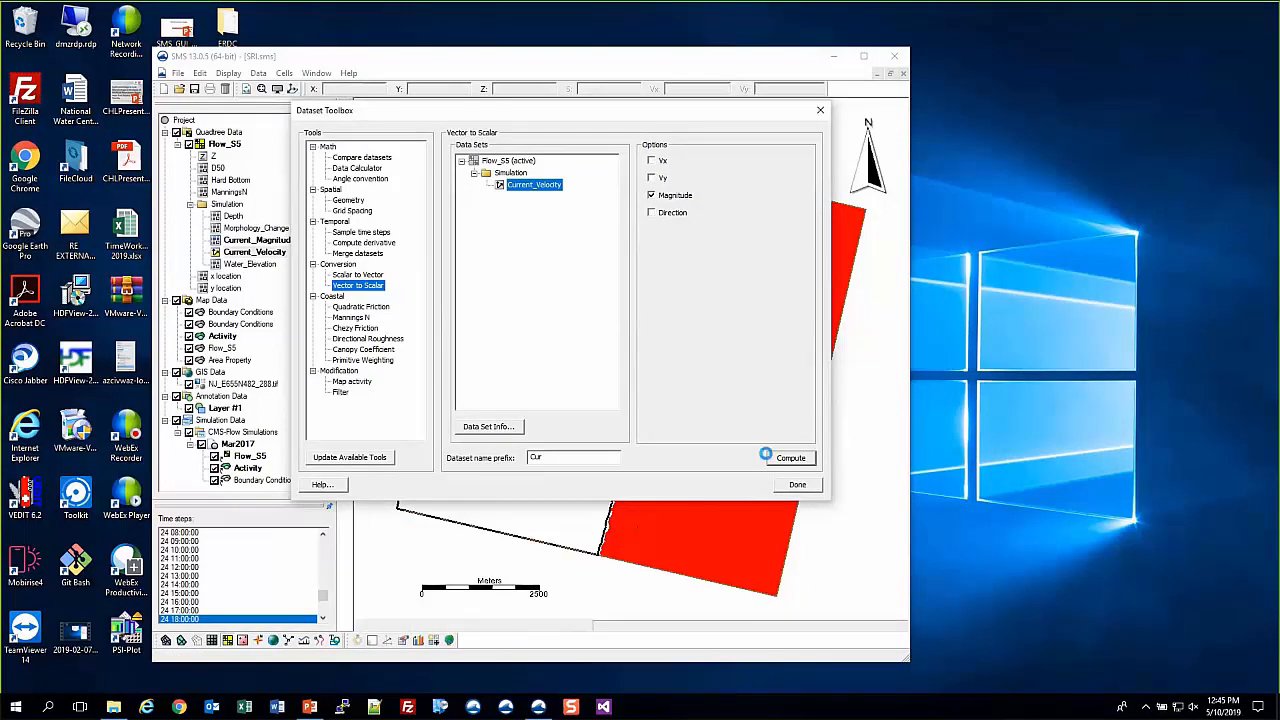
{"action": "left_click", "coordinate": [797, 485]}
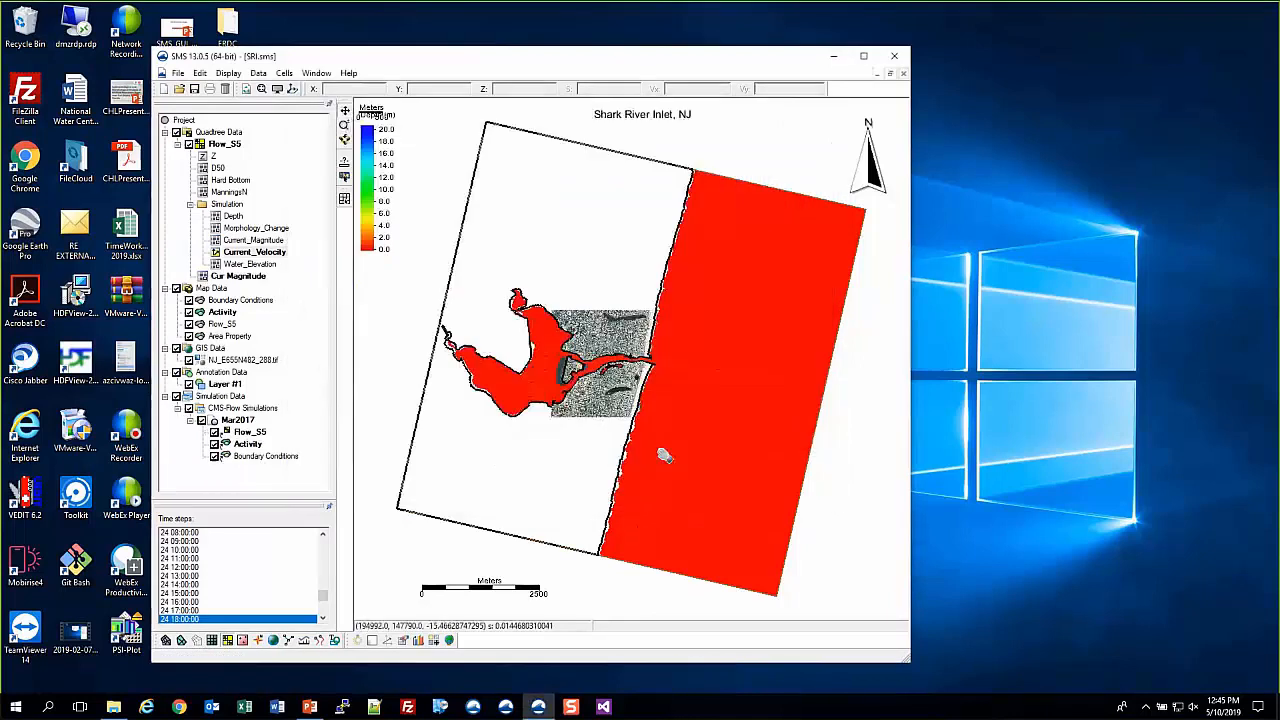
- Delete the Cur Magnitude dataset from the project
{"action": "left_click", "coordinate": [238, 276]}
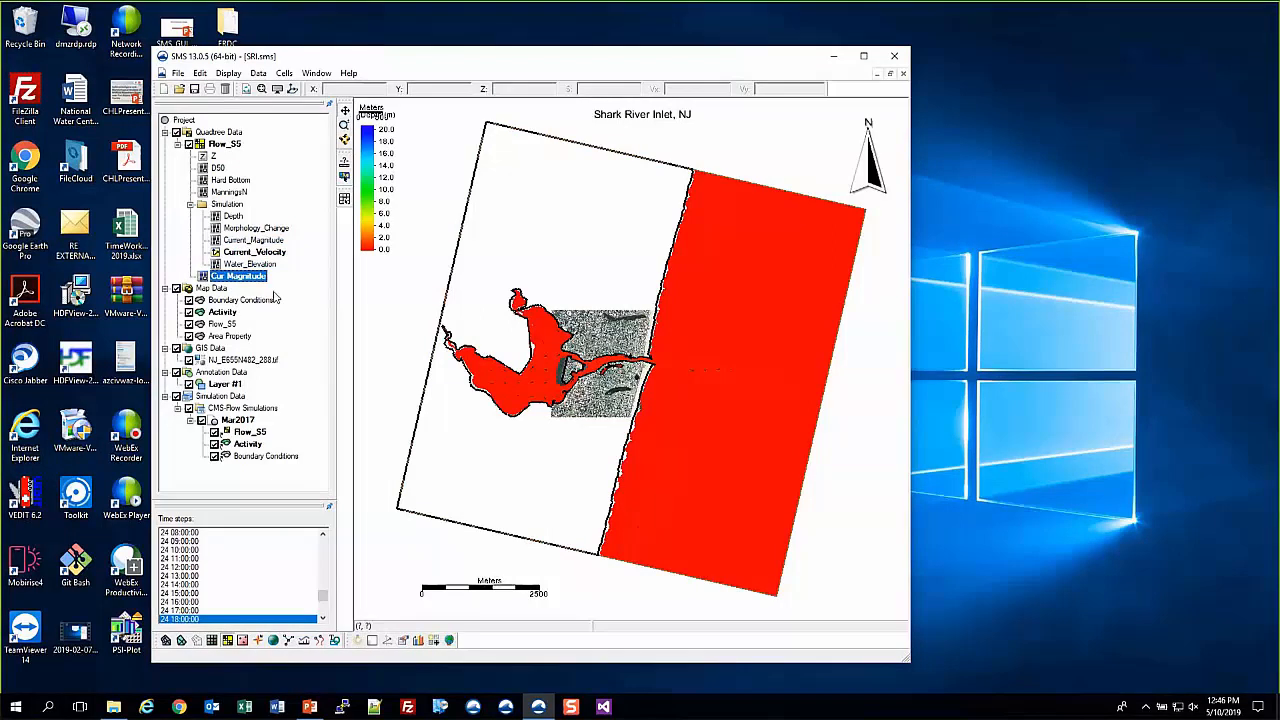
{"action": "key", "text": "Delete"}
{"action": "key", "text": "Return"}
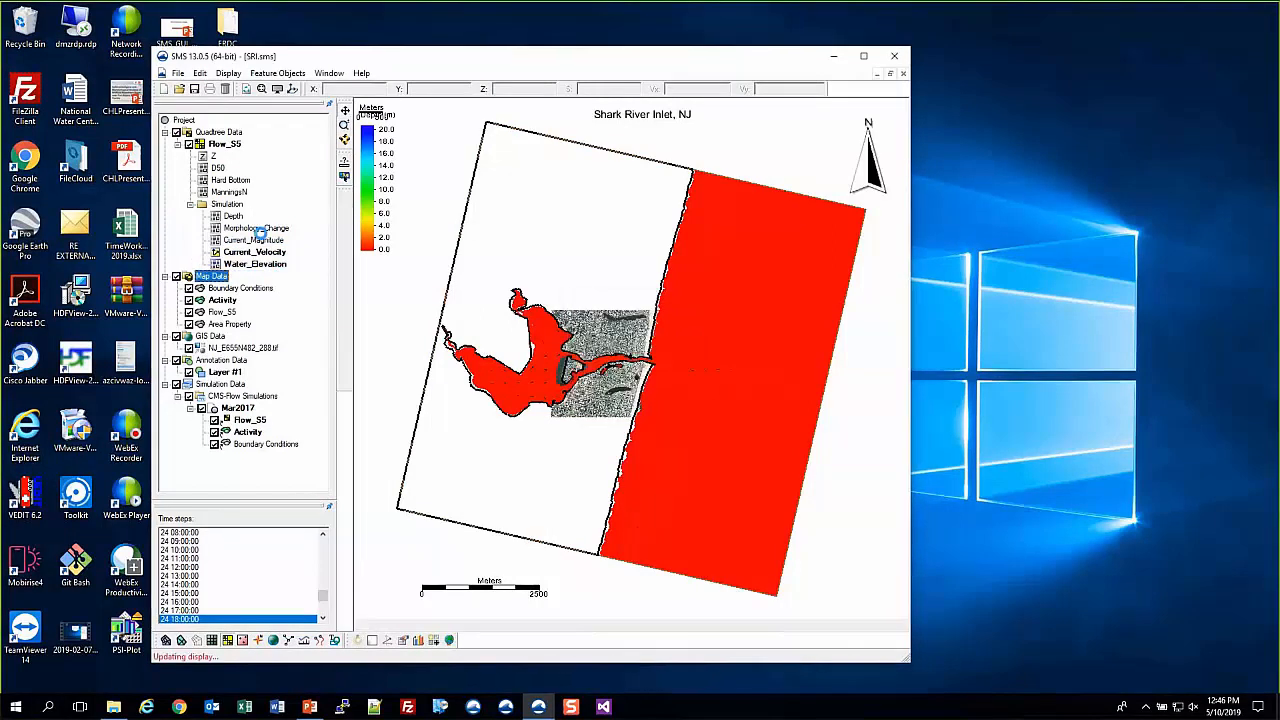
- Activate the simulation's Depth dataset and open the Data Calculator in the Dataset Toolbox
{"action": "left_click", "coordinate": [256, 228]}
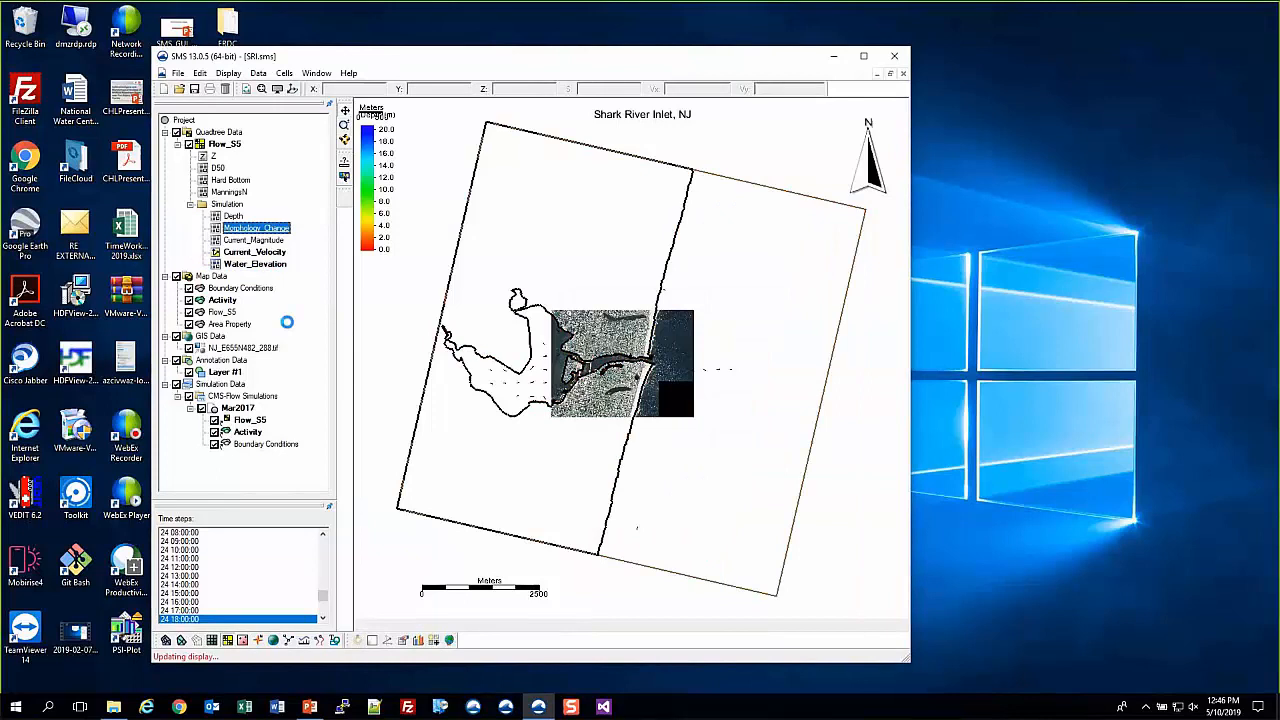
{"action": "key", "text": "Up"}
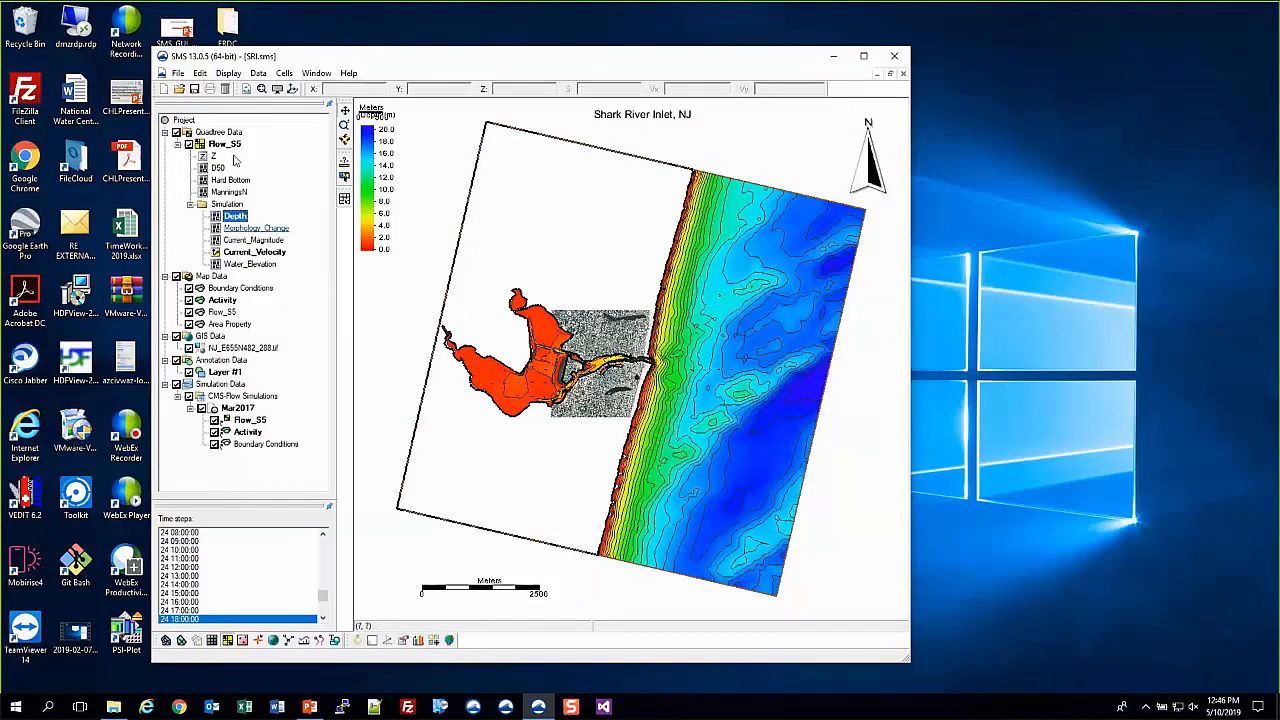
{"action": "left_click", "coordinate": [259, 73]}
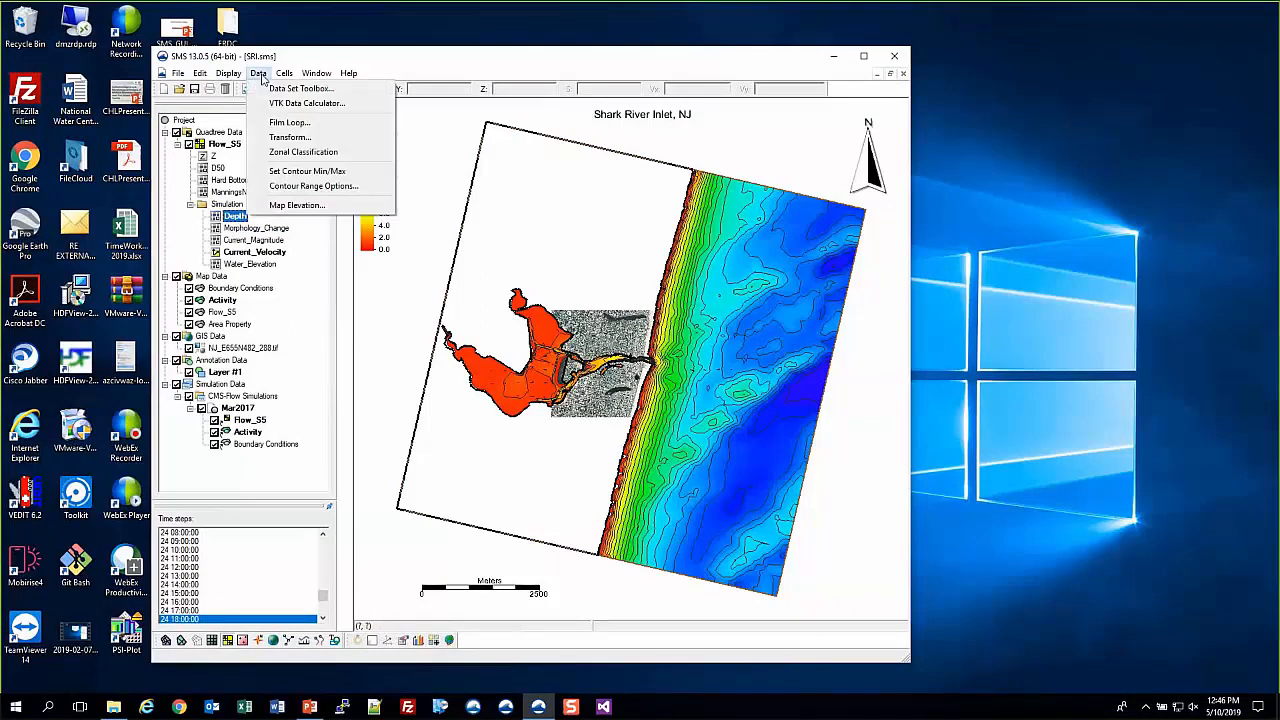
{"action": "left_click", "coordinate": [300, 88]}
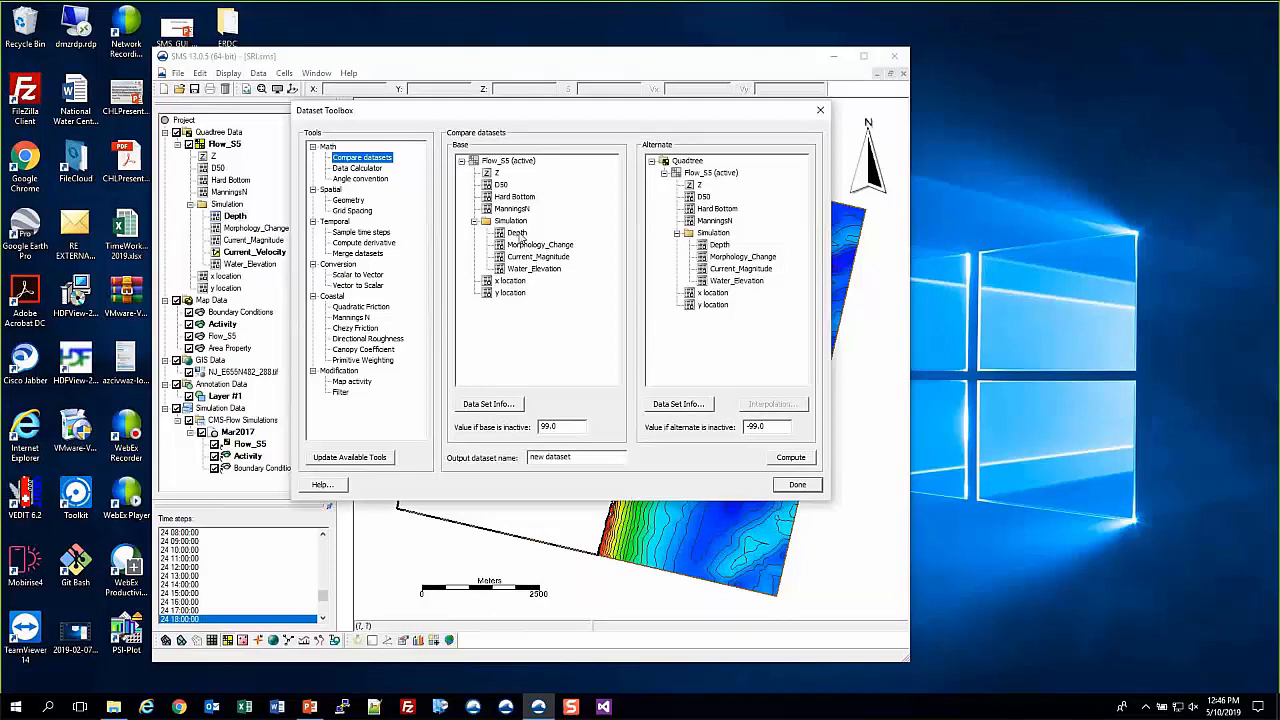
{"action": "left_click", "coordinate": [518, 233]}
{"action": "left_click", "coordinate": [357, 168]}
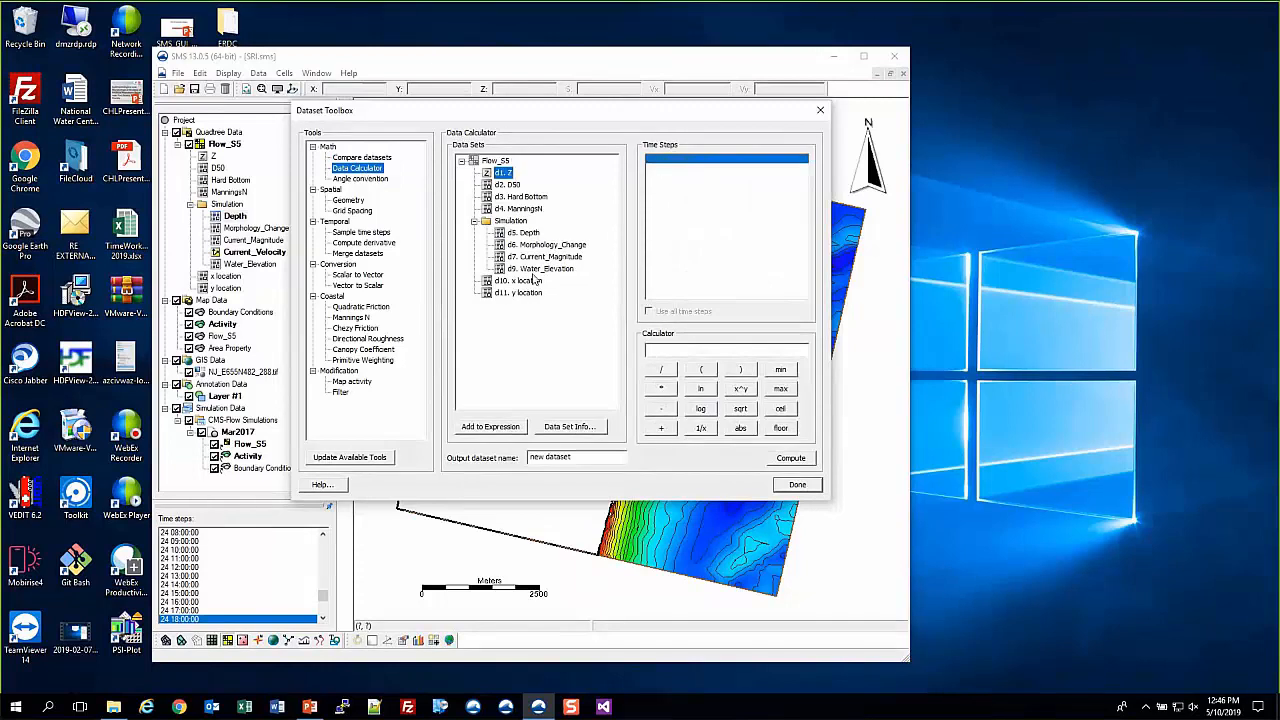
- Compute a MorphChange dataset by subtracting Depth at time step 0 00:00:00 from Depth at all time steps, and close the toolbox
{"action": "left_click", "coordinate": [536, 234]}
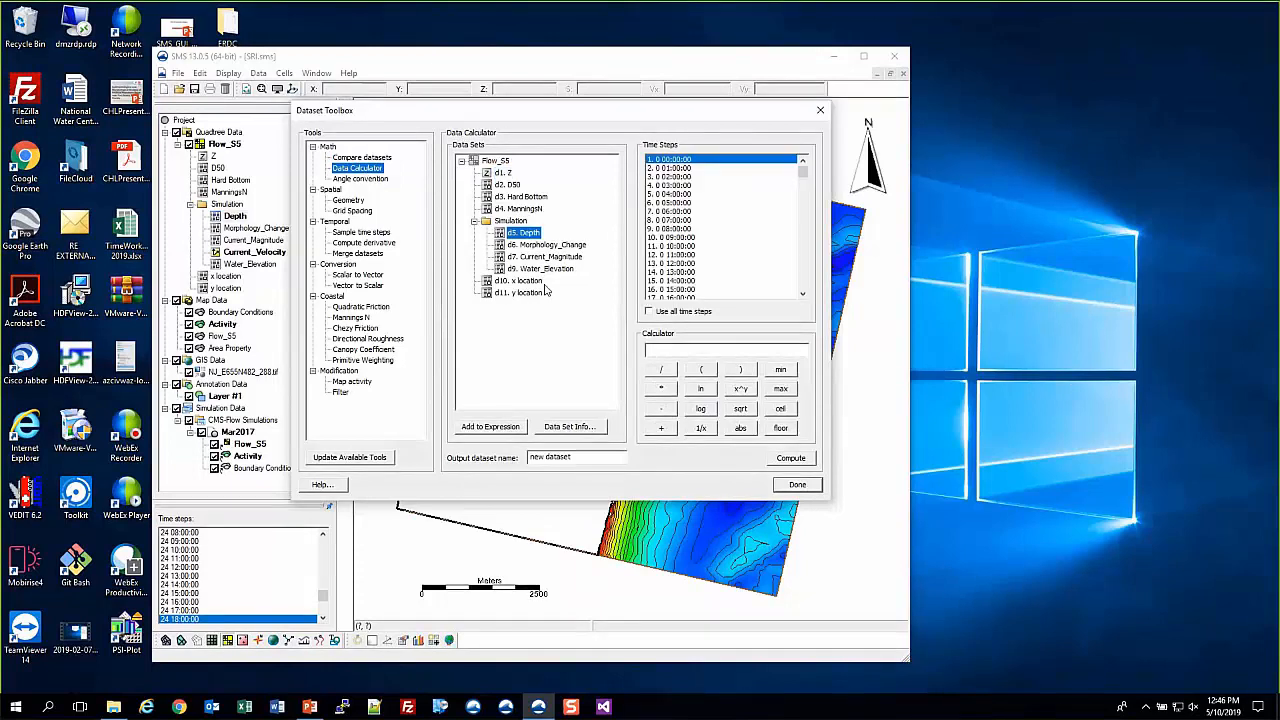
{"action": "left_click", "coordinate": [649, 311]}
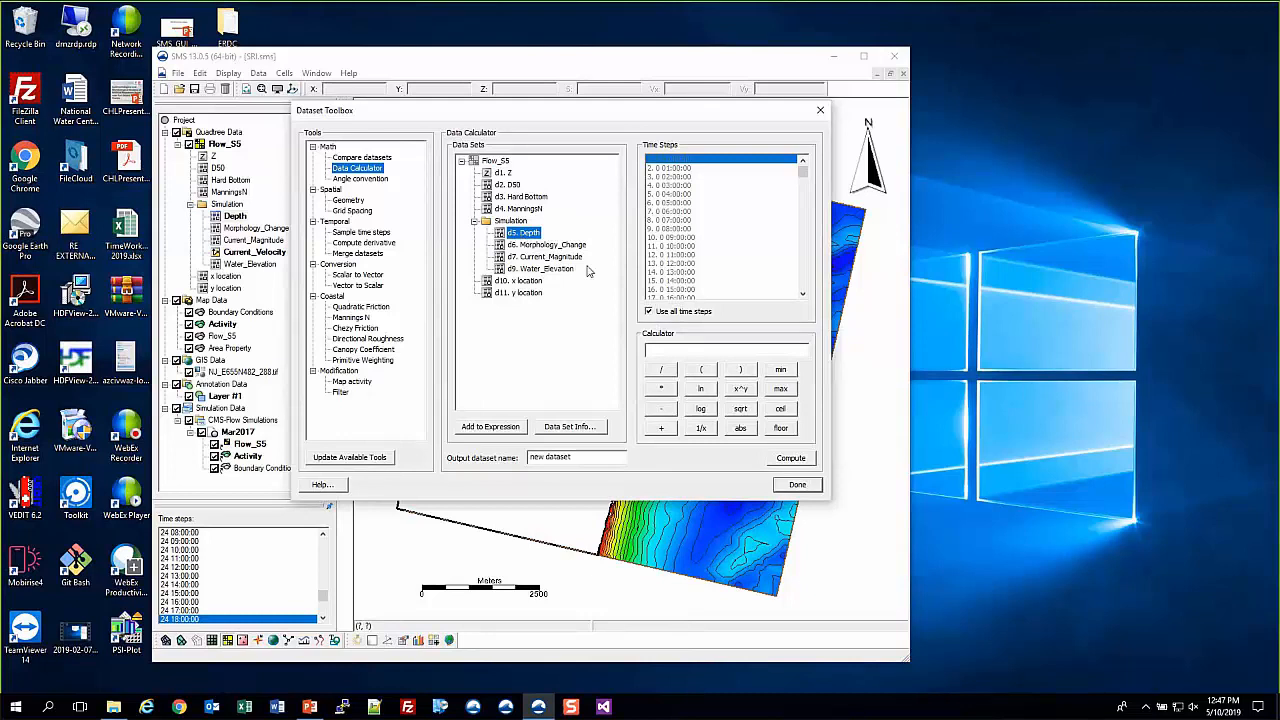
{"action": "double_click", "coordinate": [528, 233]}
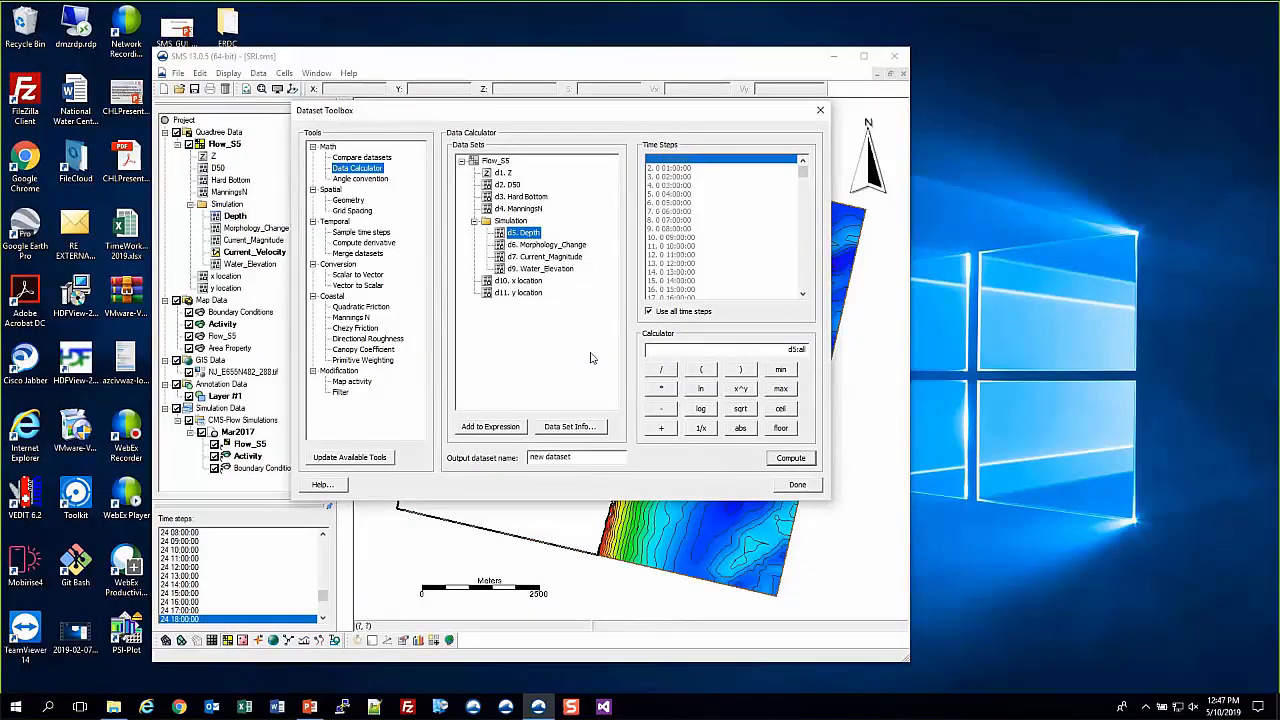
{"action": "left_click", "coordinate": [660, 408]}
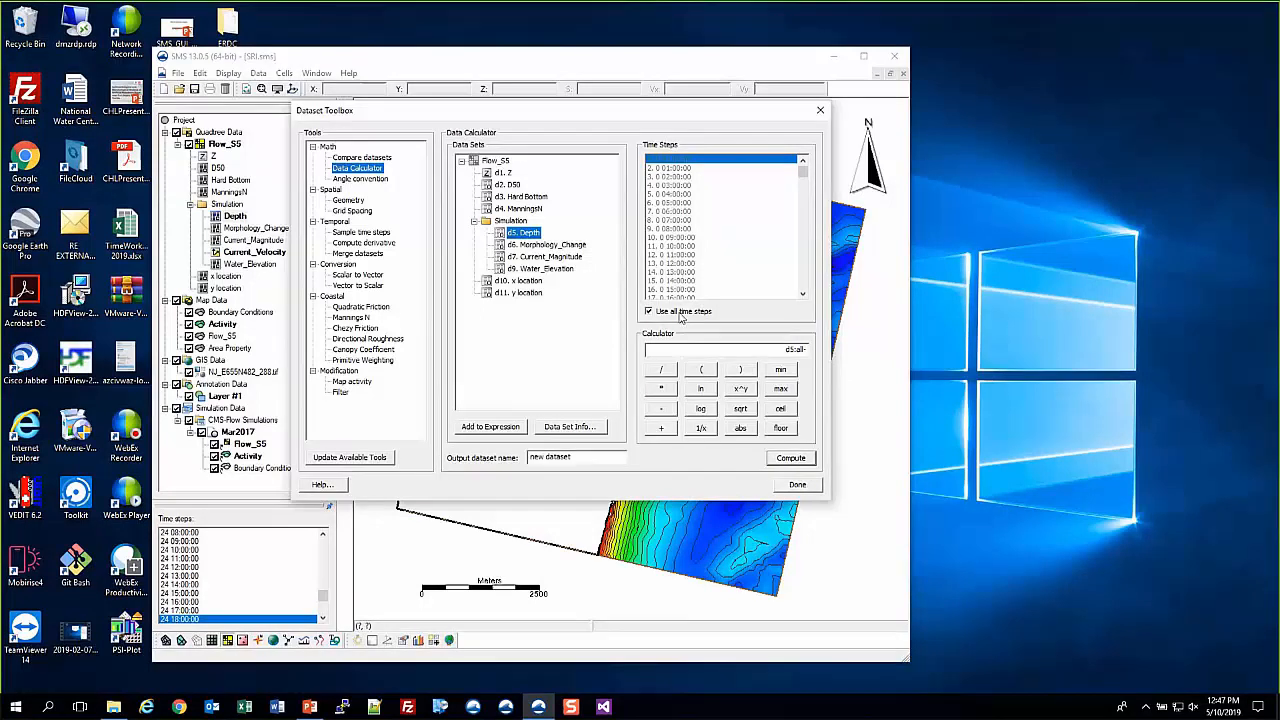
{"action": "left_click", "coordinate": [681, 316]}
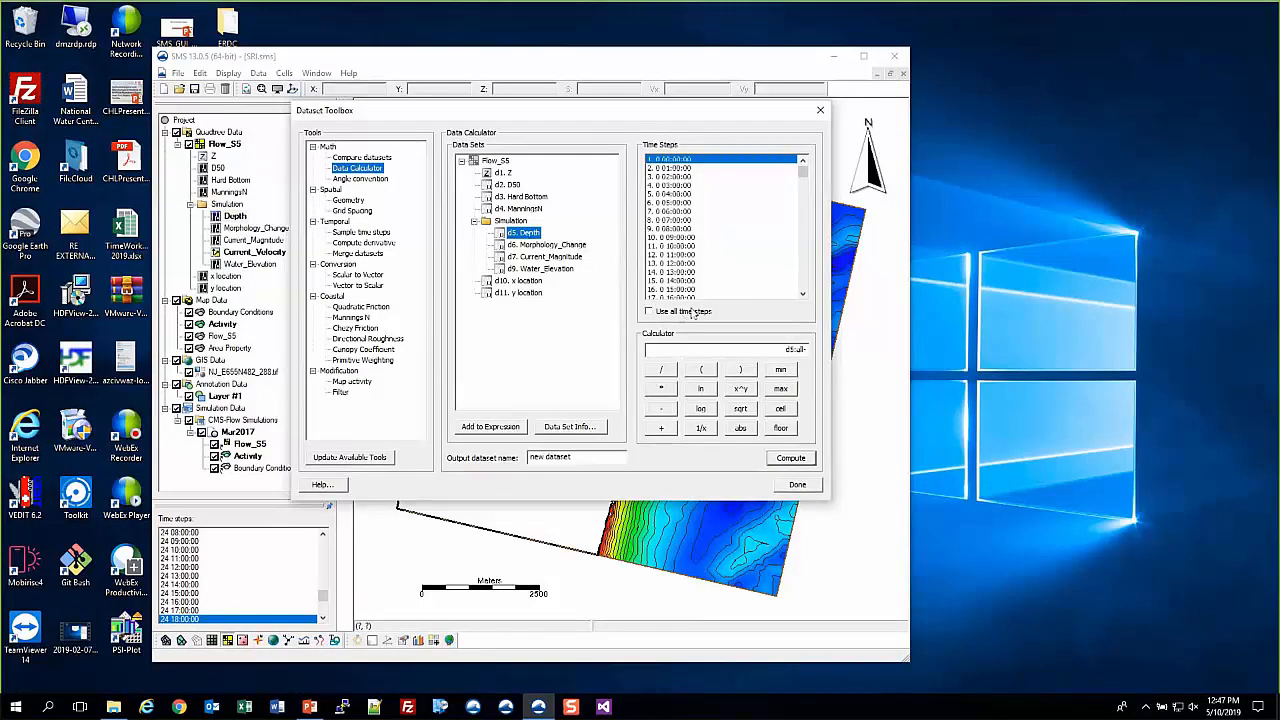
{"action": "double_click", "coordinate": [532, 234]}
{"action": "triple_click", "coordinate": [553, 455]}
{"action": "type", "text": "Morph"}
{"action": "type", "text": "Change"}
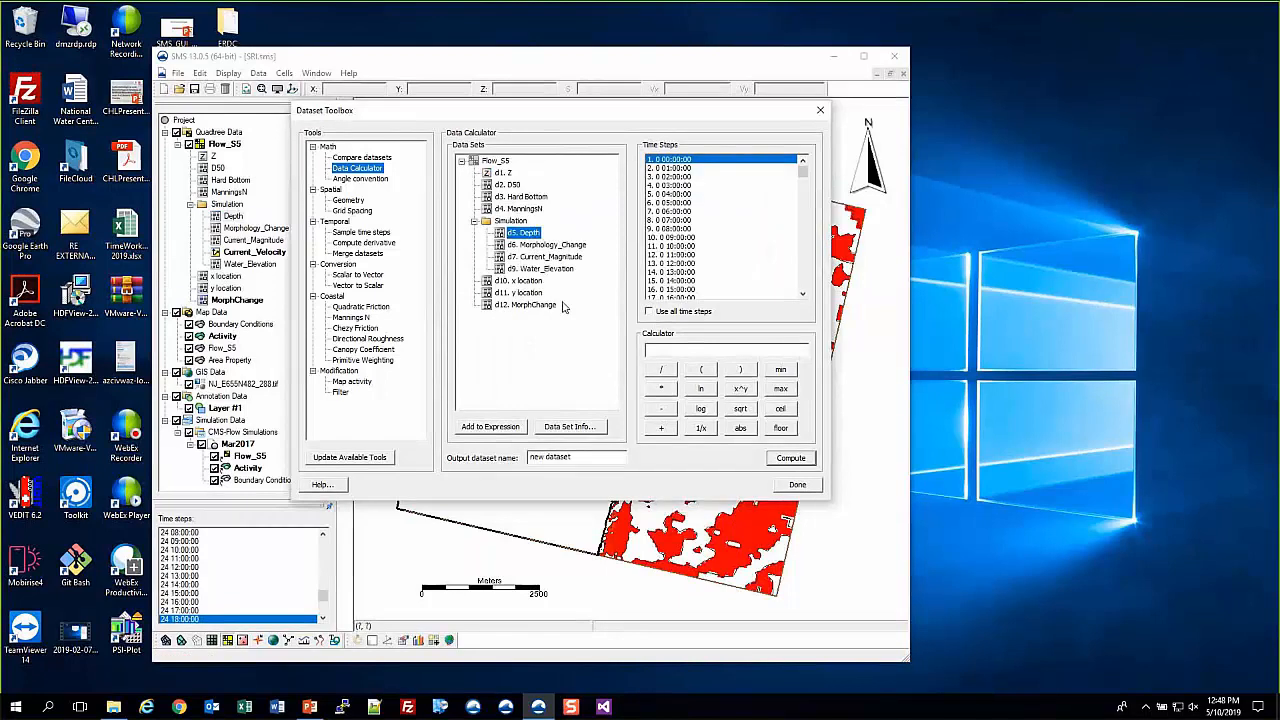
{"action": "left_click", "coordinate": [794, 484]}
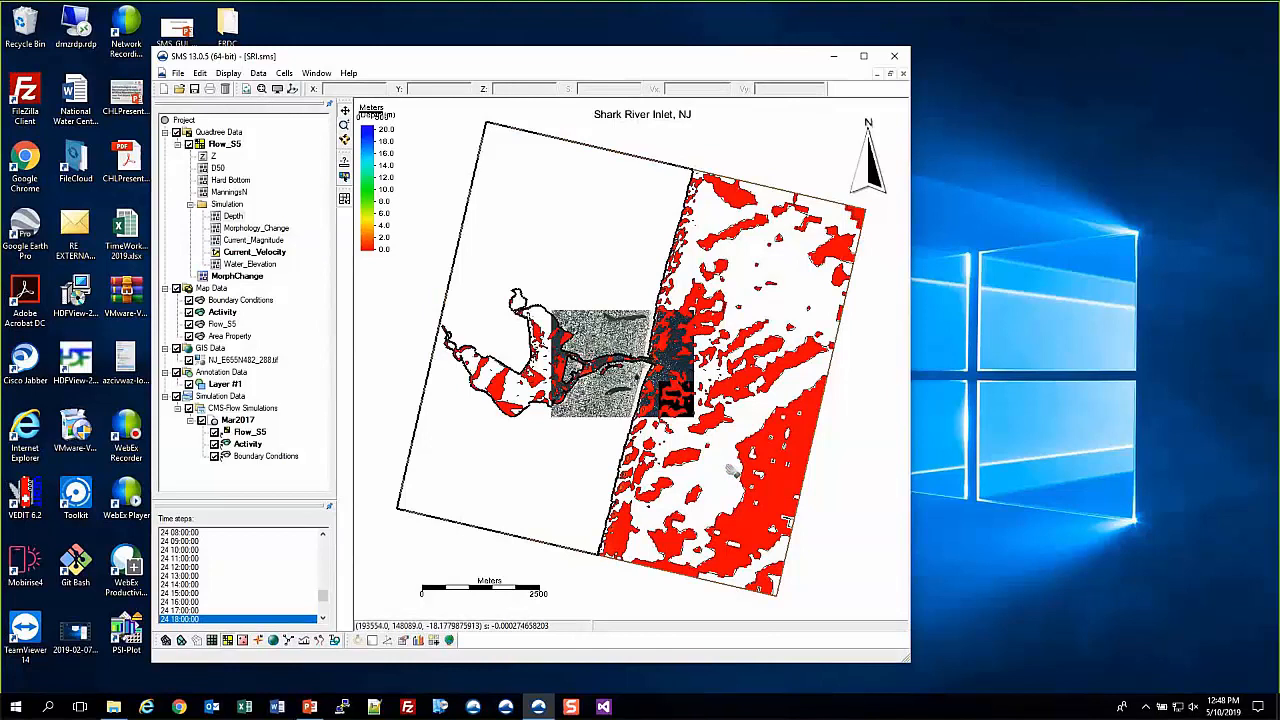
- Compare the MorphChange contours with Morphology_Change and delete the MorphChange dataset
{"action": "left_click", "coordinate": [238, 276]}
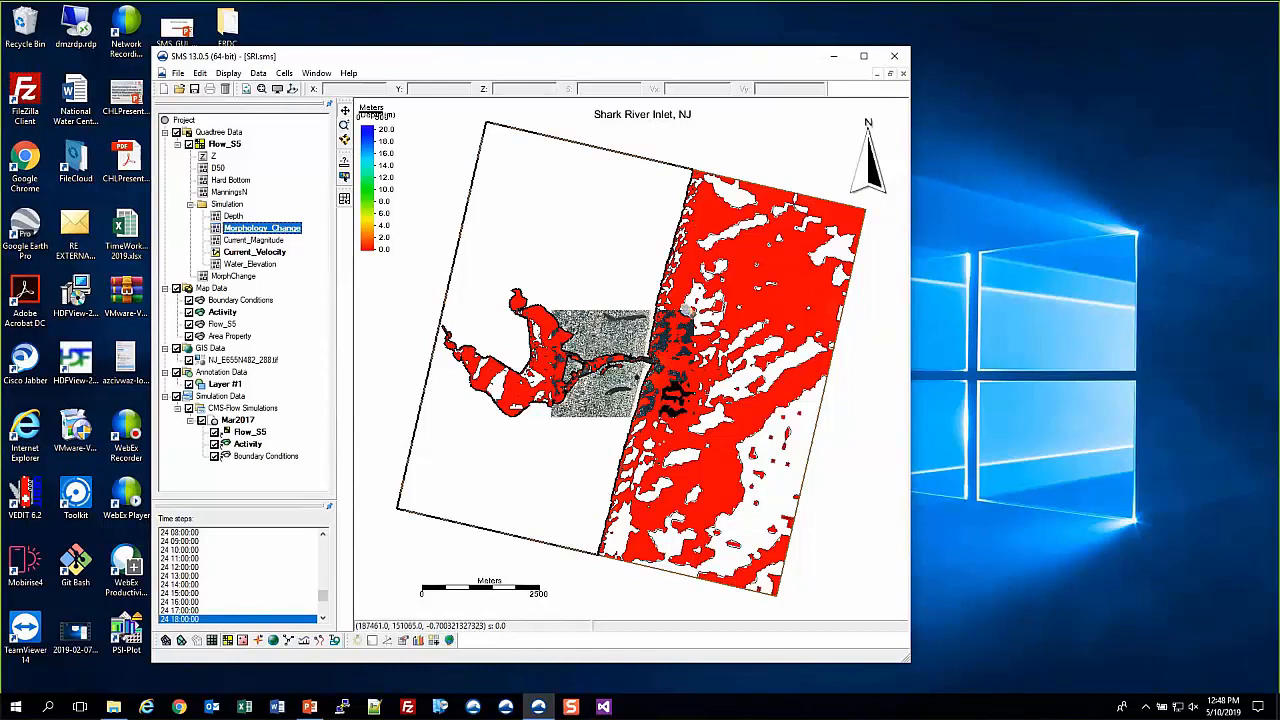
{"action": "left_click", "coordinate": [233, 276]}
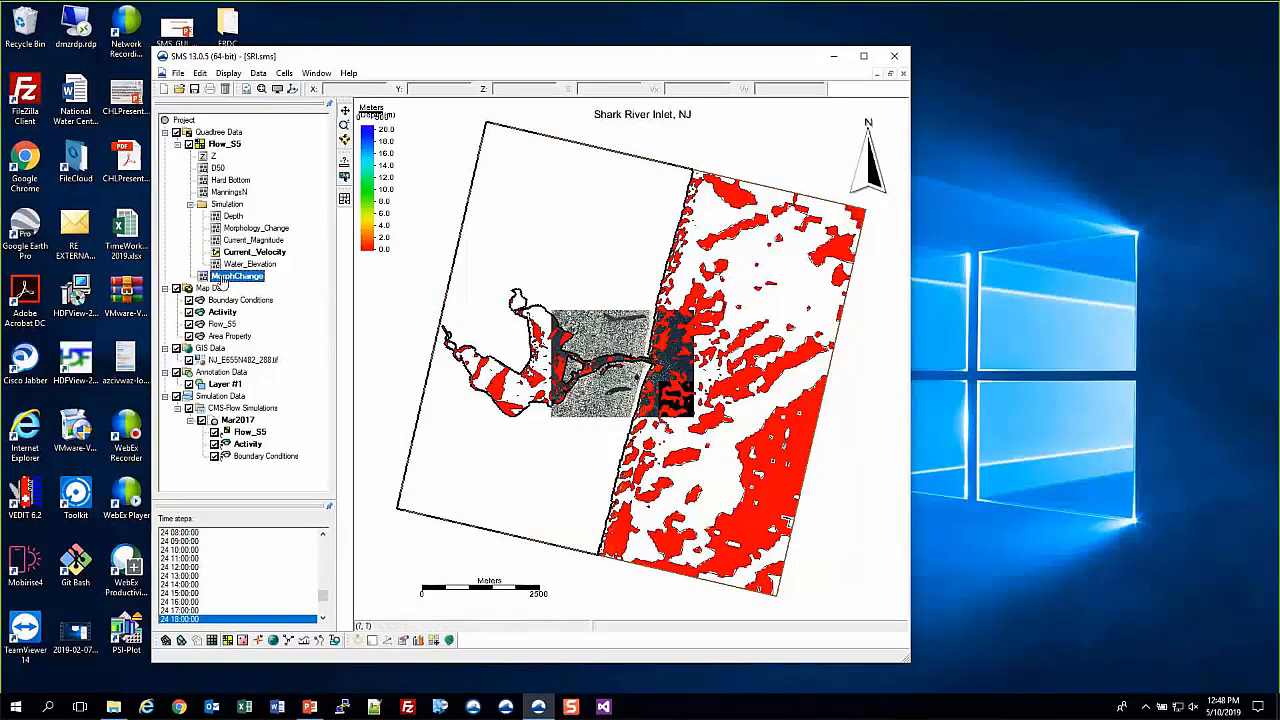
{"action": "key", "text": "Delete"}
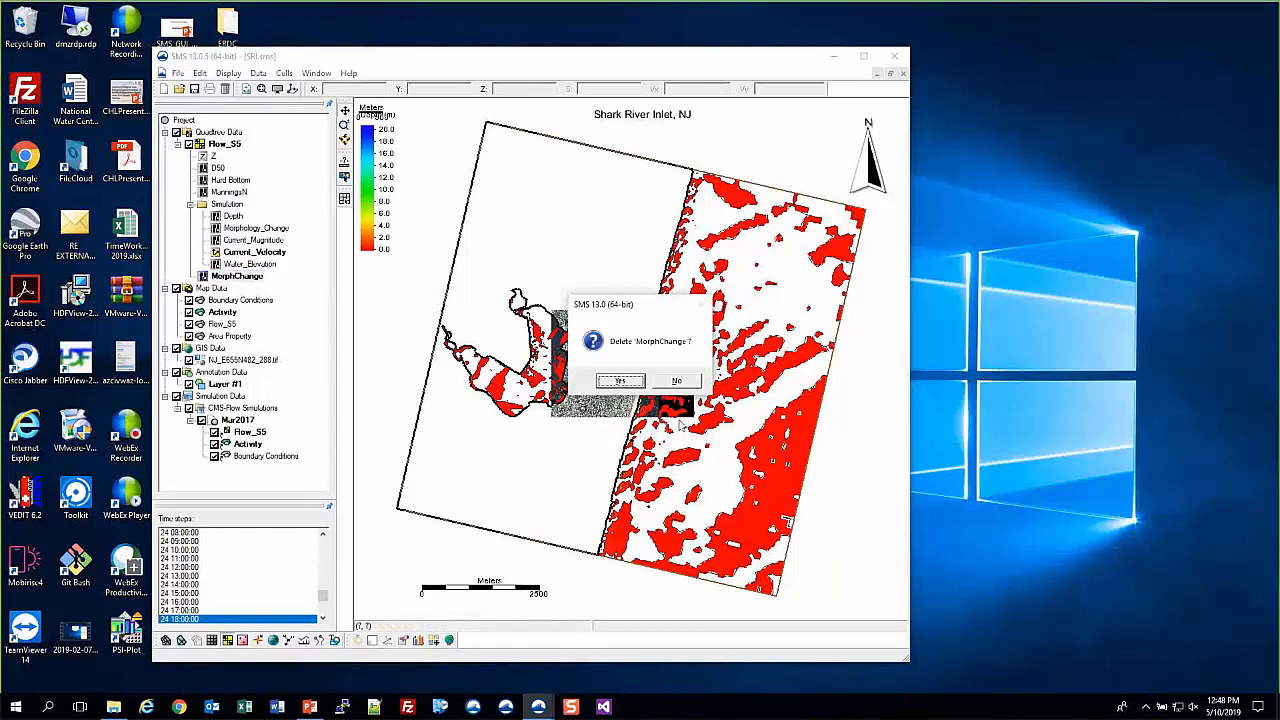
{"action": "left_click", "coordinate": [619, 383]}
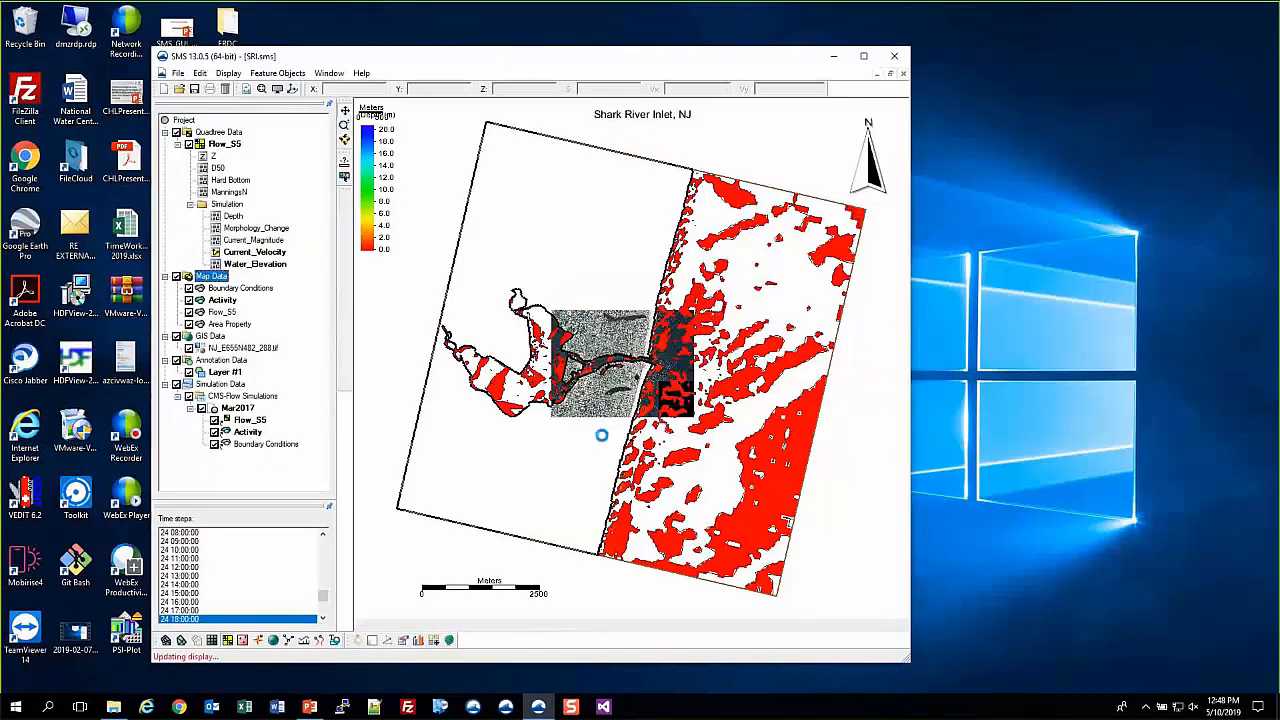
- Activate Morphology_Change and set the number of contours to 10 in the Quadtree contour display options
{"action": "left_click", "coordinate": [262, 228]}
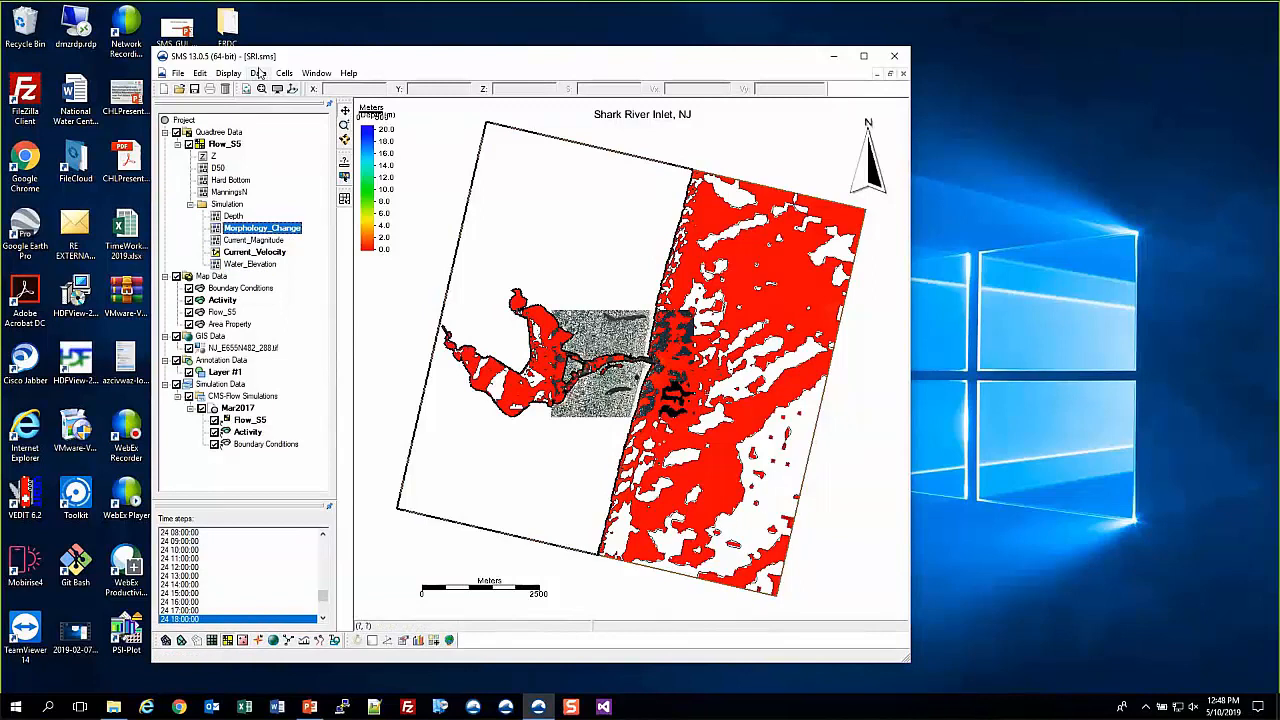
{"action": "left_click", "coordinate": [226, 74]}
{"action": "left_click", "coordinate": [245, 89]}
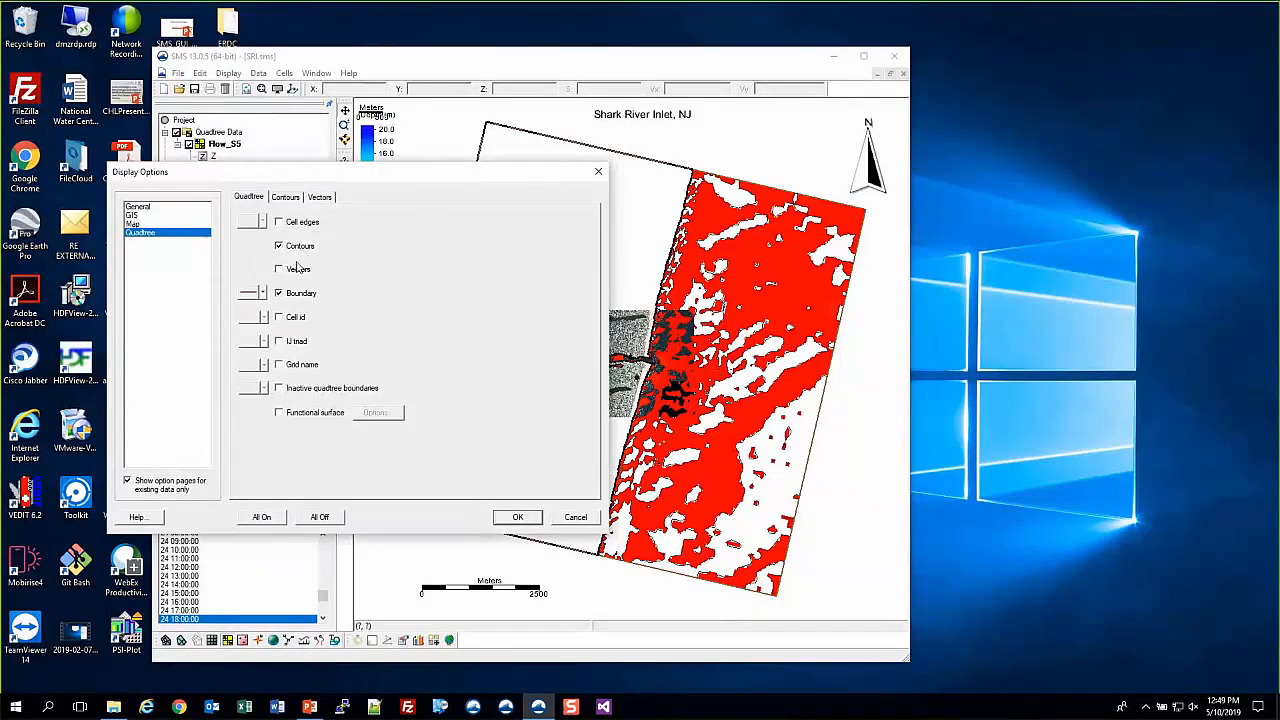
{"action": "left_click", "coordinate": [287, 198]}
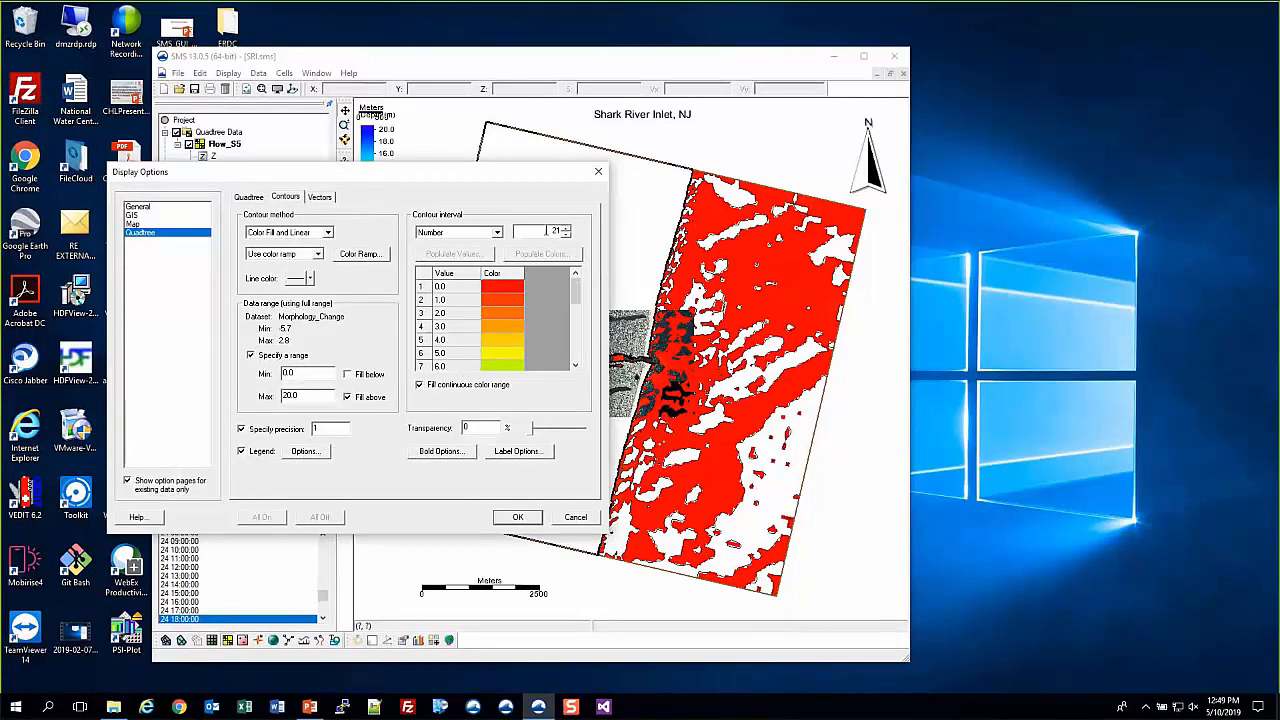
{"action": "double_click", "coordinate": [556, 231]}
{"action": "type", "text": "10"}
{"action": "left_click", "coordinate": [453, 280]}
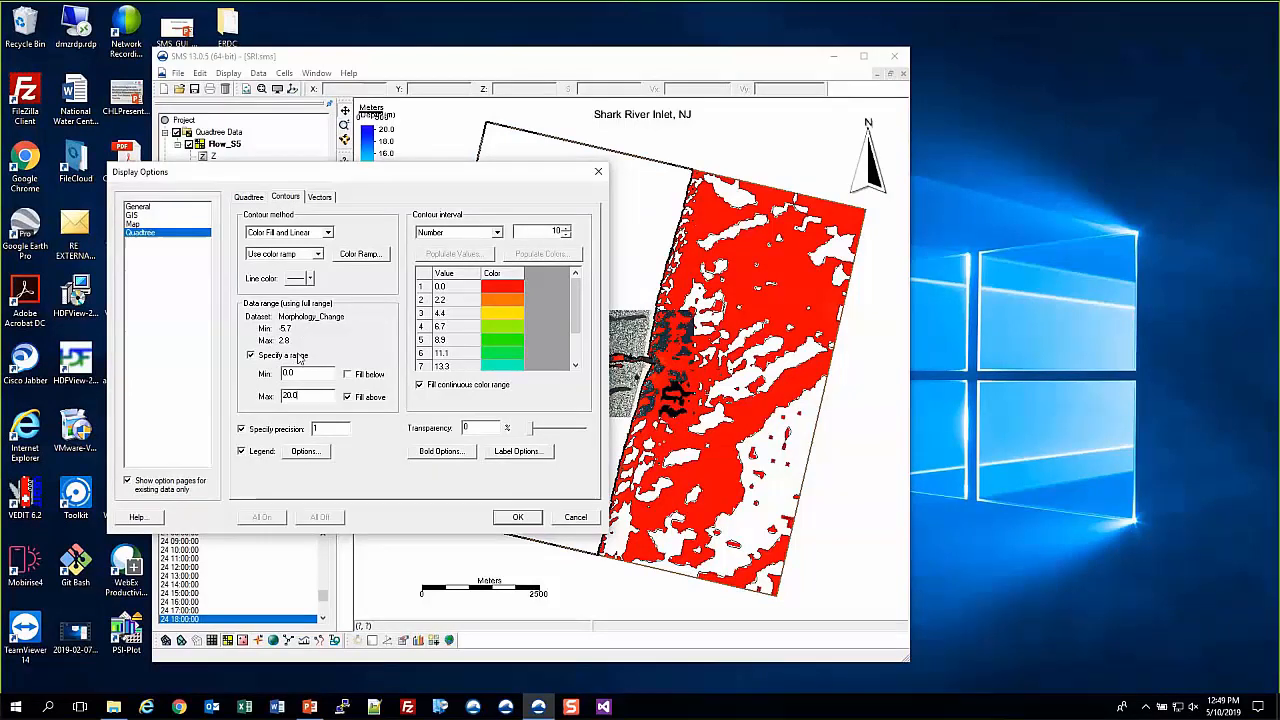
- Specify a contour data range from -5.0 to 5.0 and raise the number of contours to 11
{"action": "left_click", "coordinate": [291, 358]}
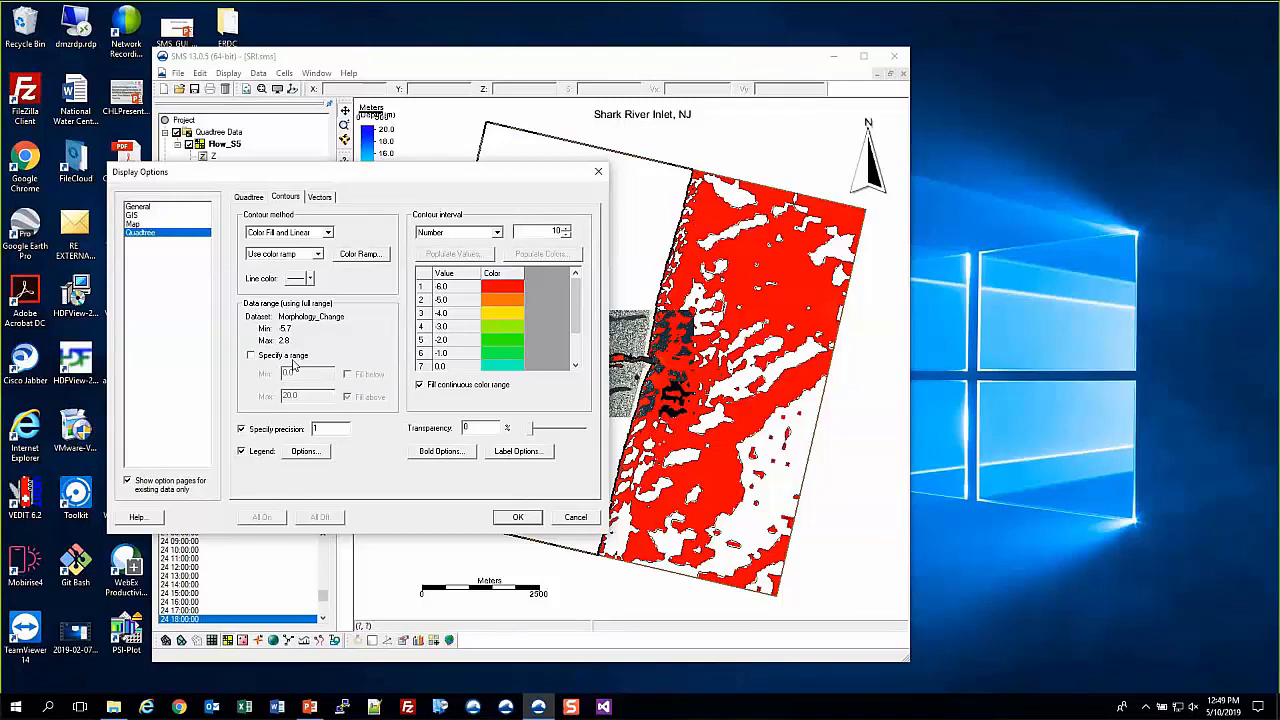
{"action": "left_click", "coordinate": [292, 359]}
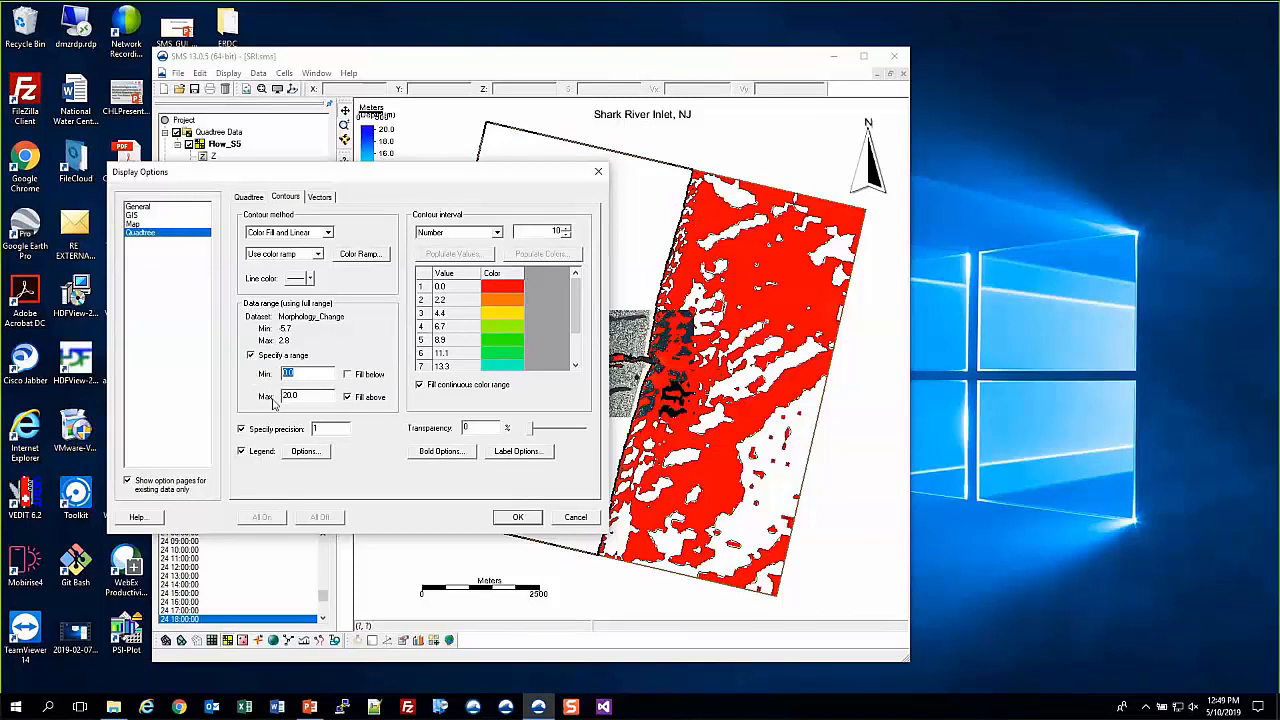
{"action": "type", "text": "-5"}
{"action": "key", "text": "Tab"}
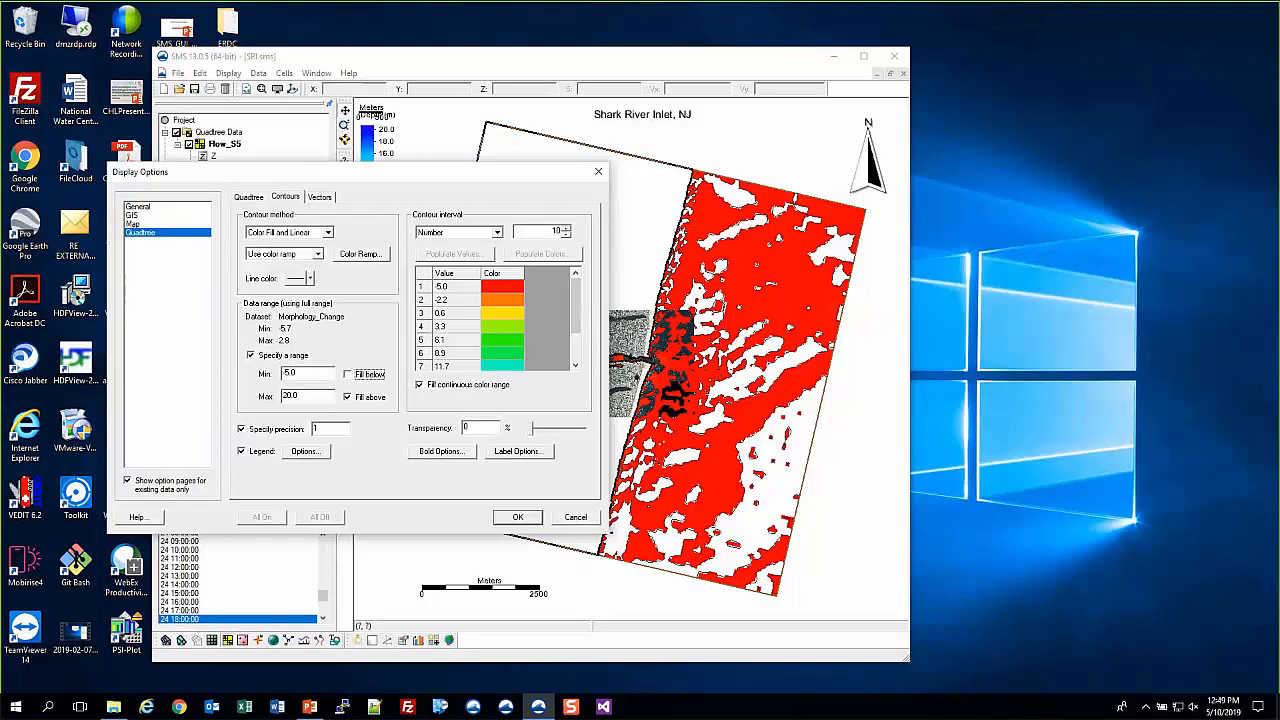
{"action": "key", "text": "Tab"}
{"action": "type", "text": "5"}
{"action": "left_click", "coordinate": [319, 373]}
{"action": "left_click", "coordinate": [566, 229]}
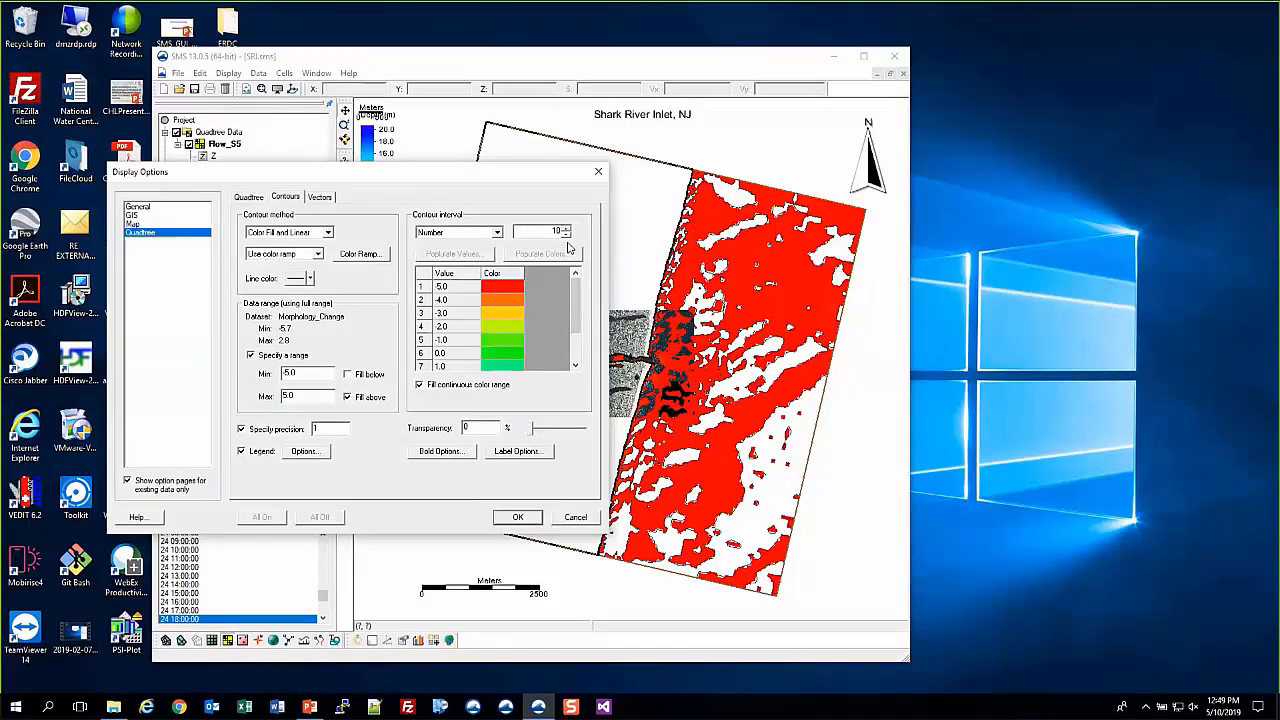
{"action": "left_click", "coordinate": [567, 228]}
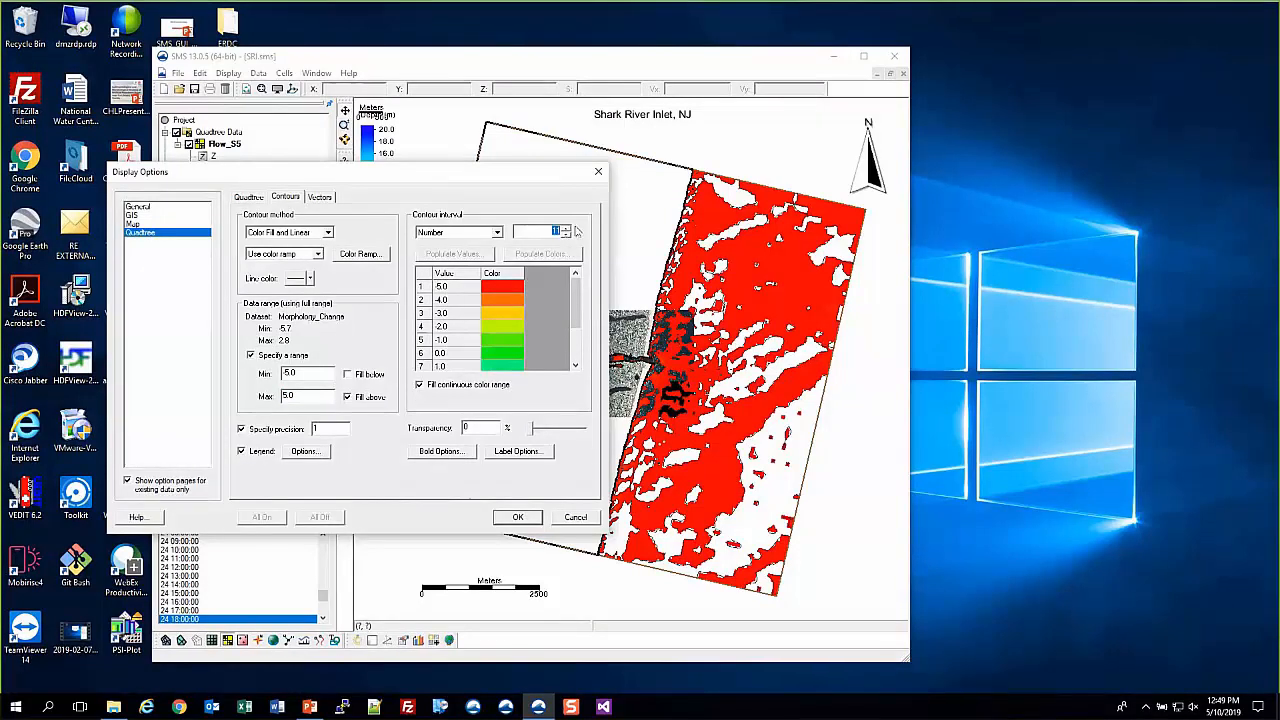
- Switch the contour color ramp to user defined and create a new palette based on the Magnitude Difference ramp
{"action": "left_click", "coordinate": [363, 255]}
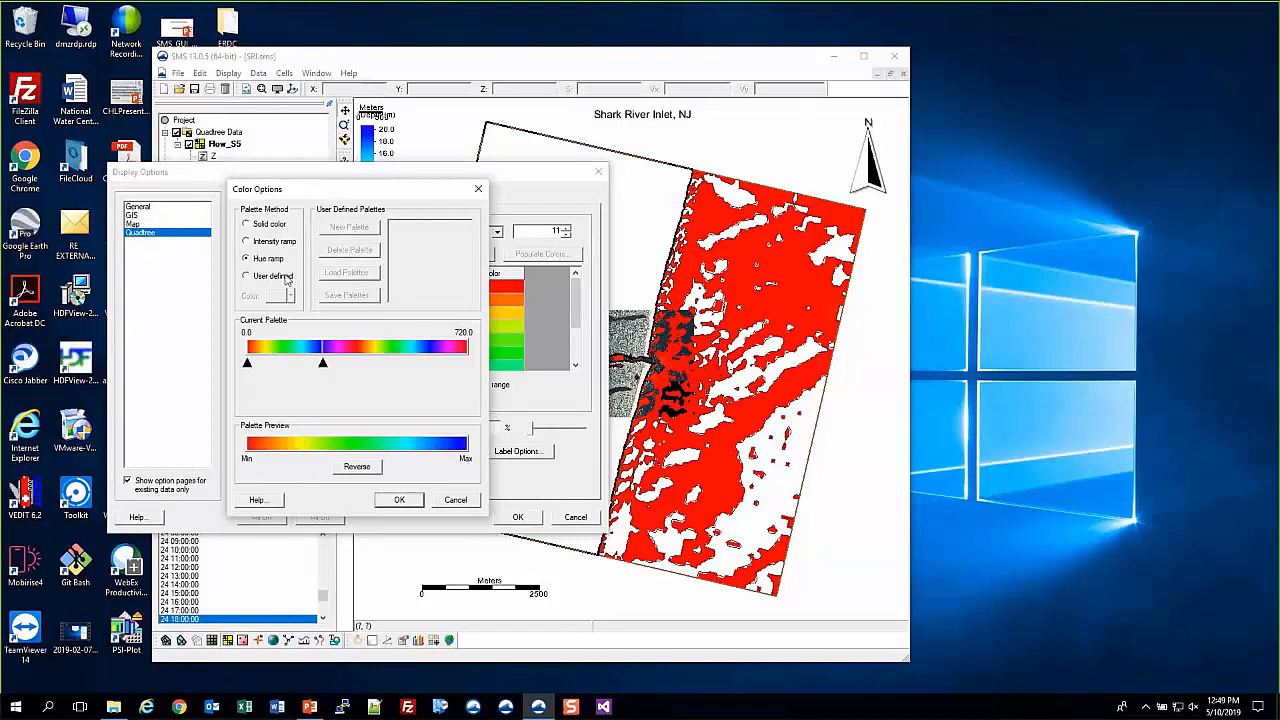
{"action": "left_click", "coordinate": [272, 276]}
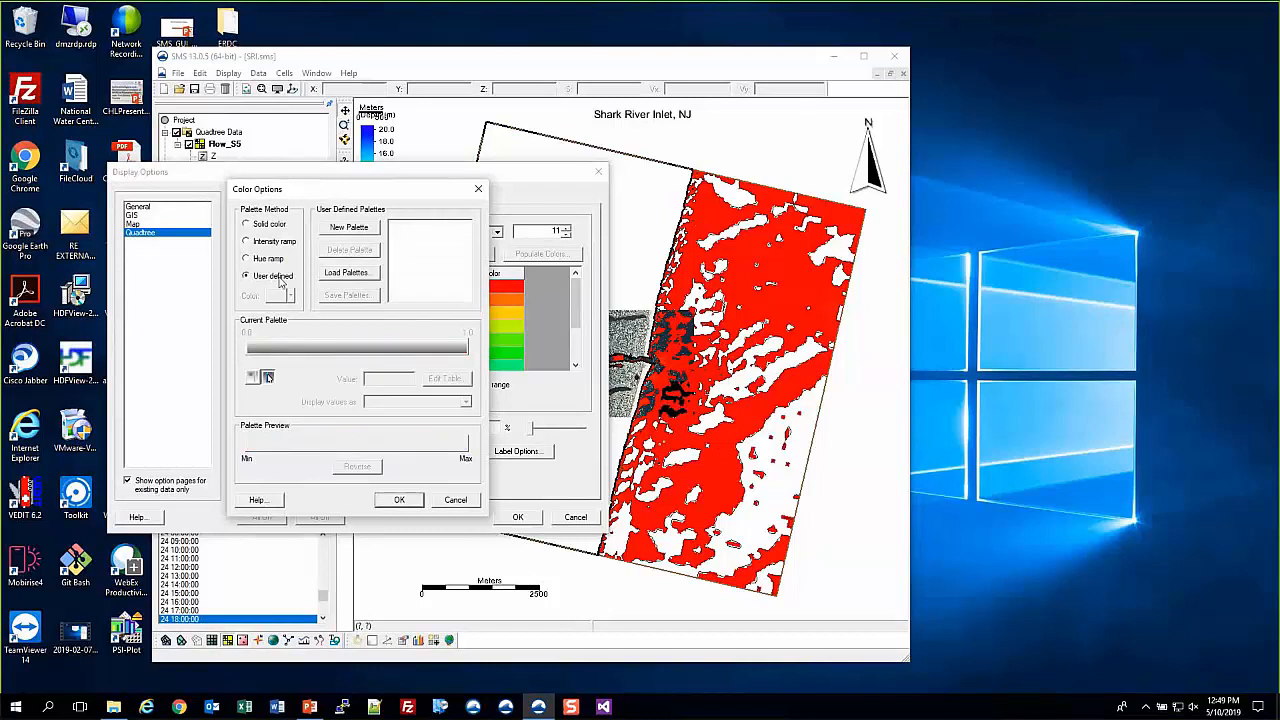
{"action": "left_click", "coordinate": [348, 228]}
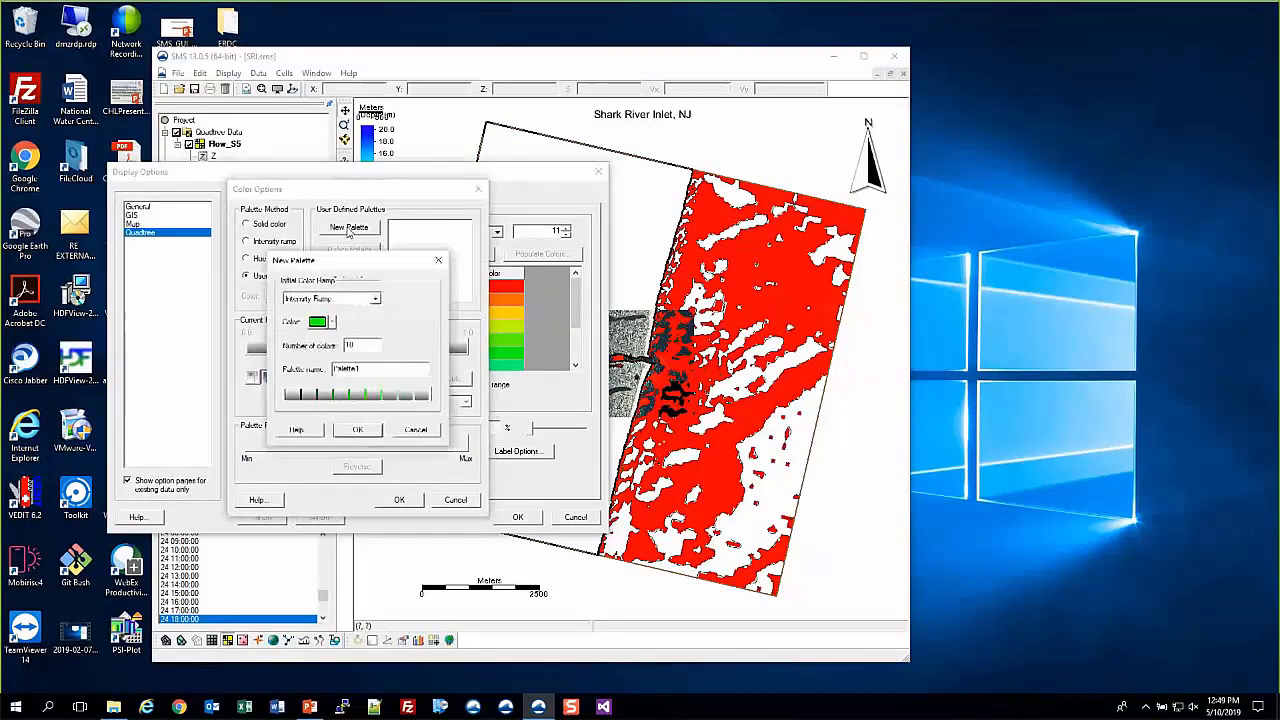
{"action": "left_click", "coordinate": [367, 300]}
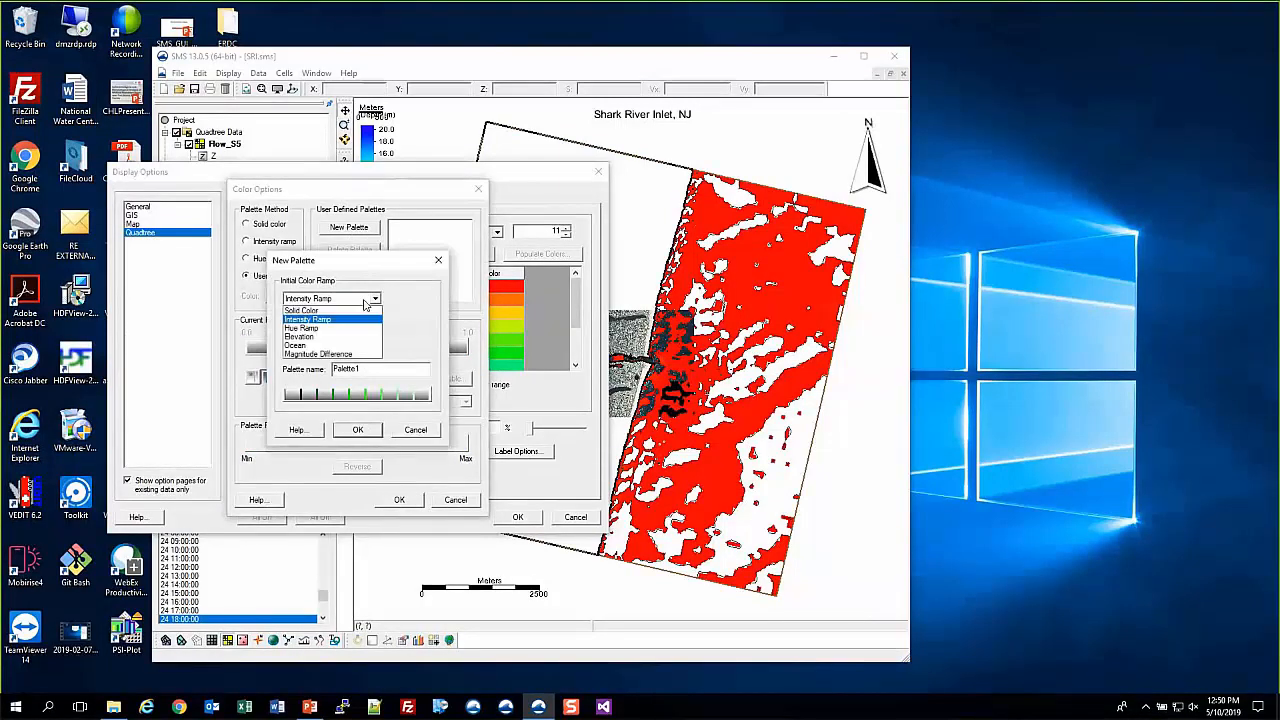
{"action": "left_click", "coordinate": [362, 355]}
{"action": "left_click", "coordinate": [367, 429]}
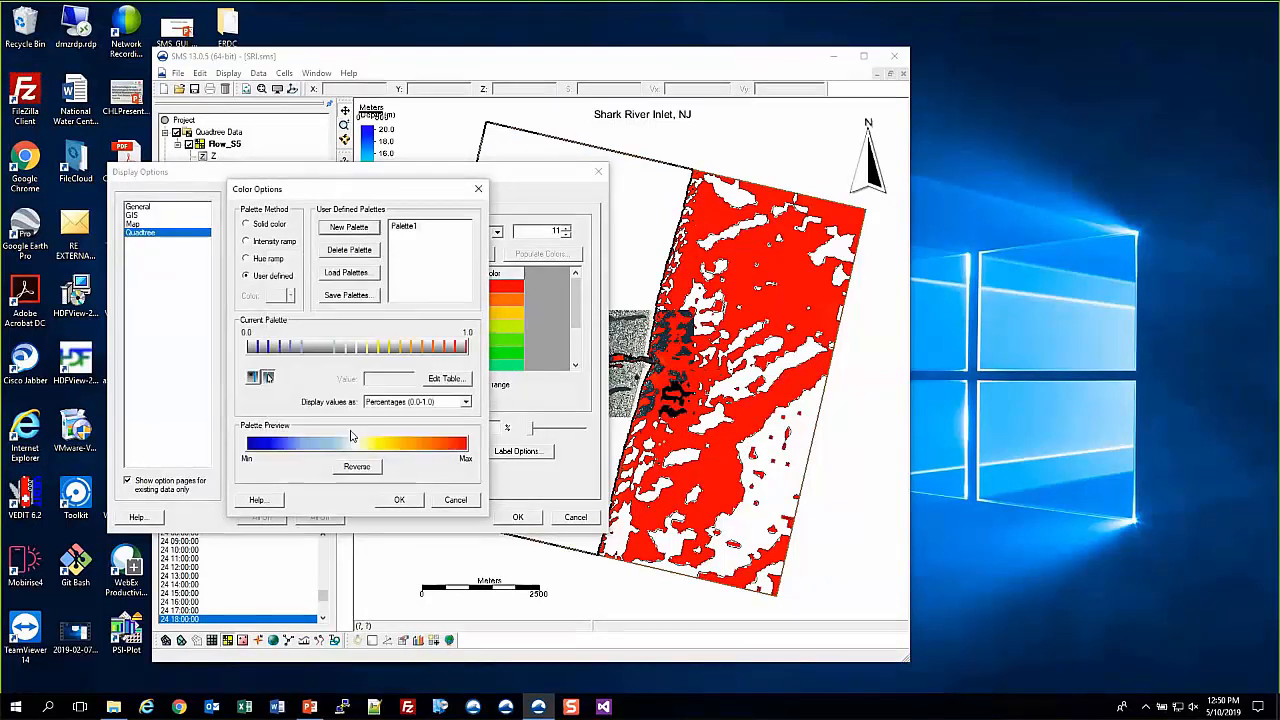
- Accept the user-defined palette, review the resulting contour value colors, and apply the display options to Morphology_Change
{"action": "left_click", "coordinate": [399, 499]}
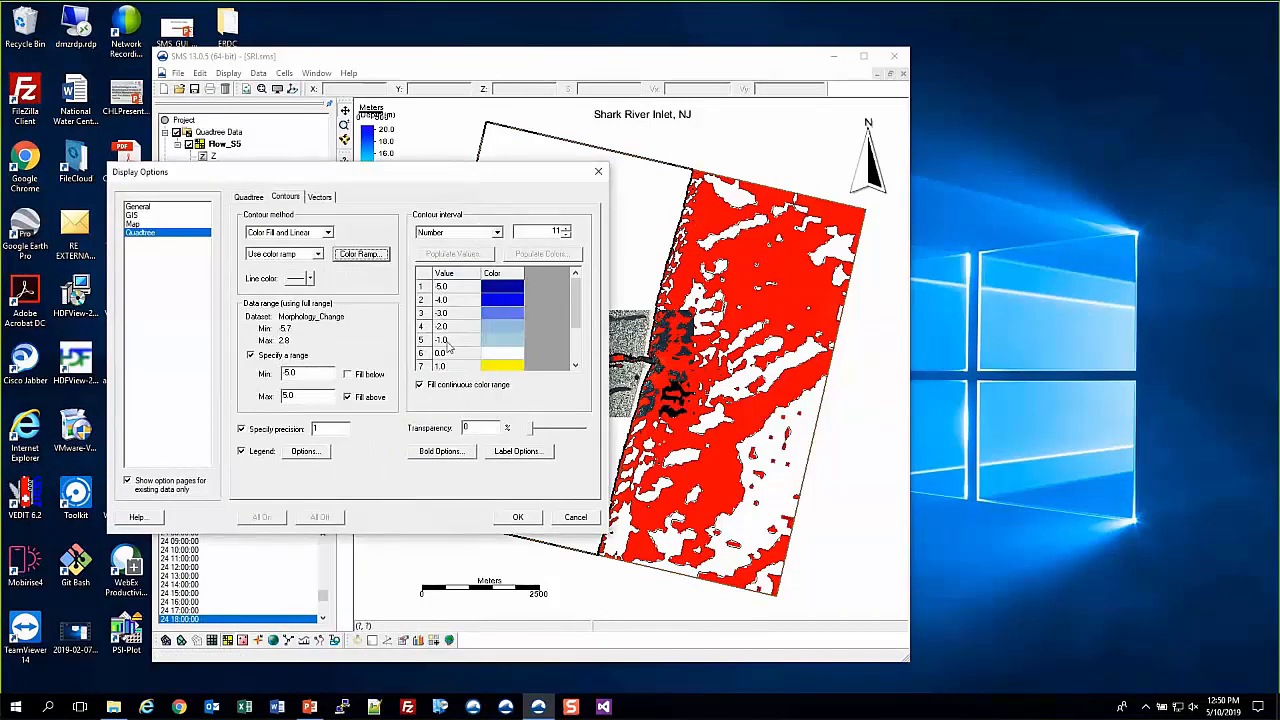
{"action": "left_click_drag", "start_coordinate": [577, 296], "coordinate": [578, 310]}
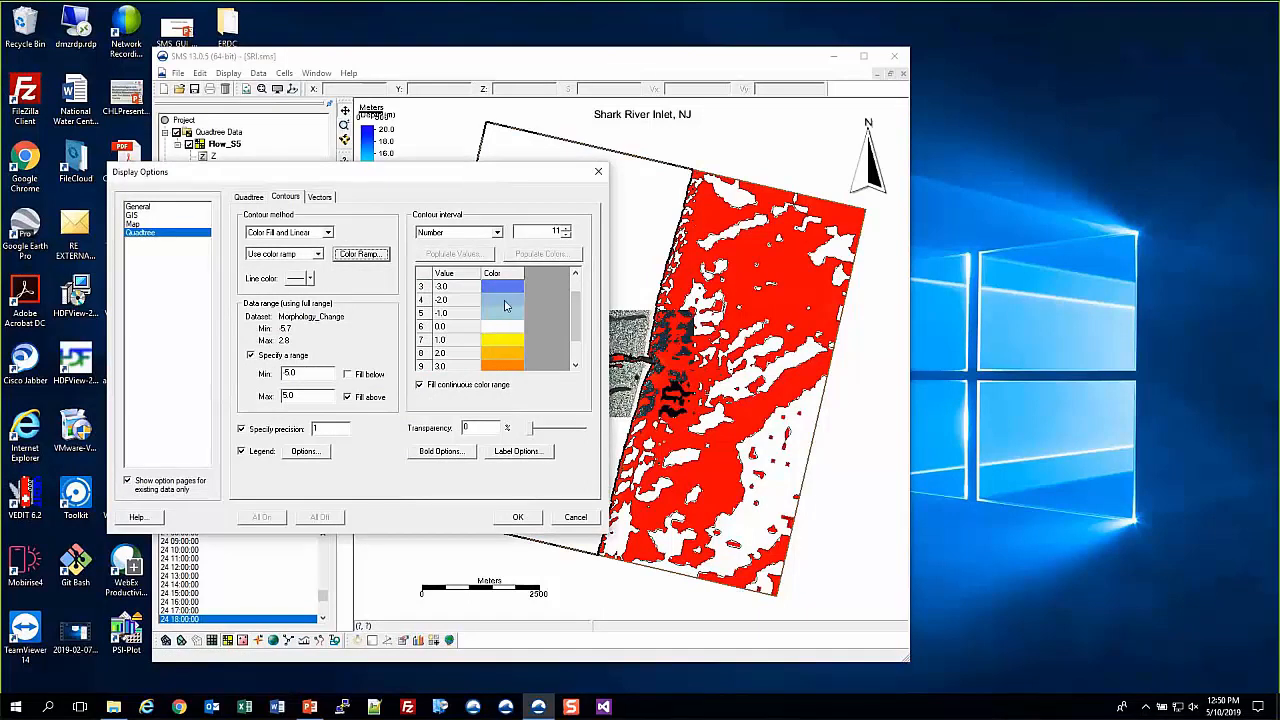
{"action": "left_click", "coordinate": [518, 517]}
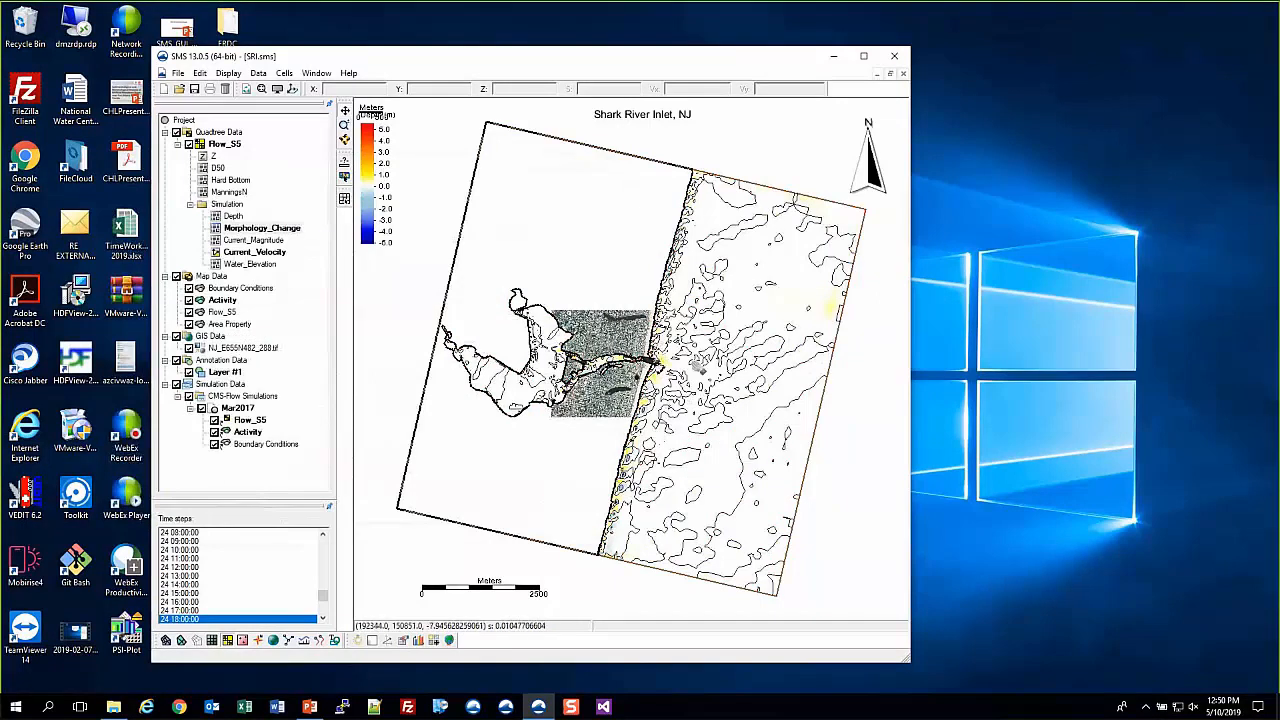
- Change the Quadtree contour method to Color Fill and inspect the morphology change around the inlet jetties
{"action": "left_click", "coordinate": [279, 91]}
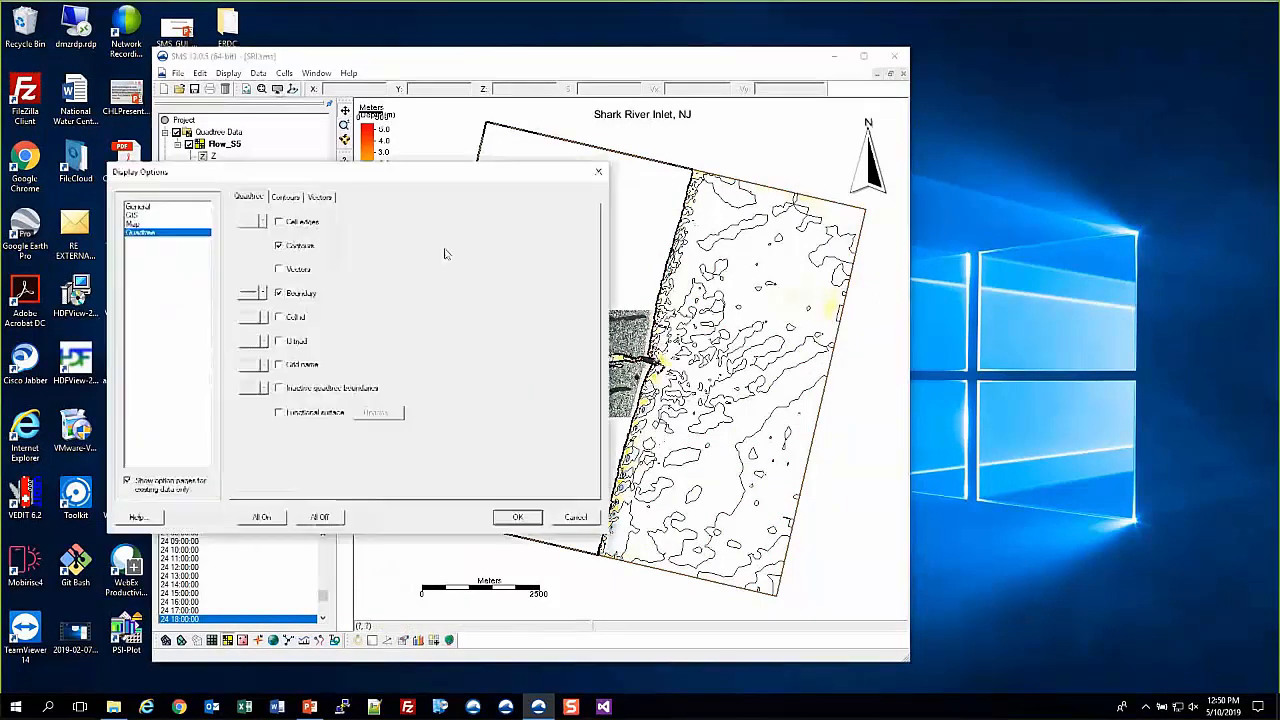
{"action": "left_click", "coordinate": [285, 197]}
{"action": "left_click", "coordinate": [293, 231]}
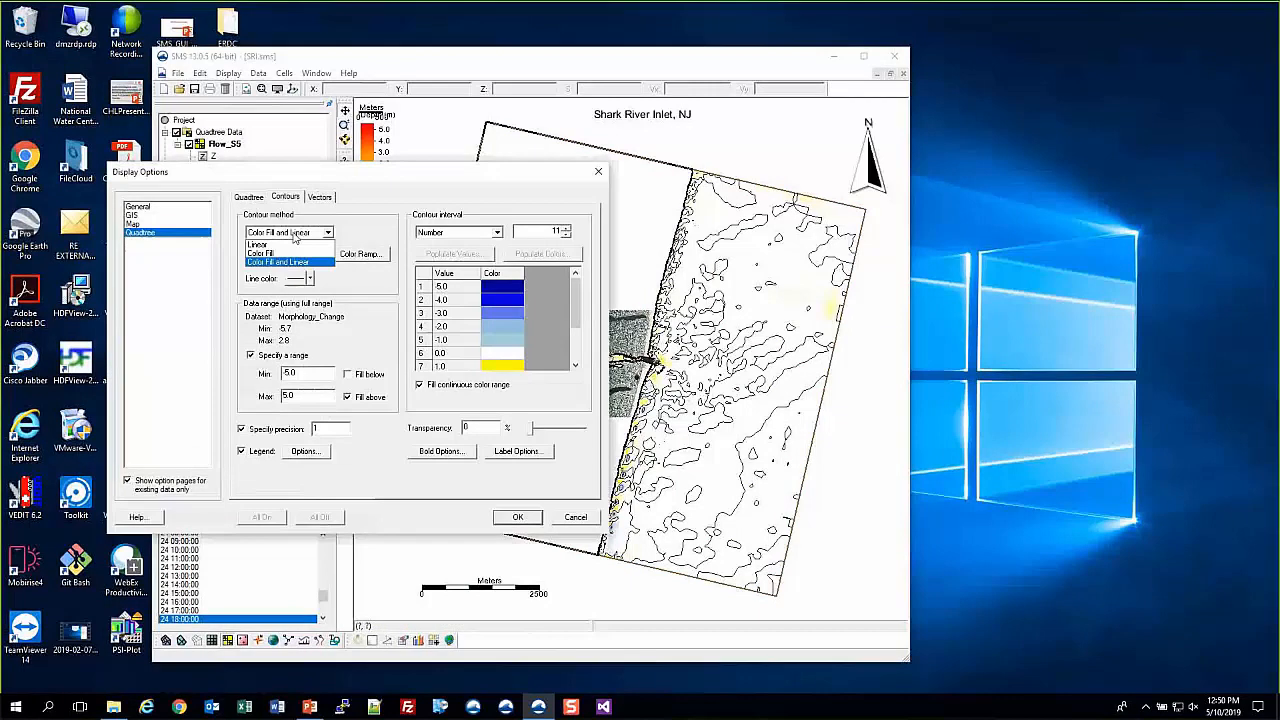
{"action": "left_click", "coordinate": [295, 256]}
{"action": "left_click", "coordinate": [518, 517]}
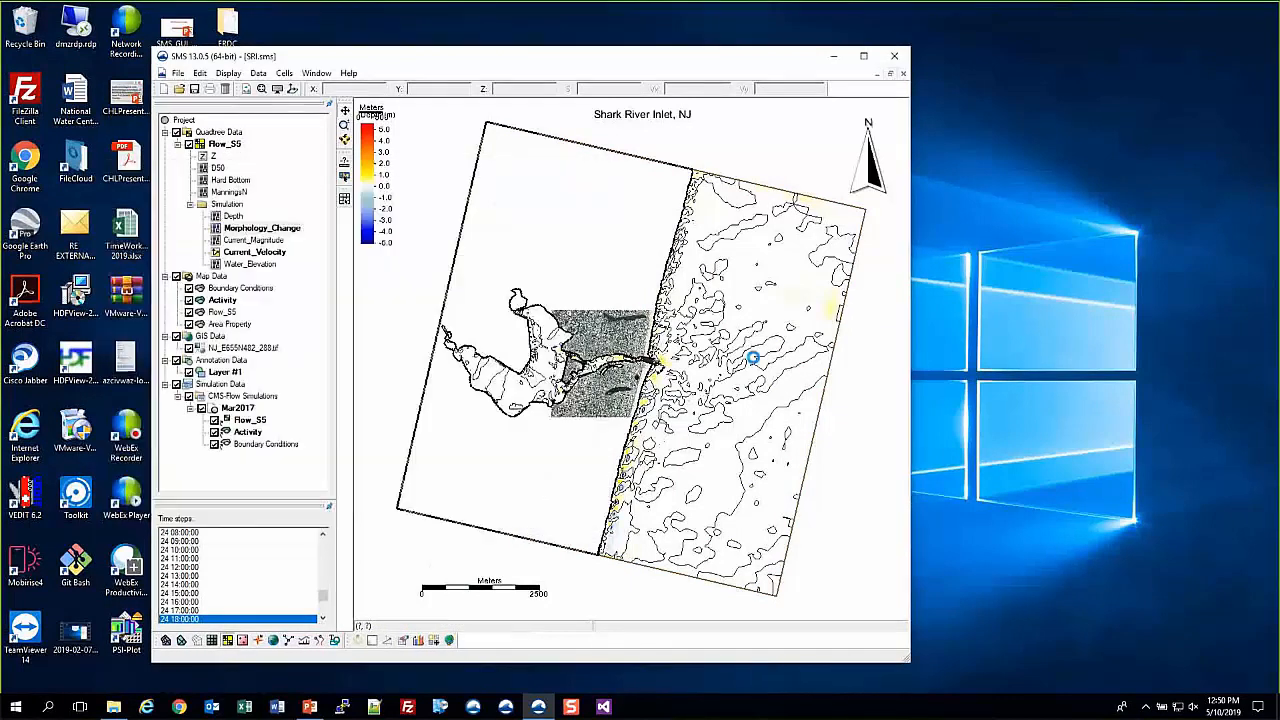
{"action": "scroll", "coordinate": [647, 365], "scroll_direction": "up", "scroll_amount": 2}
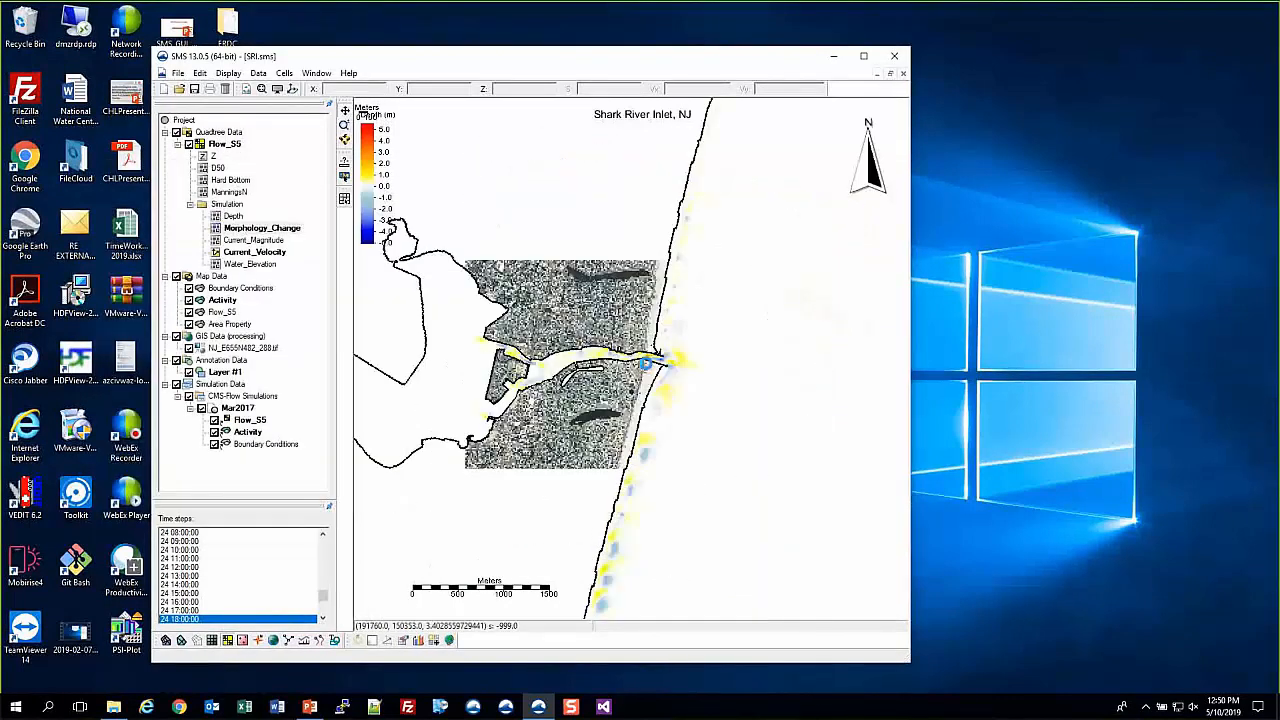
{"action": "scroll", "coordinate": [647, 365], "scroll_direction": "up", "scroll_amount": 3}
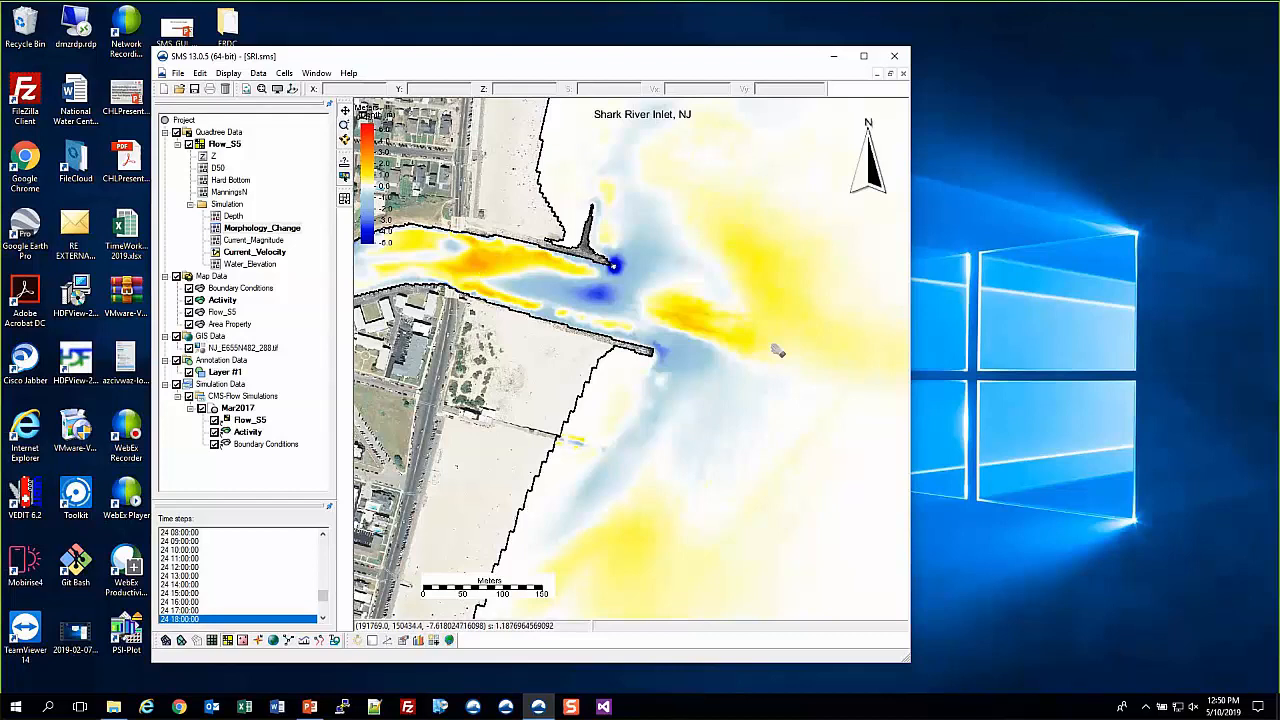
{"action": "scroll", "coordinate": [724, 394], "scroll_direction": "down", "scroll_amount": 1}
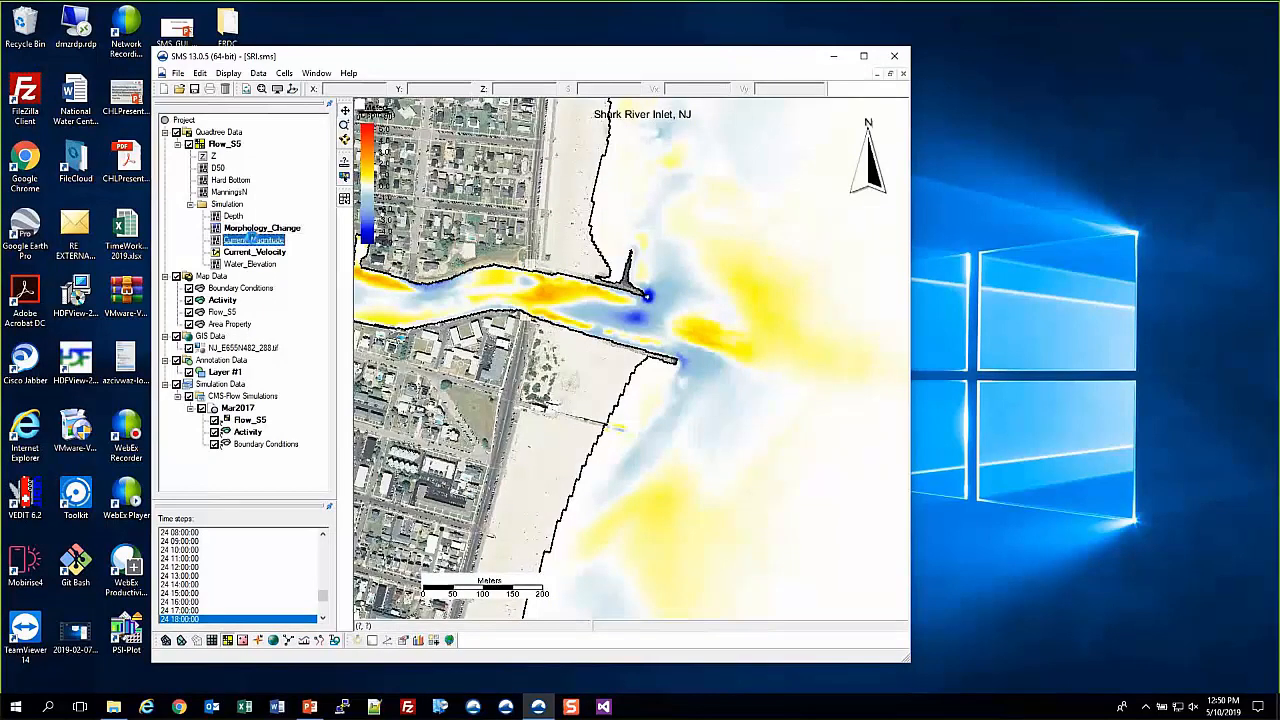
- Activate the Current_Magnitude dataset and switch its contour color ramp to a reversed hue ramp
{"action": "scroll", "coordinate": [478, 272], "scroll_direction": "up", "scroll_amount": 1}
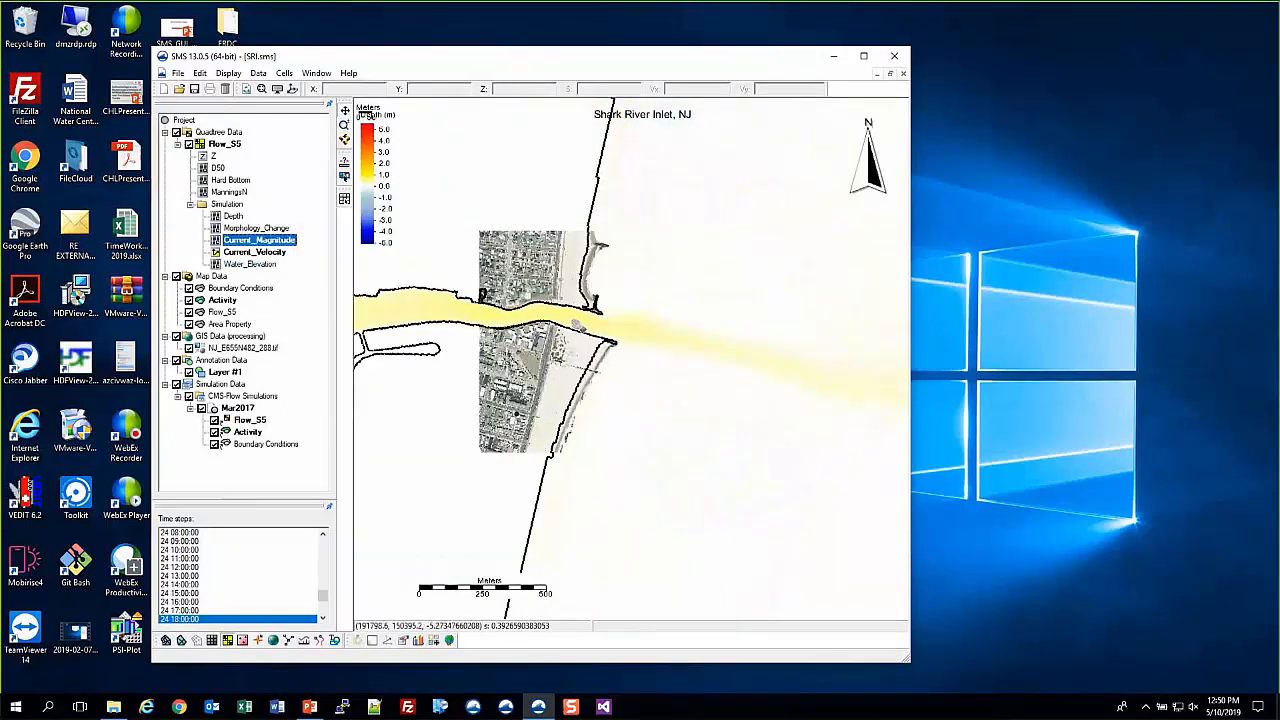
{"action": "scroll", "coordinate": [602, 327], "scroll_direction": "down", "scroll_amount": 2}
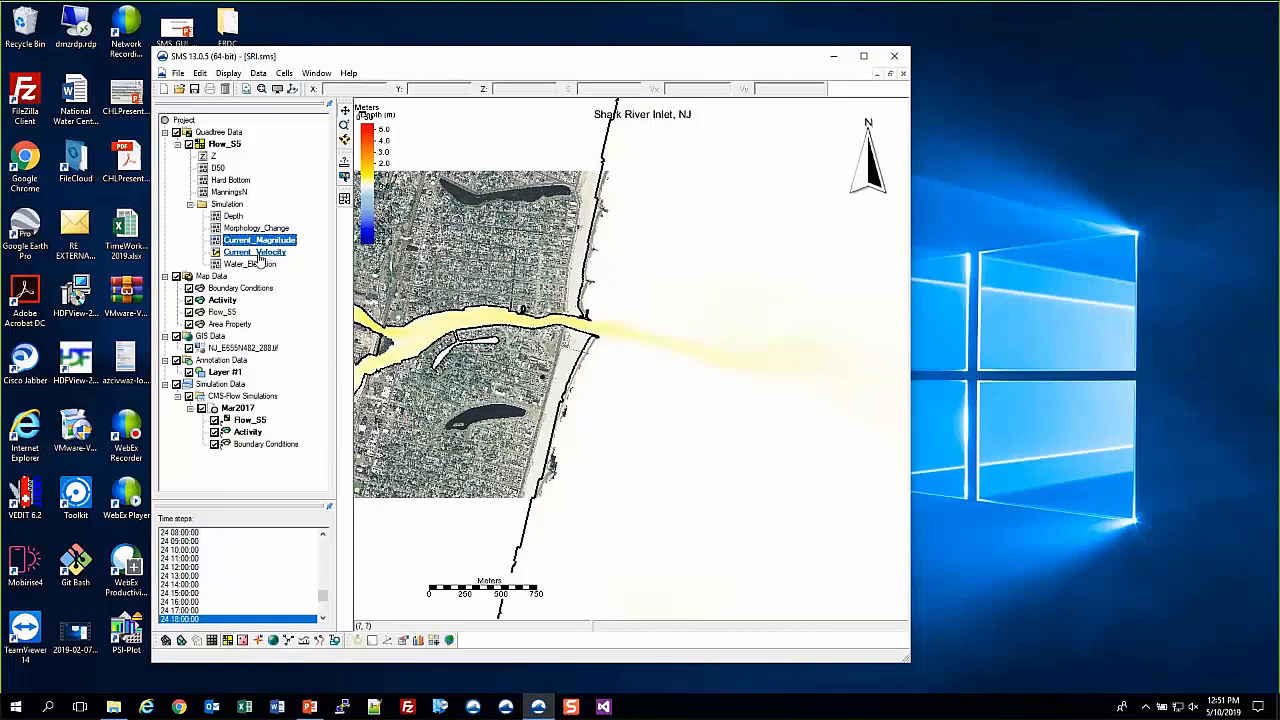
{"action": "left_click", "coordinate": [276, 88]}
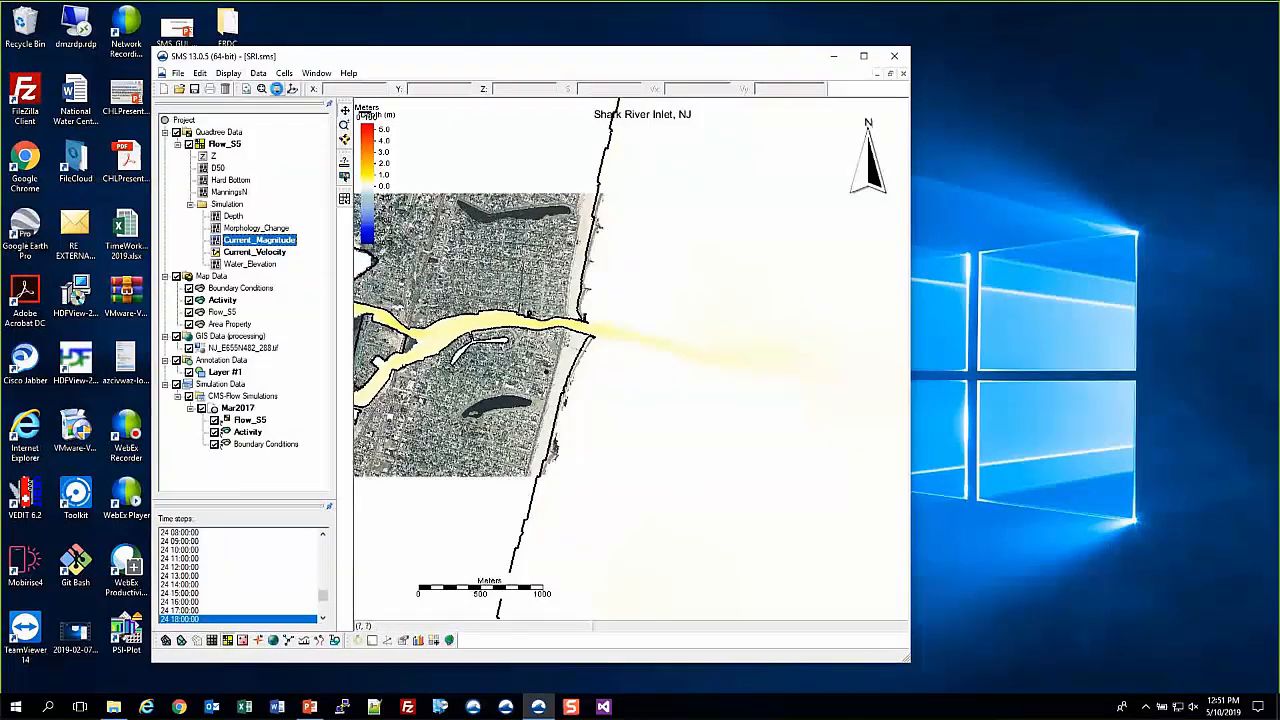
{"action": "left_click", "coordinate": [292, 88]}
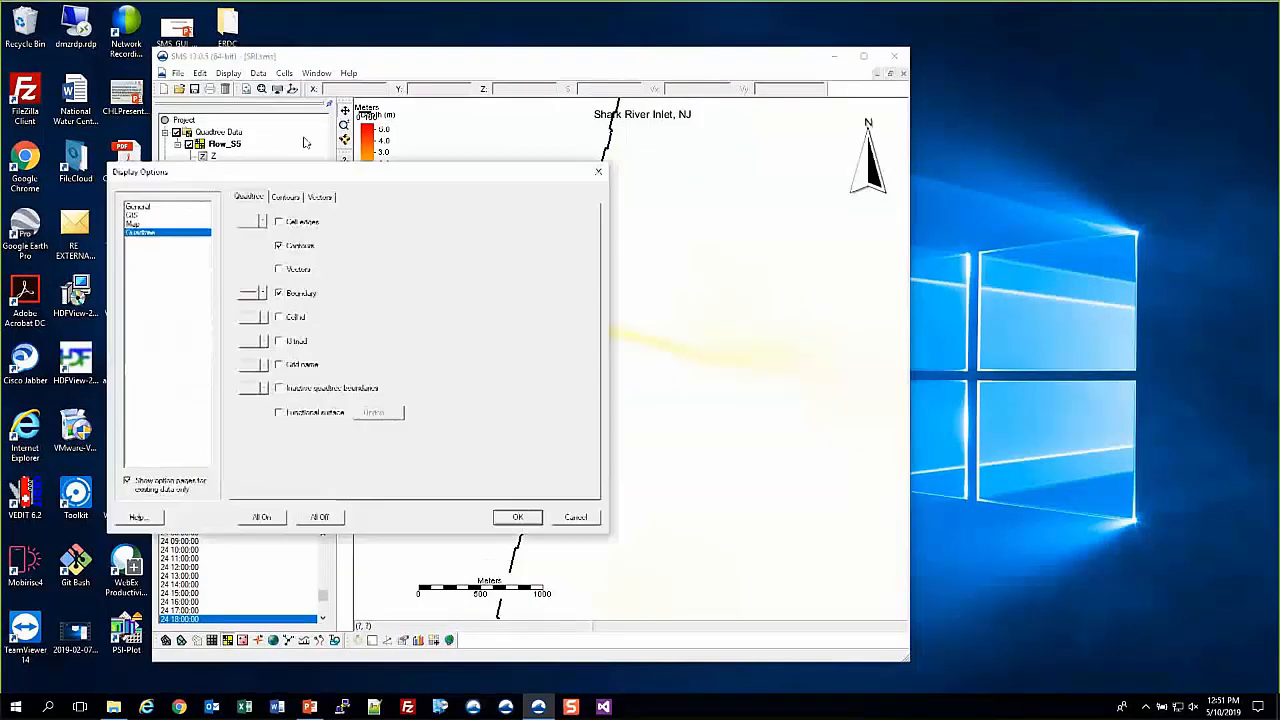
{"action": "left_click", "coordinate": [287, 198]}
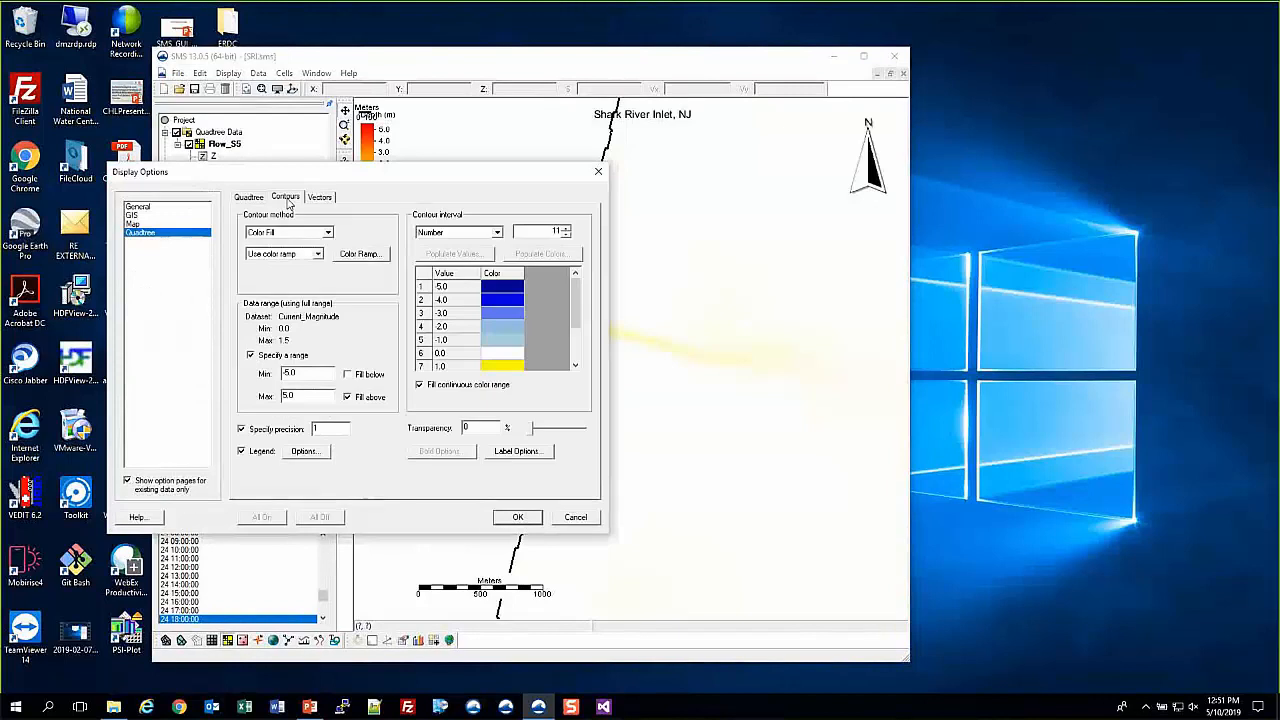
{"action": "left_click", "coordinate": [362, 256]}
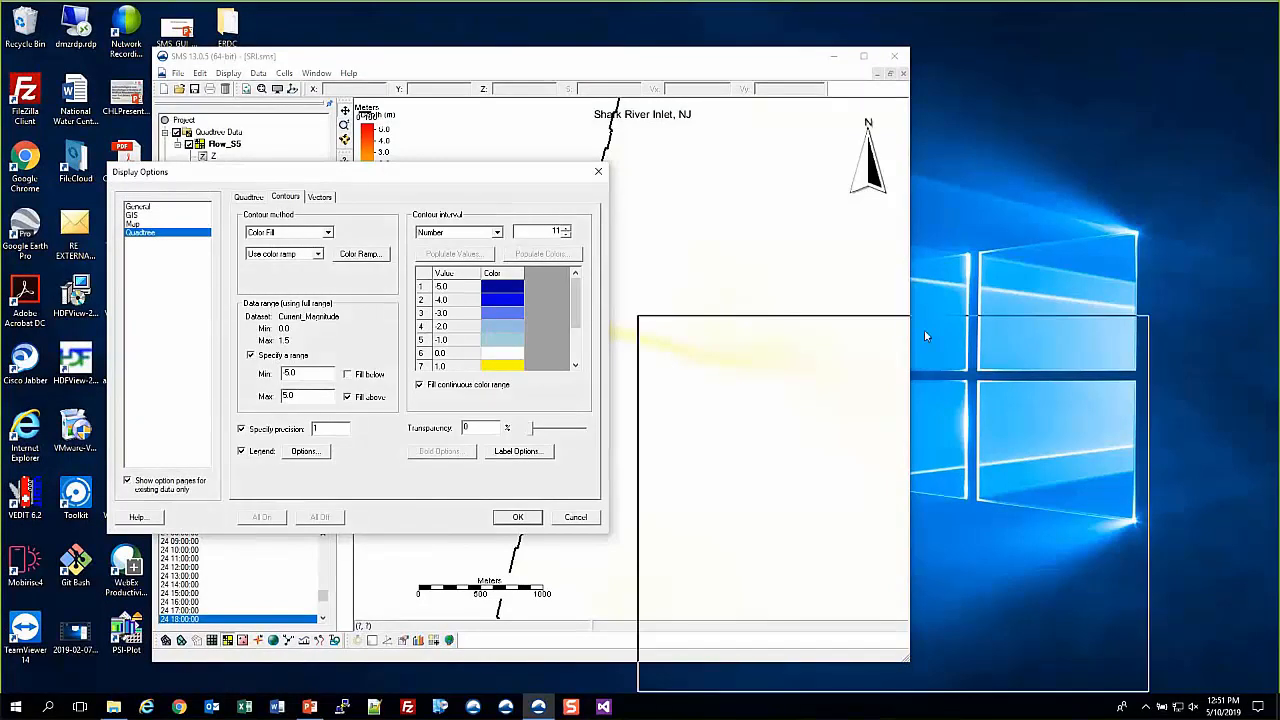
{"action": "left_click_drag", "start_coordinate": [925, 336], "coordinate": [1034, 135]}
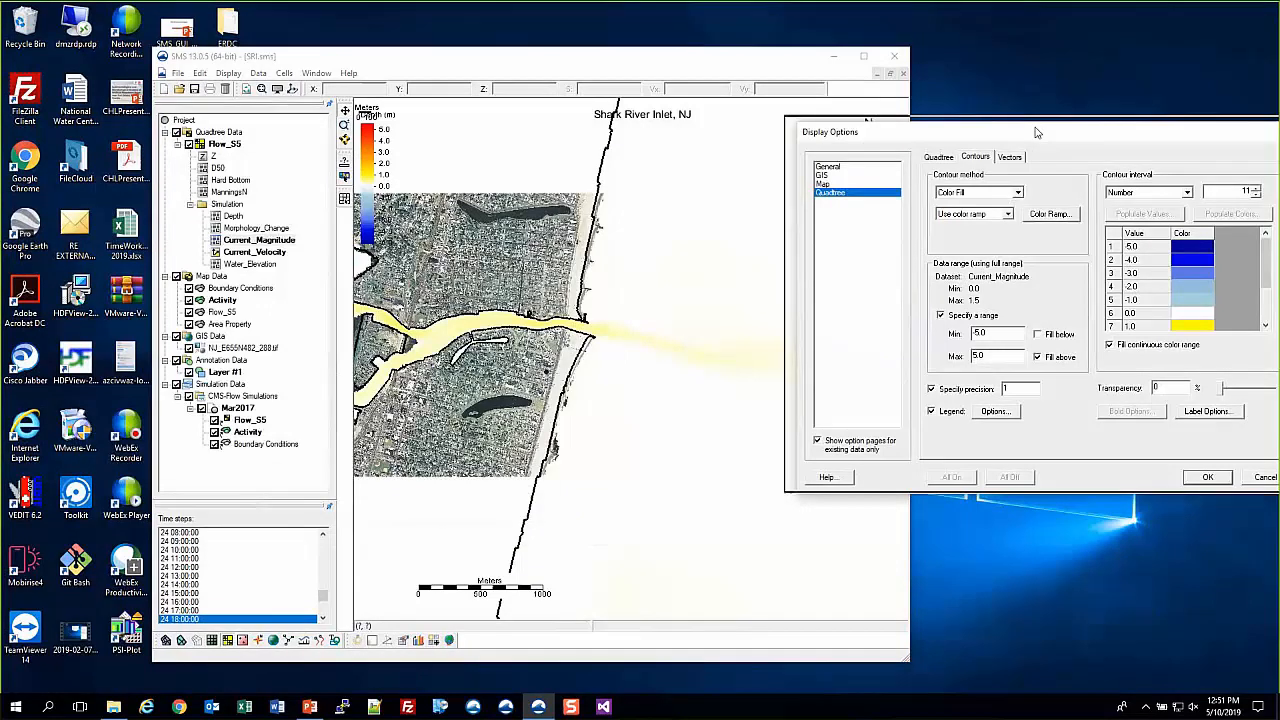
{"action": "left_click_drag", "start_coordinate": [1037, 128], "coordinate": [1022, 79]}
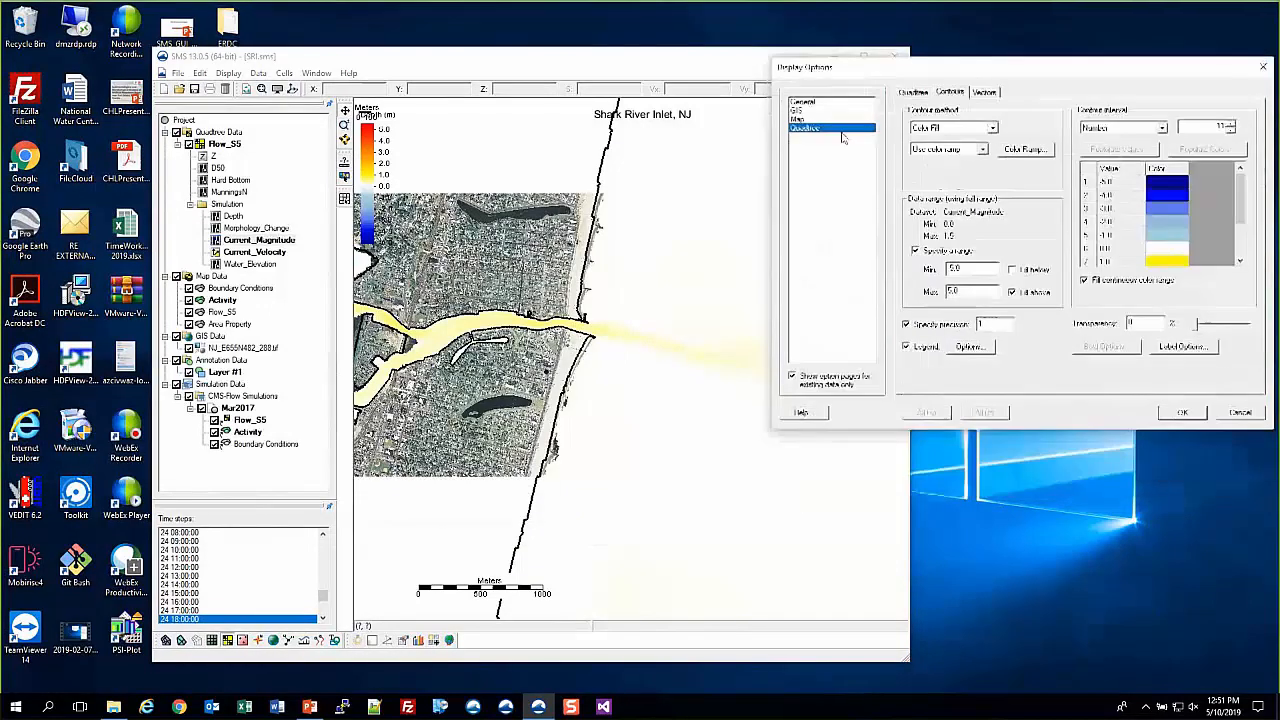
{"action": "left_click", "coordinate": [1022, 150]}
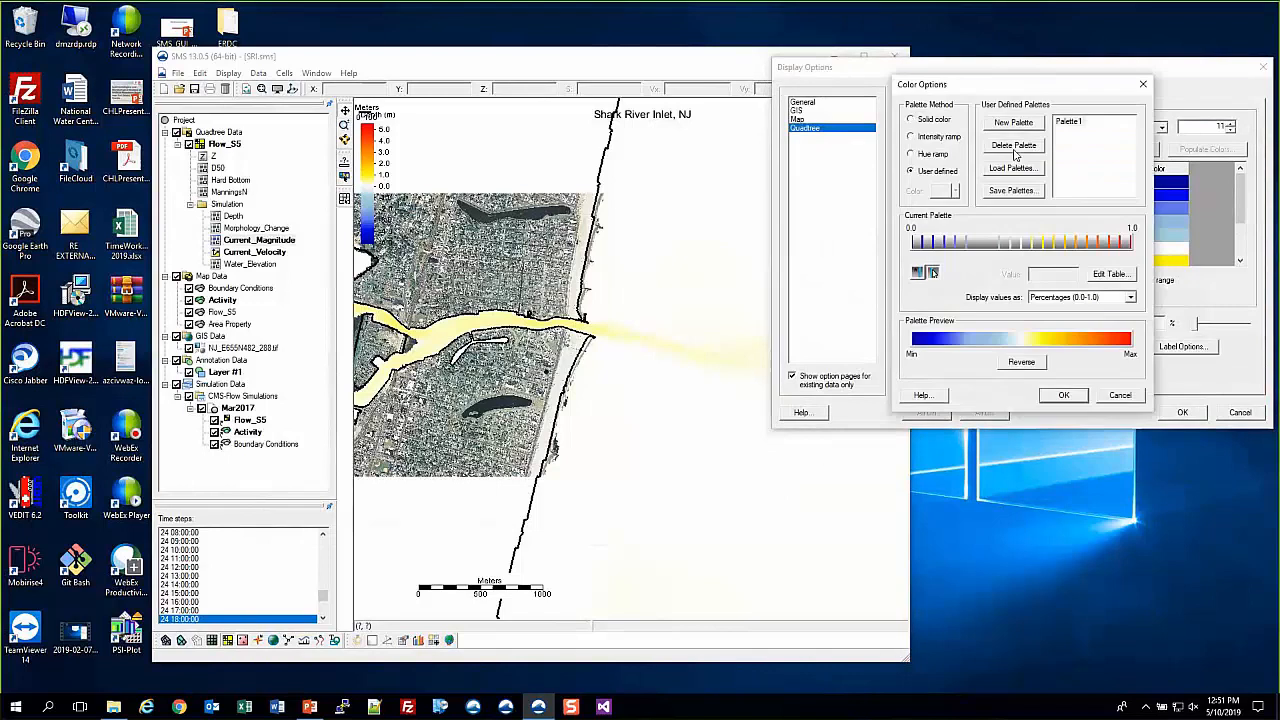
{"action": "left_click", "coordinate": [934, 156]}
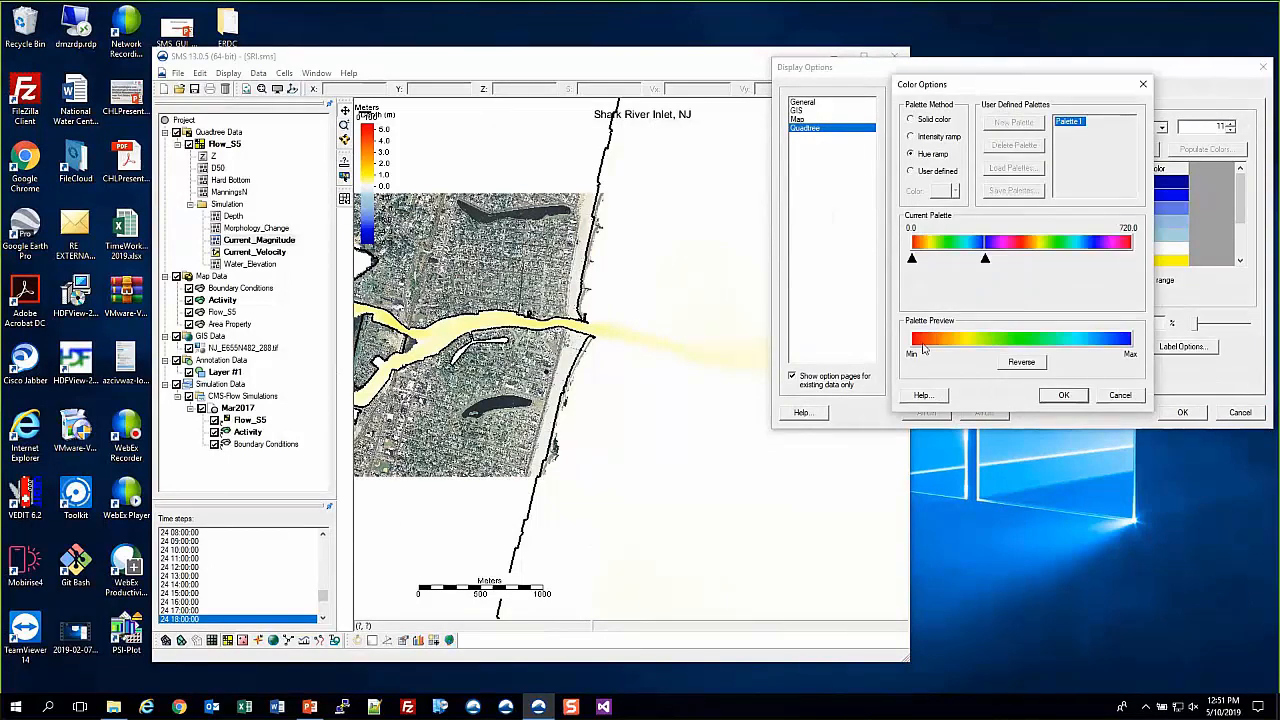
{"action": "left_click", "coordinate": [1021, 362]}
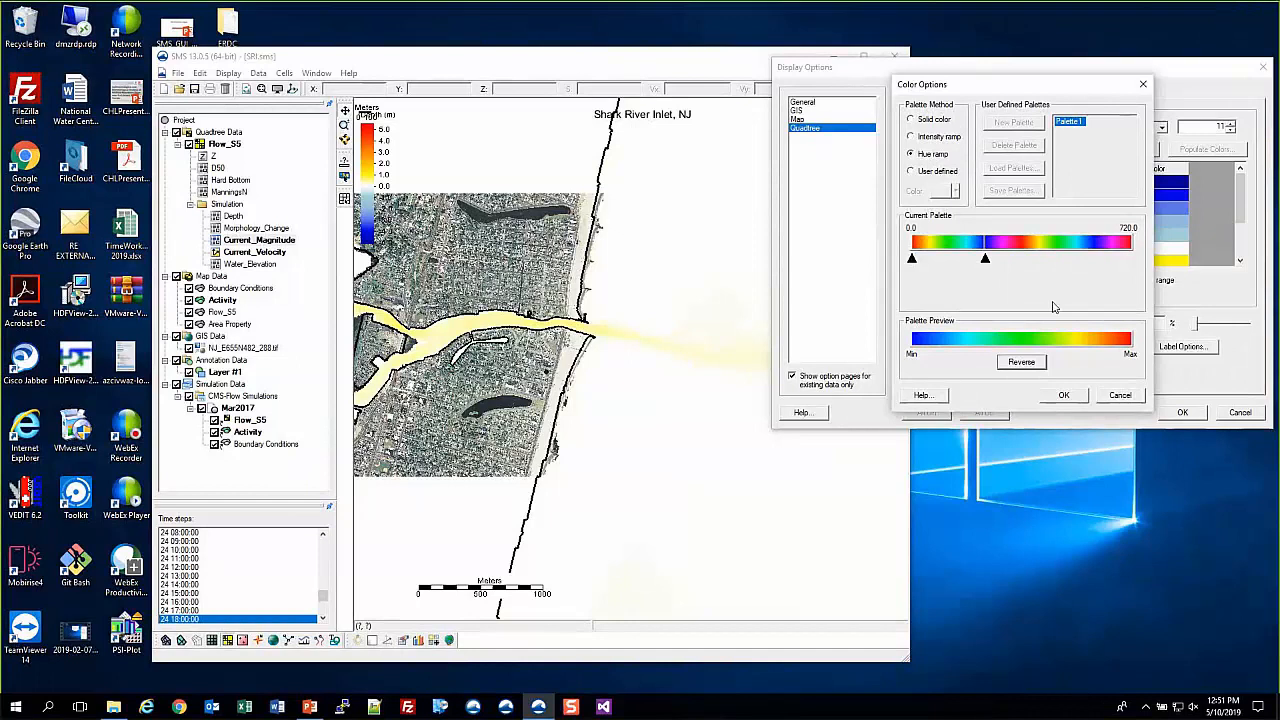
{"action": "left_click", "coordinate": [1064, 395]}
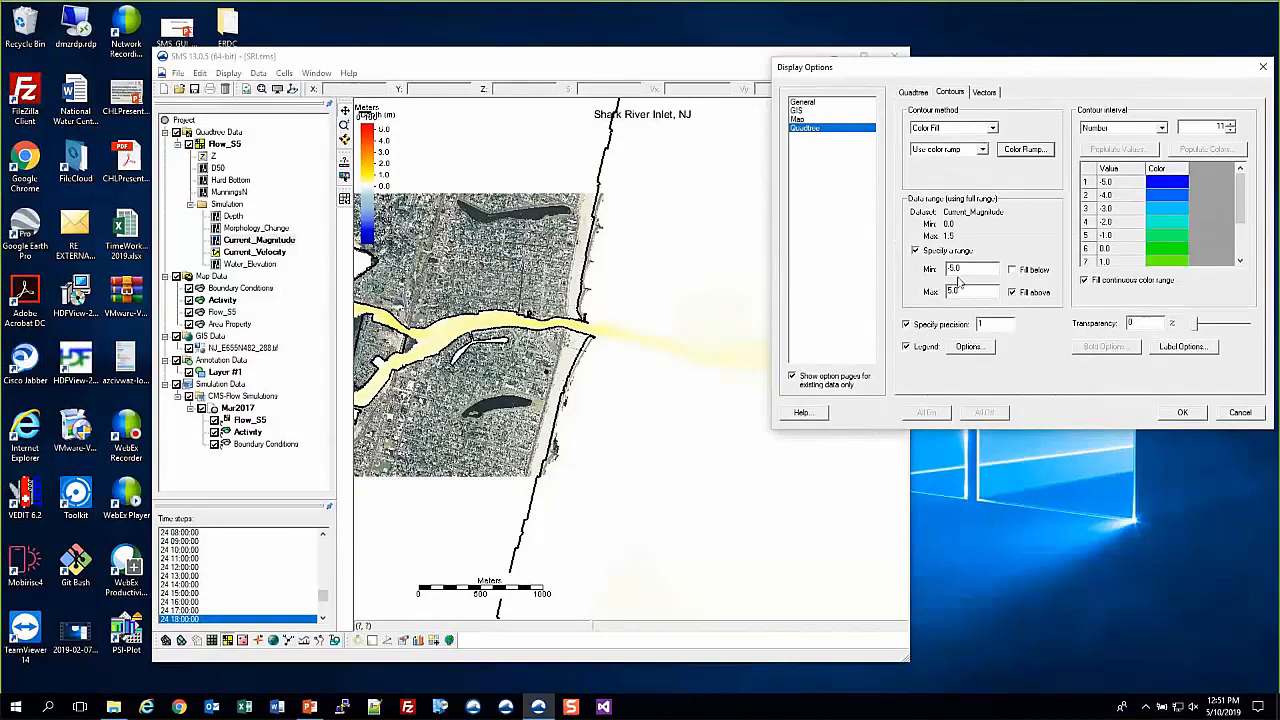
- Set the Current_Magnitude contour data range to a minimum of 0 and maximum of 1, and apply it
{"action": "type", "text": "0"}
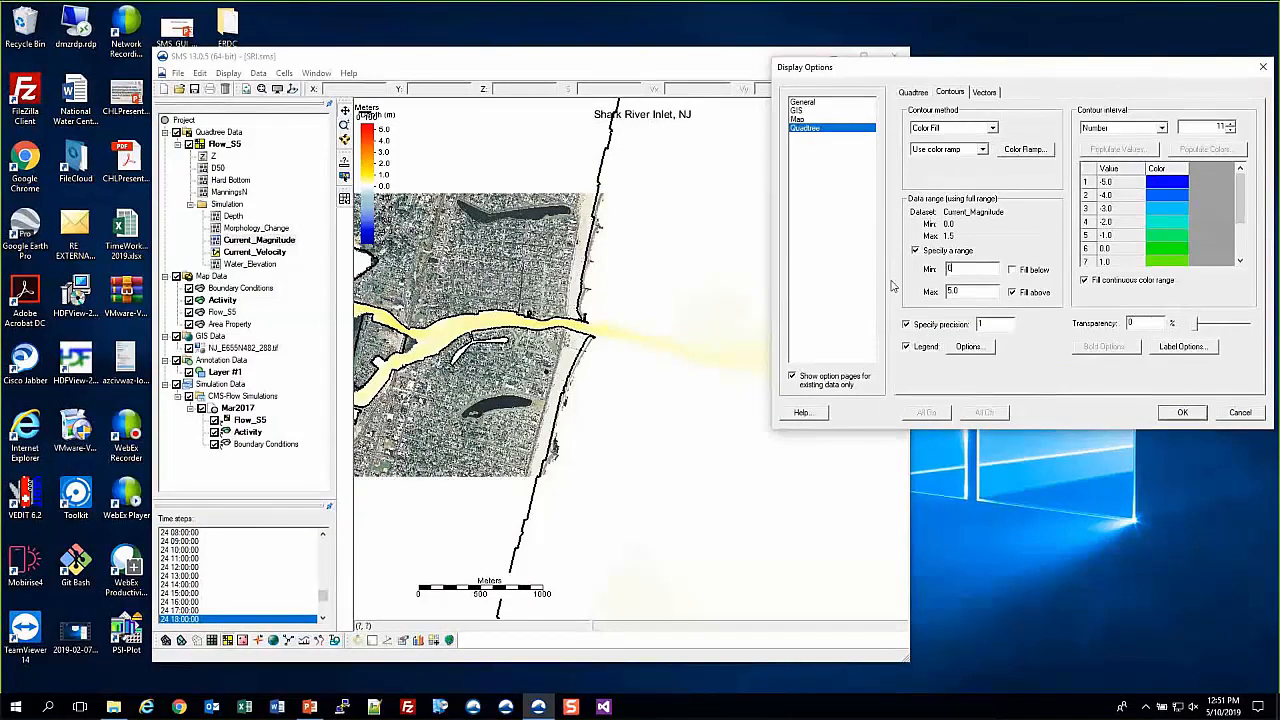
{"action": "key", "text": "Tab"}
{"action": "type", "text": "1"}
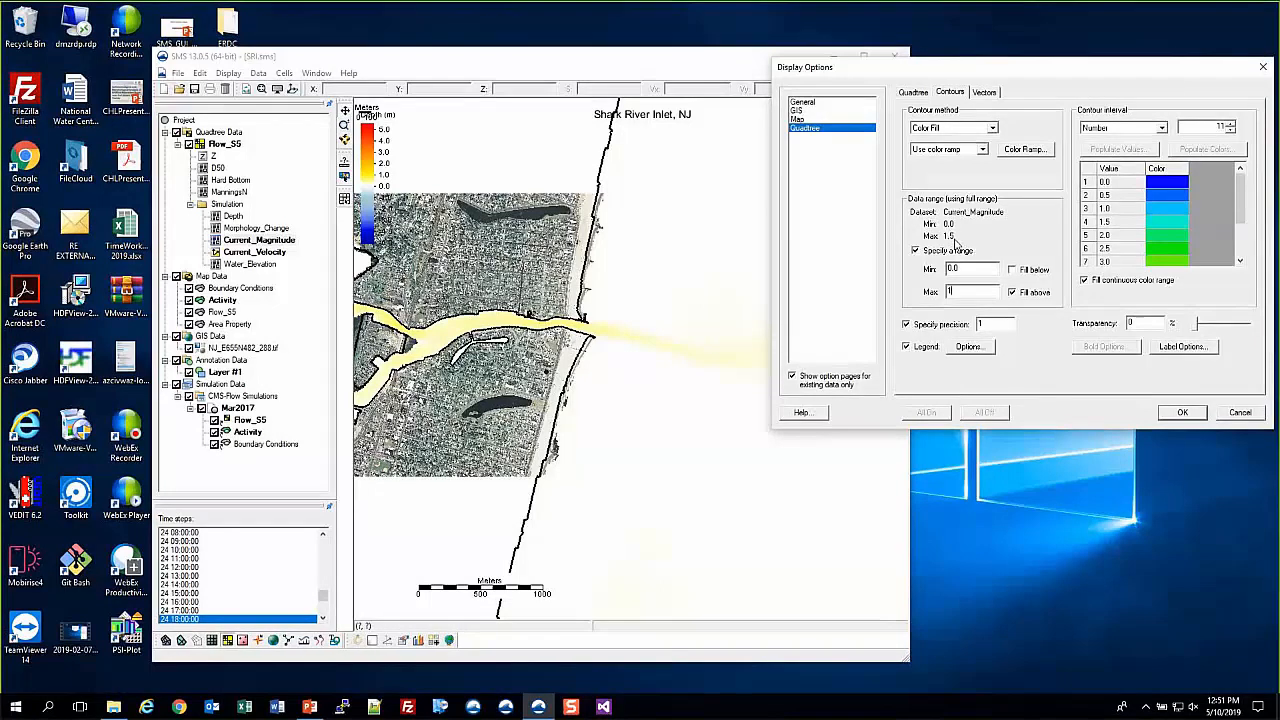
{"action": "left_click", "coordinate": [1180, 413]}
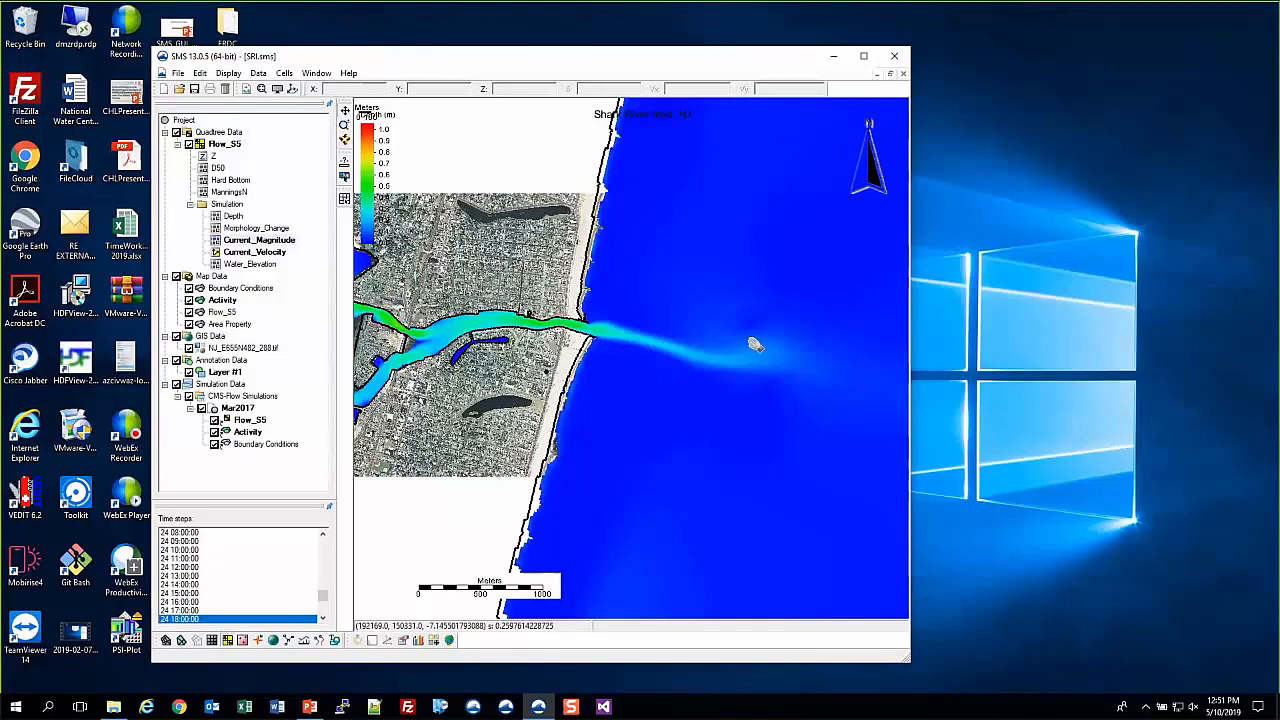
- Turn on vector display for the Quadtree data and apply it
{"action": "left_click", "coordinate": [278, 89]}
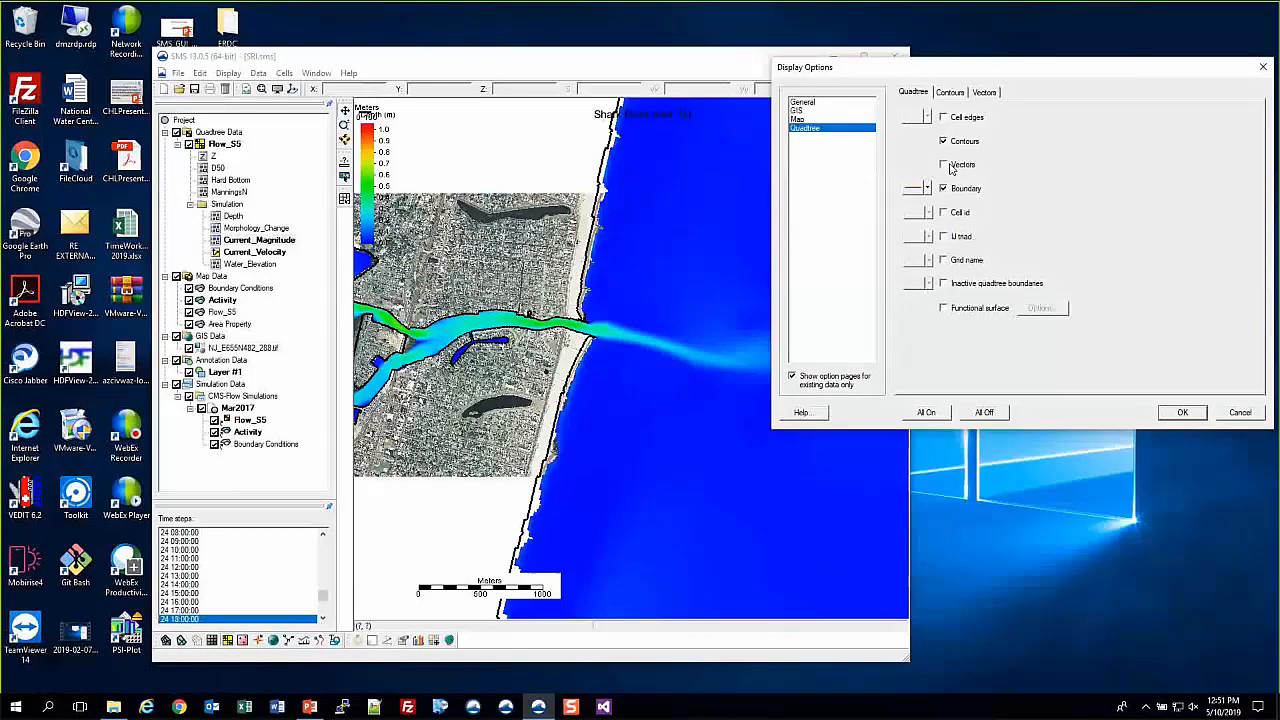
{"action": "left_click", "coordinate": [943, 165]}
{"action": "left_click", "coordinate": [1181, 413]}
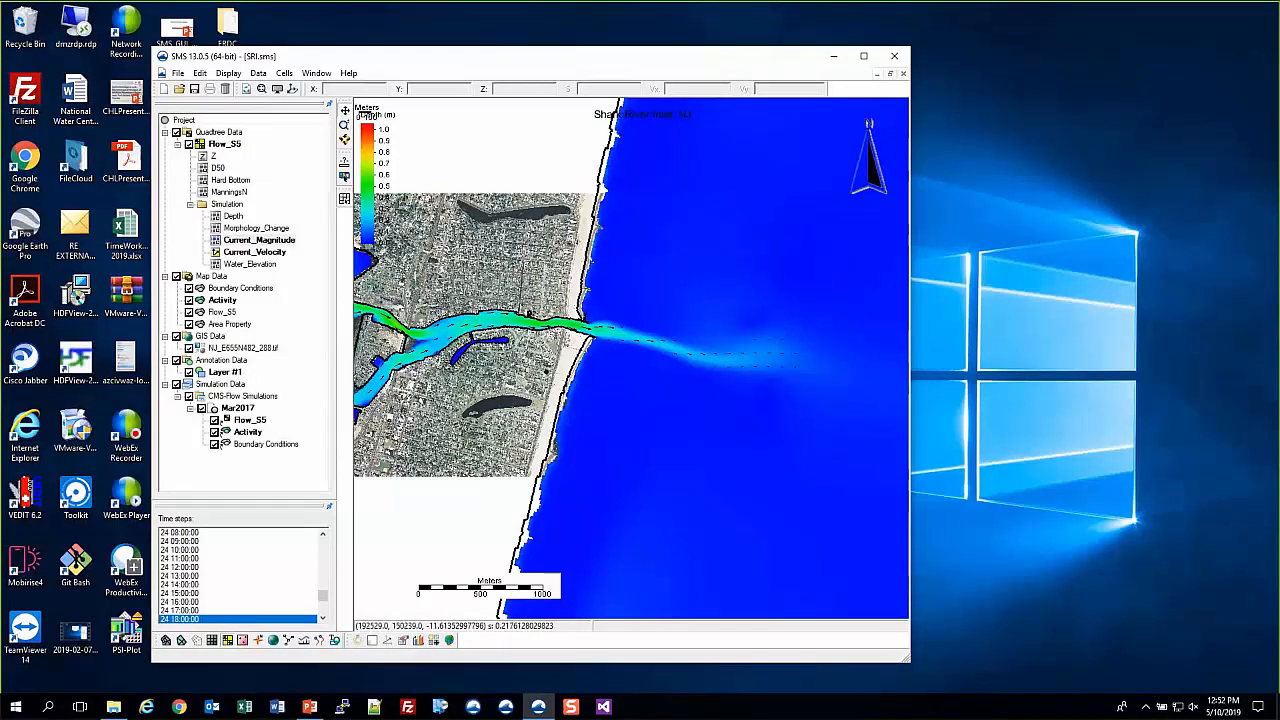
- Set the vector shaft length to Define min. and max. length with a maximum of 40 pixels, and view the arrows near the inlet
{"action": "left_click", "coordinate": [280, 91]}
{"action": "left_click", "coordinate": [984, 92]}
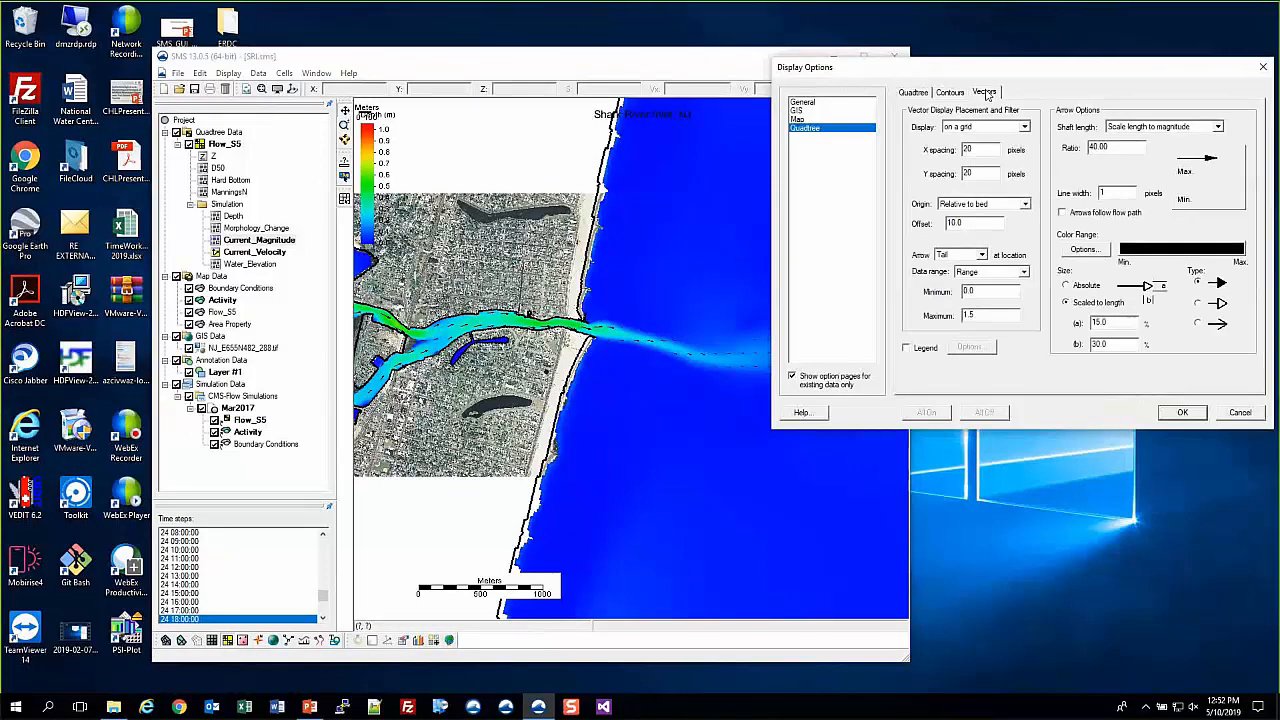
{"action": "left_click", "coordinate": [1163, 128]}
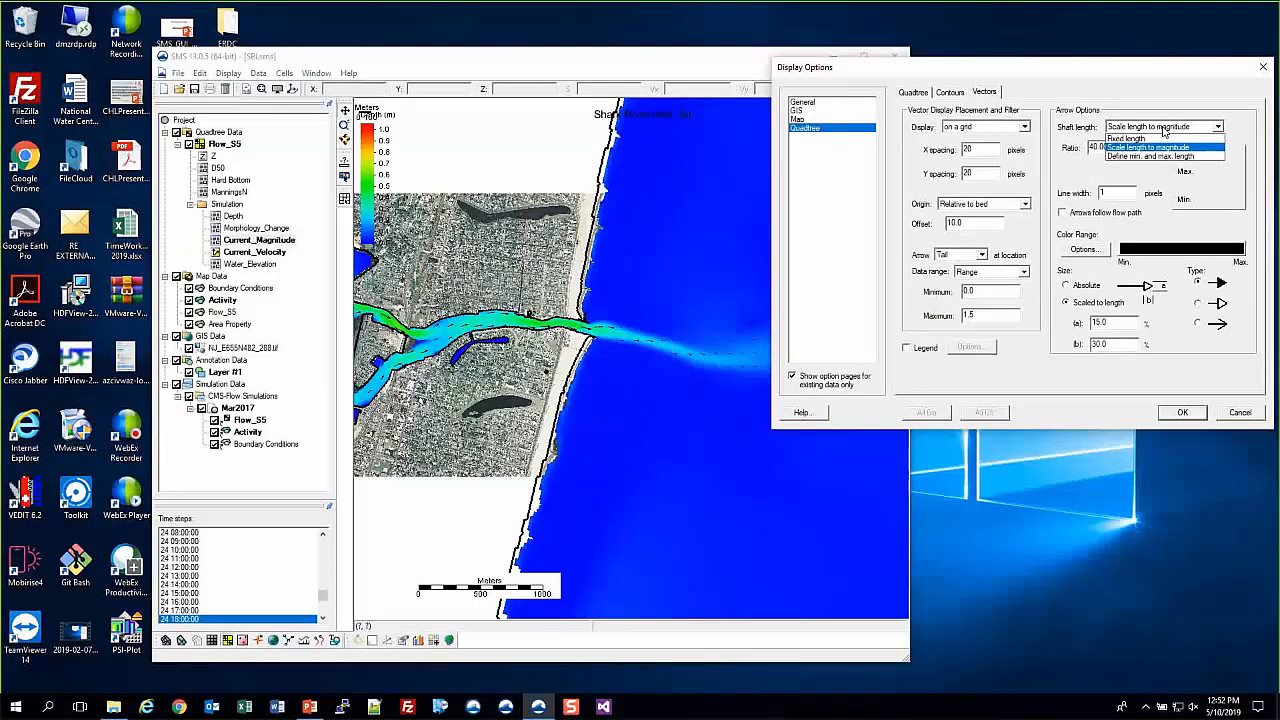
{"action": "left_click", "coordinate": [1163, 130]}
{"action": "left_click", "coordinate": [1163, 128]}
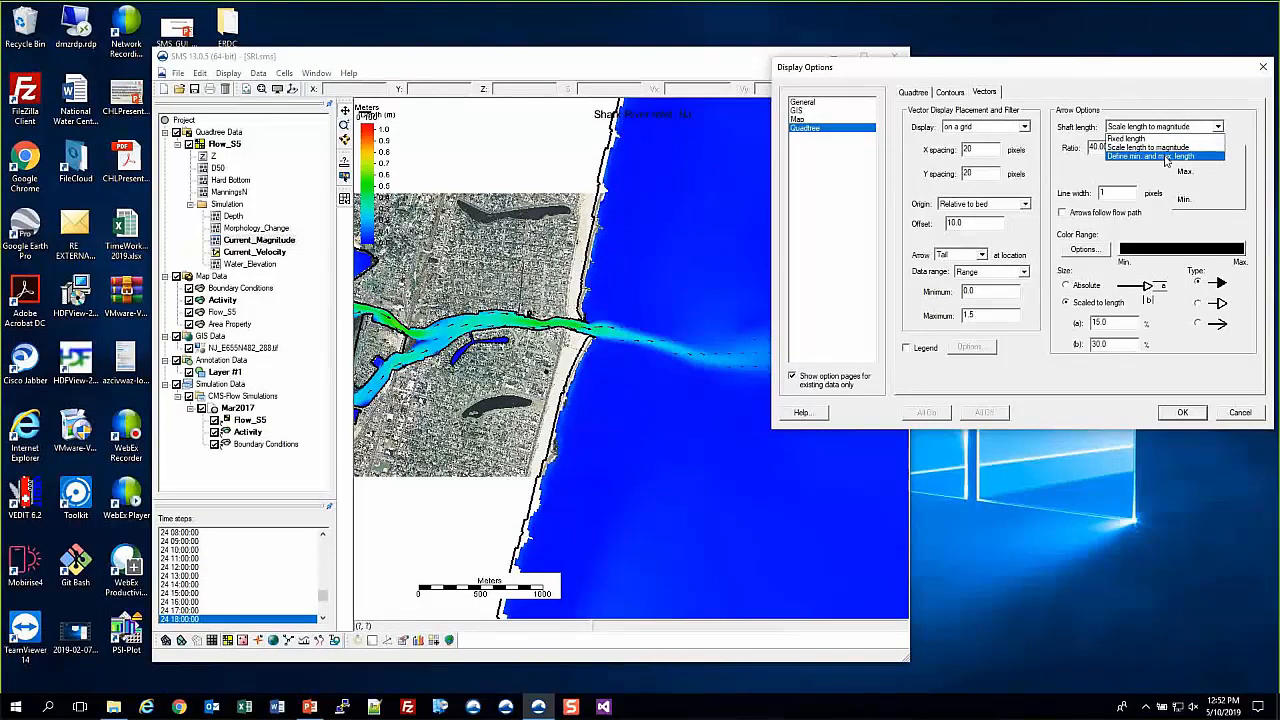
{"action": "left_click", "coordinate": [1165, 157]}
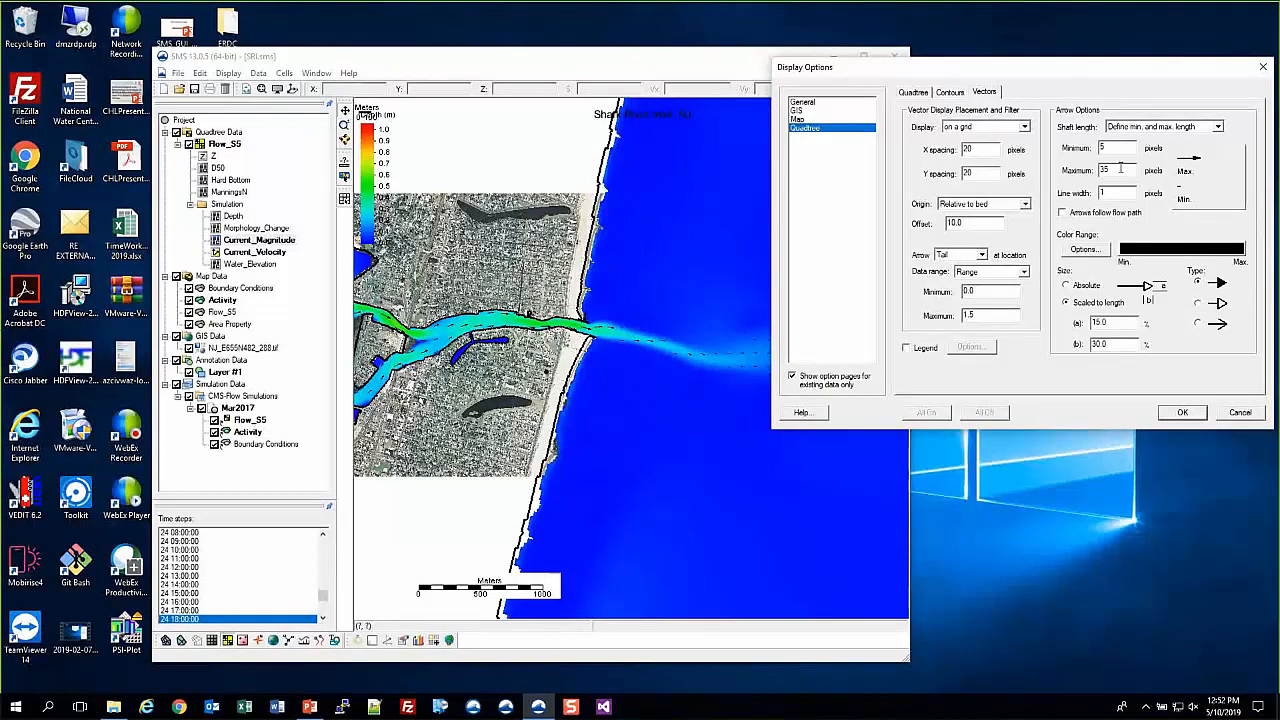
{"action": "key", "text": "Tab"}
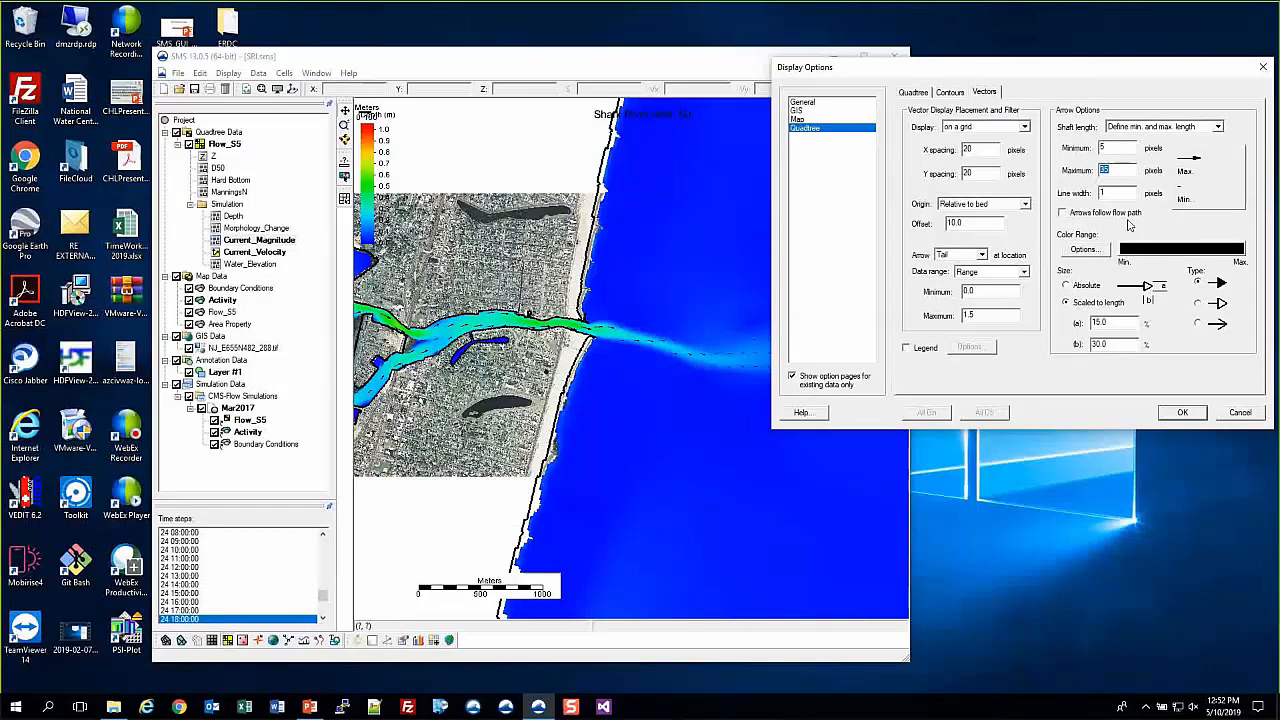
{"action": "type", "text": "40"}
{"action": "left_click", "coordinate": [1182, 412]}
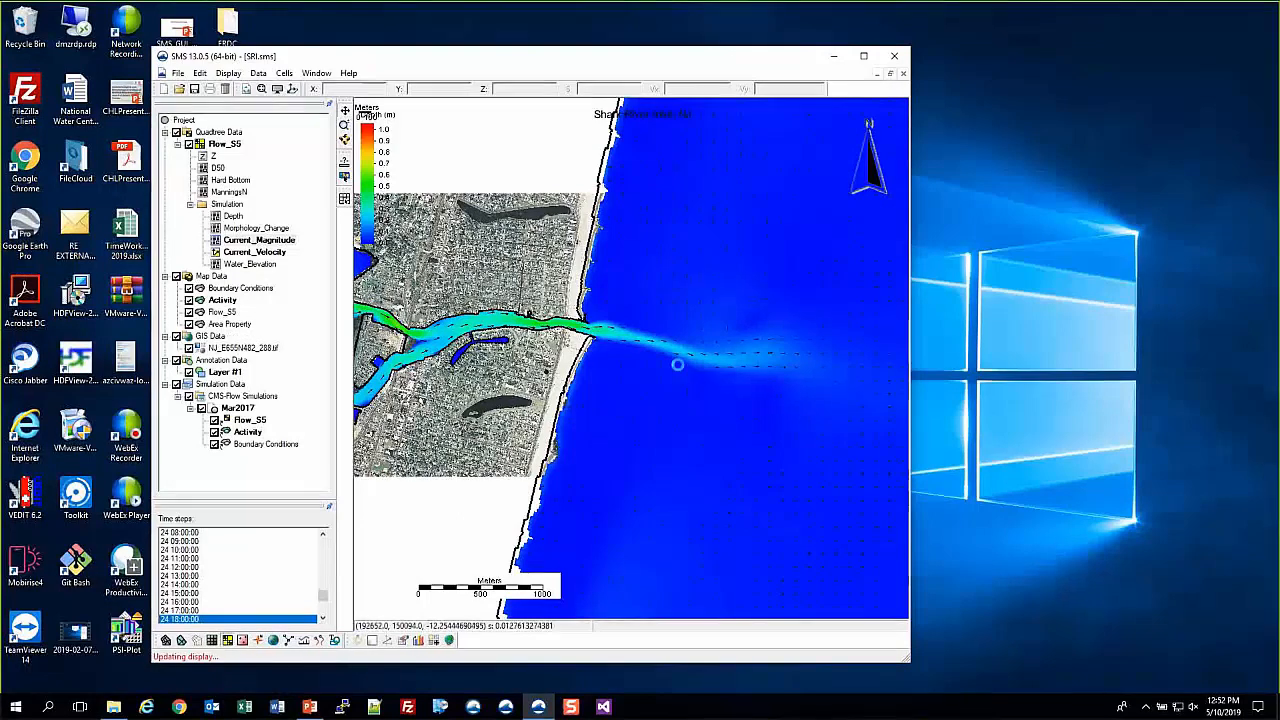
{"action": "scroll", "coordinate": [660, 366], "scroll_direction": "up", "scroll_amount": 2}
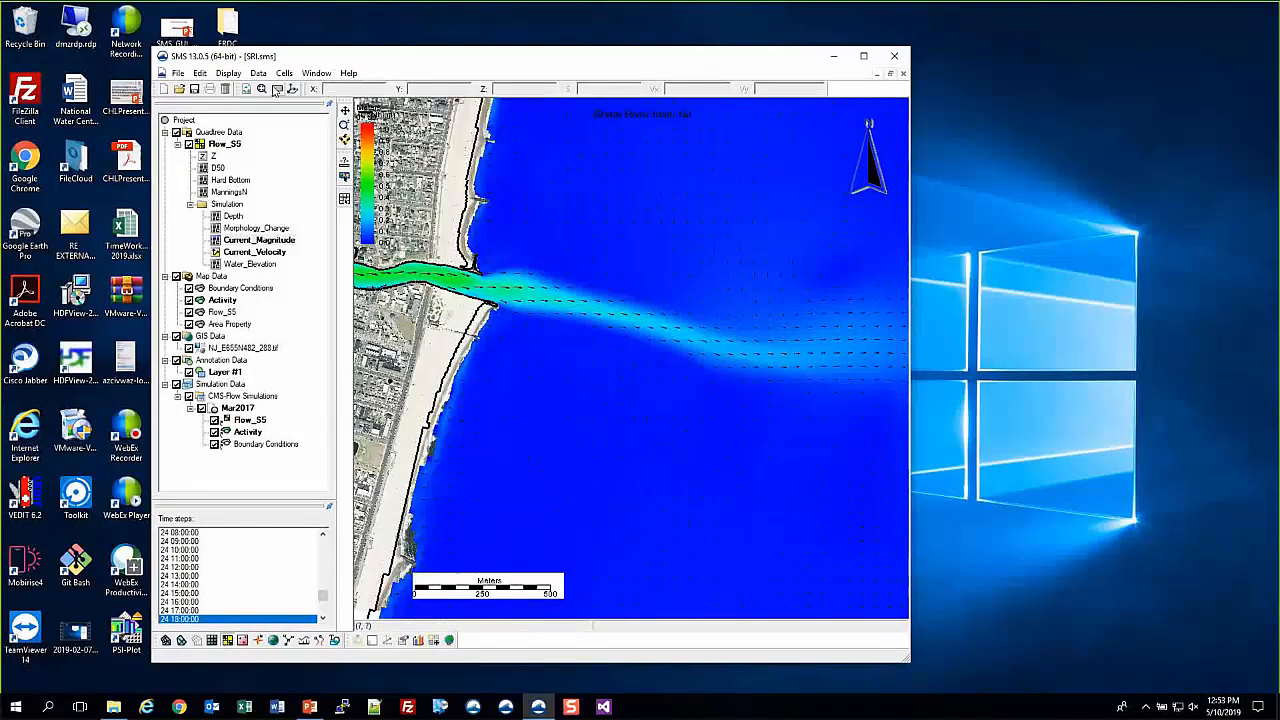
- Set the vector arrows' minimum shaft length to 10 pixels, checking their color options without changing them, and apply it
{"action": "left_click", "coordinate": [283, 89]}
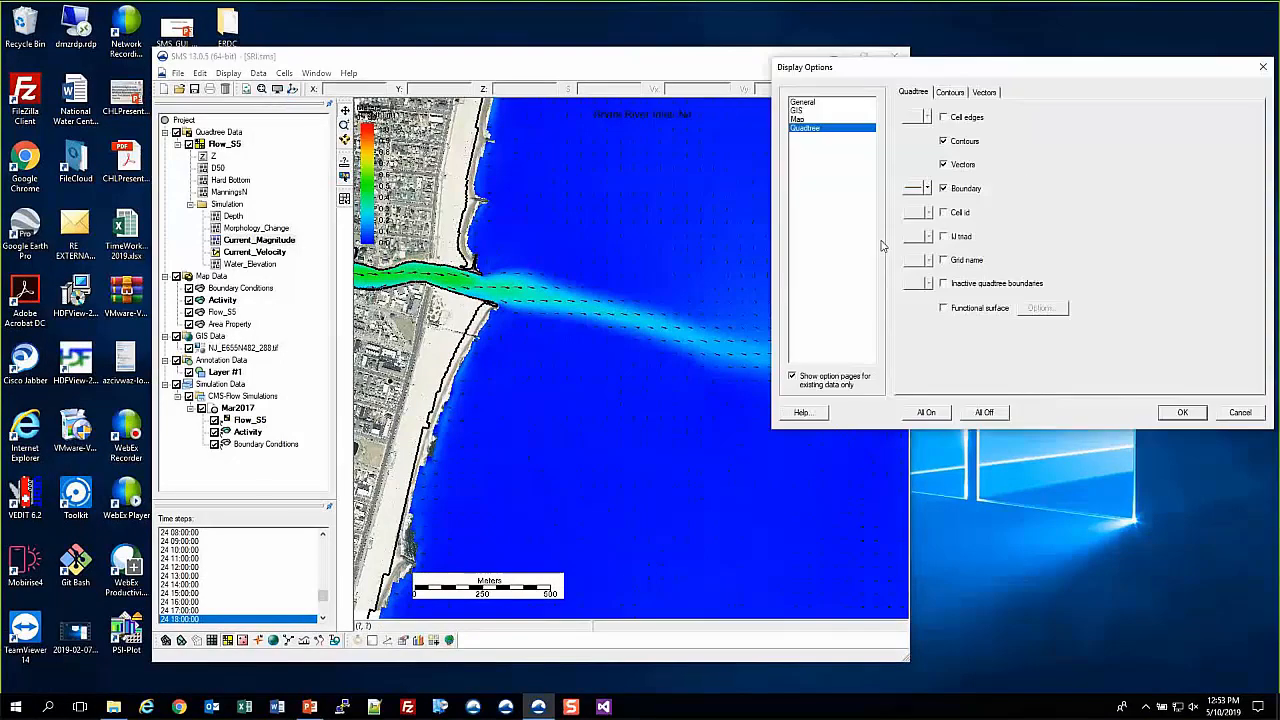
{"action": "left_click", "coordinate": [986, 92]}
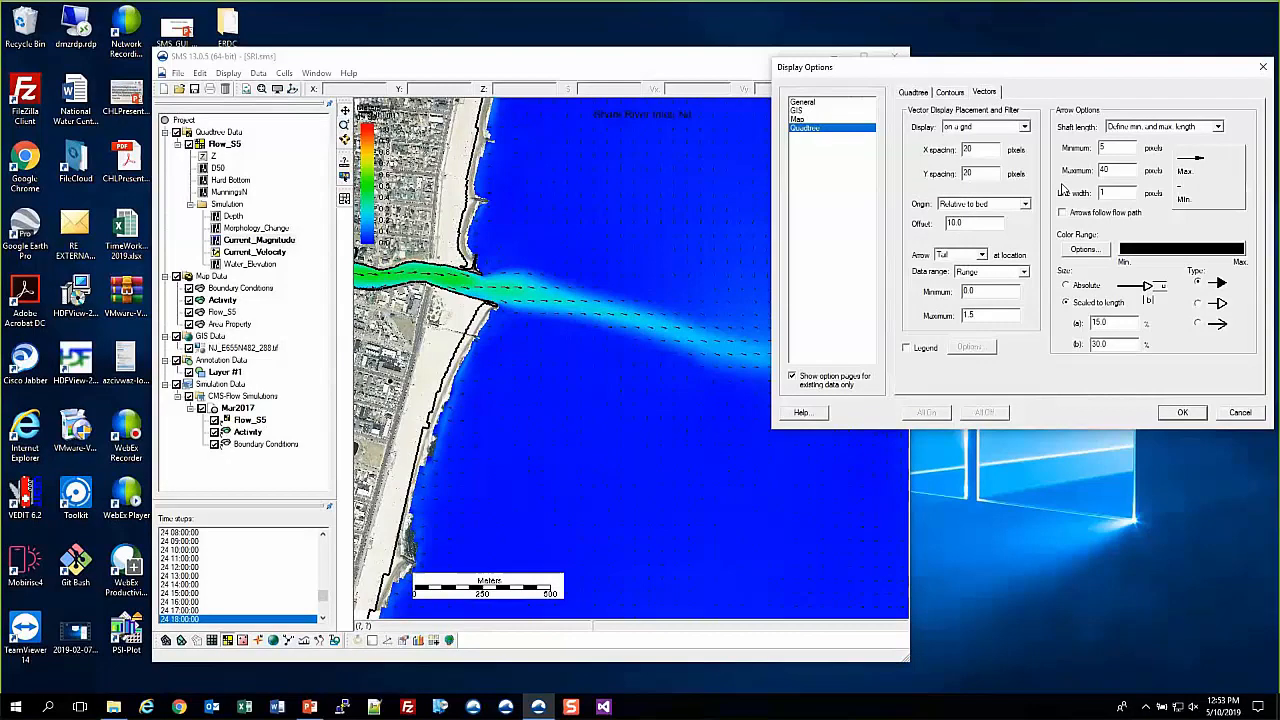
{"action": "left_click_drag", "start_coordinate": [1112, 147], "coordinate": [1095, 146]}
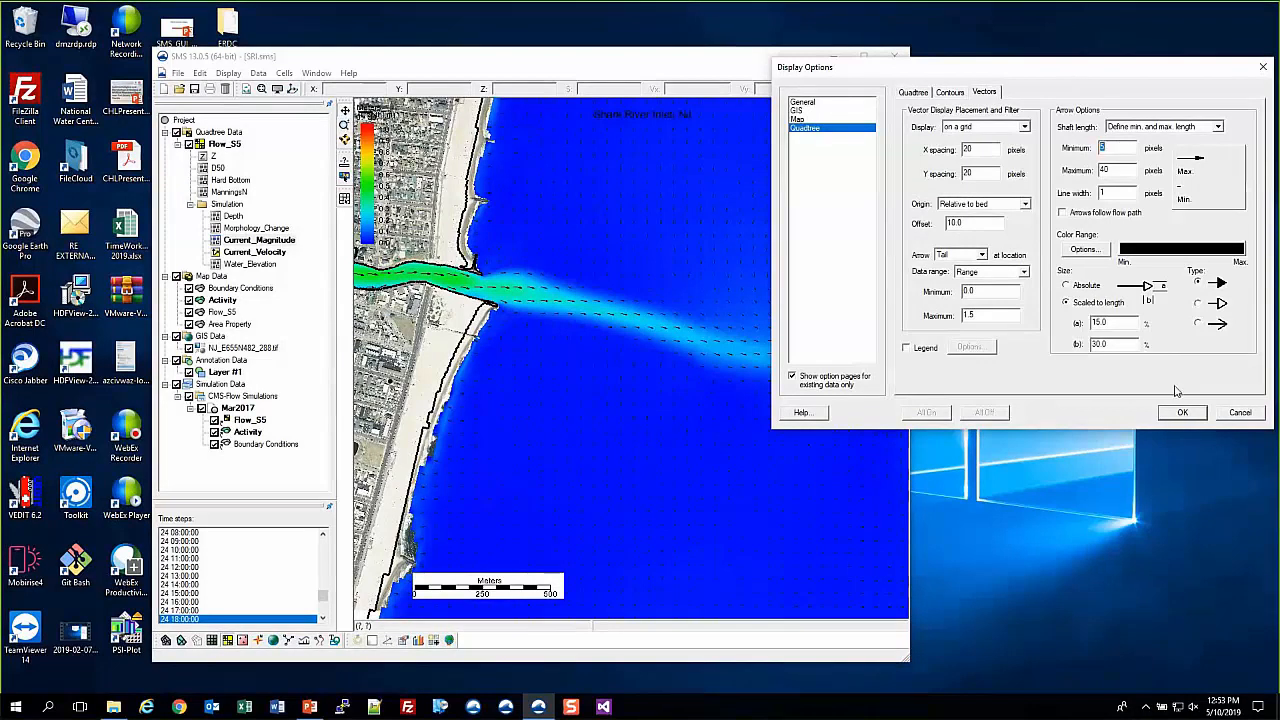
{"action": "type", "text": "10"}
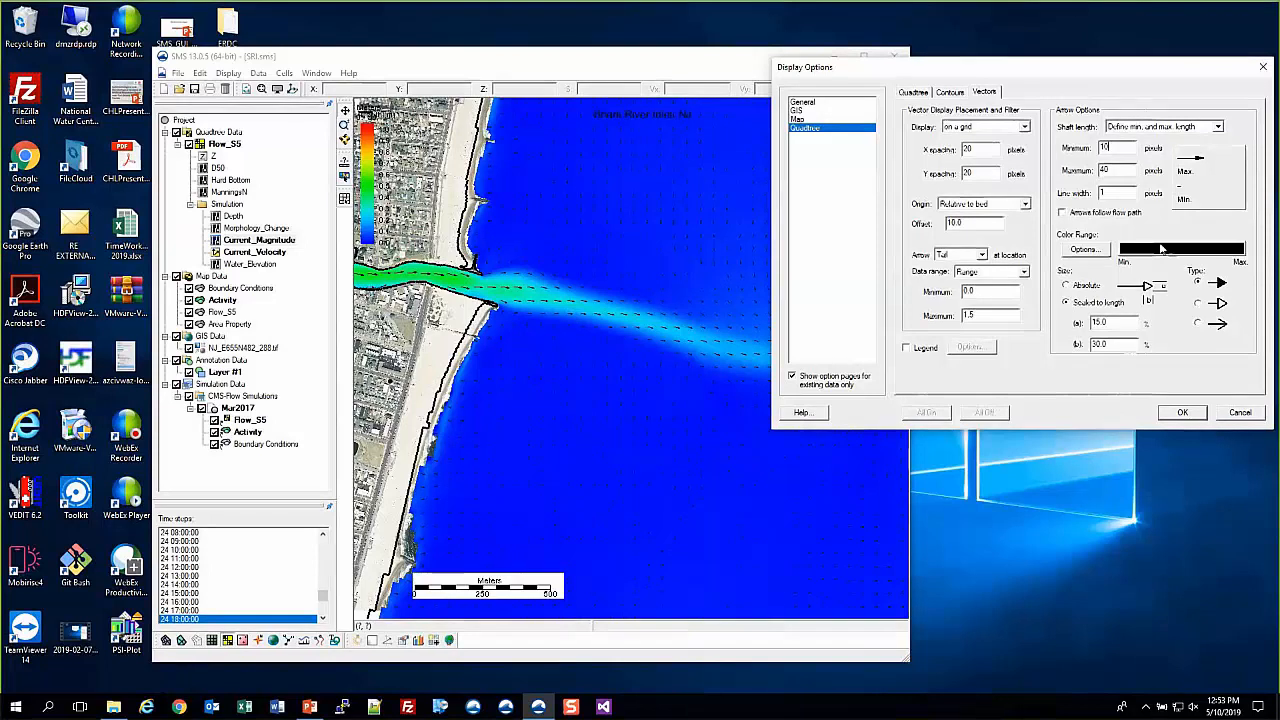
{"action": "left_click", "coordinate": [1088, 249]}
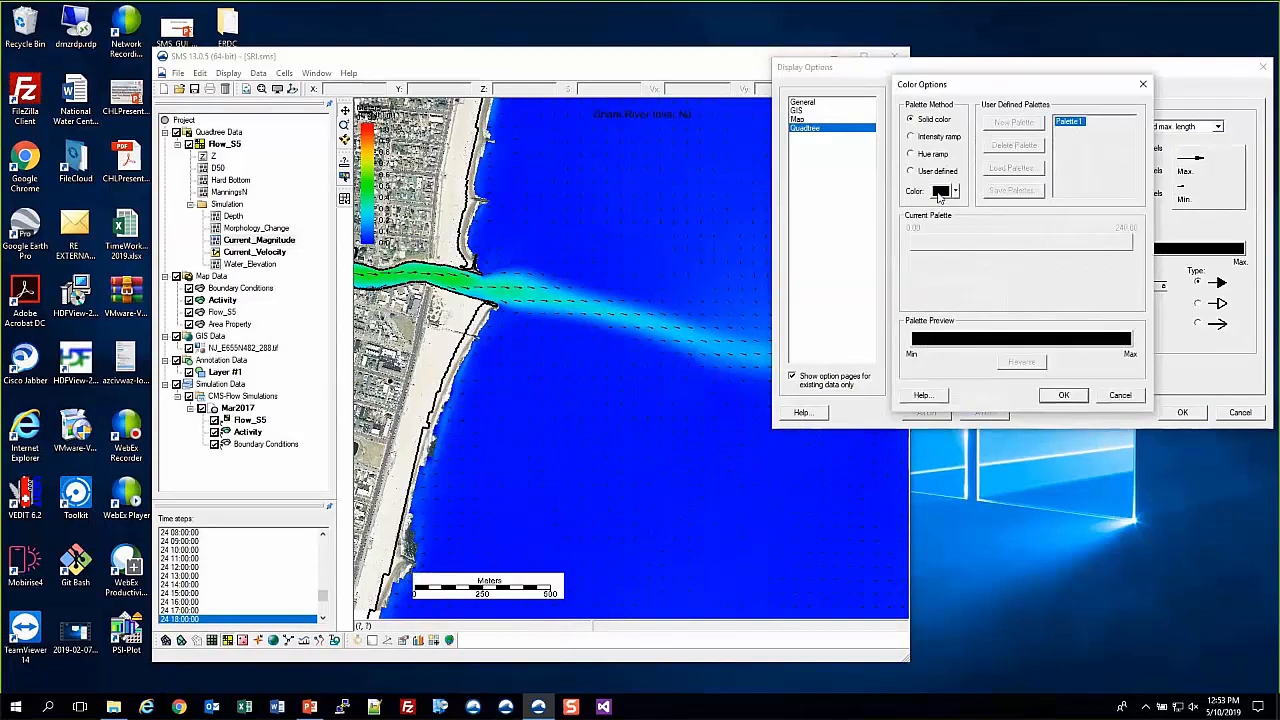
{"action": "left_click", "coordinate": [1119, 395]}
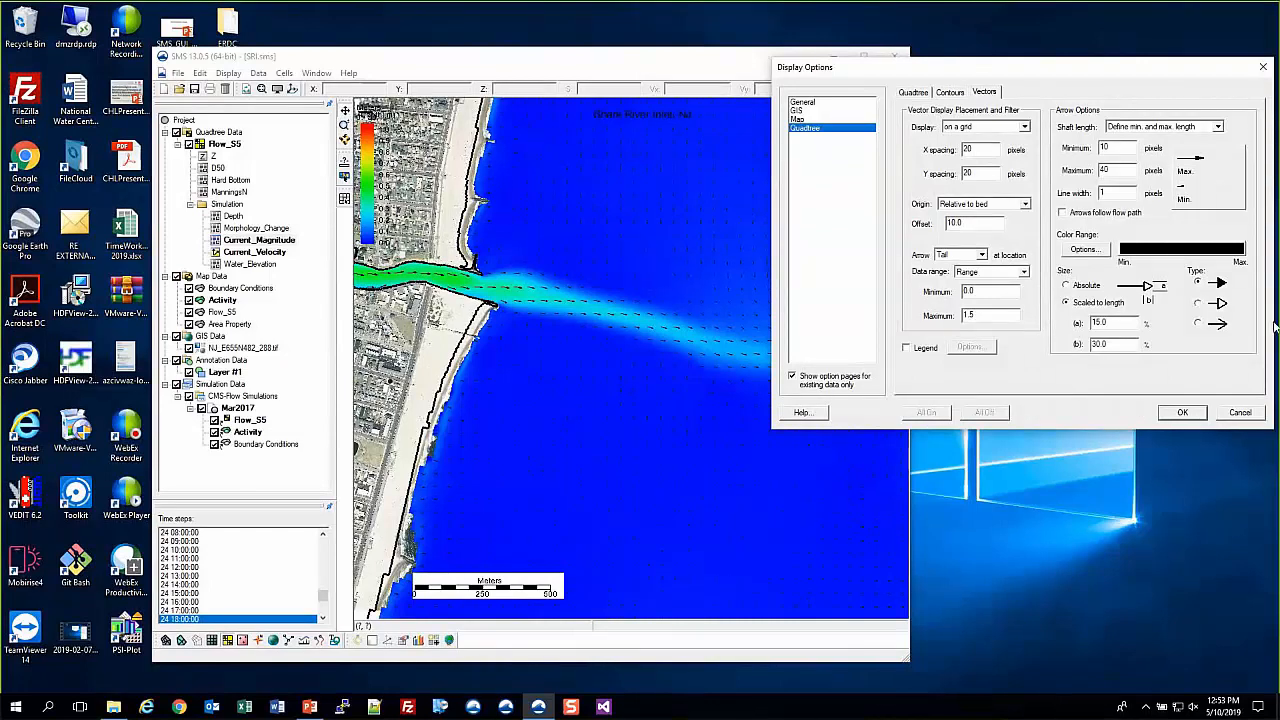
{"action": "left_click", "coordinate": [1183, 413]}
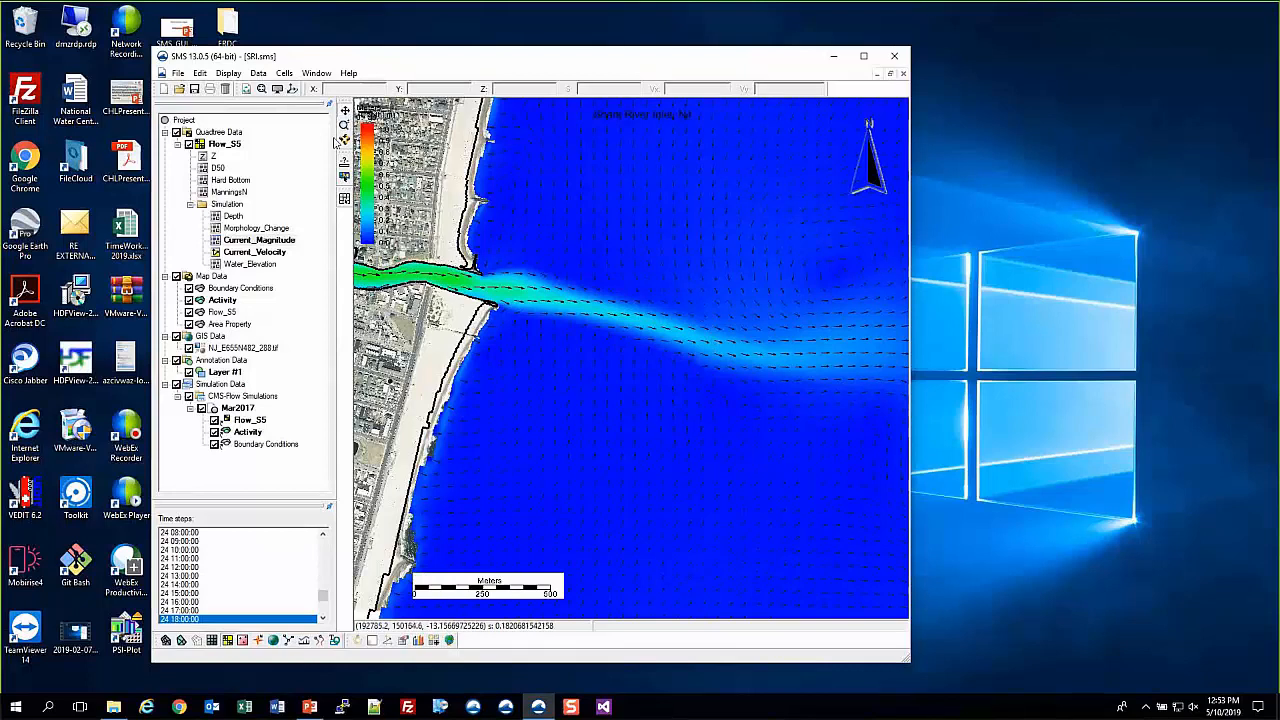
- Turn off vector display for the Quadtree data and apply it
{"action": "left_click", "coordinate": [277, 89]}
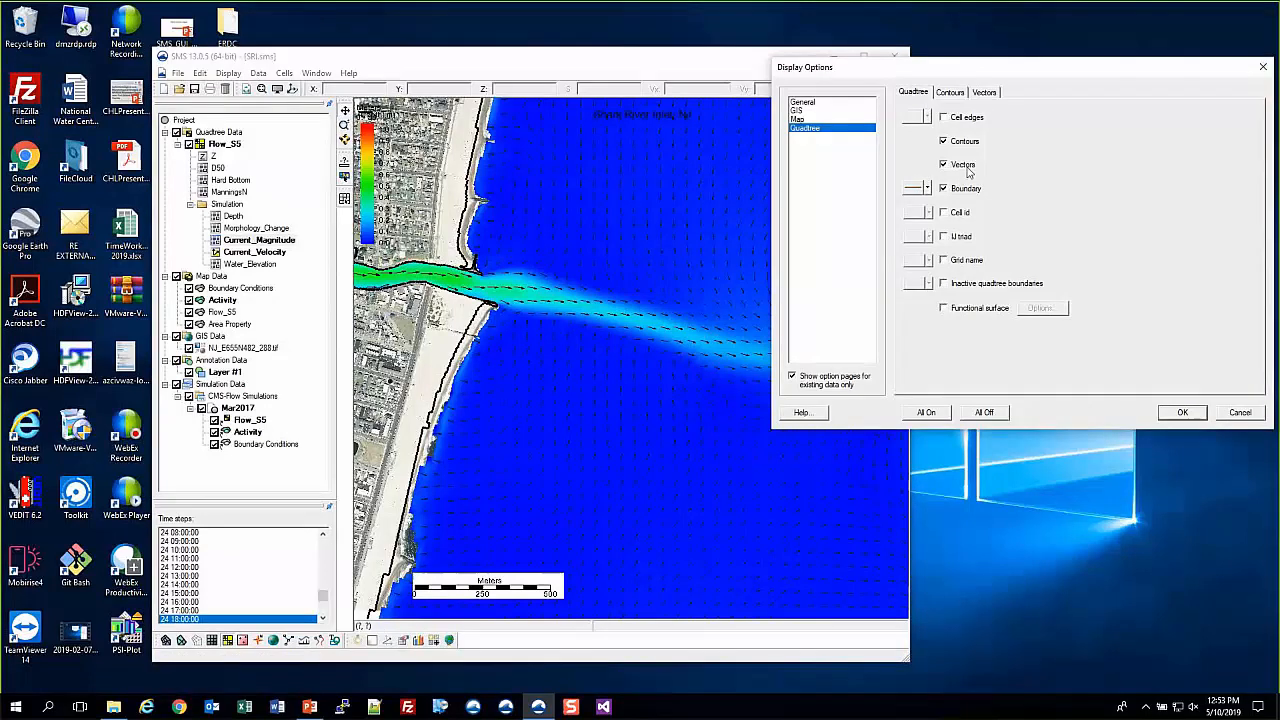
{"action": "left_click", "coordinate": [1240, 413]}
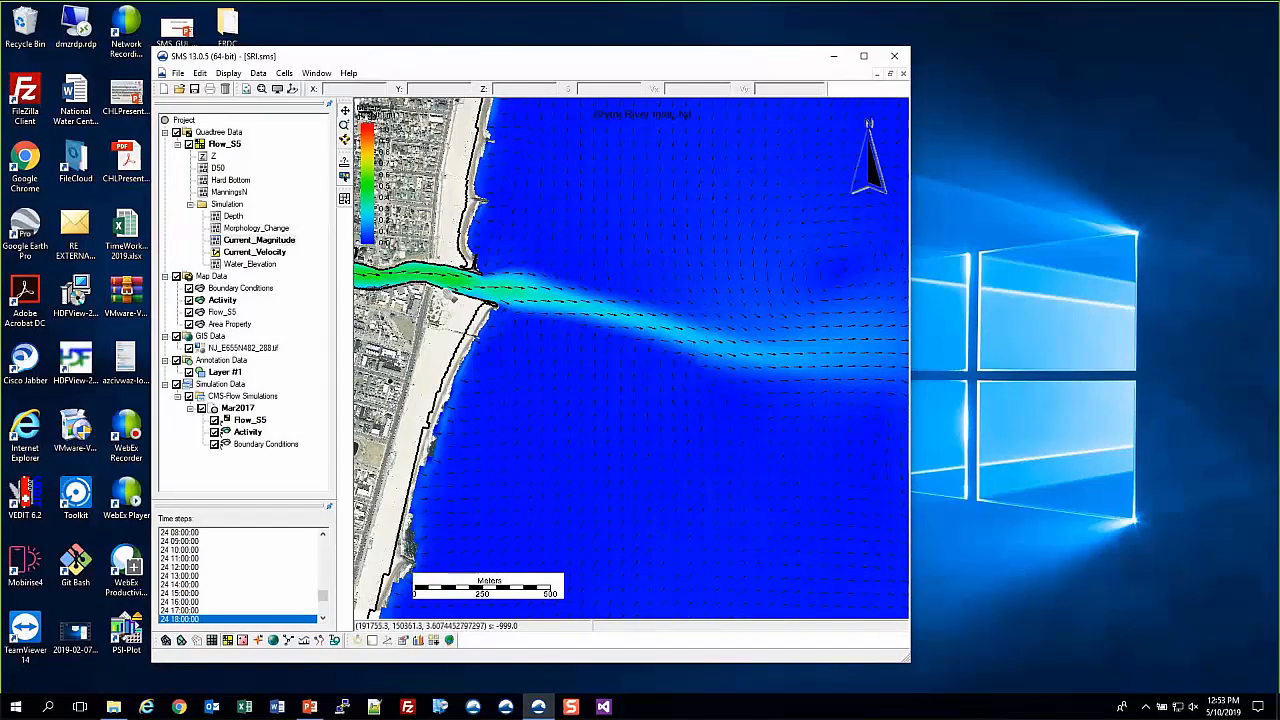
{"action": "left_click", "coordinate": [278, 90]}
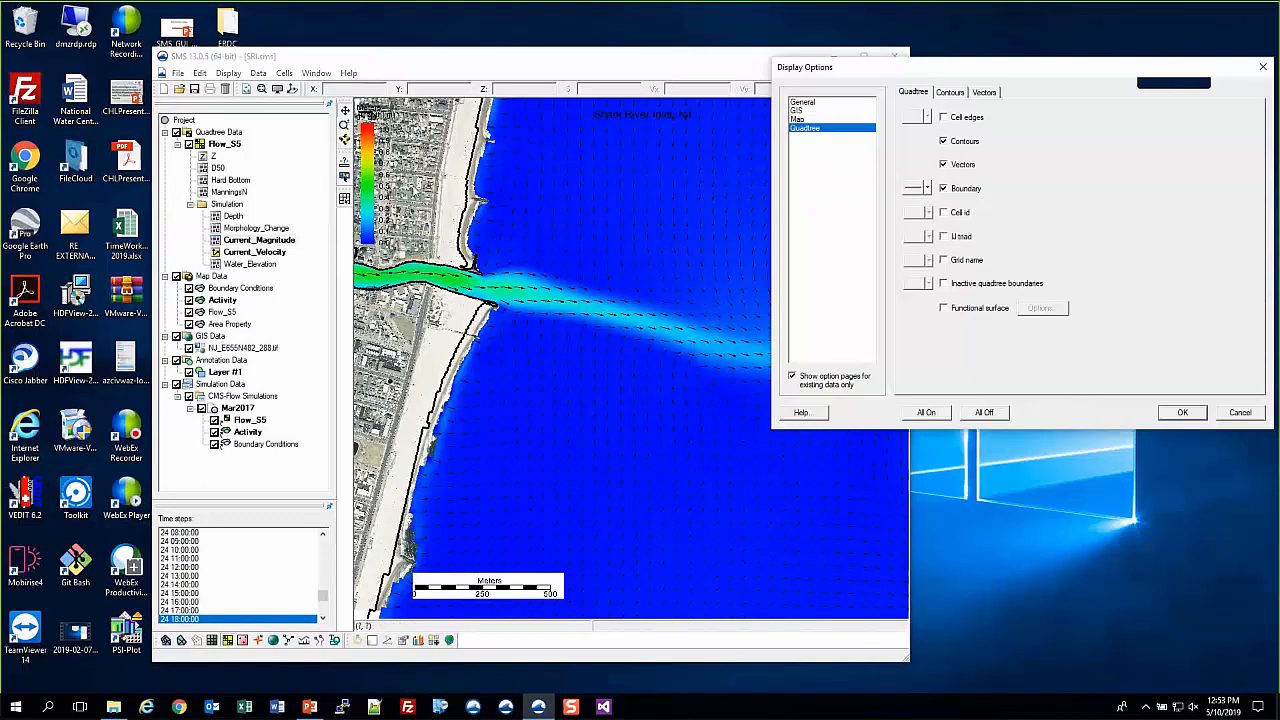
{"action": "left_click", "coordinate": [943, 164]}
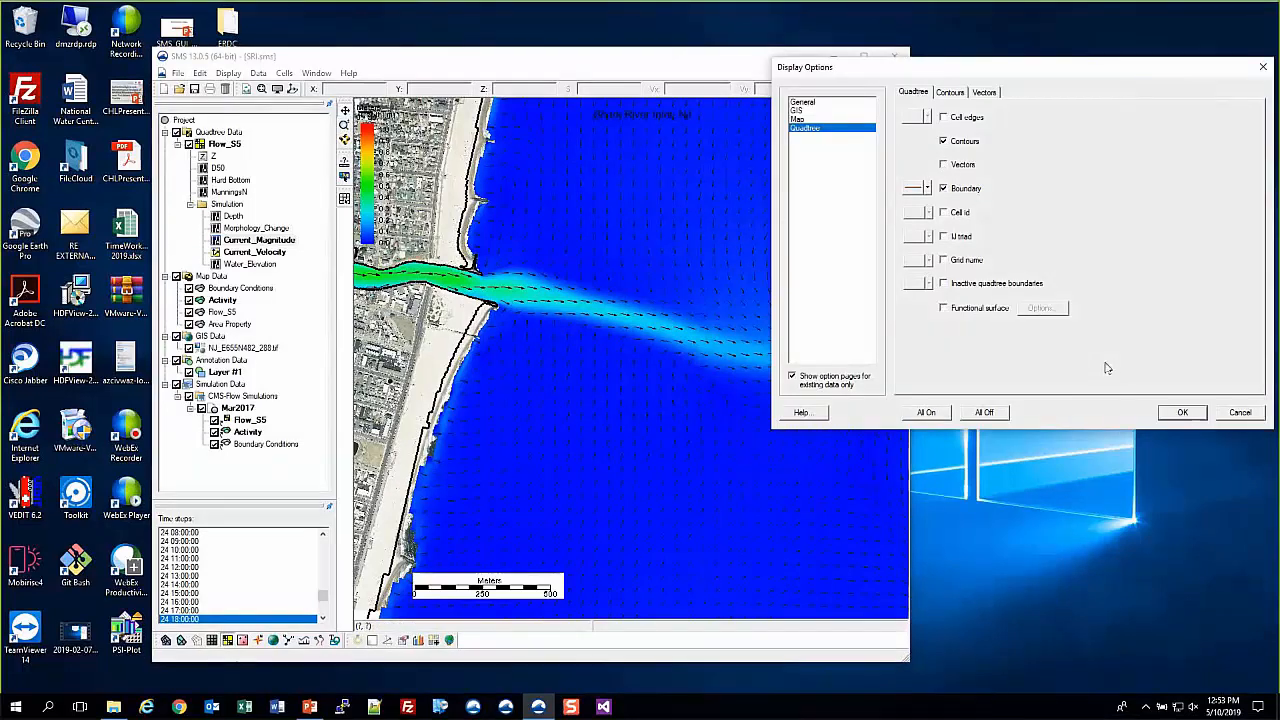
{"action": "left_click", "coordinate": [1182, 413]}
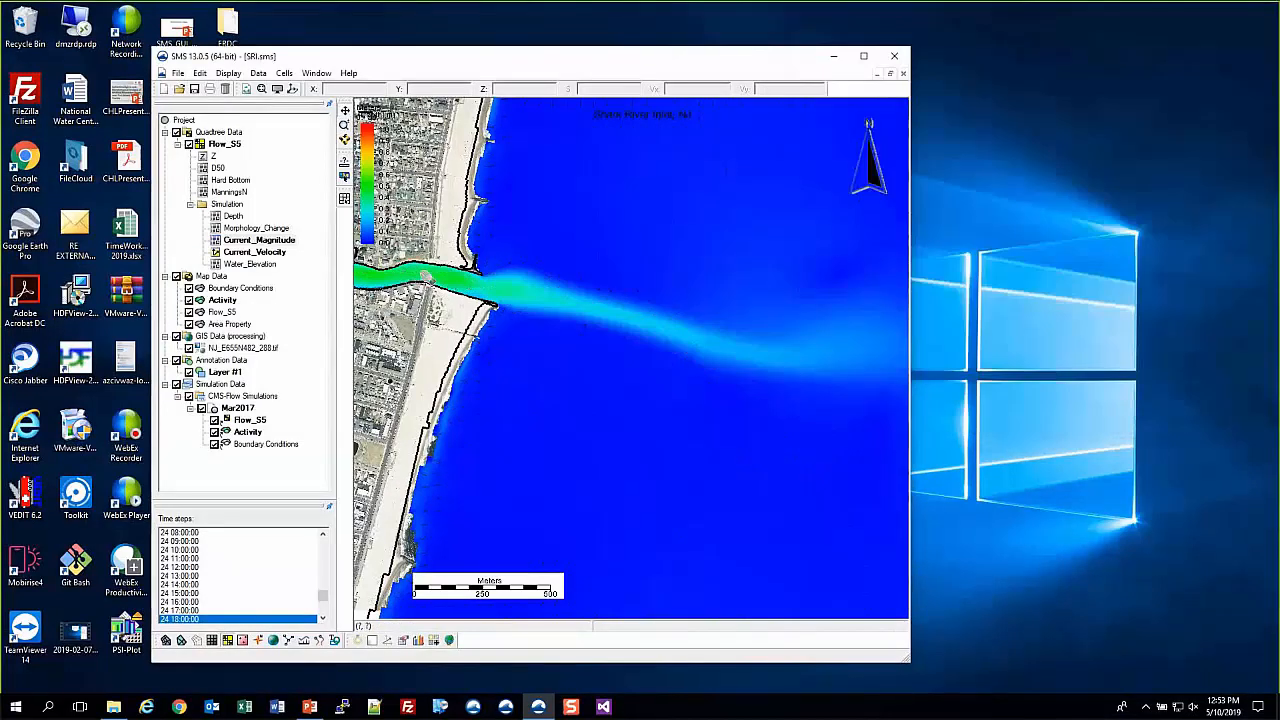
- Create a new map coverage of type Observation under Map Data
{"action": "left_click_drag", "start_coordinate": [434, 314], "coordinate": [551, 386]}
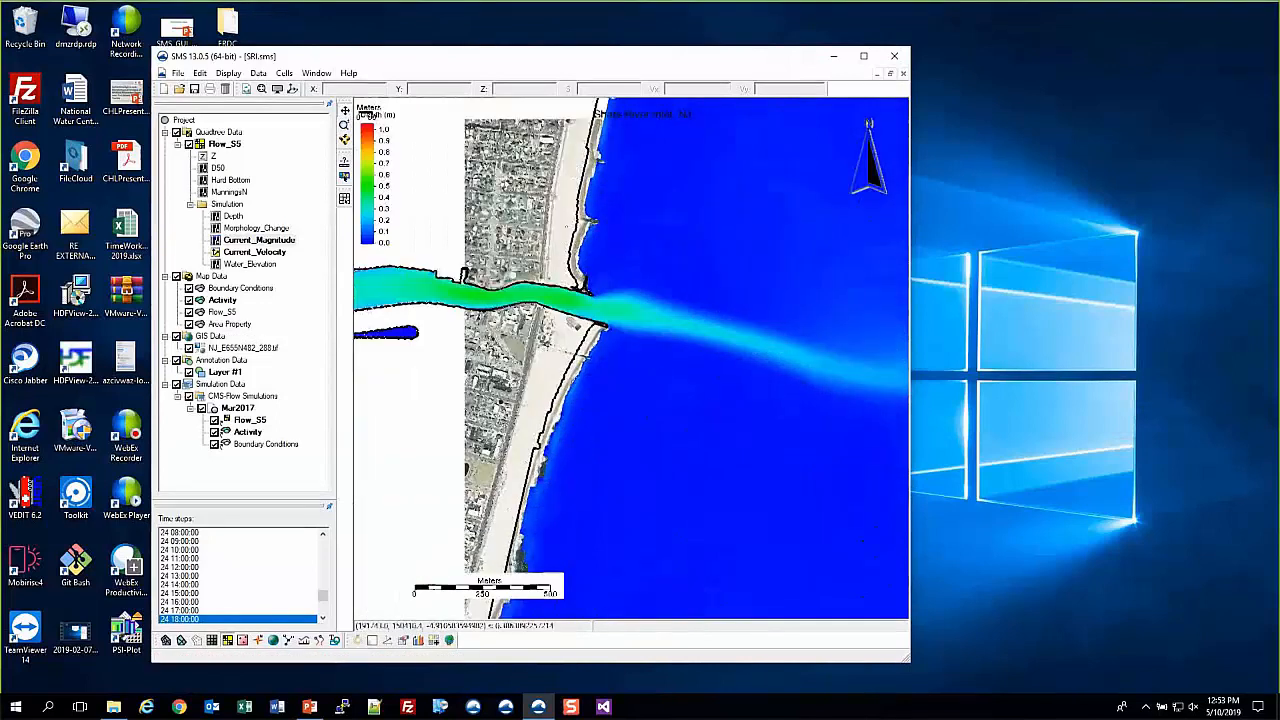
{"action": "scroll", "coordinate": [578, 316], "scroll_direction": "up", "scroll_amount": 2}
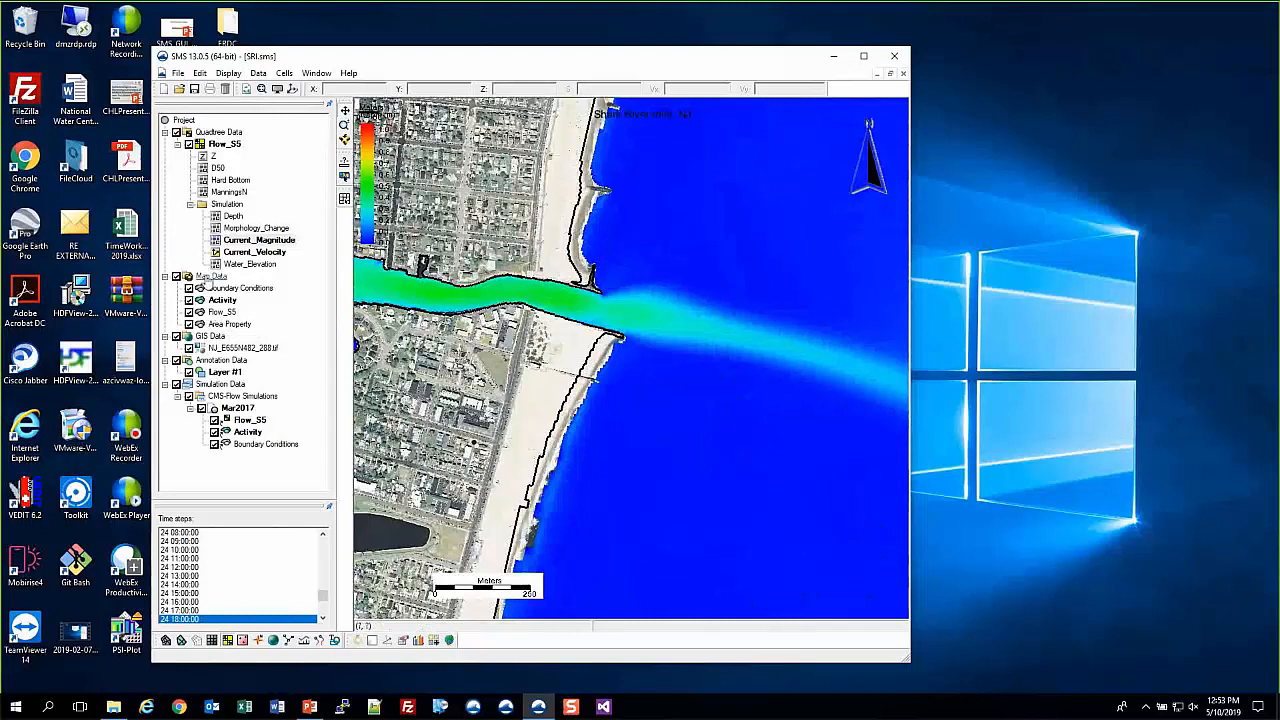
{"action": "right_click", "coordinate": [206, 280]}
{"action": "left_click", "coordinate": [281, 285]}
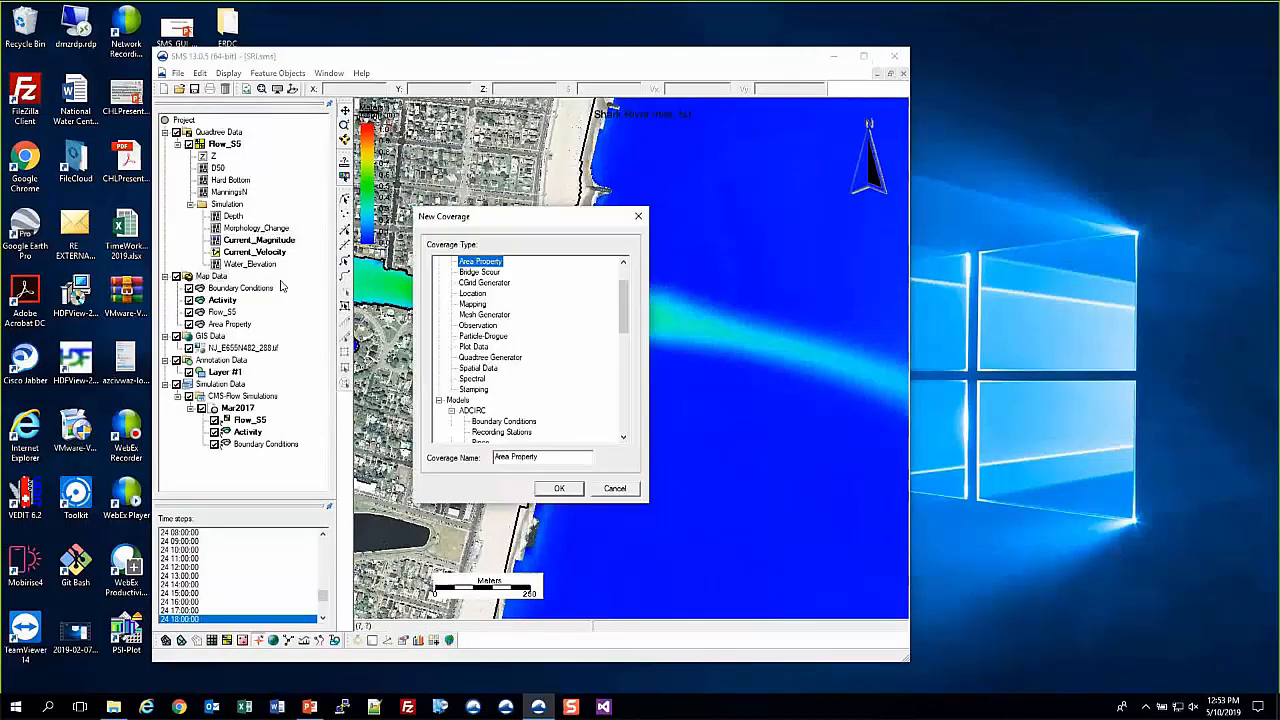
{"action": "left_click", "coordinate": [477, 325]}
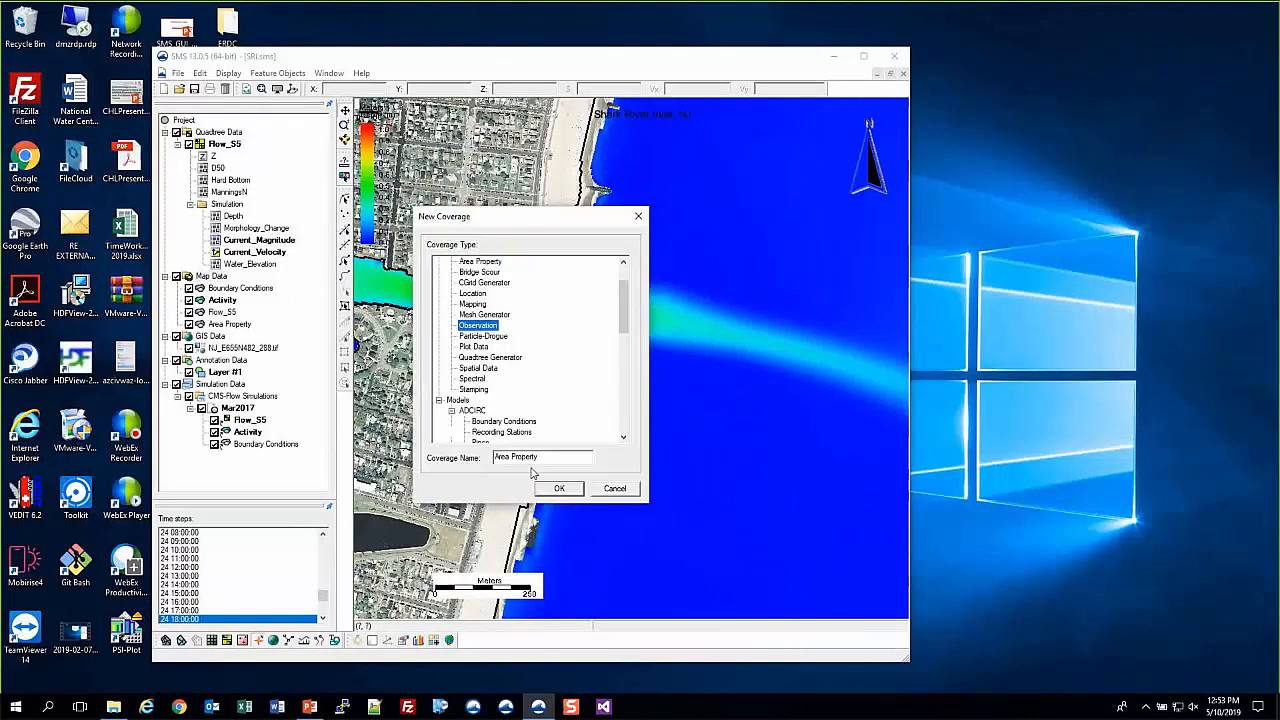
{"action": "left_click", "coordinate": [559, 488]}
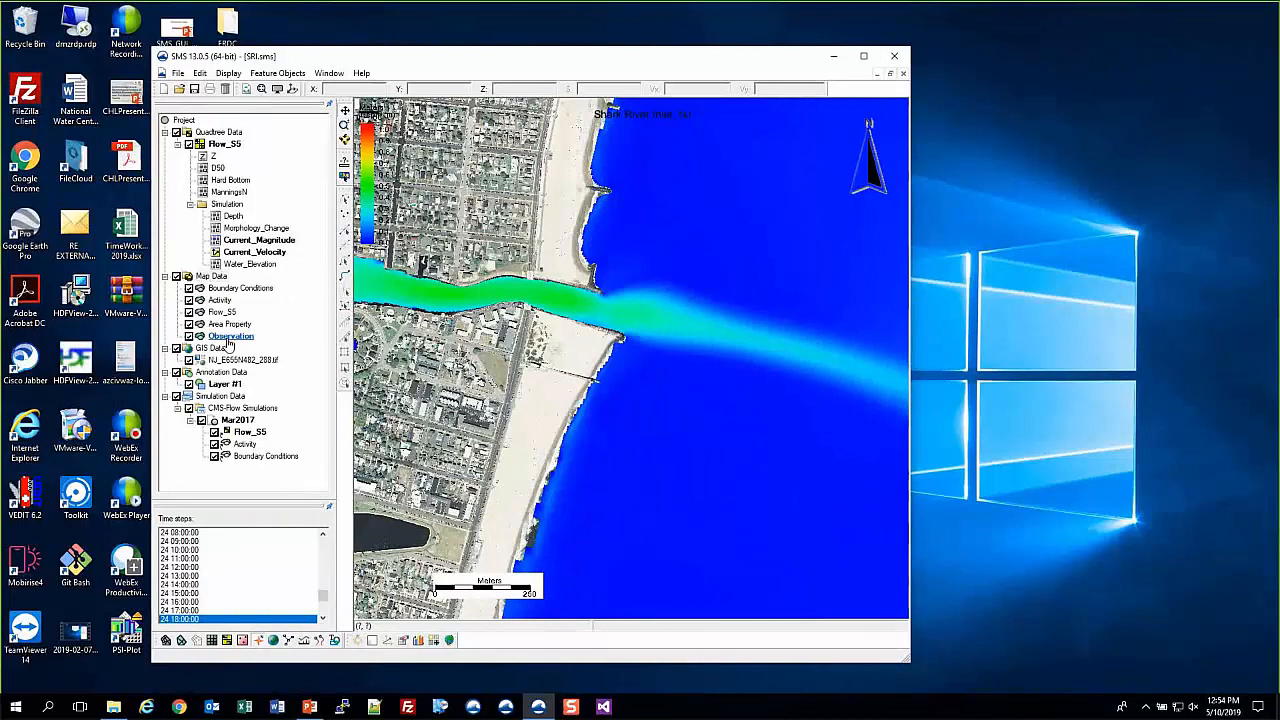
- Activate the Observation coverage and place a feature point mid-channel between the inlet jetties
{"action": "left_click", "coordinate": [230, 337]}
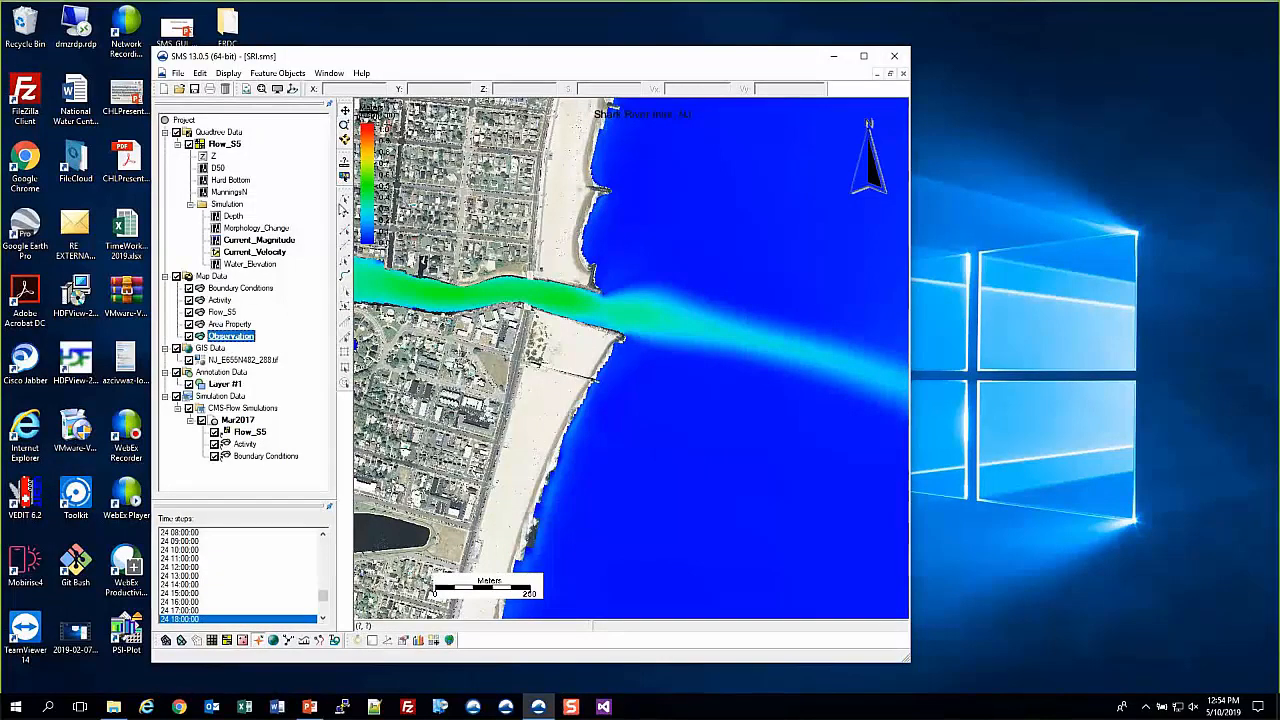
{"action": "left_click", "coordinate": [577, 309]}
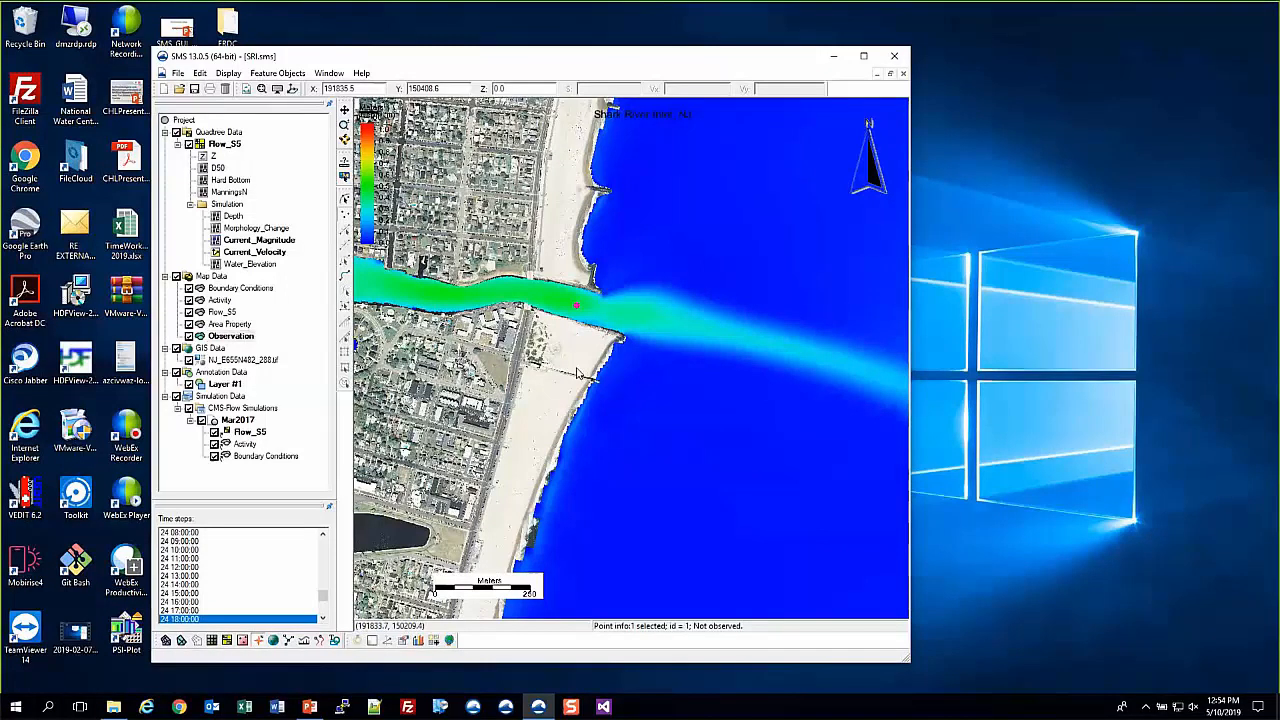
{"action": "scroll", "coordinate": [585, 366], "scroll_direction": "up", "scroll_amount": 1}
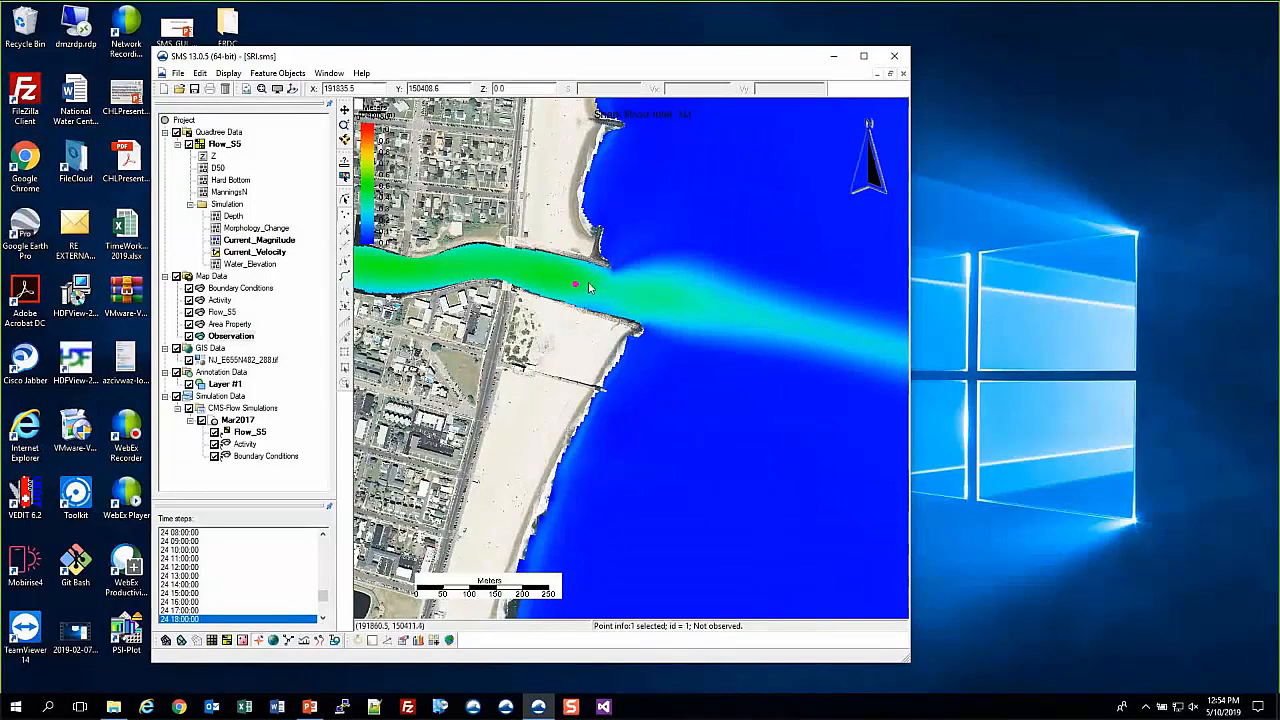
- Start the Plot Wizard, choose the Time Series plot type and continue to its data settings
{"action": "left_click", "coordinate": [229, 74]}
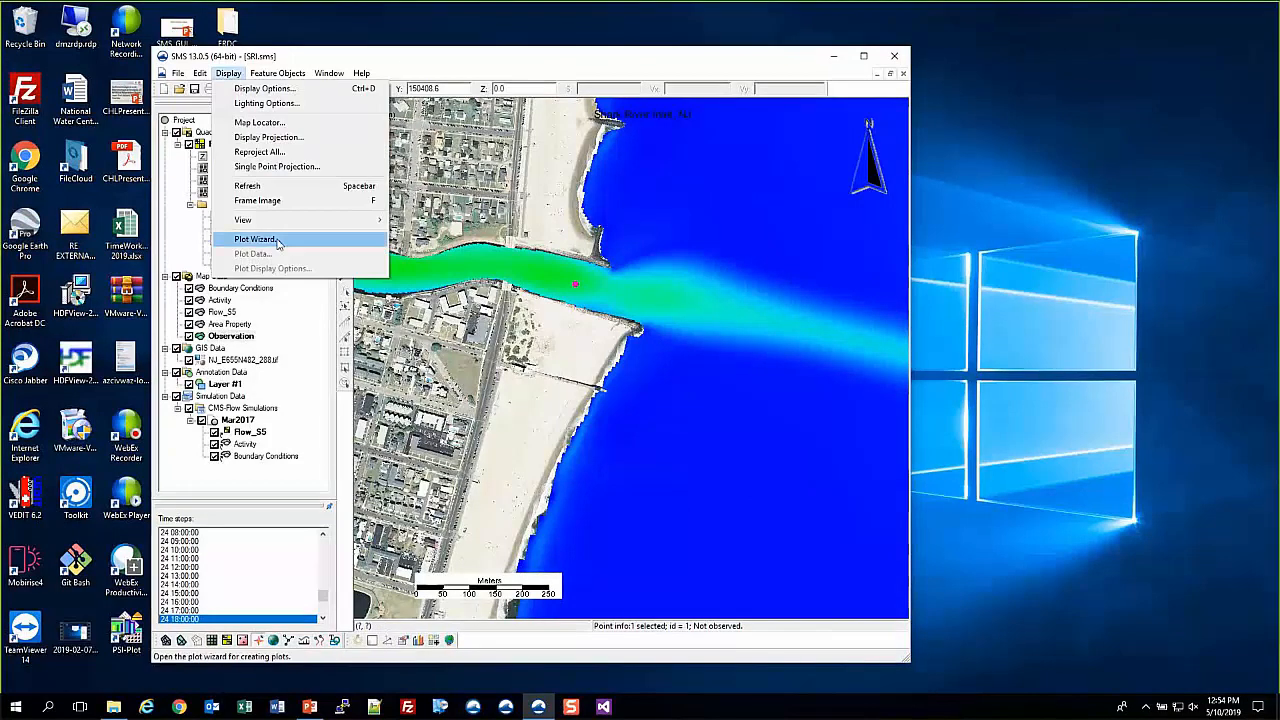
{"action": "left_click", "coordinate": [390, 62]}
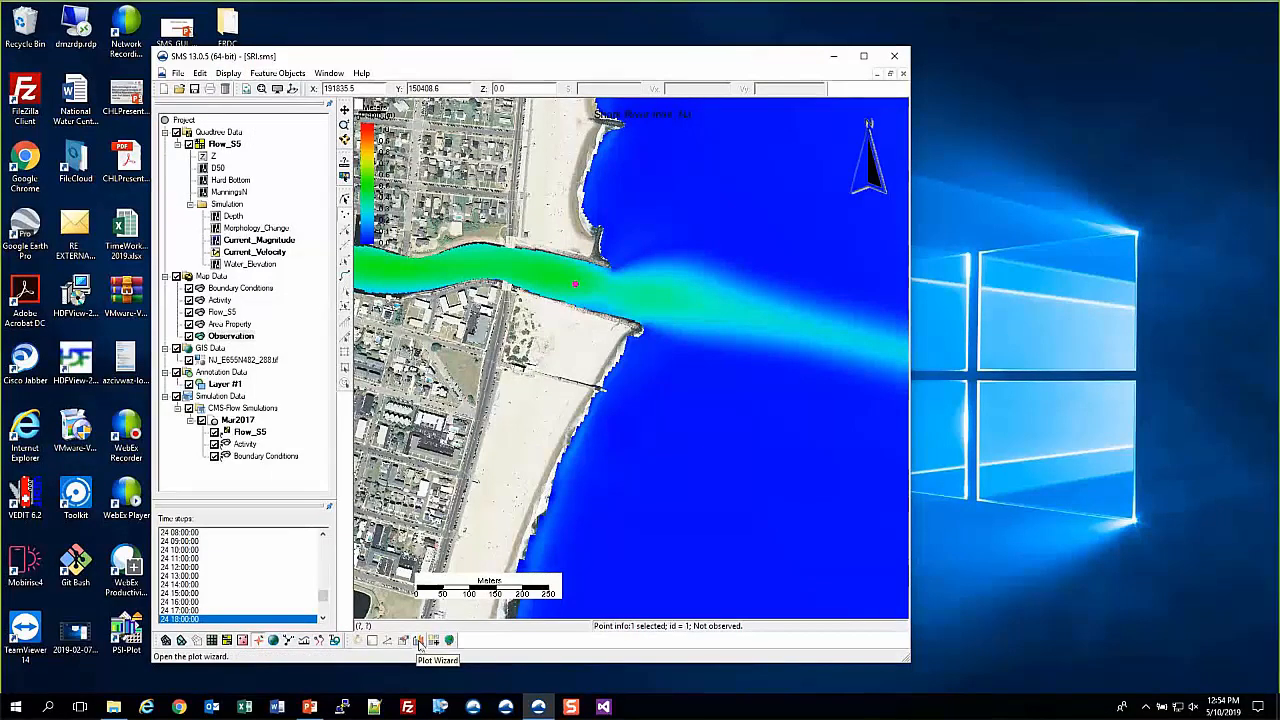
{"action": "left_click", "coordinate": [419, 641]}
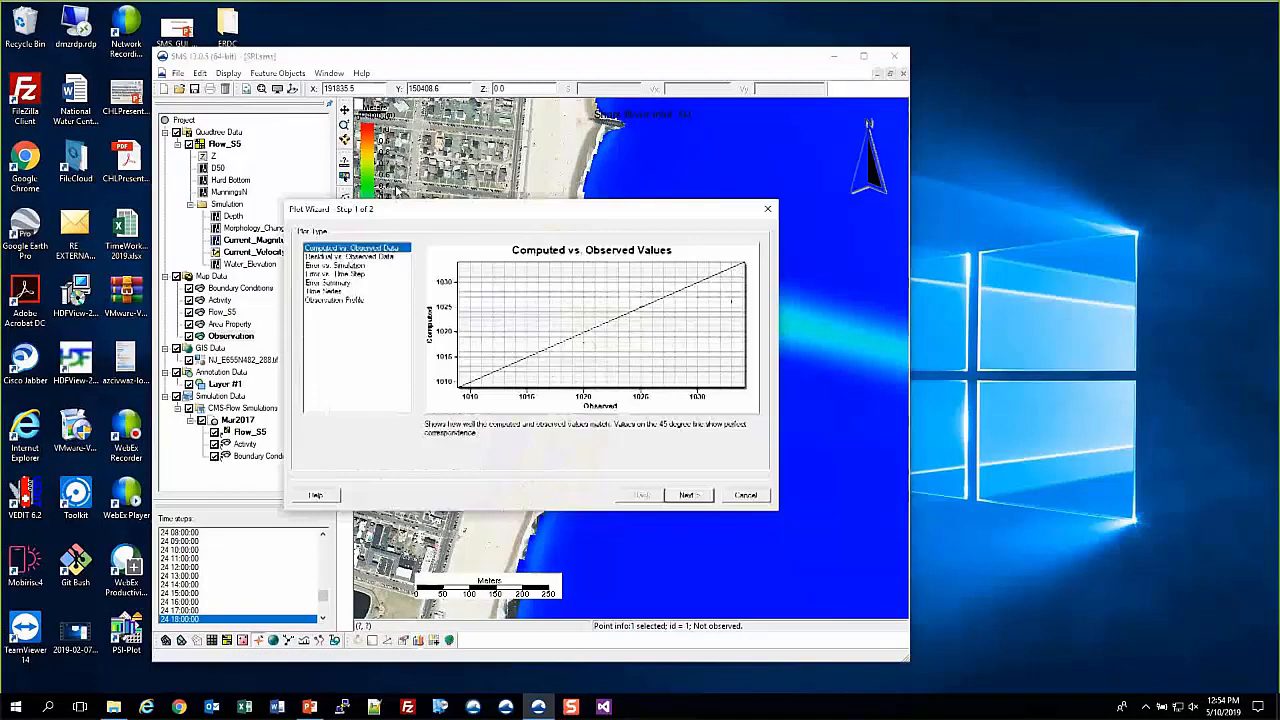
{"action": "left_click", "coordinate": [355, 291]}
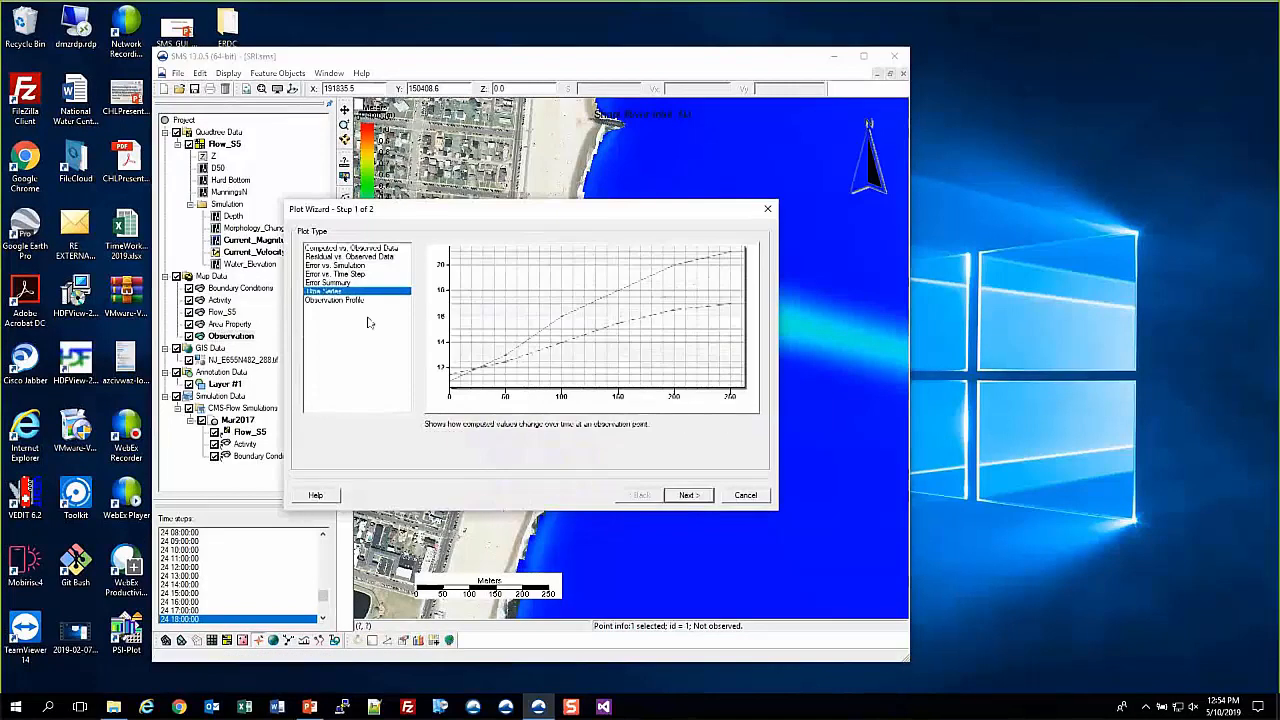
{"action": "left_click", "coordinate": [689, 495]}
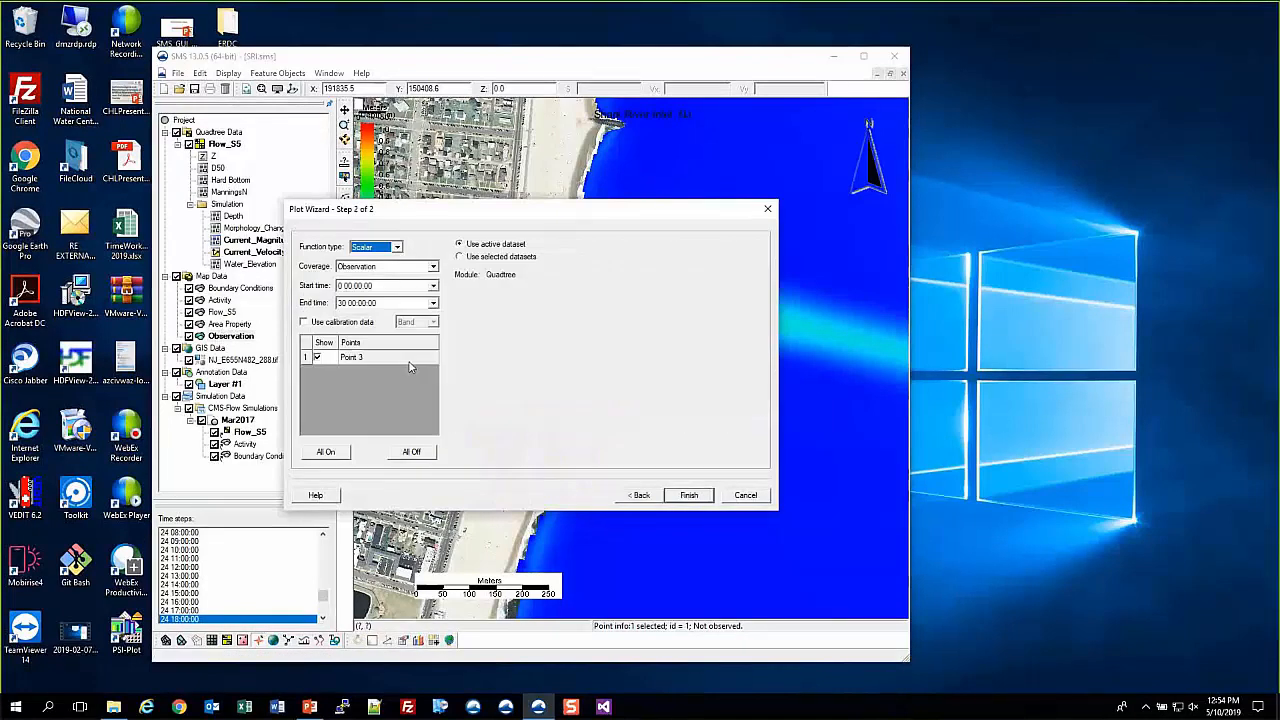
- Plot selected datasets instead of the active one, keeping only Water_Elevation for the observation point, and finish the time series plot
{"action": "left_click", "coordinate": [504, 258]}
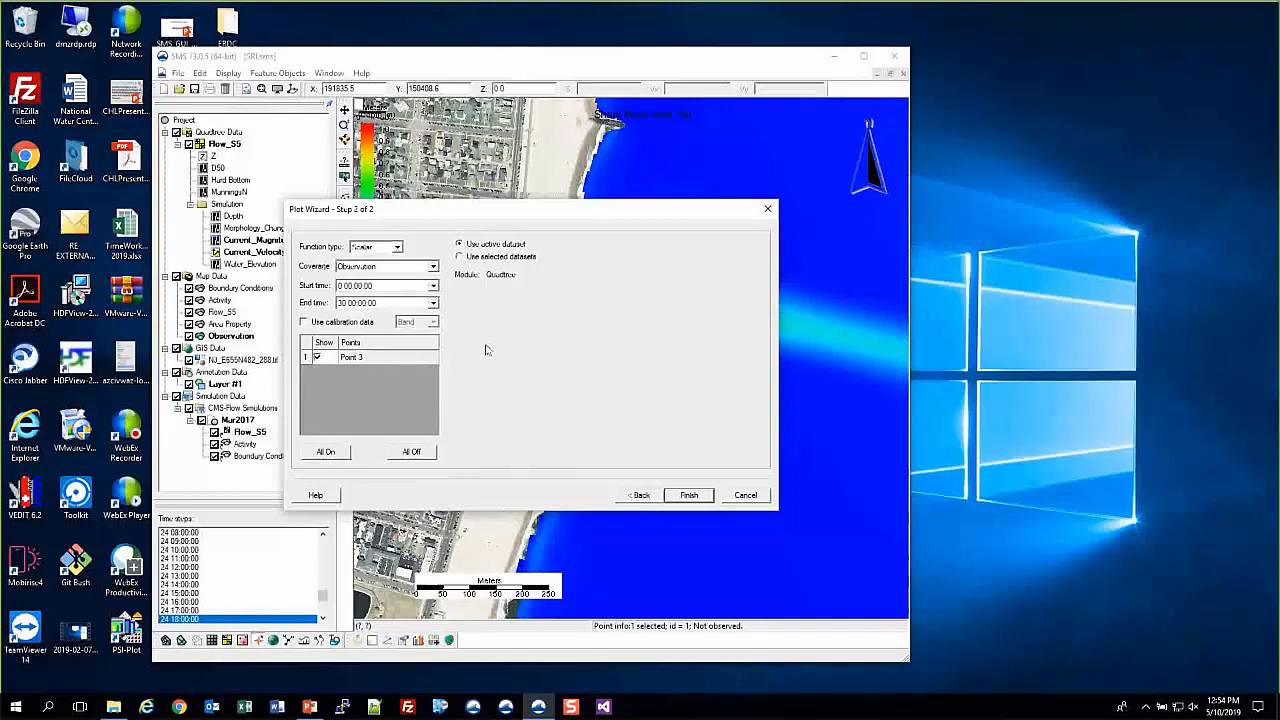
{"action": "left_click", "coordinate": [507, 322]}
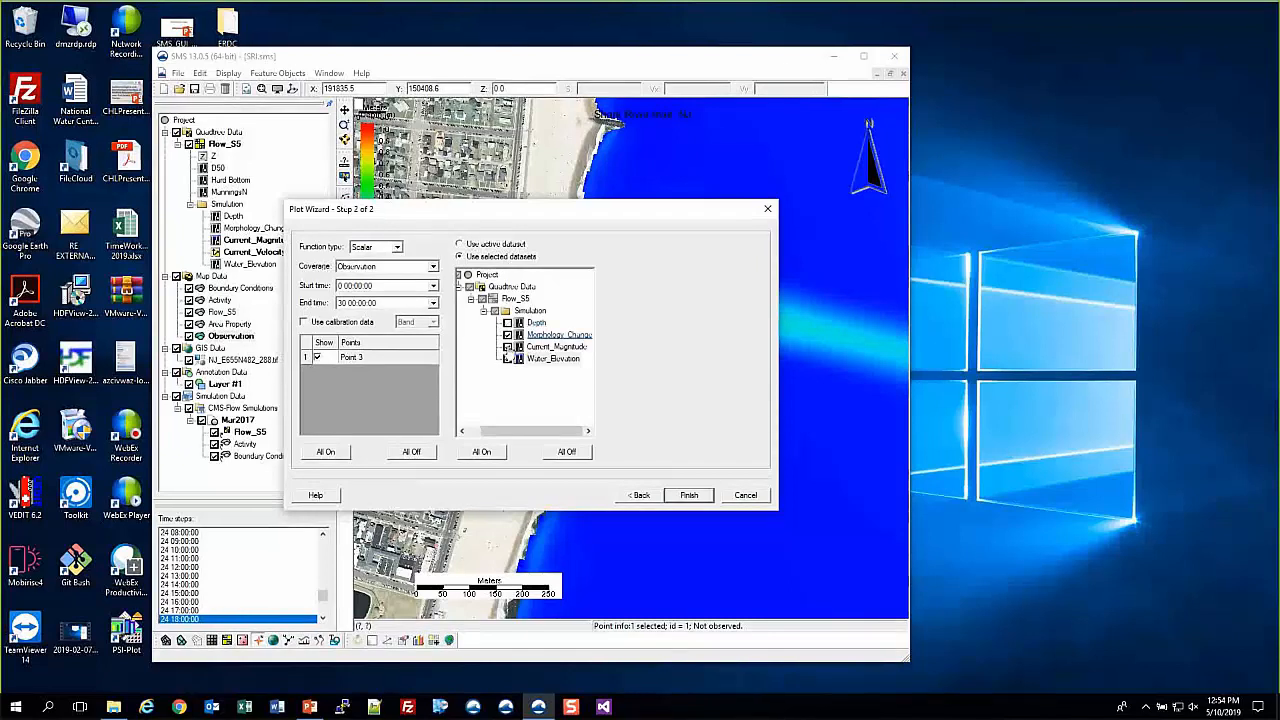
{"action": "left_click", "coordinate": [507, 334]}
{"action": "left_click", "coordinate": [507, 346]}
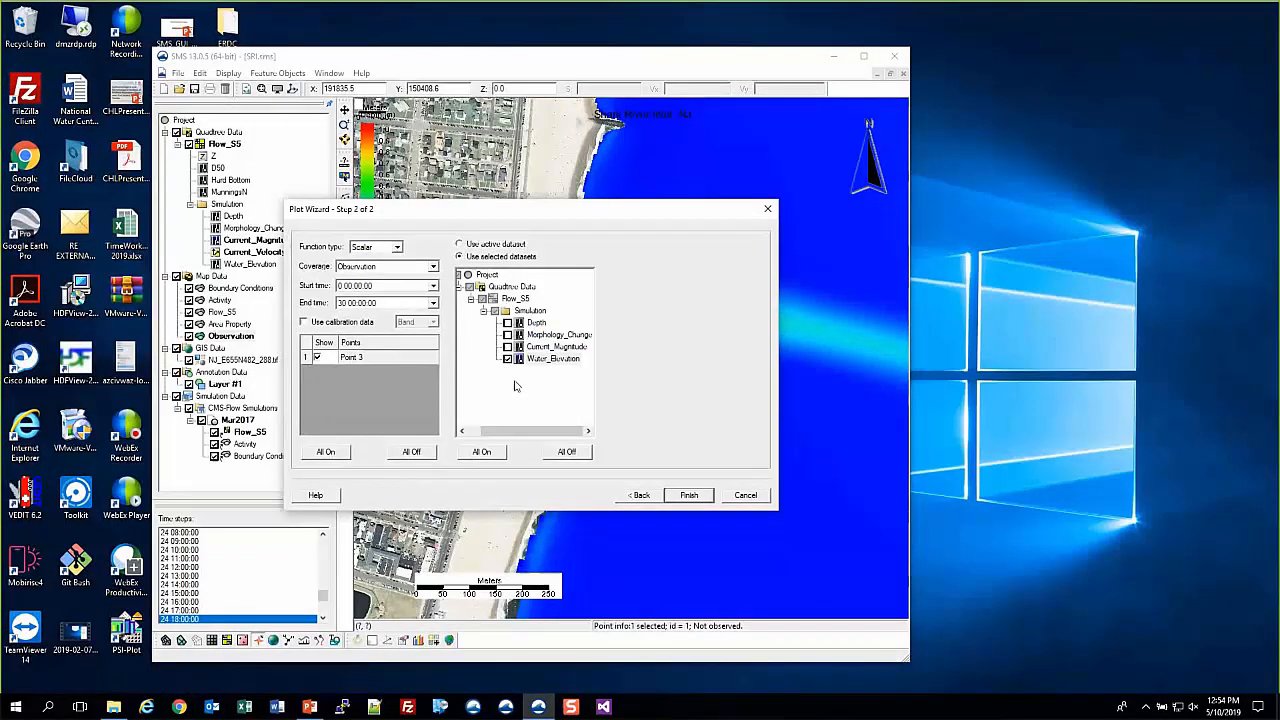
{"action": "left_click", "coordinate": [563, 362]}
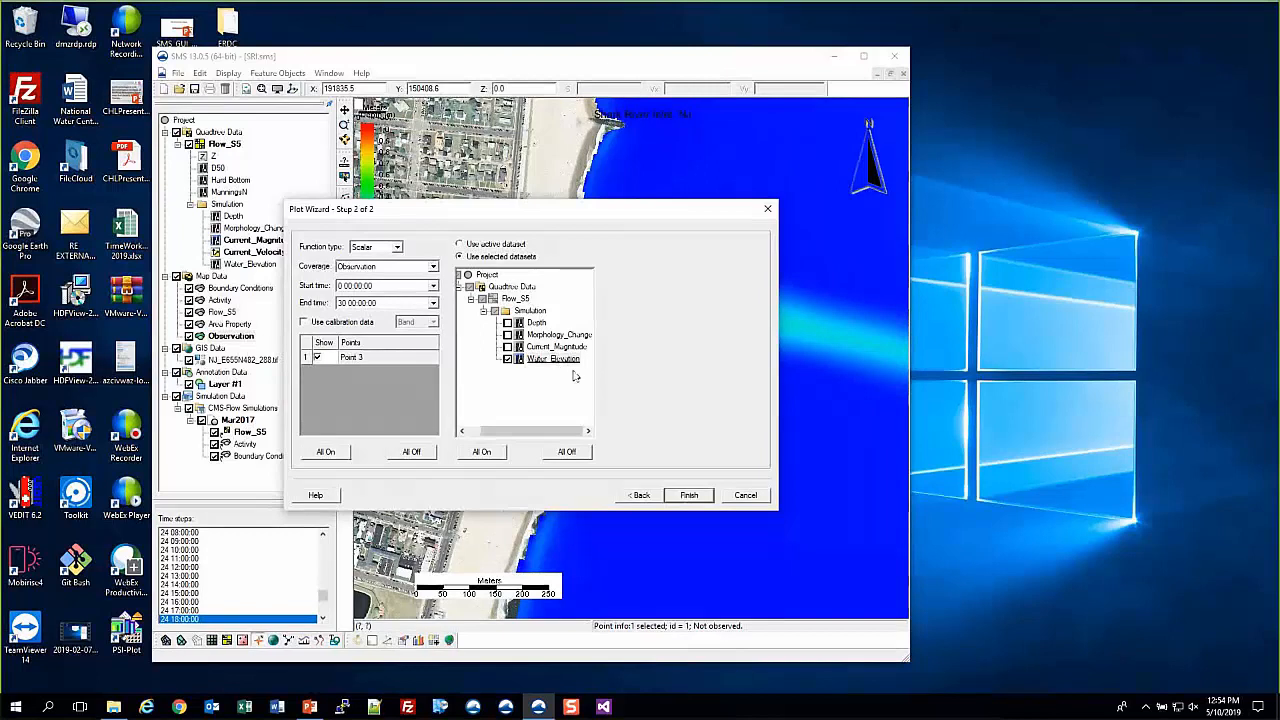
{"action": "left_click", "coordinate": [690, 495]}
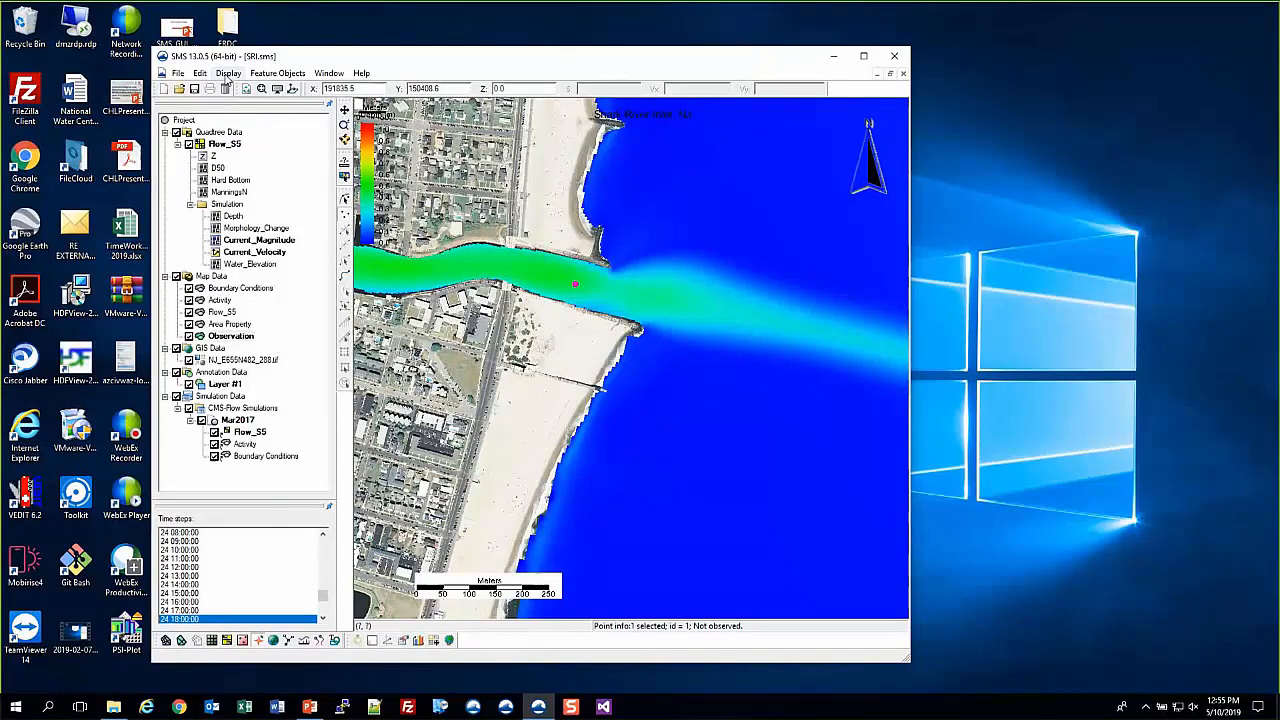
- Run the Plot Wizard again for a Time Series plot, and move and enlarge the Water_Elevation plot window
{"action": "left_click", "coordinate": [234, 78]}
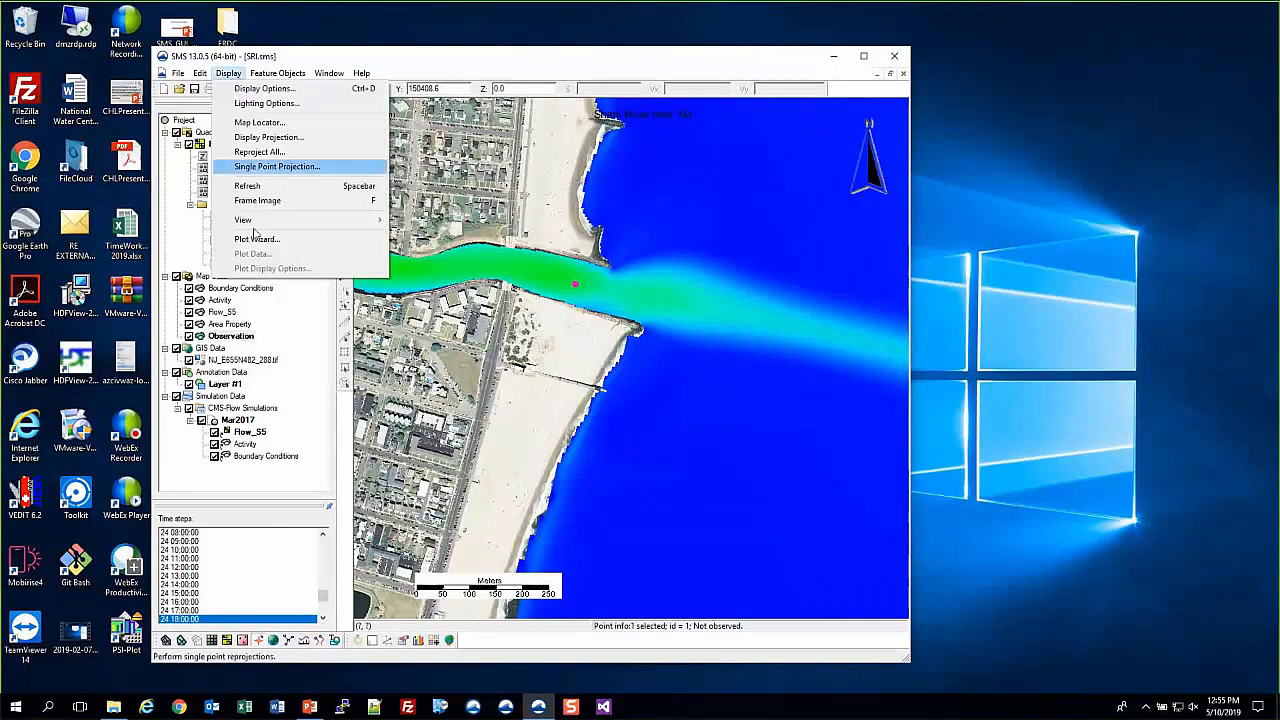
{"action": "left_click", "coordinate": [257, 239]}
{"action": "left_click", "coordinate": [336, 292]}
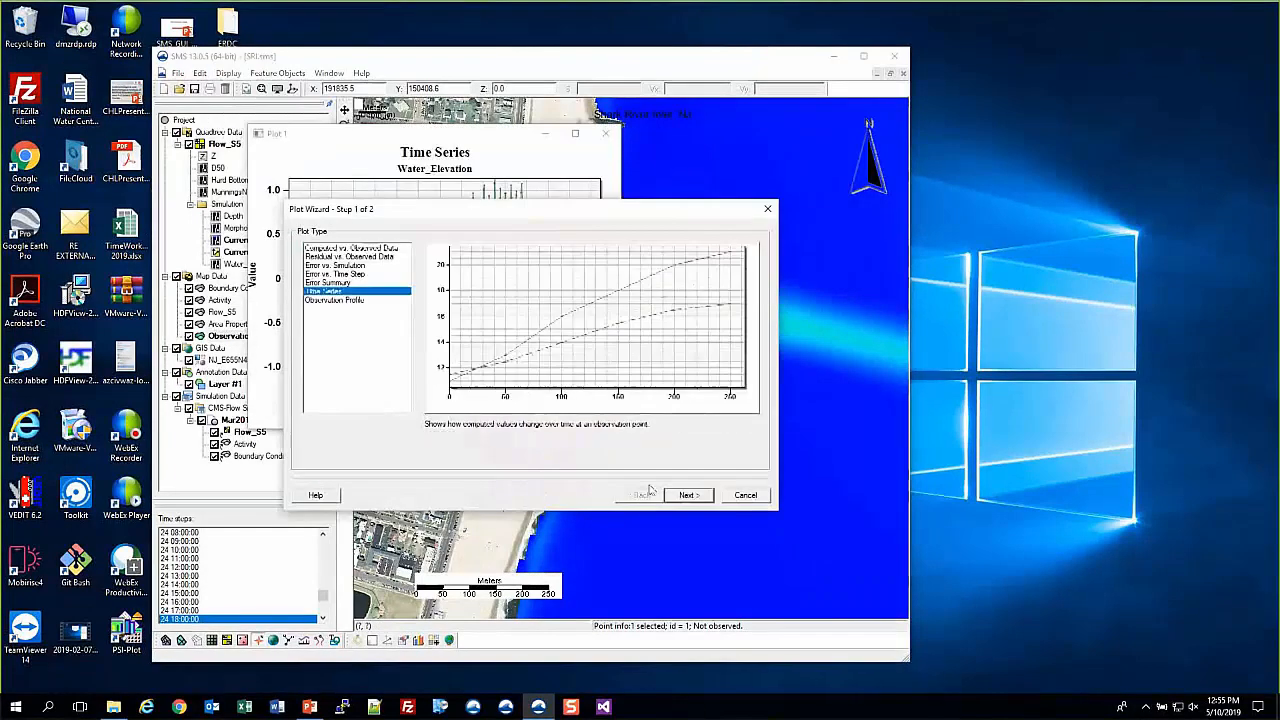
{"action": "left_click", "coordinate": [688, 495]}
{"action": "left_click", "coordinate": [688, 495]}
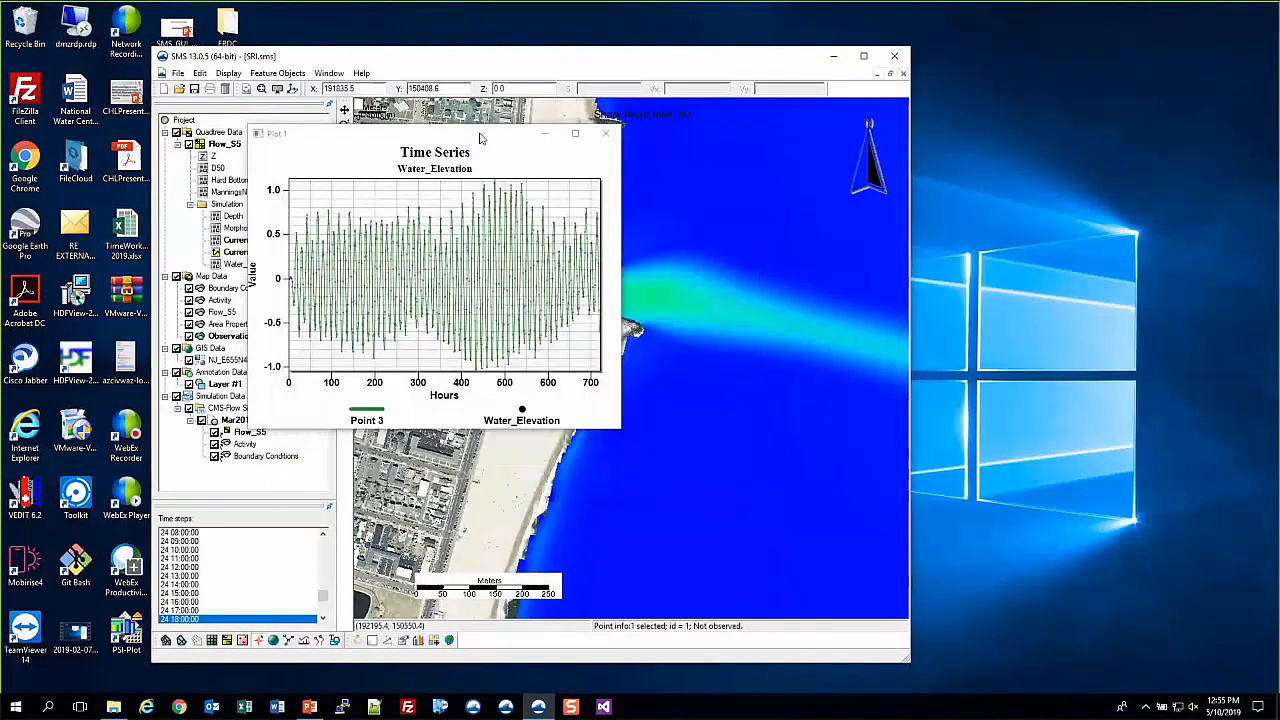
{"action": "left_click_drag", "start_coordinate": [477, 134], "coordinate": [508, 127]}
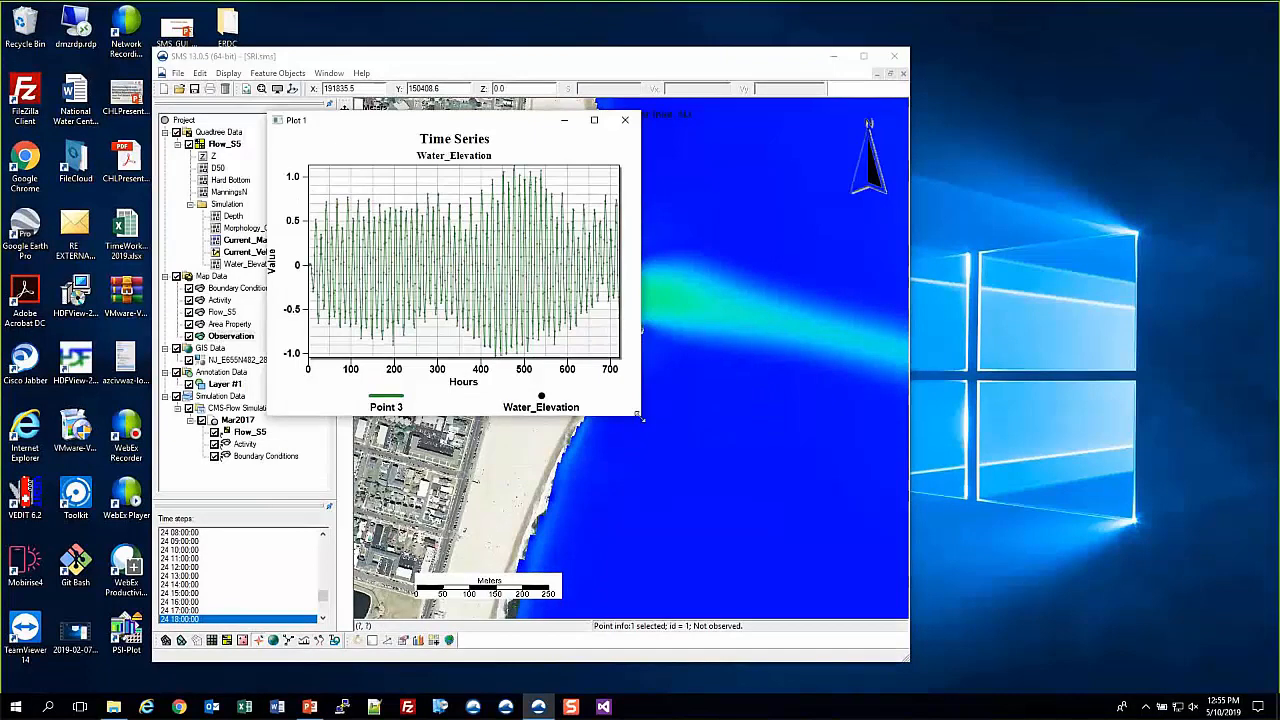
{"action": "left_click_drag", "start_coordinate": [641, 418], "coordinate": [711, 486]}
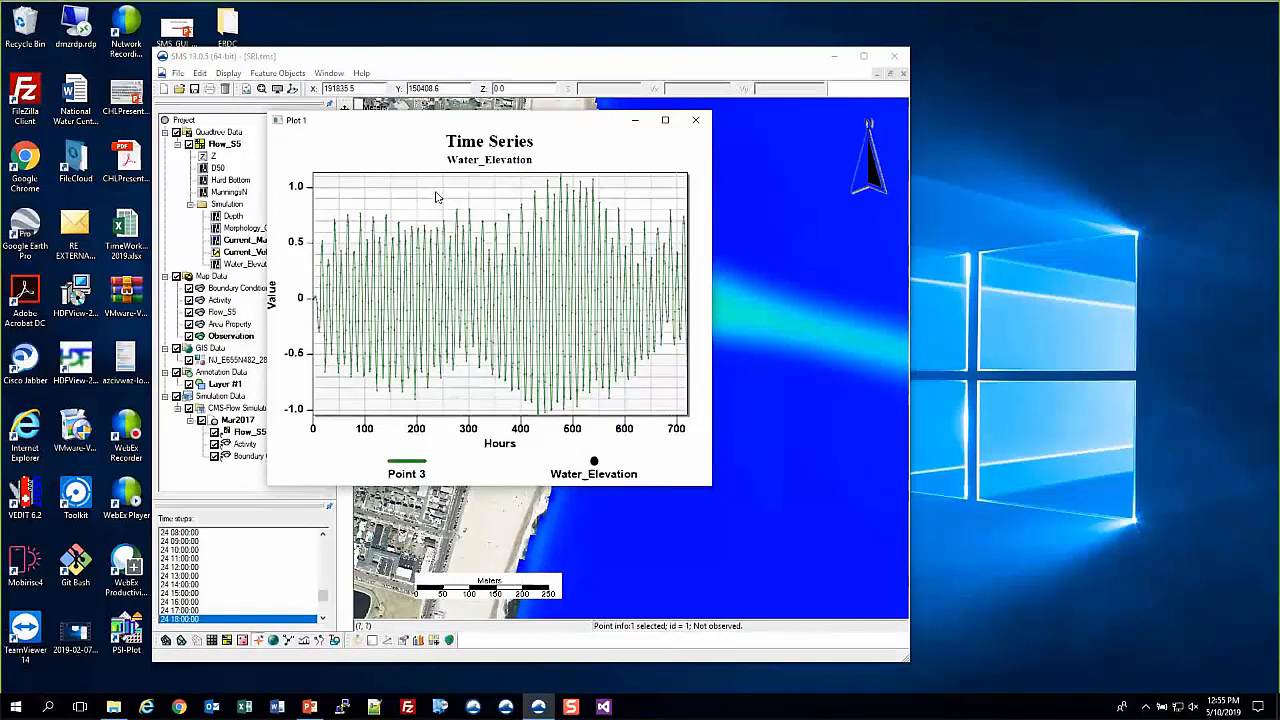
- Zoom the Water_Elevation plot to about 240 to 380 hours and frame the full plot again
{"action": "left_click_drag", "start_coordinate": [435, 197], "coordinate": [510, 390]}
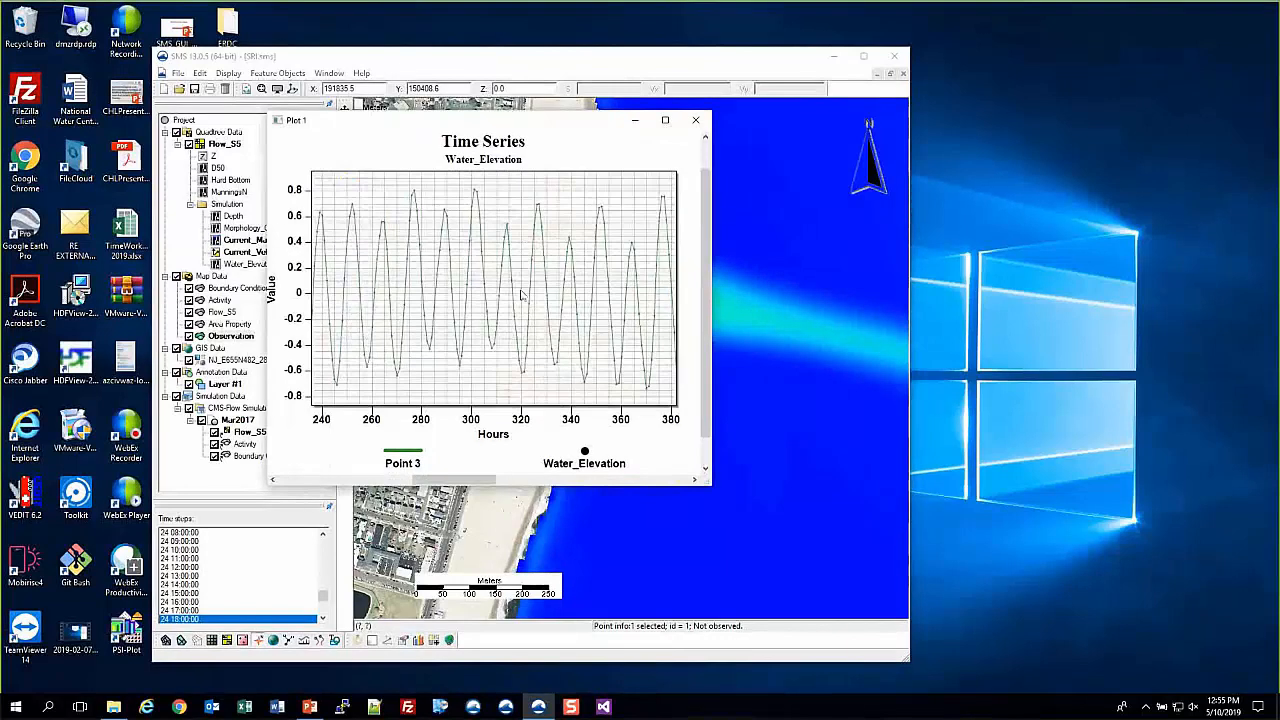
{"action": "right_click", "coordinate": [526, 204]}
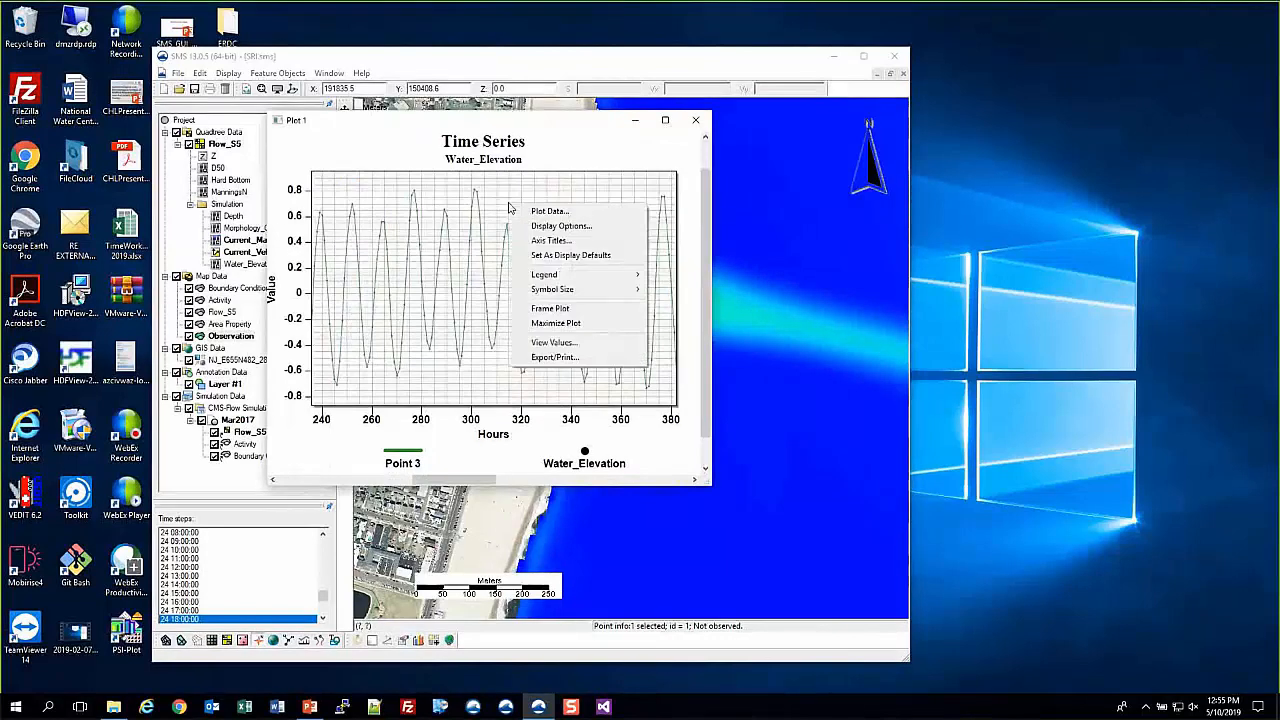
{"action": "left_click", "coordinate": [550, 309]}
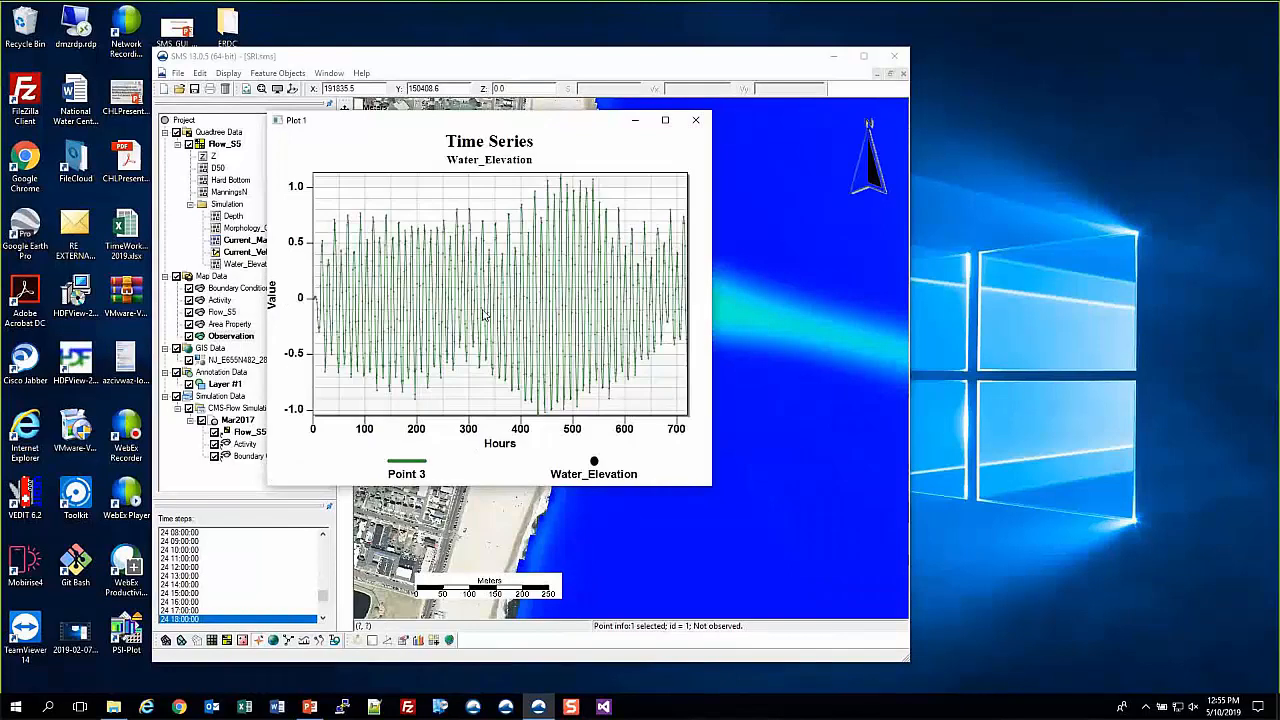
- View the plotted Point 3 Water_Elevation values, select the whole table and check its copy option, and close the table
{"action": "right_click", "coordinate": [484, 198]}
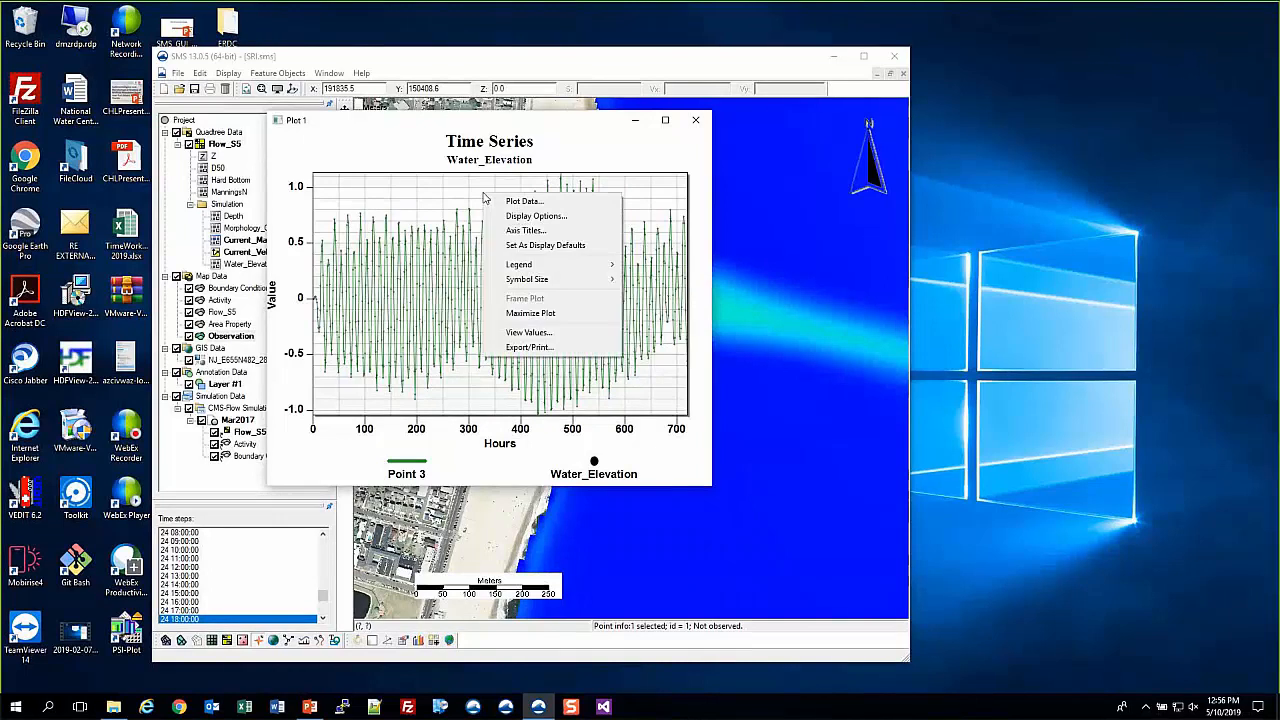
{"action": "left_click", "coordinate": [522, 335]}
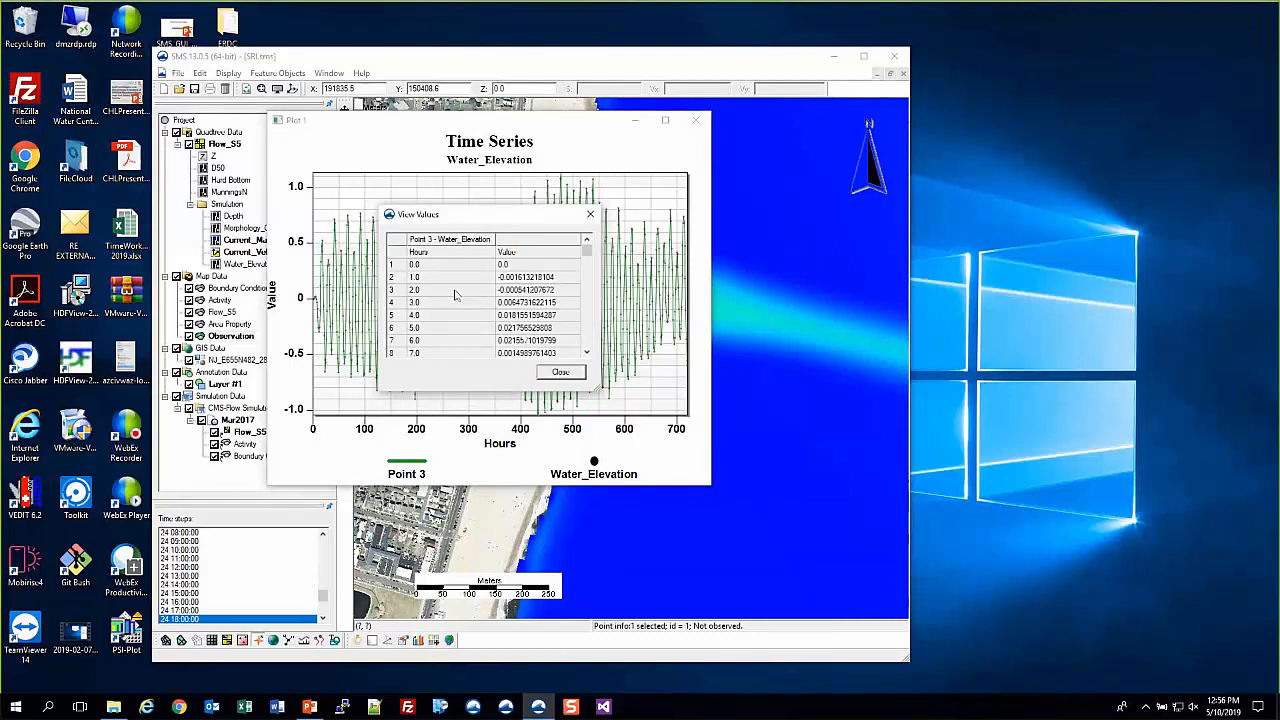
{"action": "left_click", "coordinate": [397, 252]}
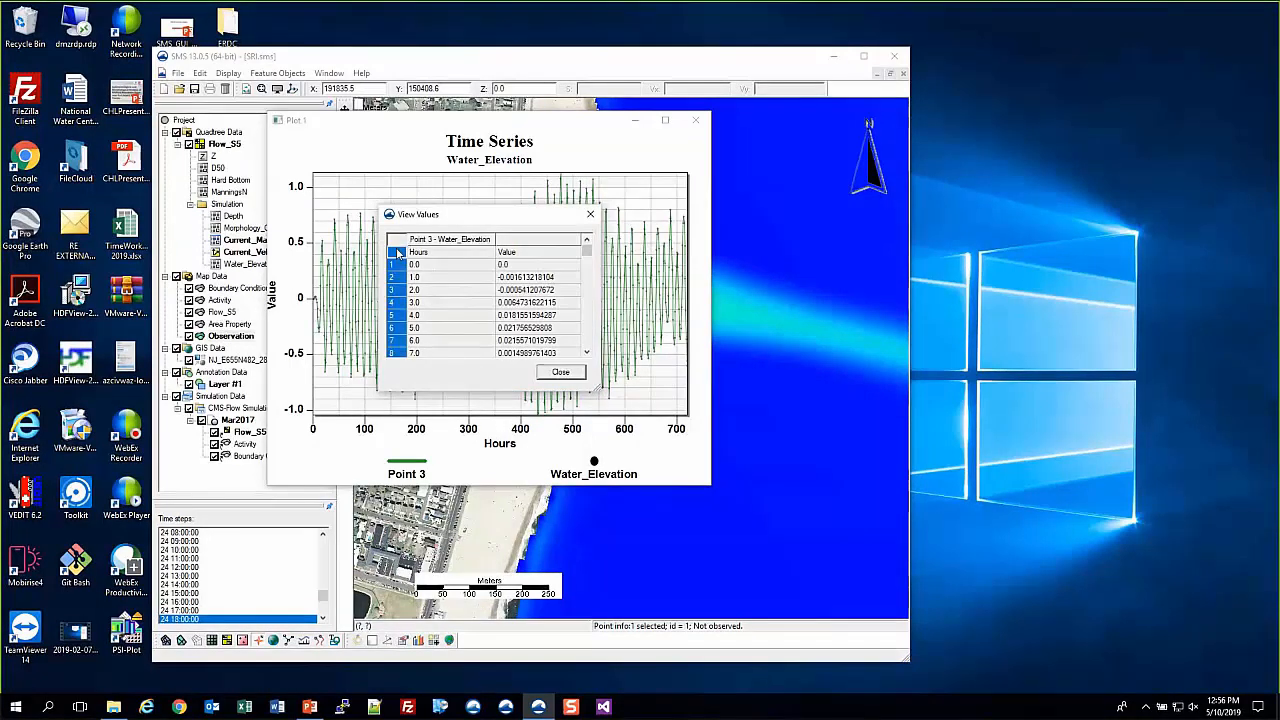
{"action": "left_click", "coordinate": [456, 292]}
{"action": "left_click", "coordinate": [508, 255]}
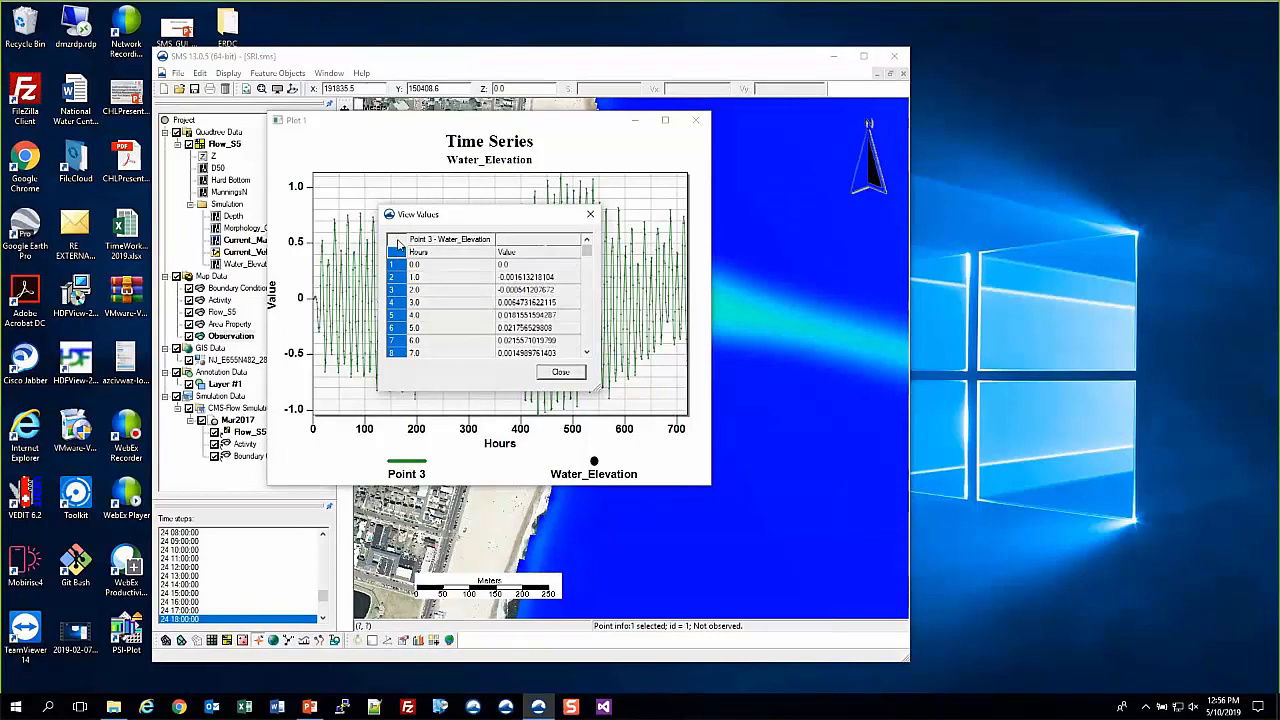
{"action": "left_click", "coordinate": [397, 244]}
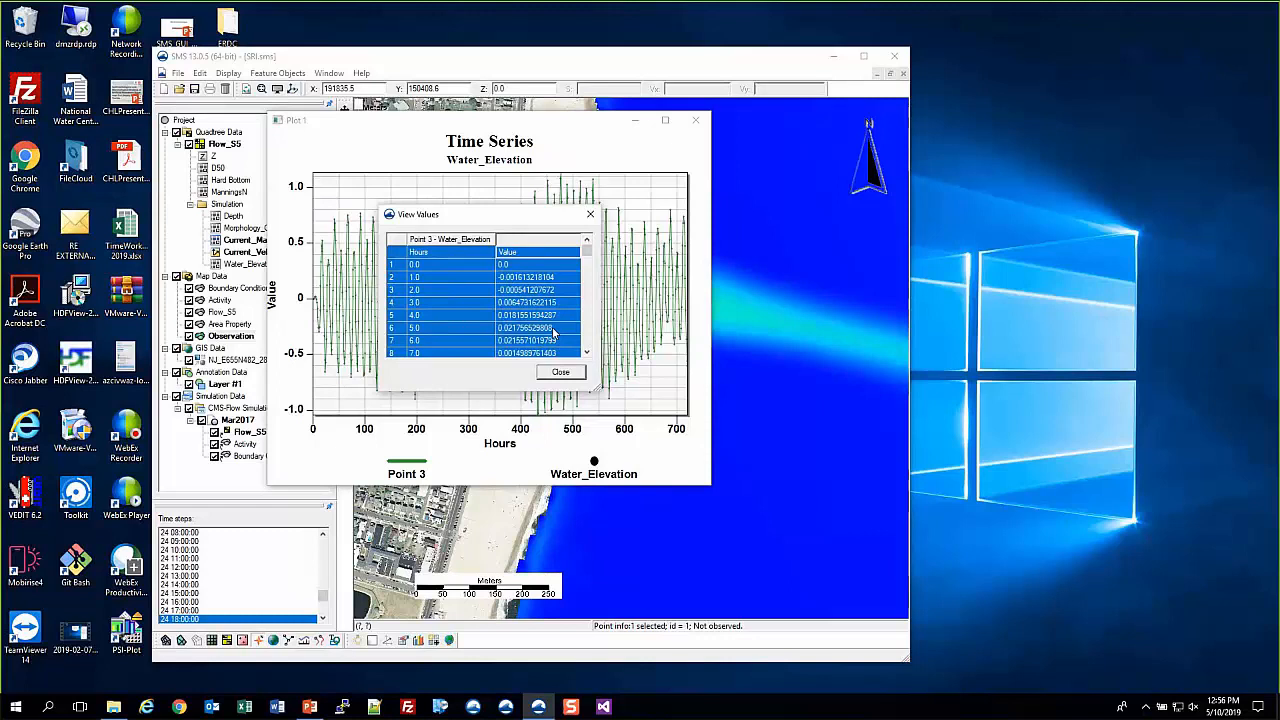
{"action": "right_click", "coordinate": [538, 275]}
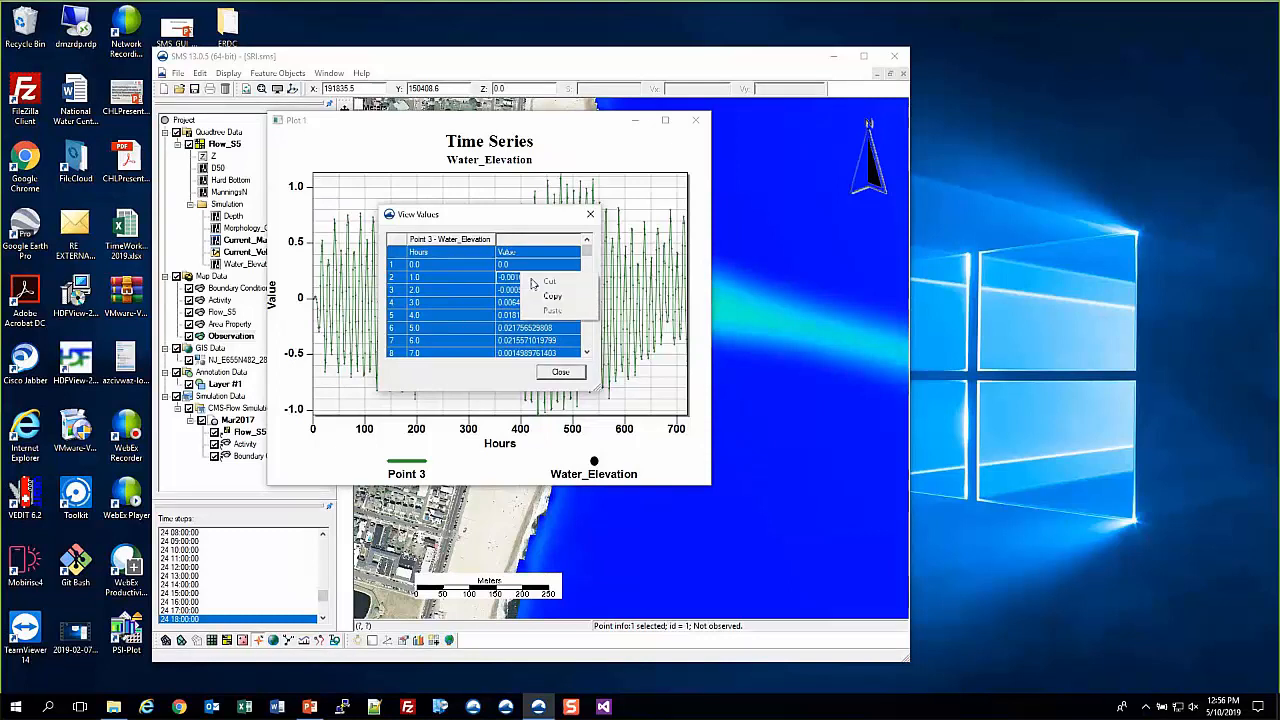
{"action": "left_click", "coordinate": [534, 216]}
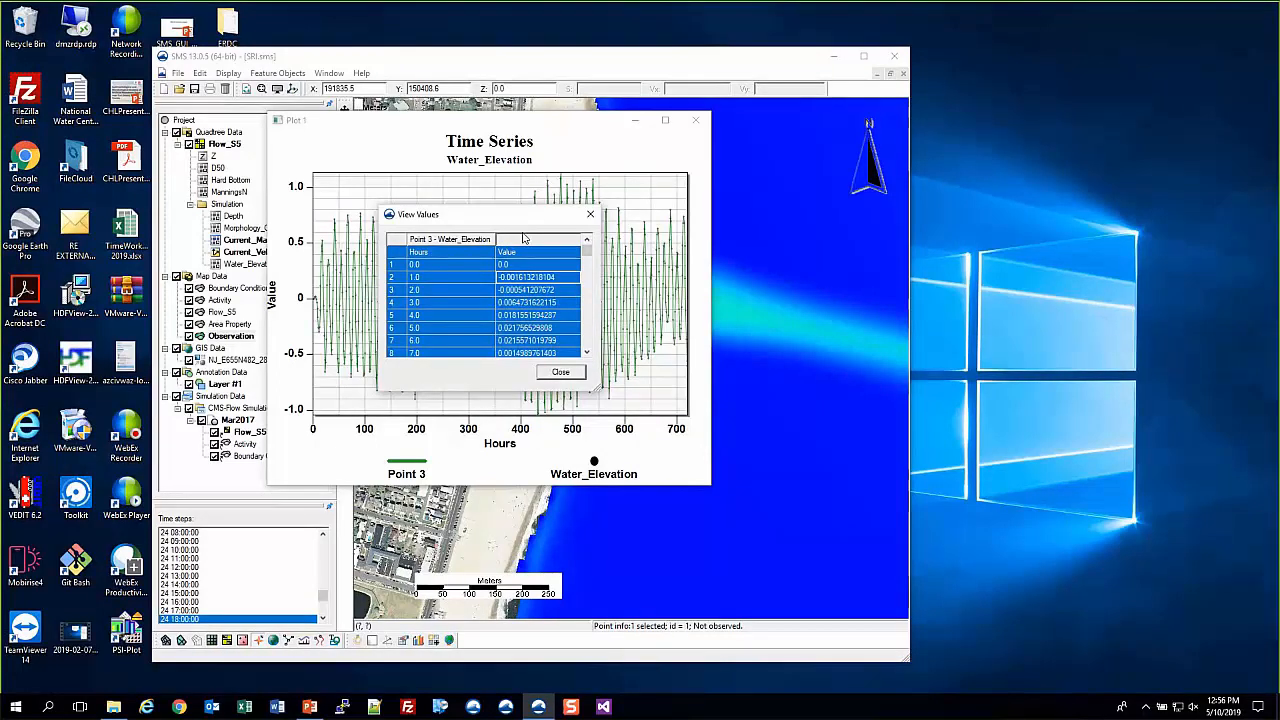
{"action": "left_click", "coordinate": [560, 372]}
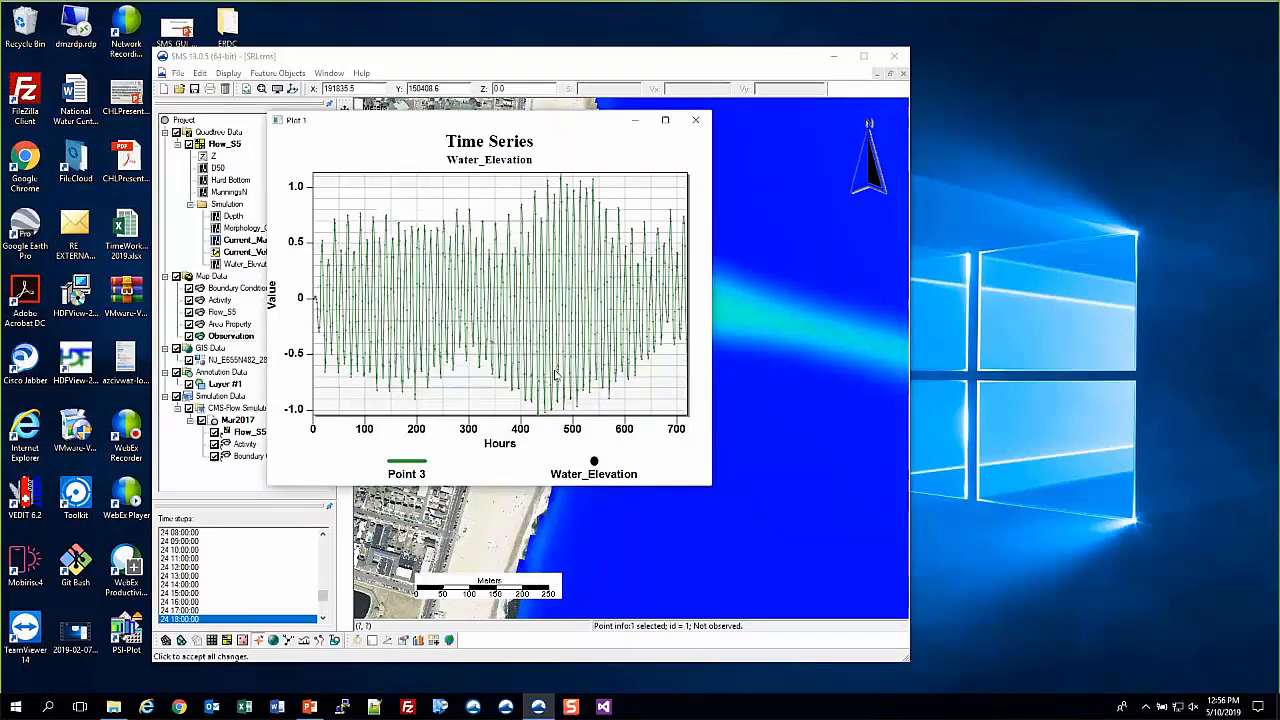
- Check the time series plot's options and move the plot window clear of the map view
{"action": "right_click", "coordinate": [428, 207]}
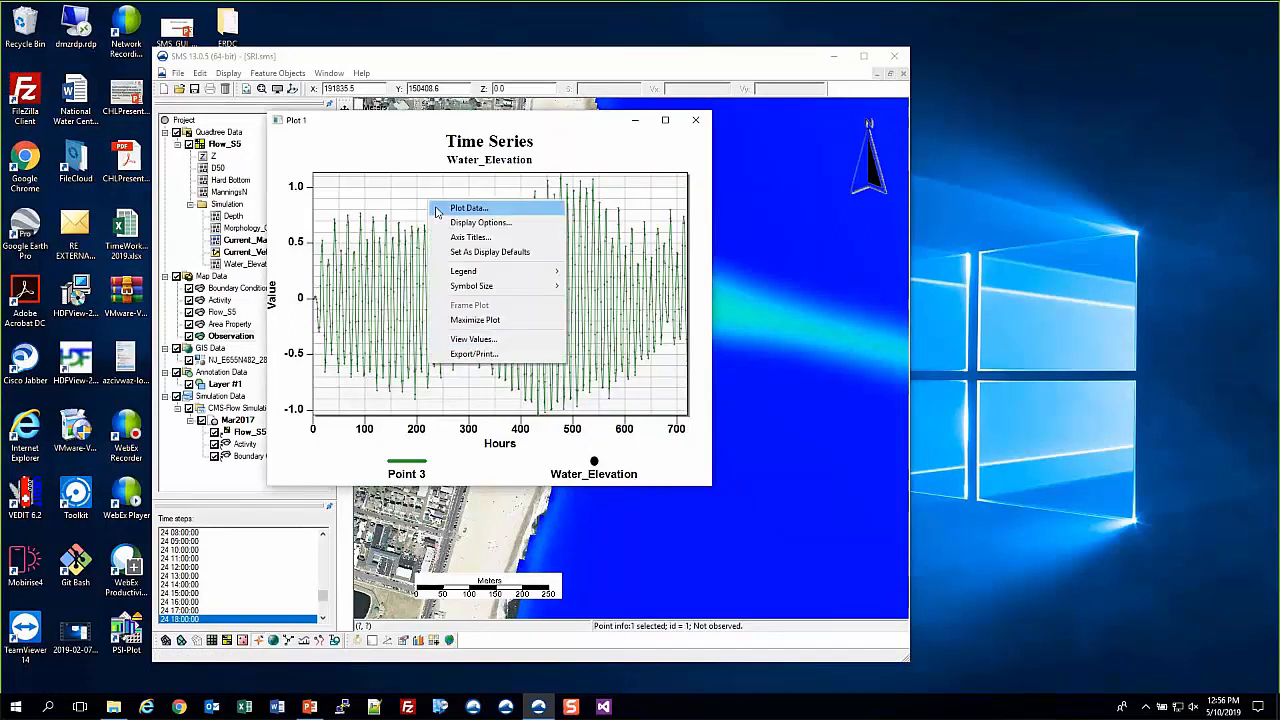
{"action": "left_click", "coordinate": [510, 344]}
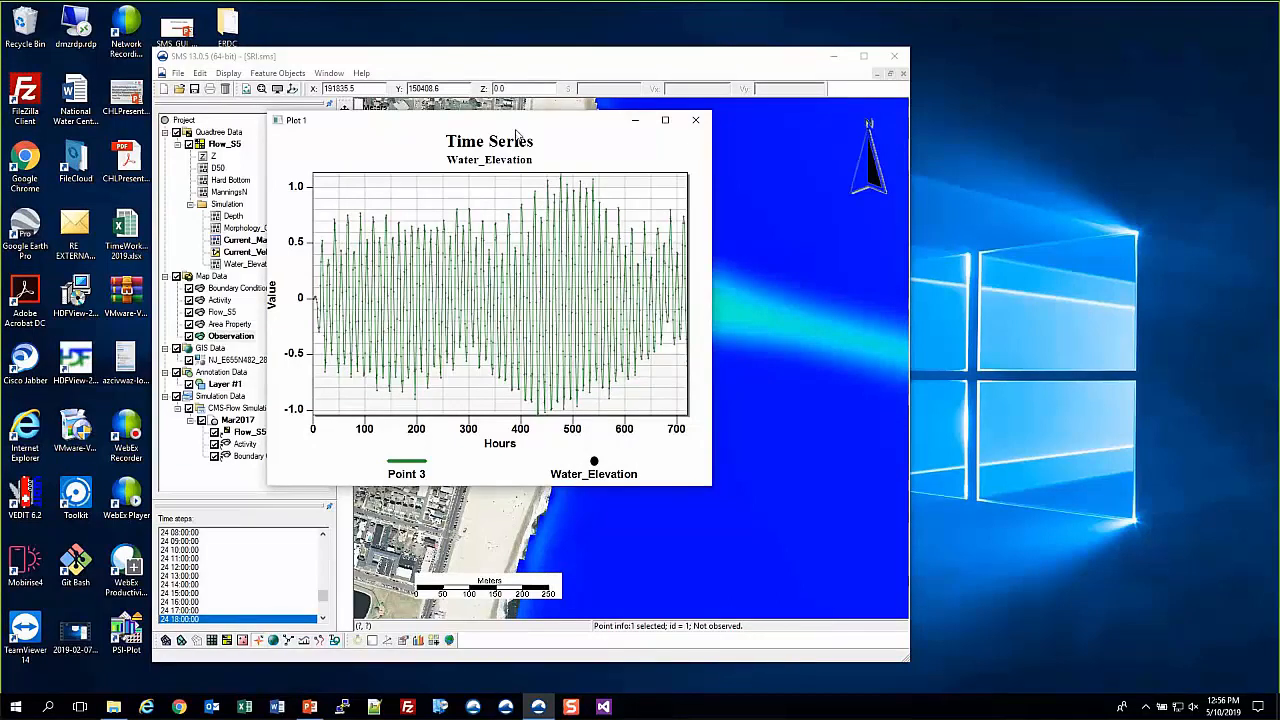
{"action": "left_click_drag", "start_coordinate": [516, 135], "coordinate": [1279, 200]}
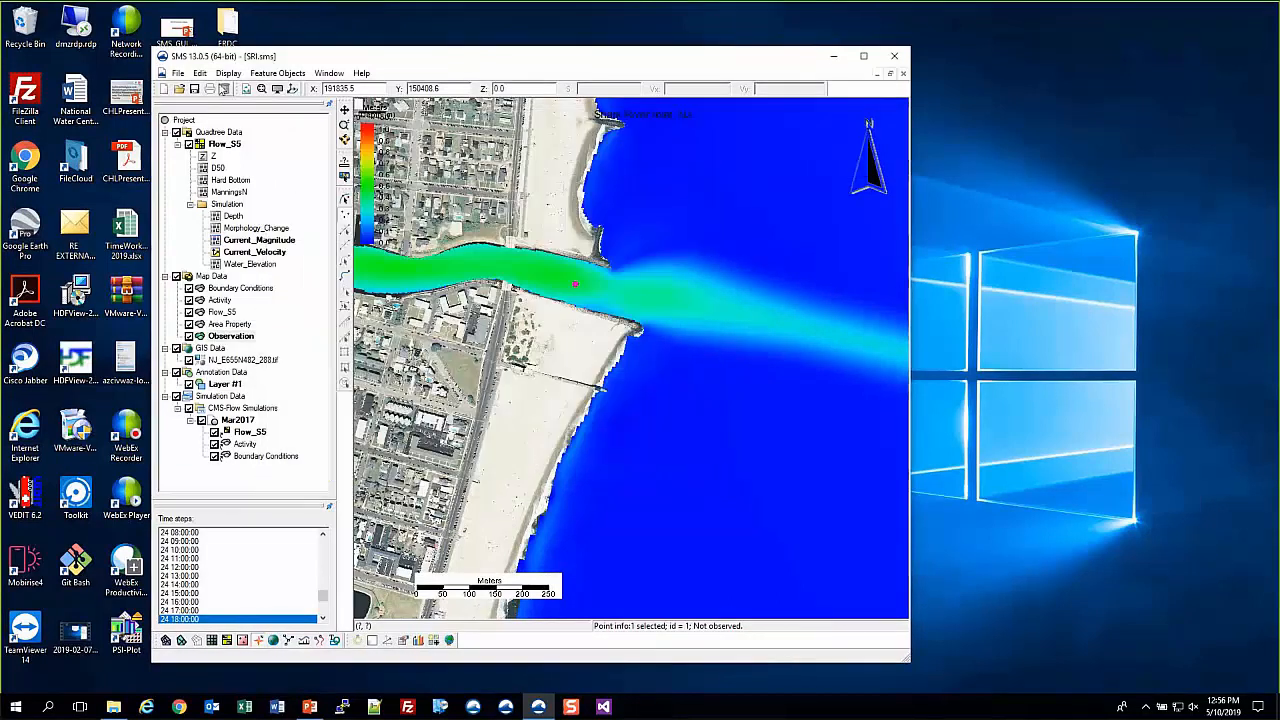
- Create a feature arc straight across the inlet channel in the Observation coverage, just seaward of the bridge
{"action": "left_click", "coordinate": [230, 74]}
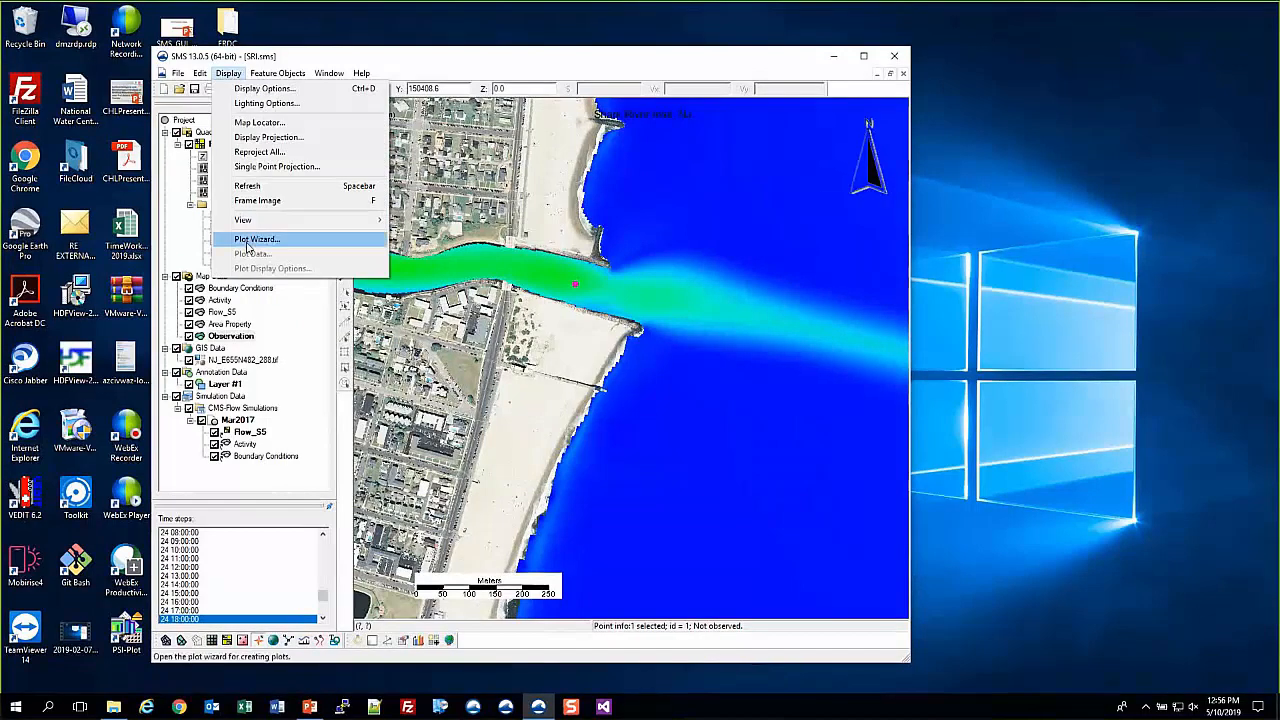
{"action": "left_click", "coordinate": [423, 59]}
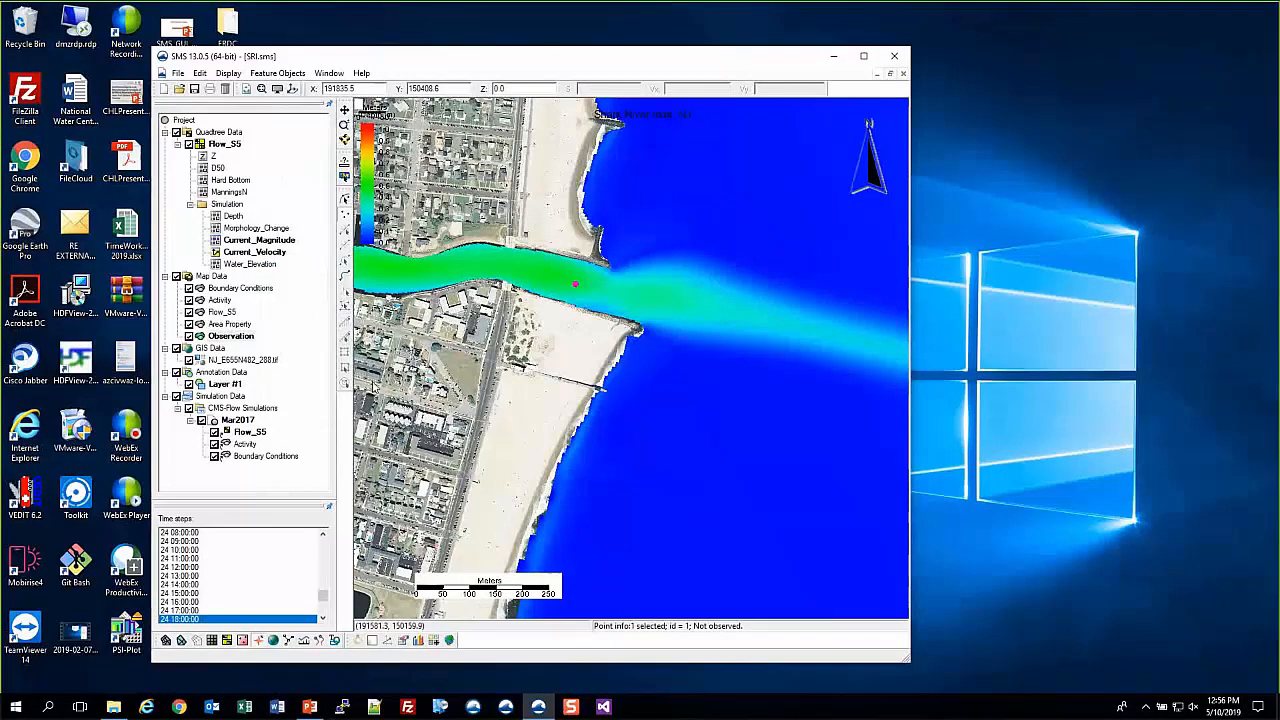
{"action": "left_click", "coordinate": [344, 273]}
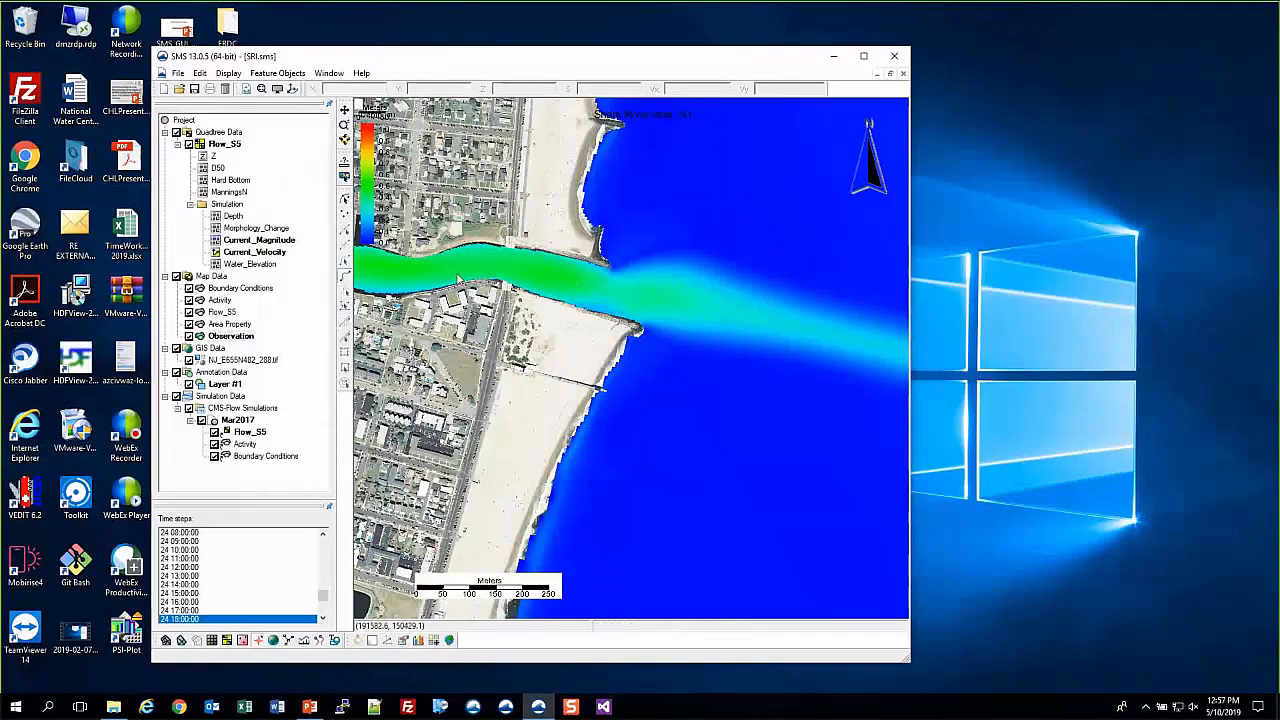
{"action": "left_click", "coordinate": [545, 297]}
{"action": "double_click", "coordinate": [553, 252]}
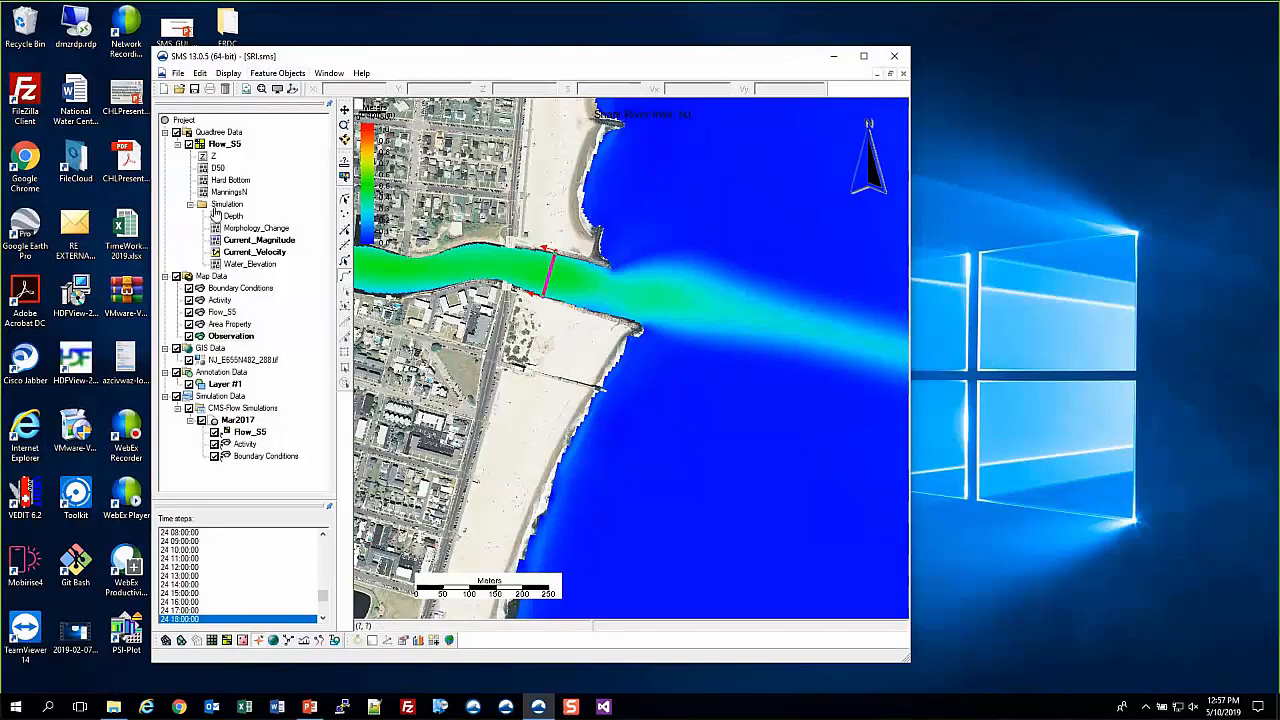
- Activate the Depth dataset and build the Data Calculator expression -d5:all in the Dataset Toolbox, using all time steps
{"action": "left_click", "coordinate": [231, 216]}
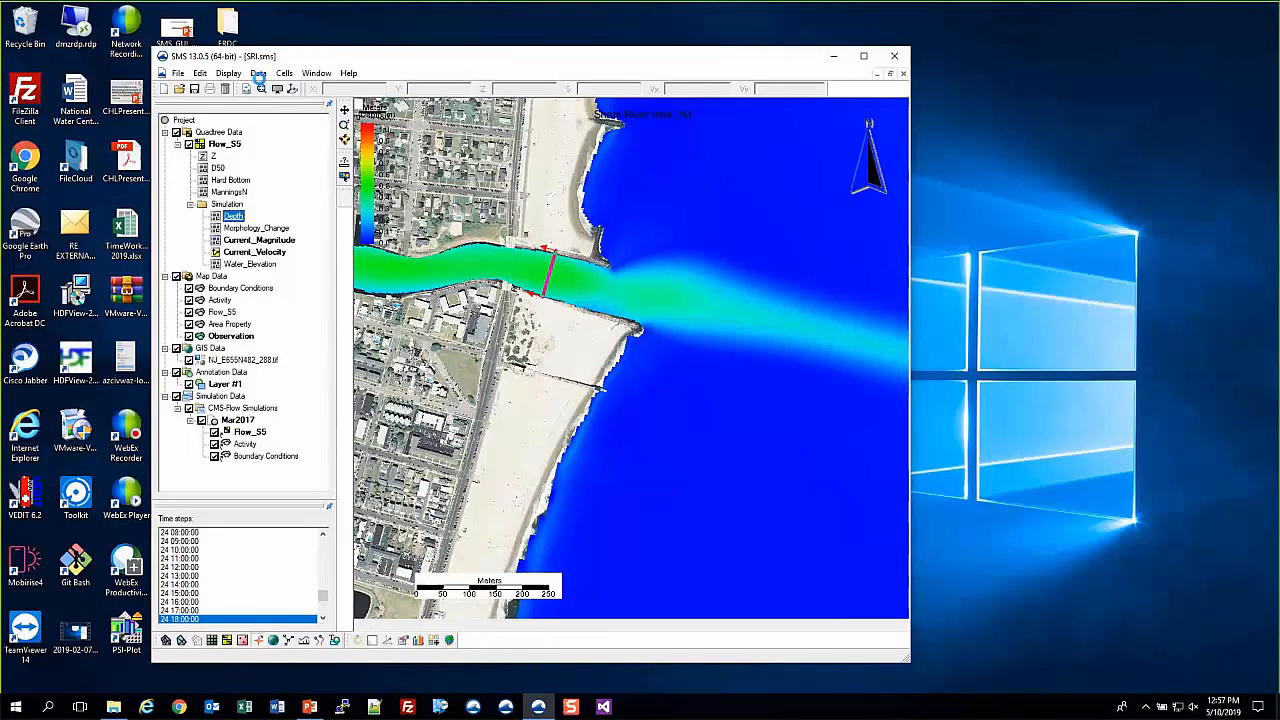
{"action": "left_click", "coordinate": [258, 73]}
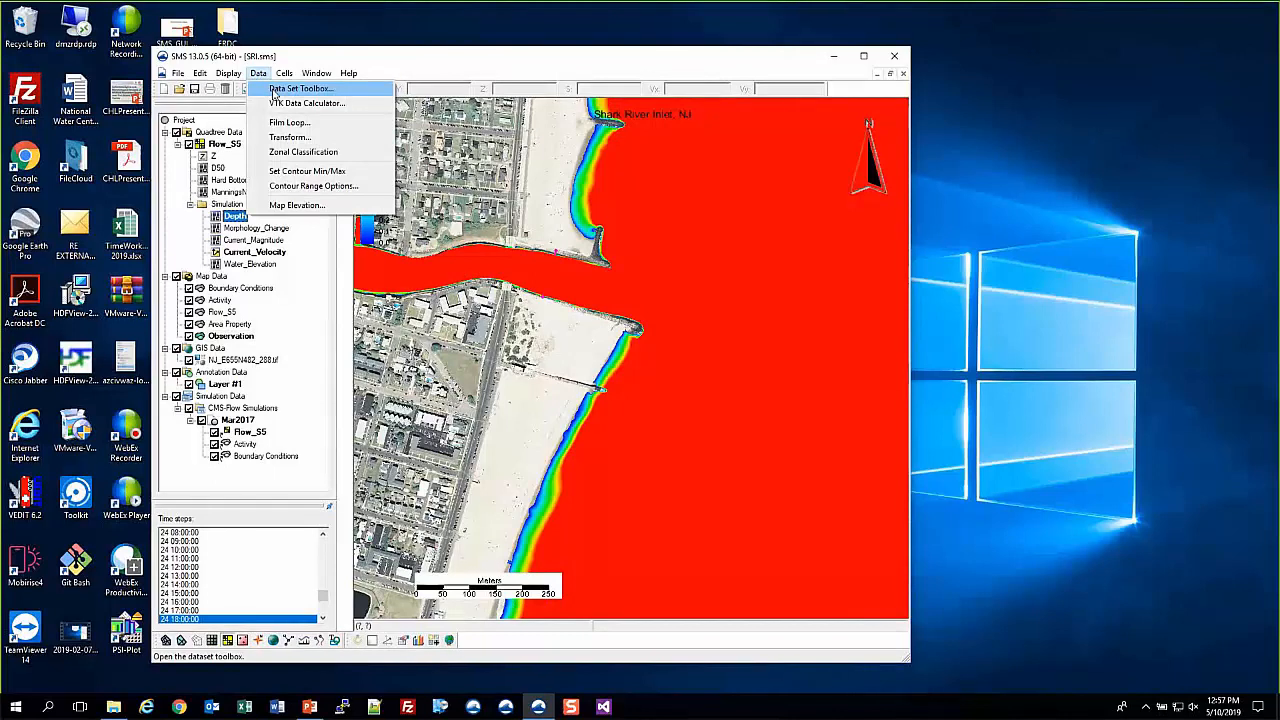
{"action": "left_click", "coordinate": [272, 89]}
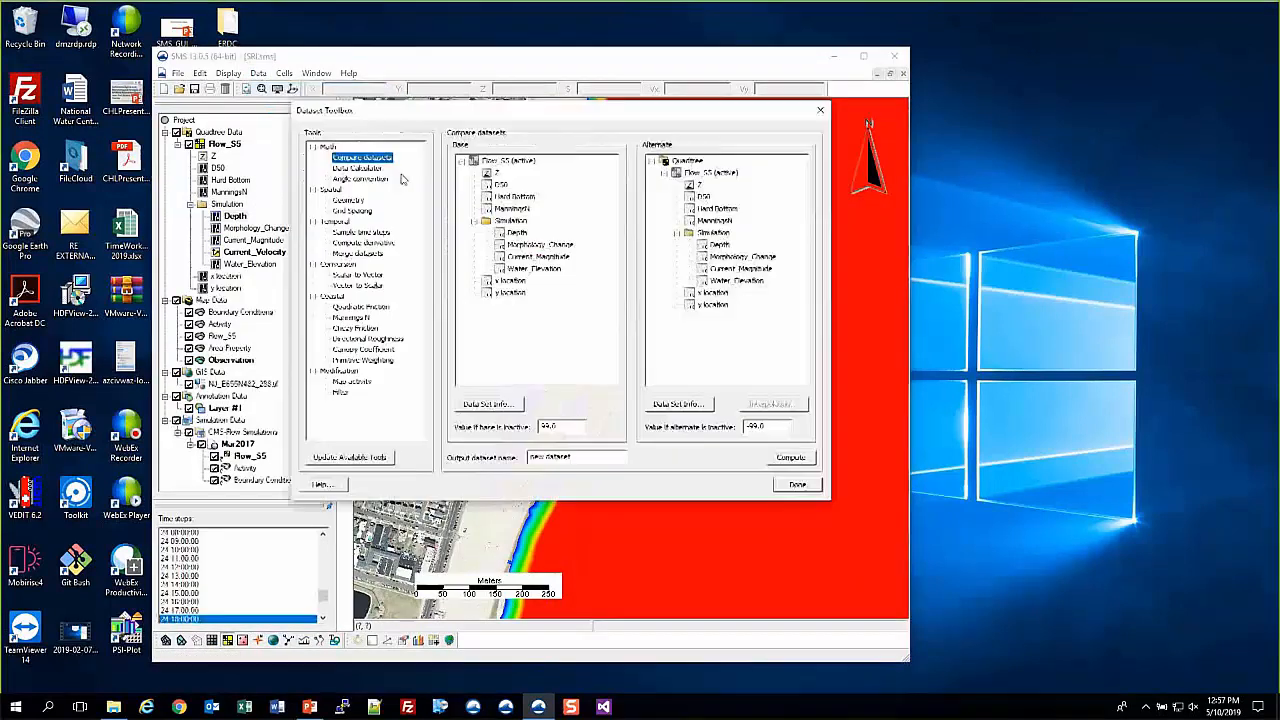
{"action": "left_click", "coordinate": [360, 168]}
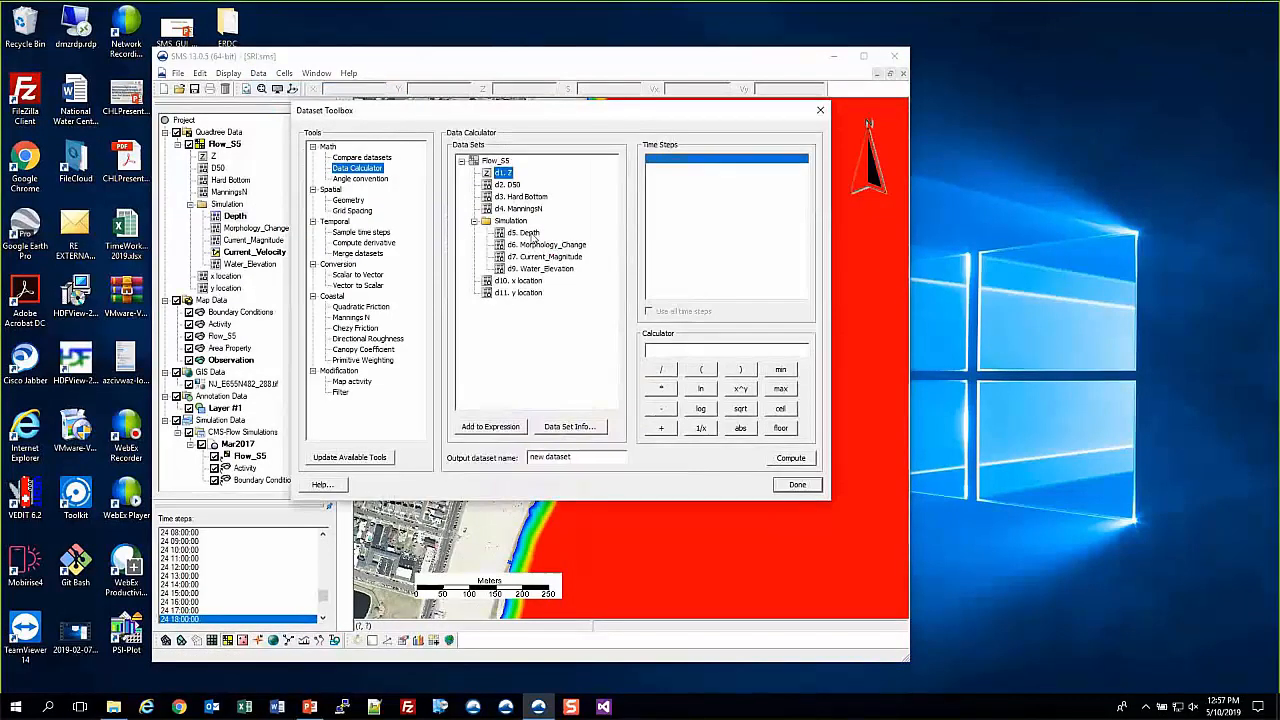
{"action": "left_click", "coordinate": [522, 232]}
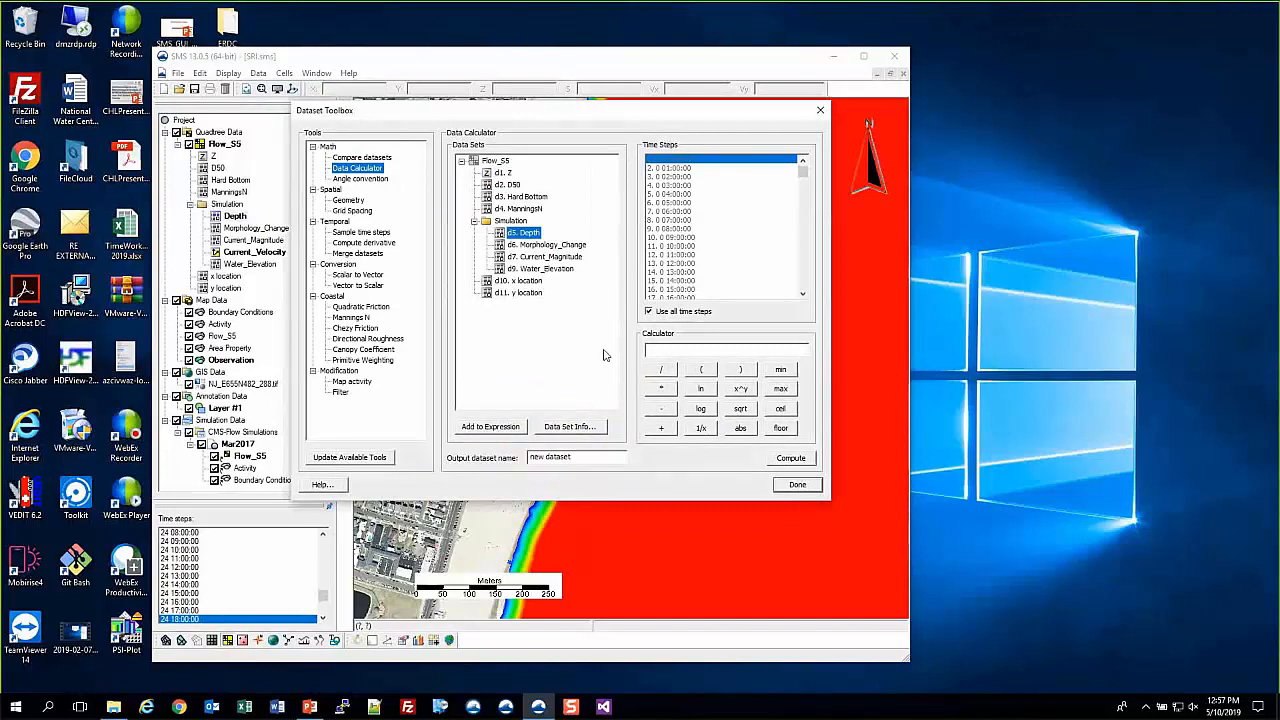
{"action": "left_click", "coordinate": [484, 428]}
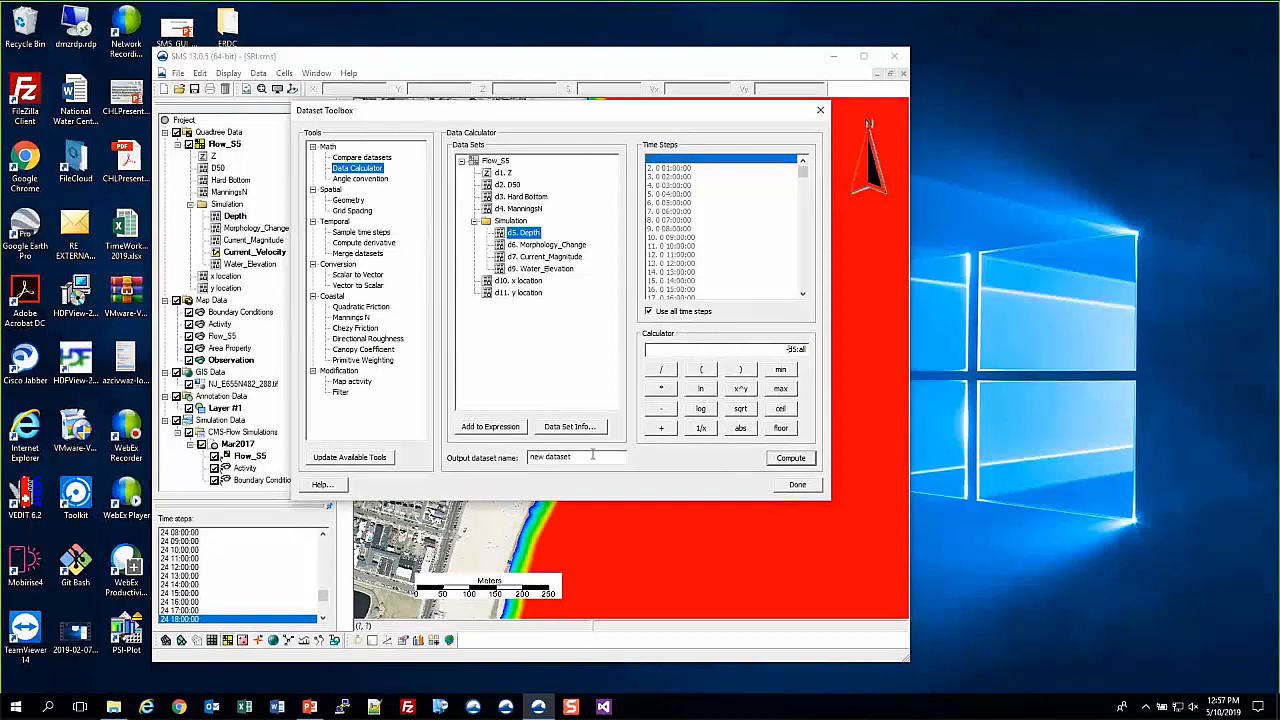
- Name the output dataset InvDepth, compute it, and finish with the Dataset Toolbox
{"action": "left_click_drag", "start_coordinate": [572, 457], "coordinate": [516, 450]}
{"action": "type", "text": "InvDepth"}
{"action": "left_click", "coordinate": [812, 460]}
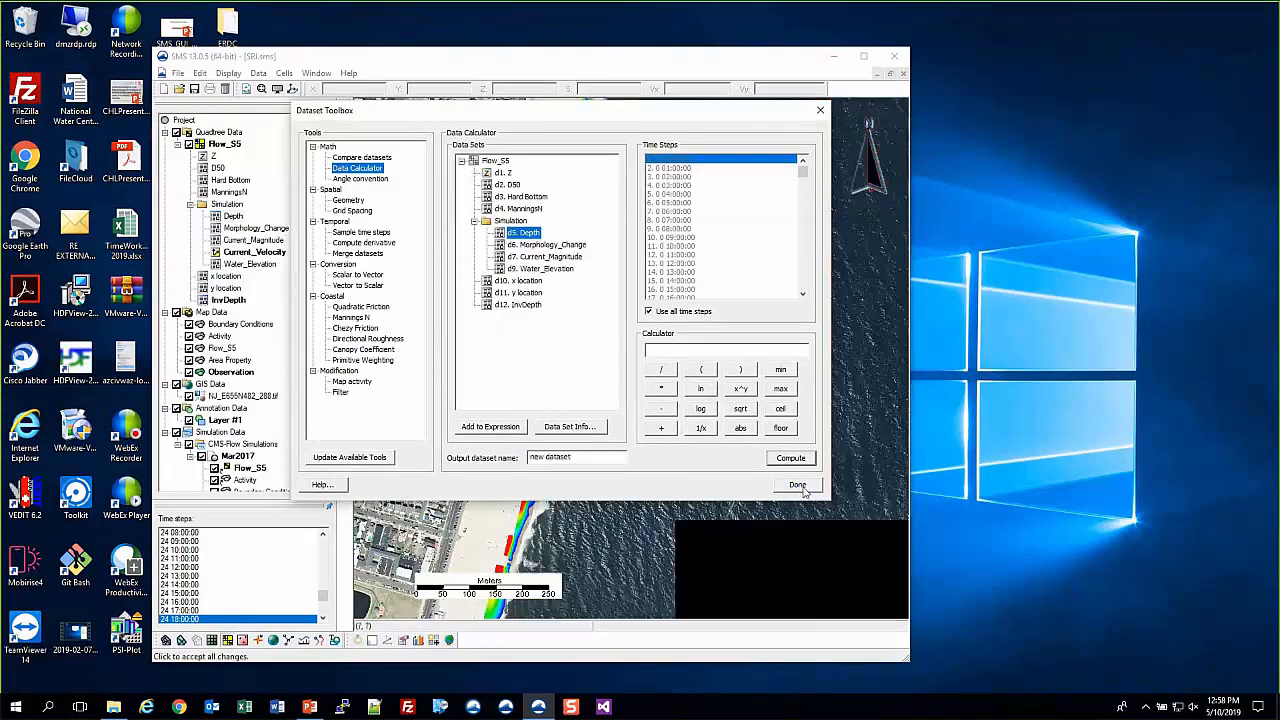
{"action": "left_click", "coordinate": [797, 485]}
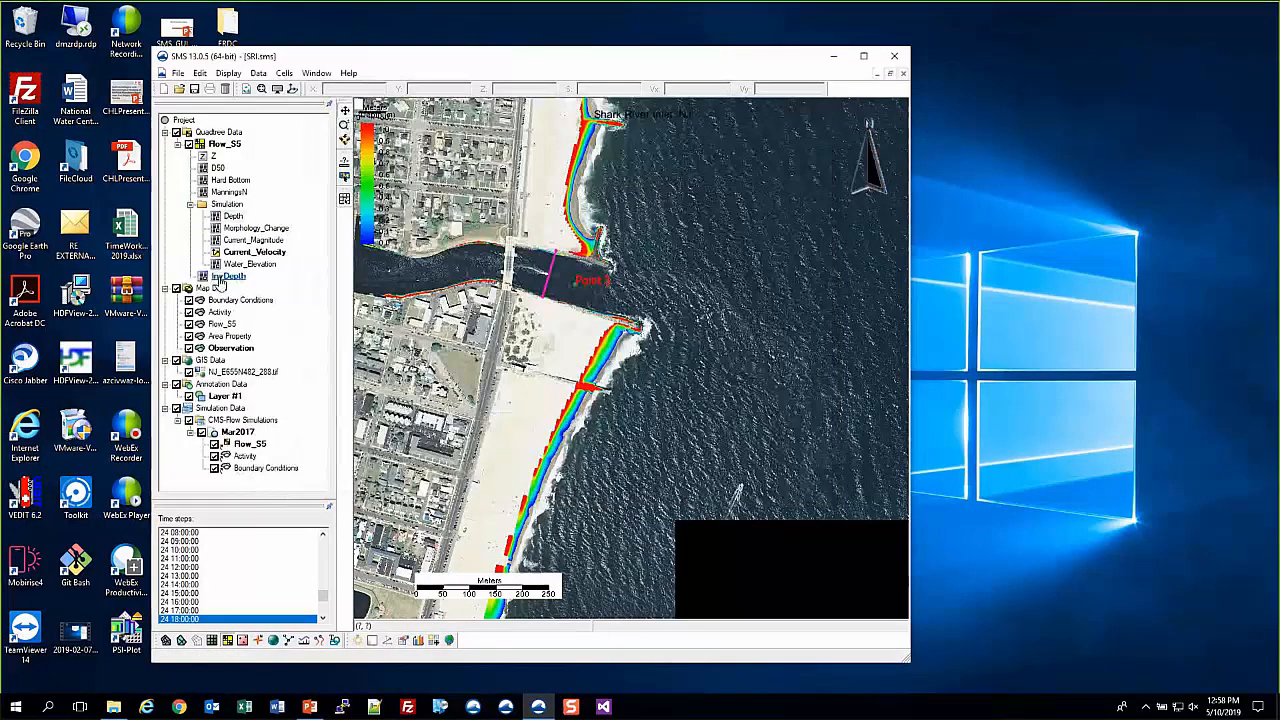
- Activate the InvDepth dataset and start the Plot Wizard with the Observation Profile plot type, continuing to its data settings
{"action": "left_click", "coordinate": [224, 277]}
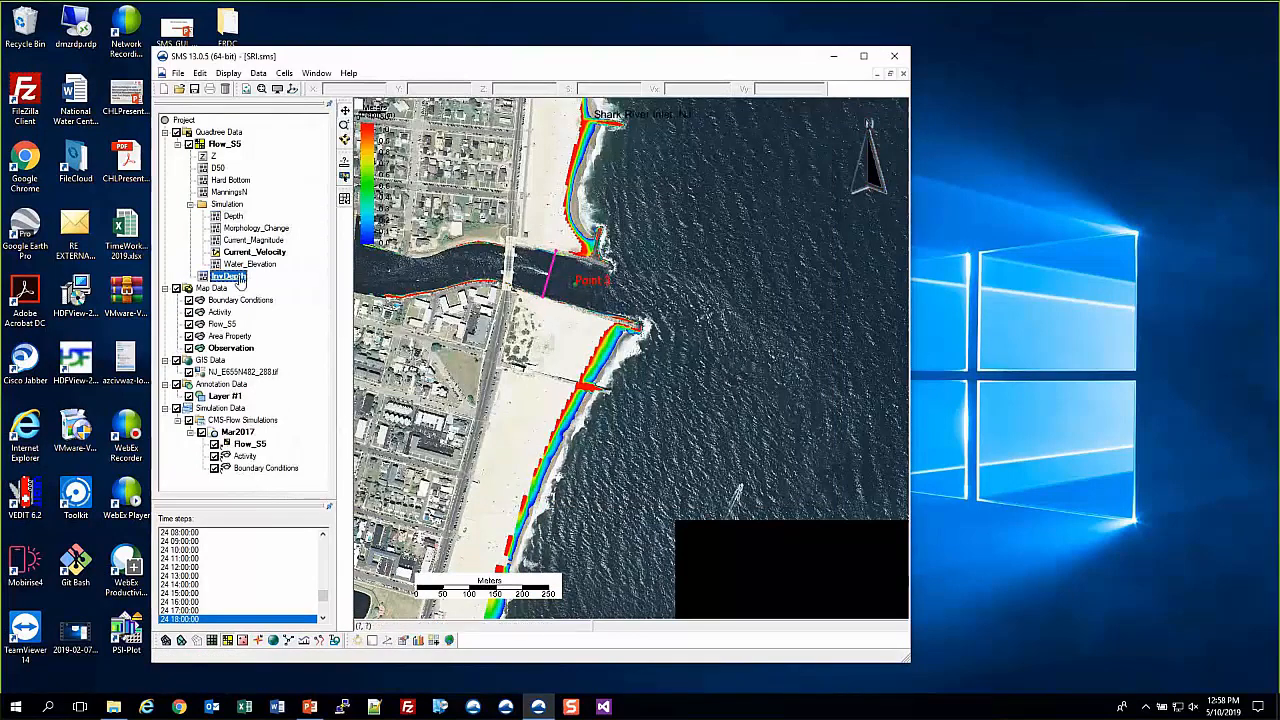
{"action": "left_click", "coordinate": [230, 73]}
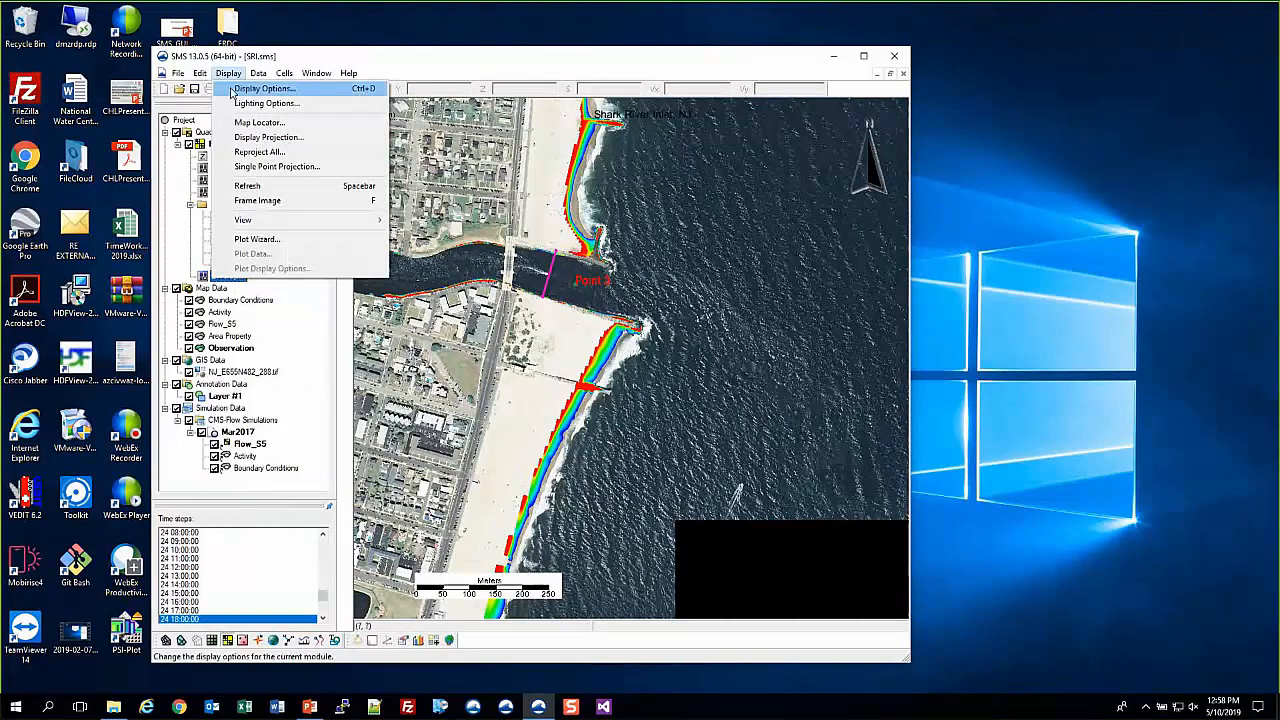
{"action": "left_click", "coordinate": [251, 239]}
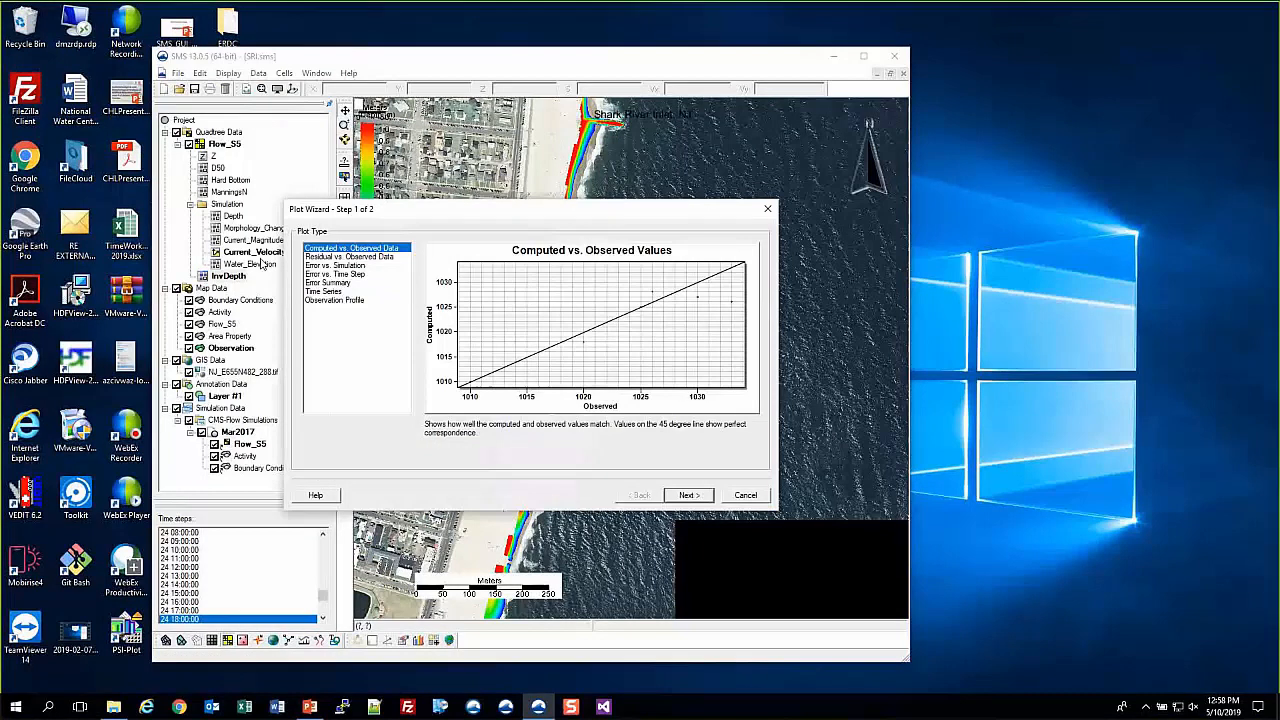
{"action": "left_click", "coordinate": [336, 300]}
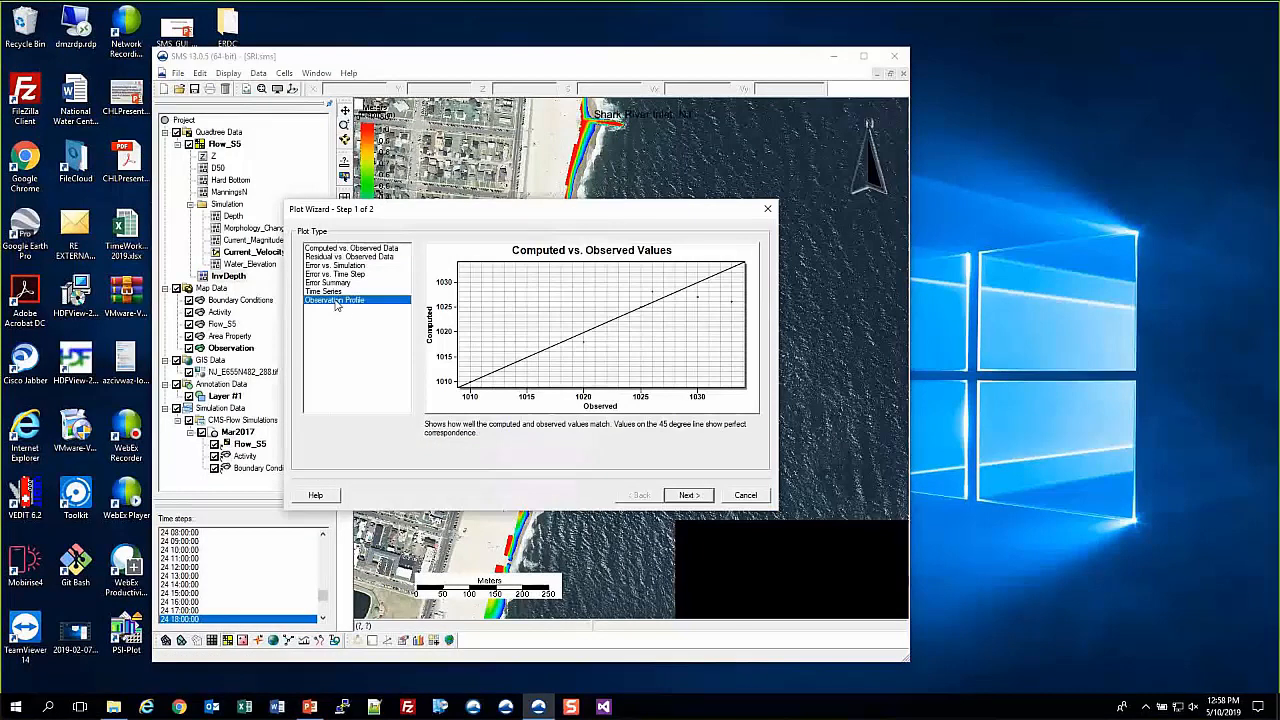
{"action": "left_click", "coordinate": [688, 495]}
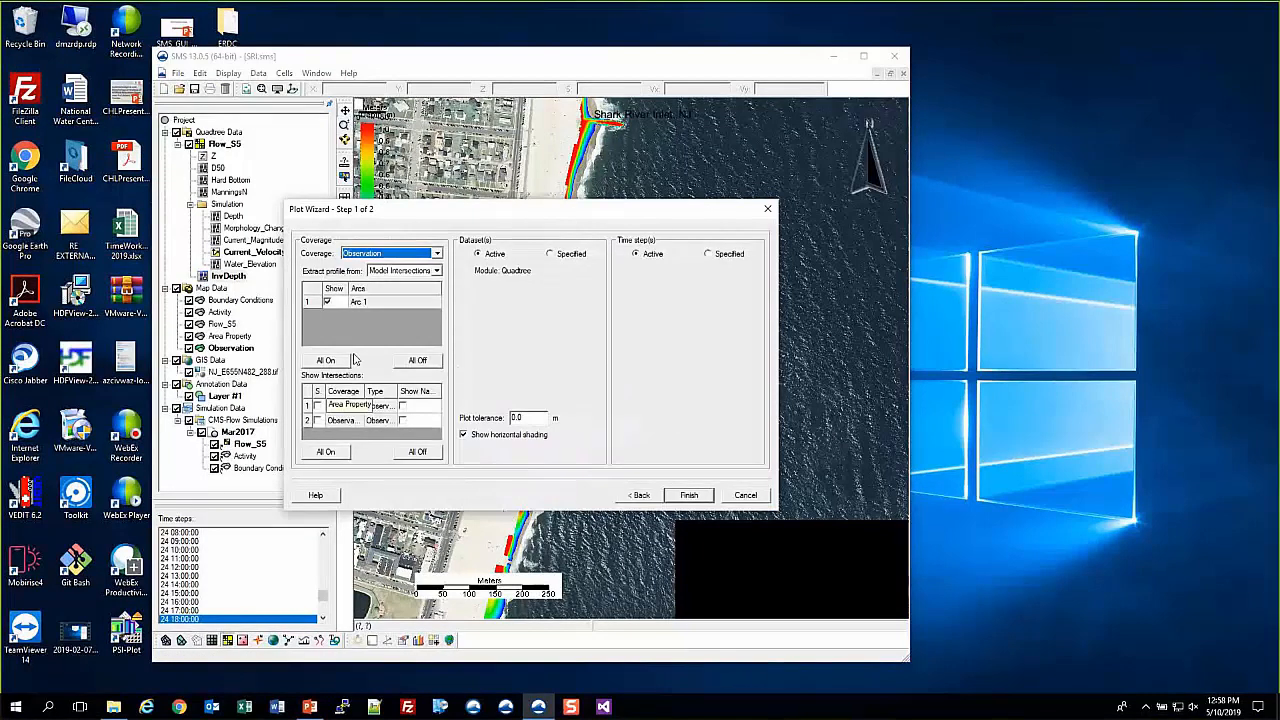
- Keep the profile extraction from Model Intersections and enable showing intersections for the Observation coverage
{"action": "left_click", "coordinate": [400, 271]}
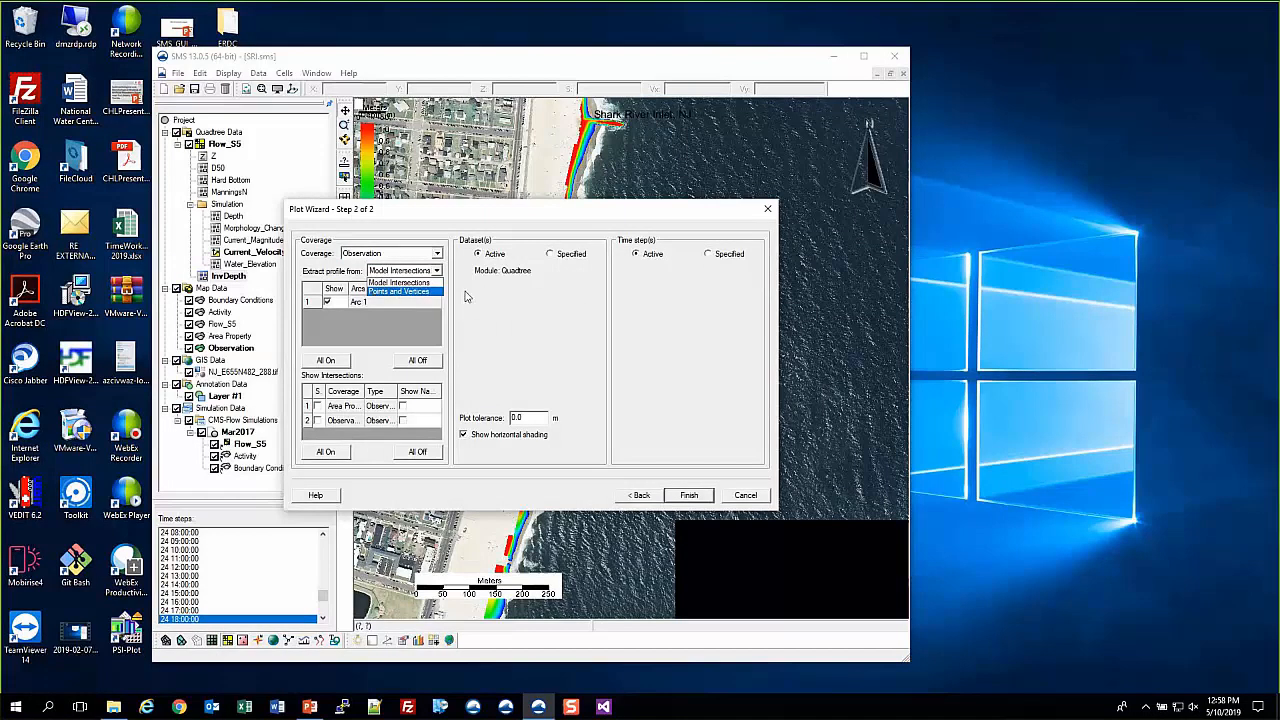
{"action": "left_click", "coordinate": [415, 281]}
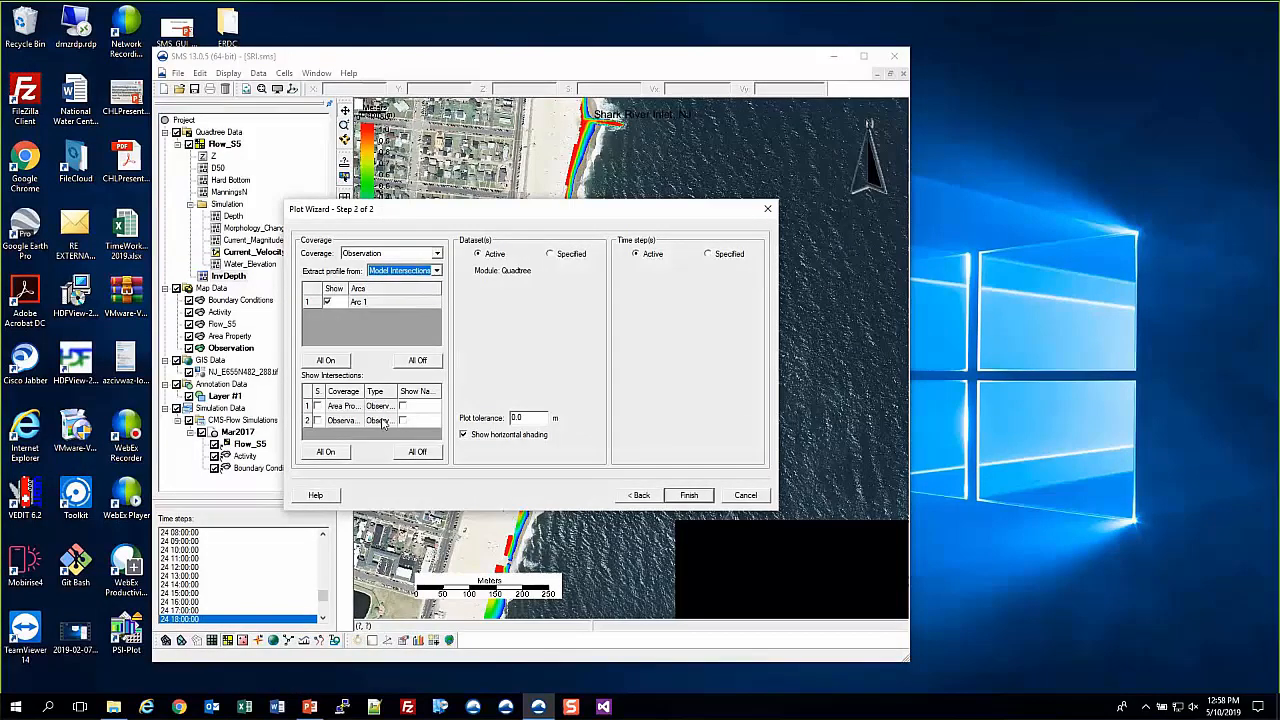
{"action": "left_click", "coordinate": [318, 420]}
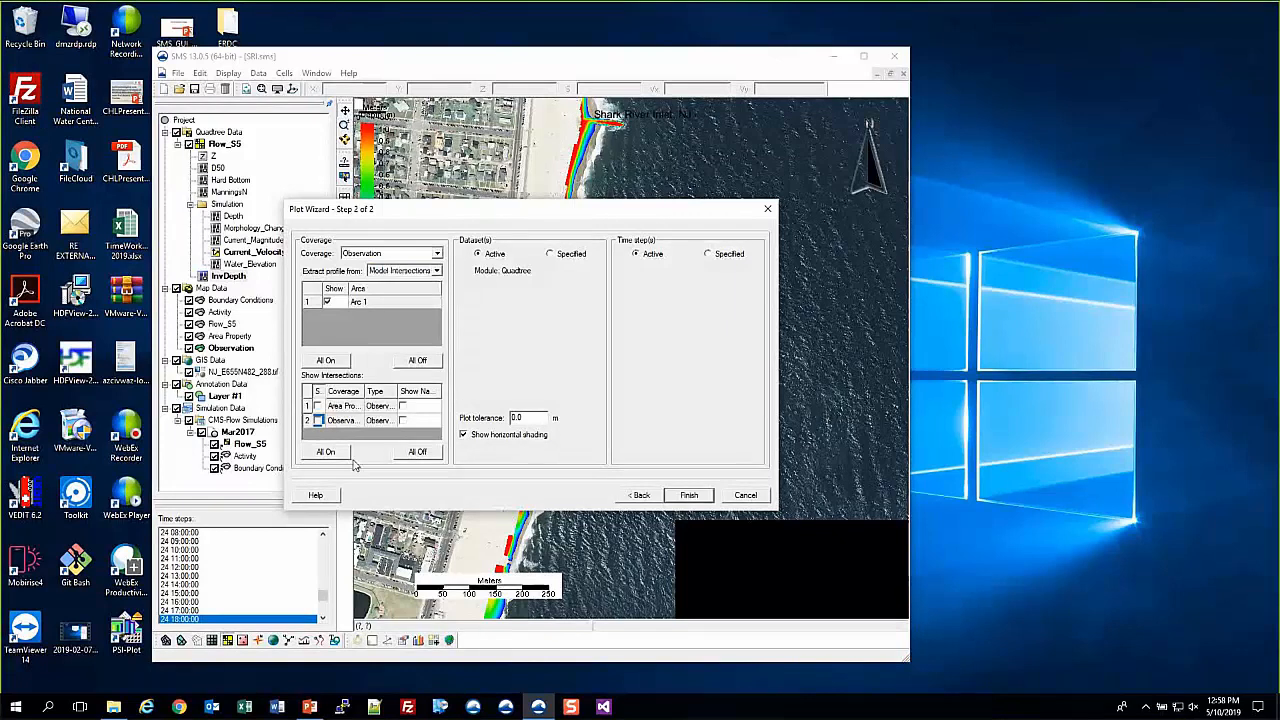
{"action": "left_click", "coordinate": [318, 420]}
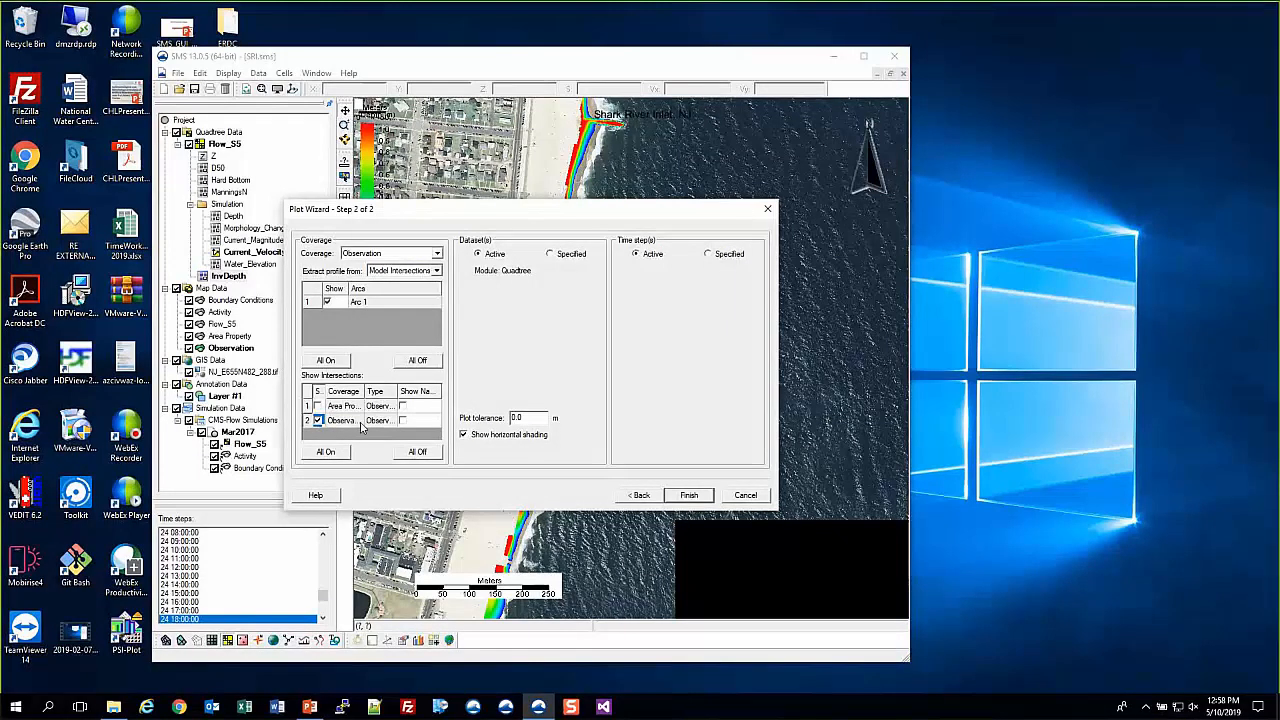
- Specify InvDepth as the profile's dataset at the active time step, create the plot, and move its window clear of the channel arc
{"action": "left_click", "coordinate": [549, 255]}
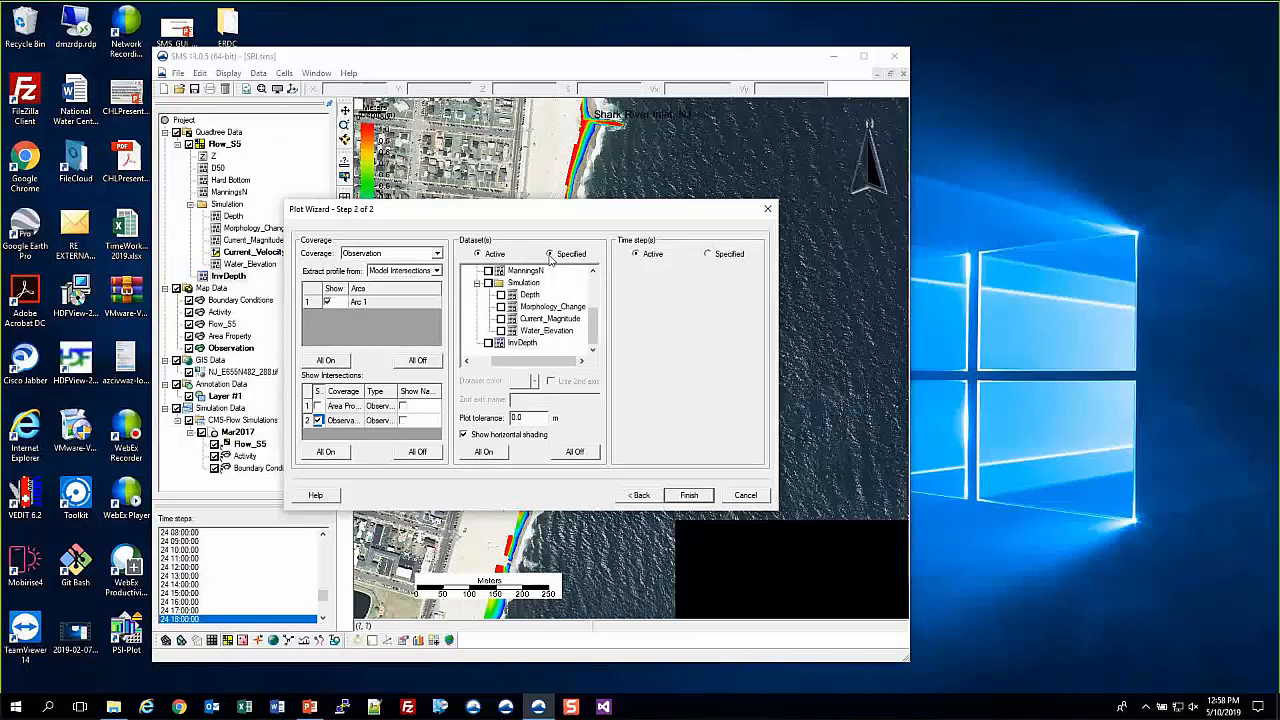
{"action": "left_click", "coordinate": [549, 254]}
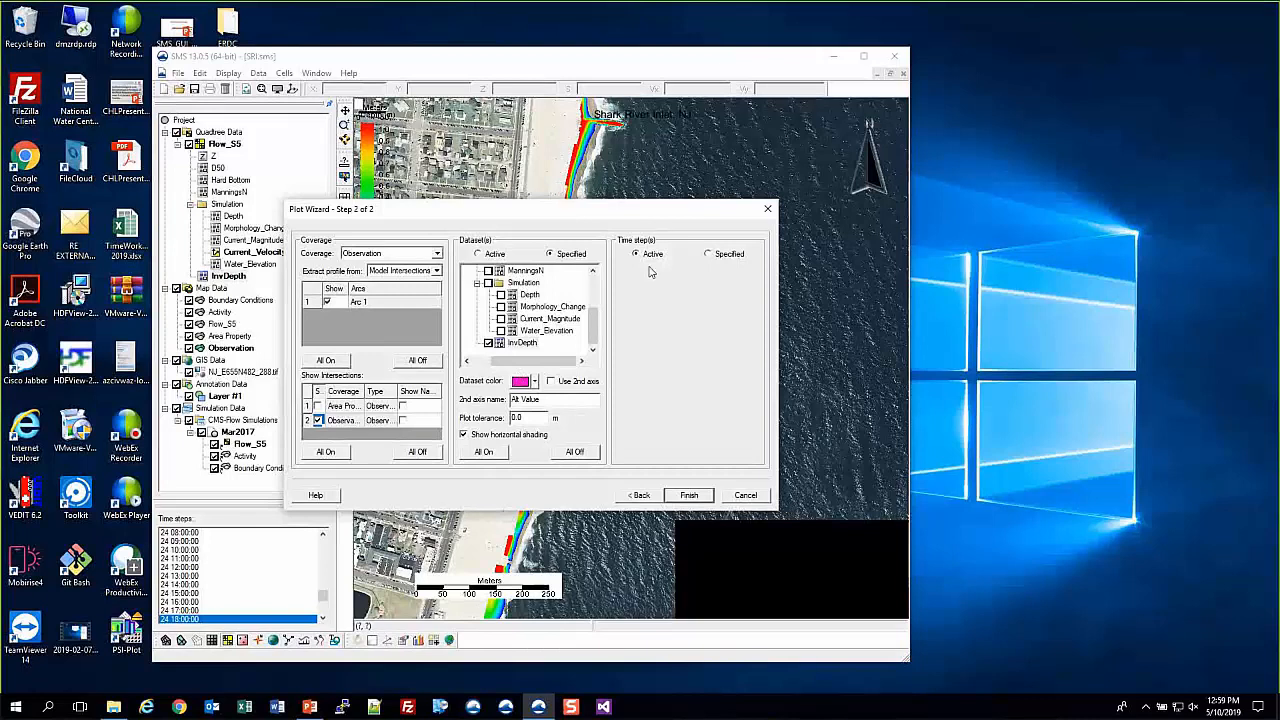
{"action": "left_click", "coordinate": [689, 495]}
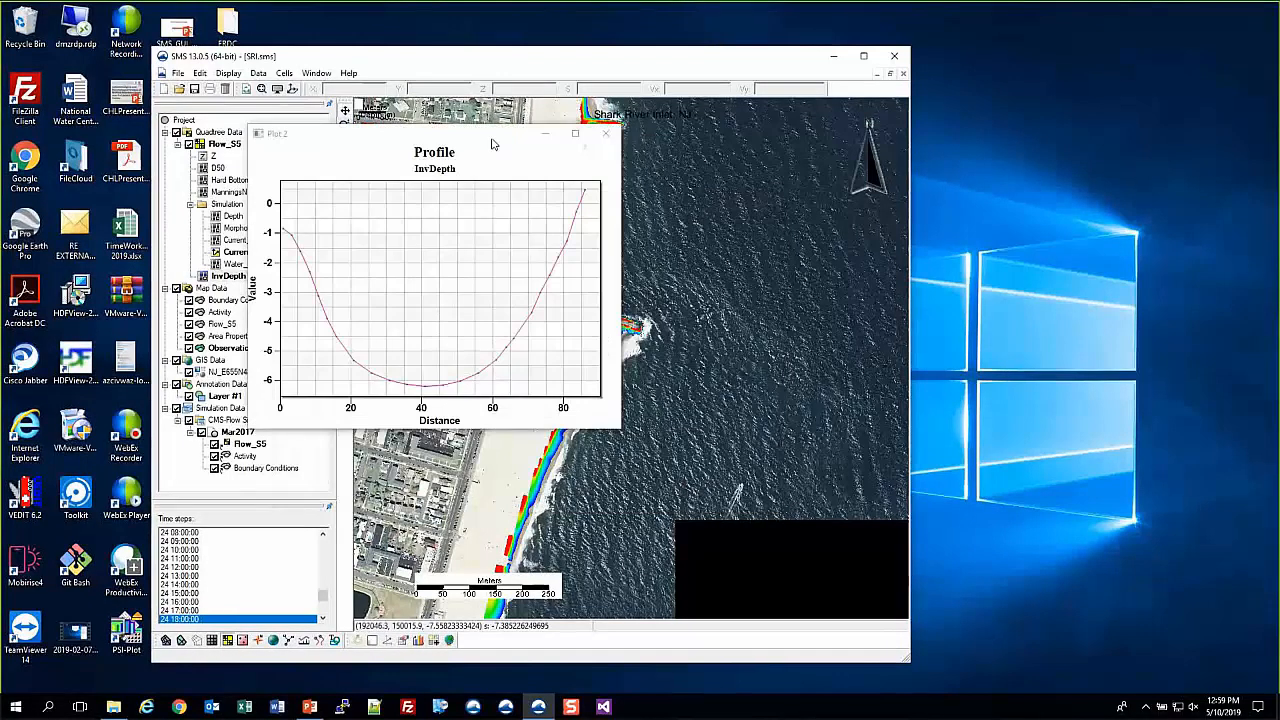
{"action": "left_click_drag", "start_coordinate": [491, 145], "coordinate": [710, 132]}
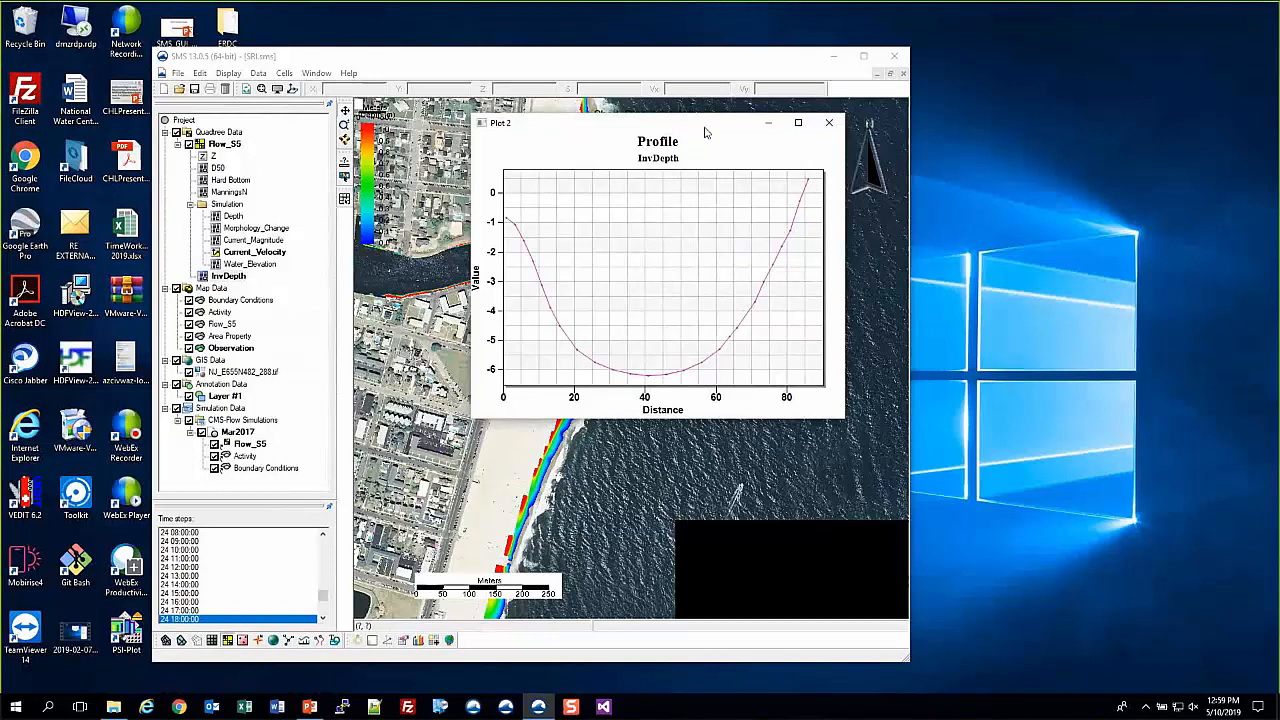
{"action": "left_click_drag", "start_coordinate": [703, 124], "coordinate": [888, 119]}
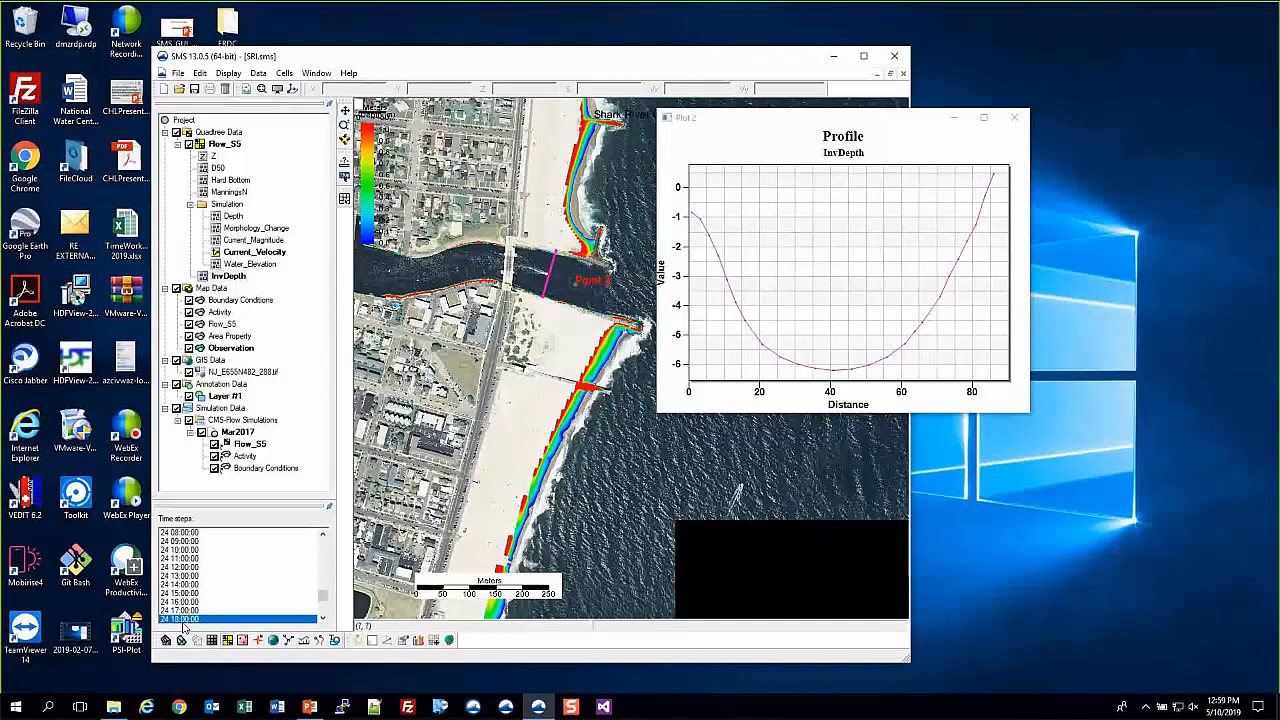
- Compare the InvDepth profile at time steps 20 16:00:00, 0 00:00:00 and 30 00:00:00
{"action": "scroll", "coordinate": [180, 600], "scroll_direction": "up", "scroll_amount": 20}
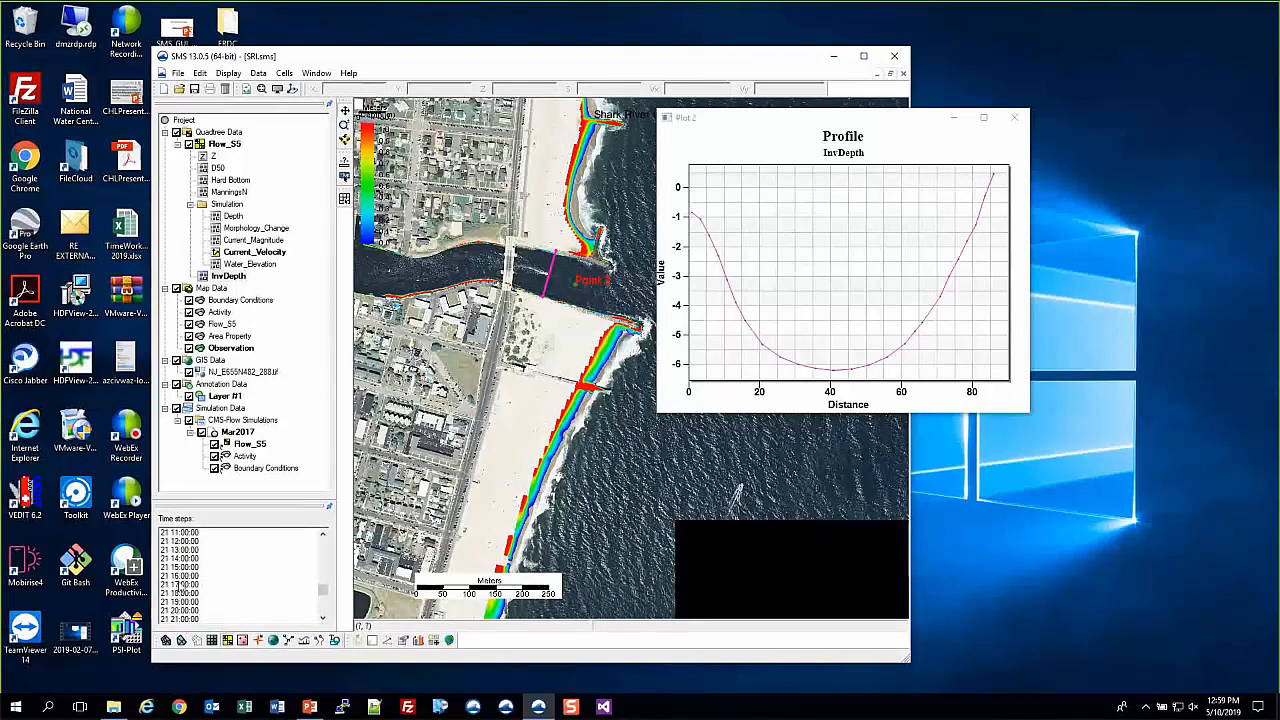
{"action": "left_click", "coordinate": [185, 550]}
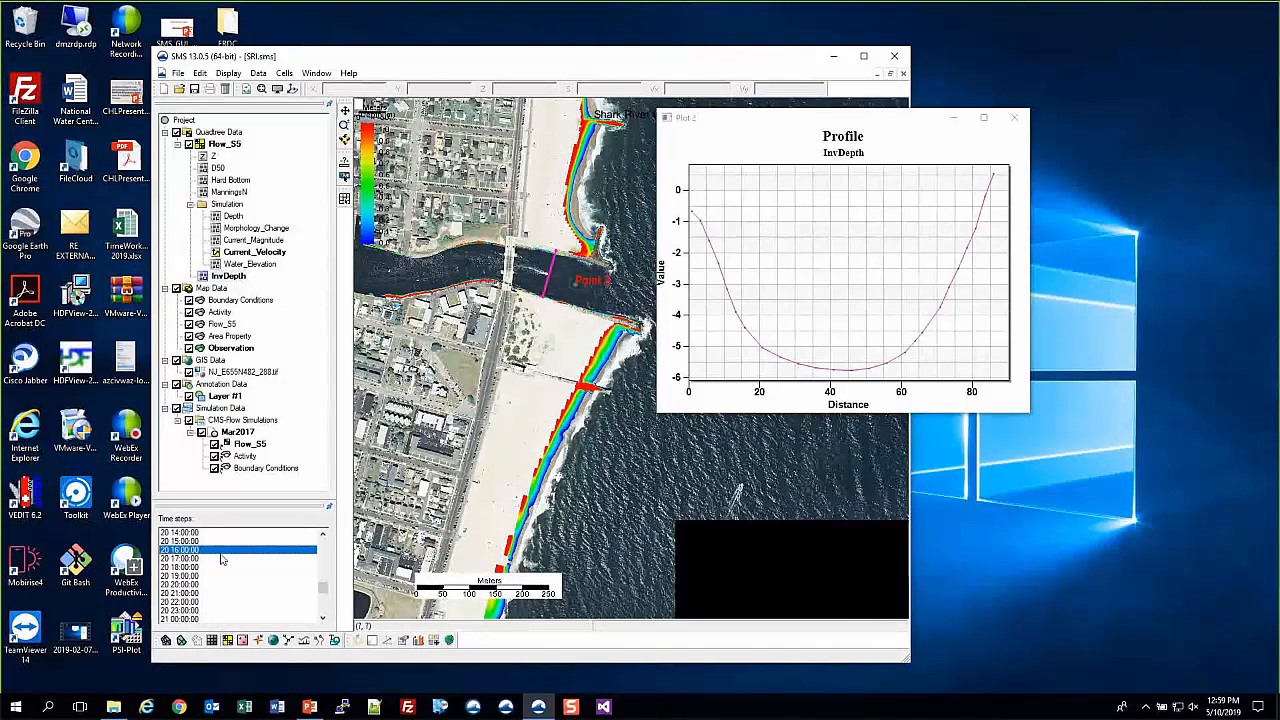
{"action": "key", "text": "Home"}
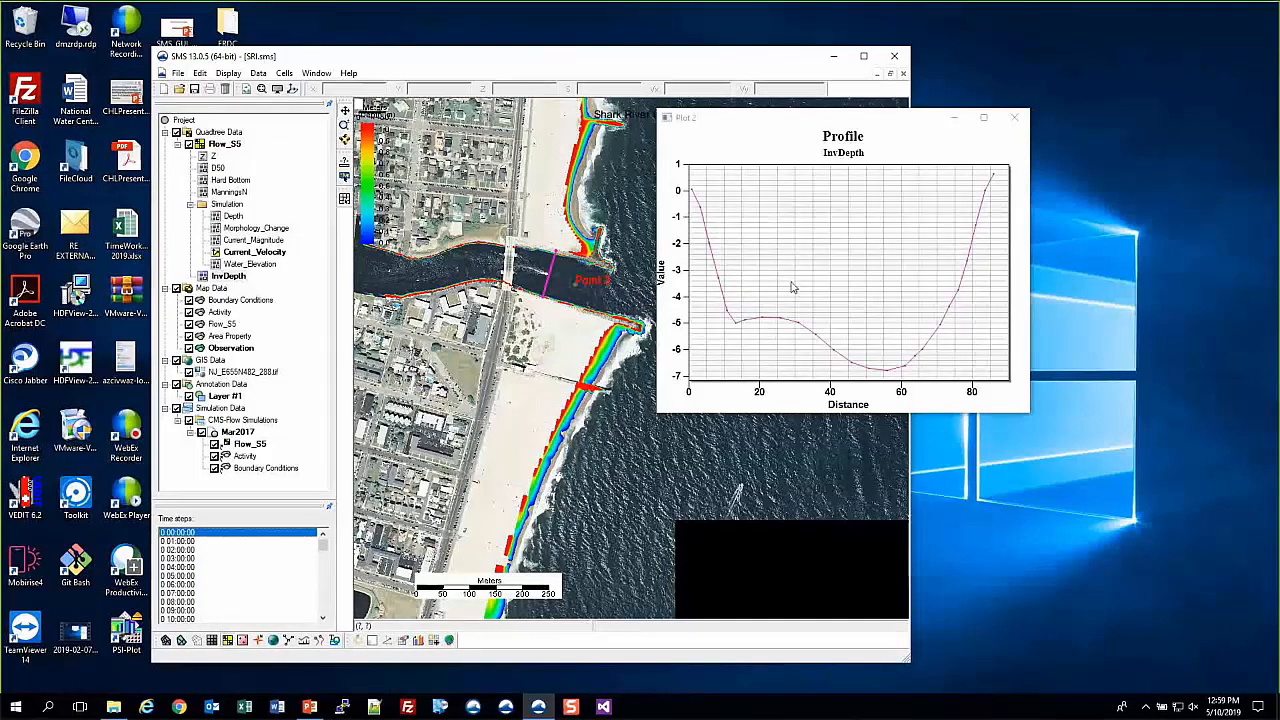
{"action": "key", "text": "End"}
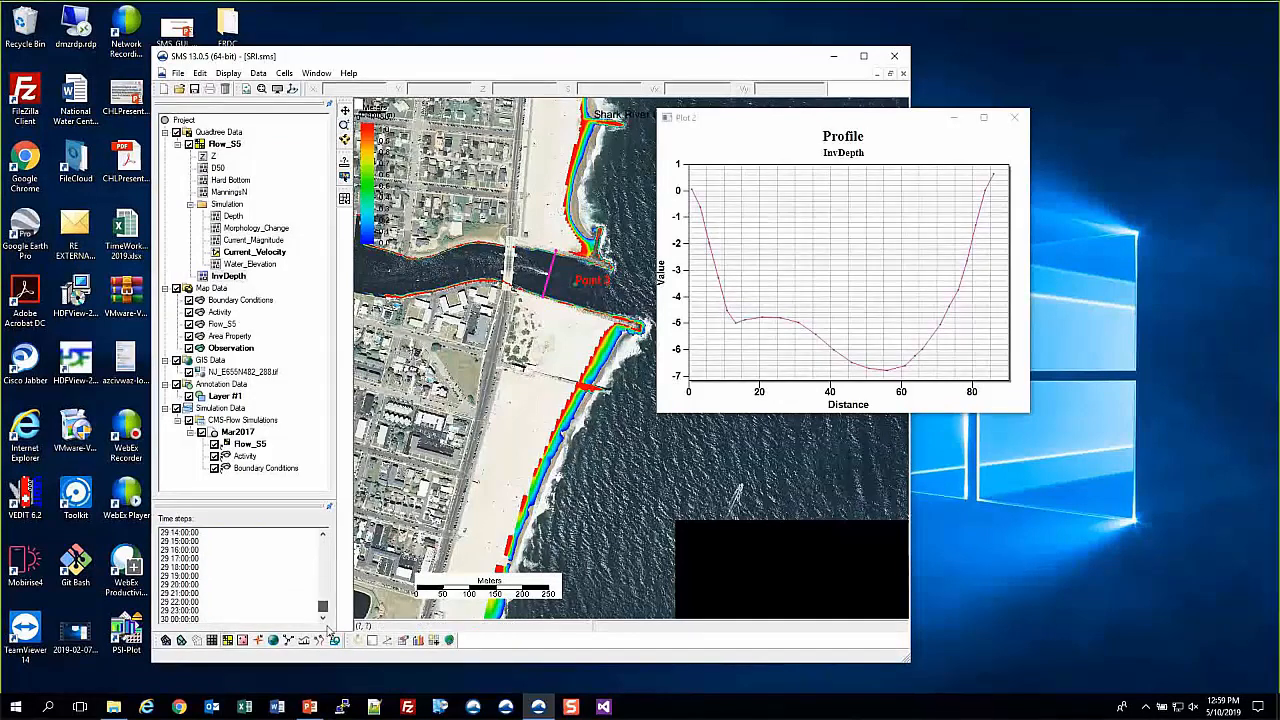
{"action": "left_click", "coordinate": [183, 620]}
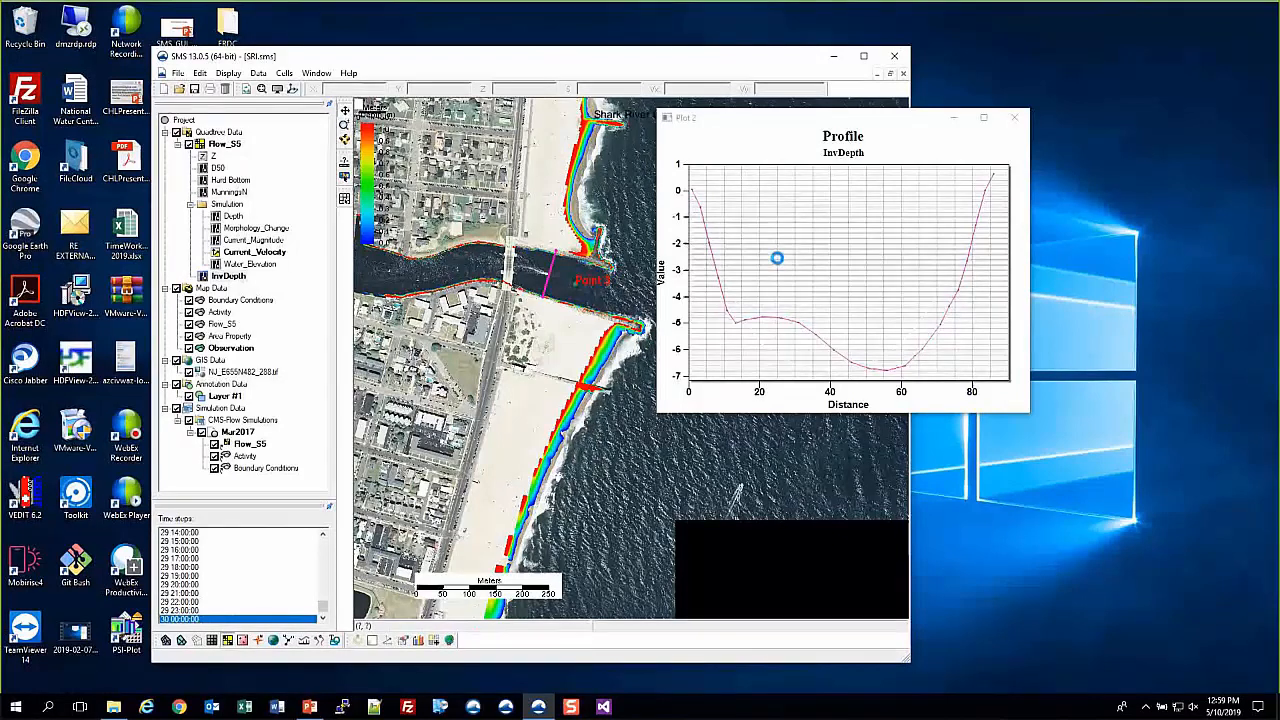